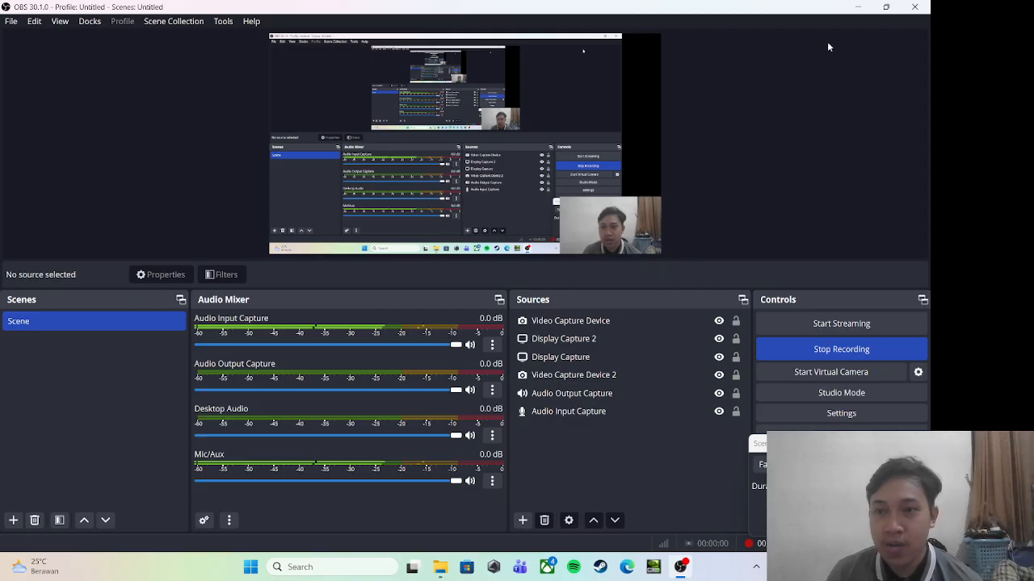
Switch from the recording software to SOLIDWORKS and create a new part document
{"action": "left_click", "coordinate": [860, 5]}
{"action": "left_click", "coordinate": [860, 6]}
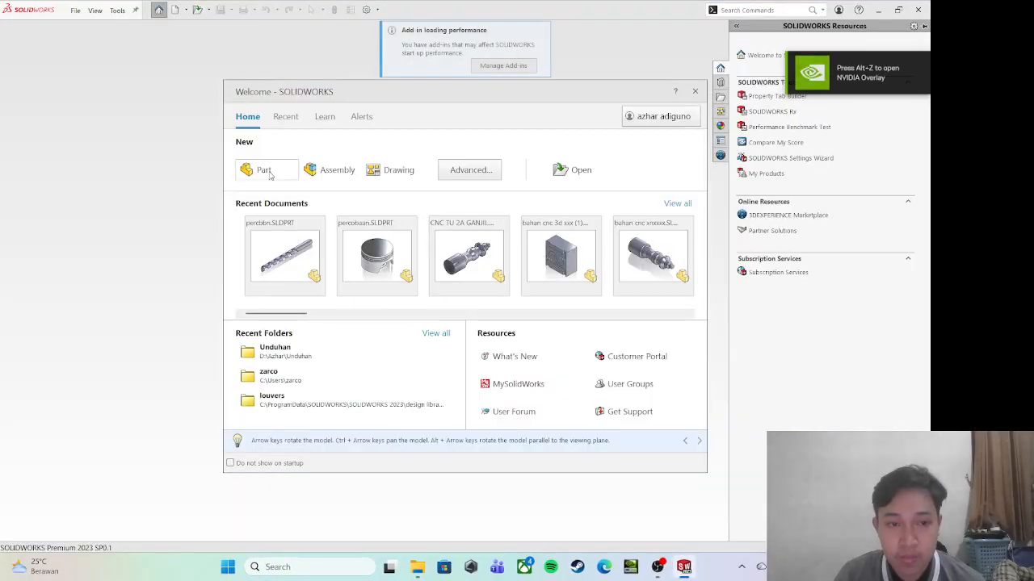
{"action": "left_click", "coordinate": [260, 171]}
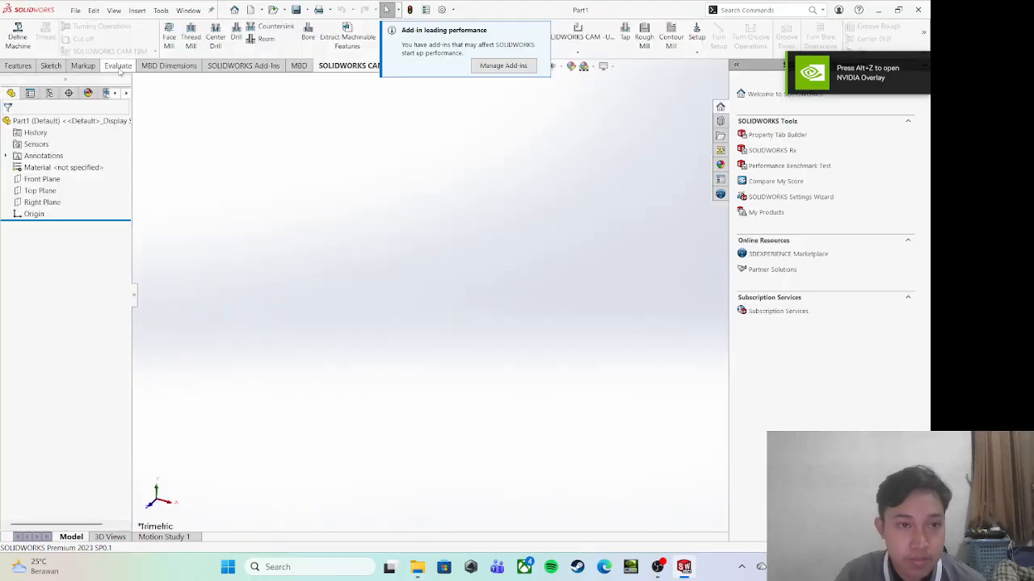
Start a new sketch on the Front Plane and orient the view normal to it
{"action": "left_click", "coordinate": [52, 65]}
{"action": "left_click", "coordinate": [40, 178]}
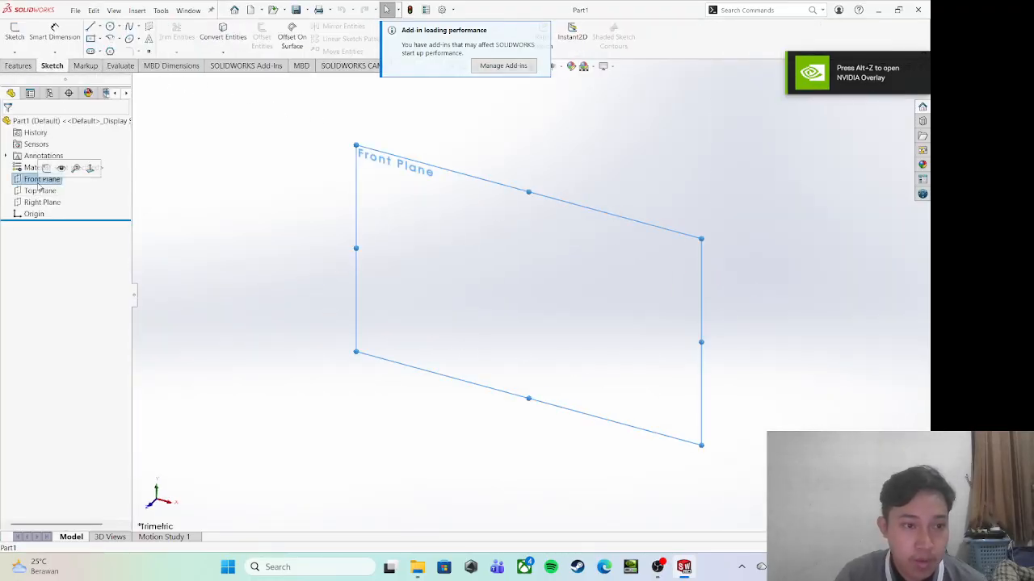
{"action": "right_click", "coordinate": [384, 195]}
{"action": "left_click", "coordinate": [408, 199]}
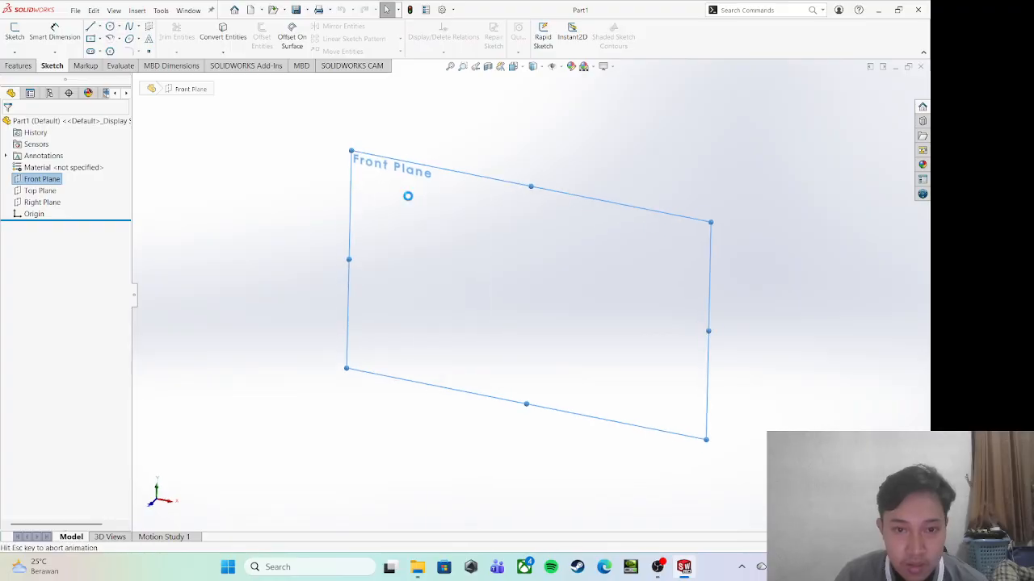
Sketch a circle with a radius of about 83 mm centred on the origin
{"action": "left_click", "coordinate": [111, 26]}
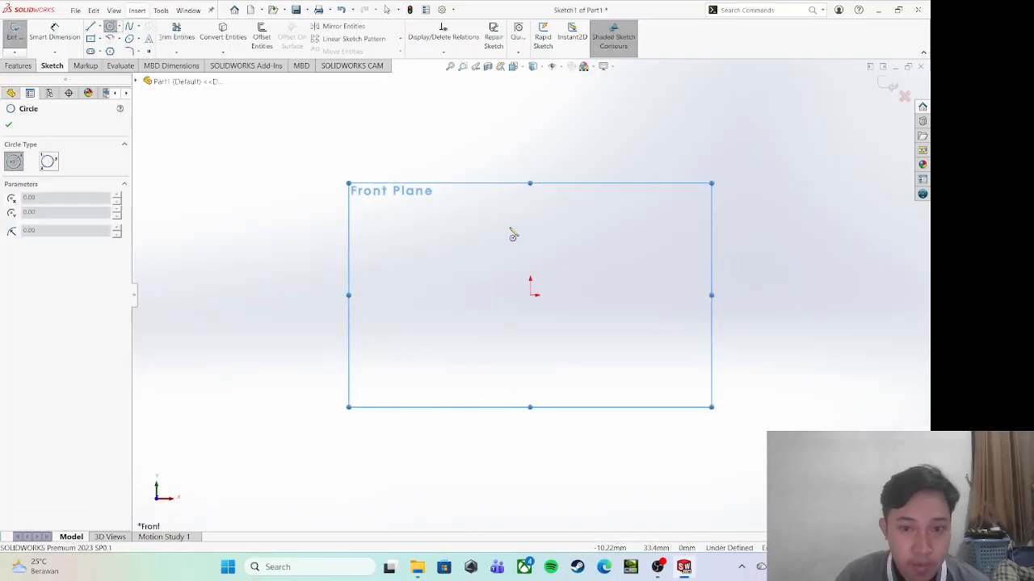
{"action": "left_click", "coordinate": [532, 295]}
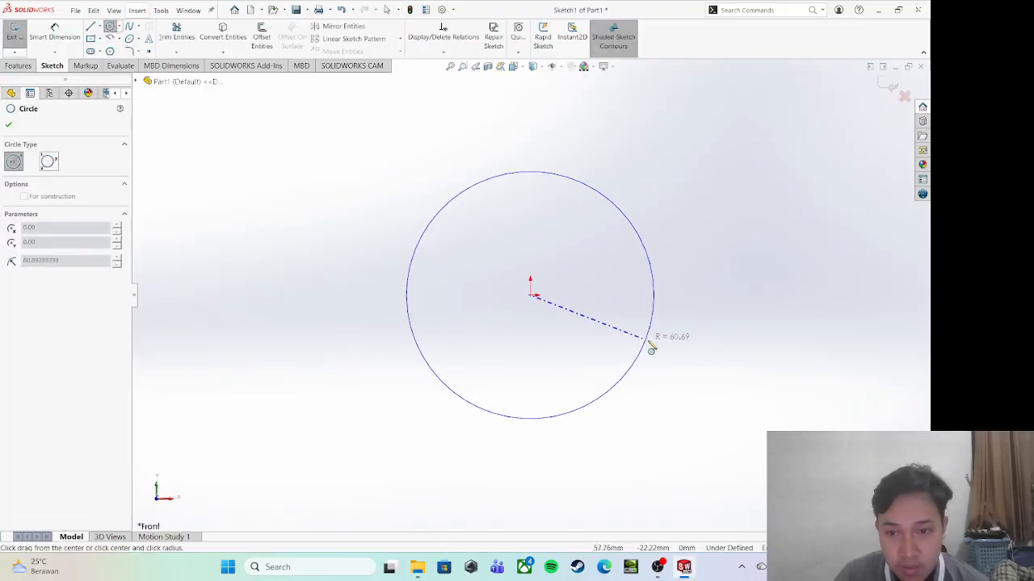
{"action": "left_click", "coordinate": [696, 349]}
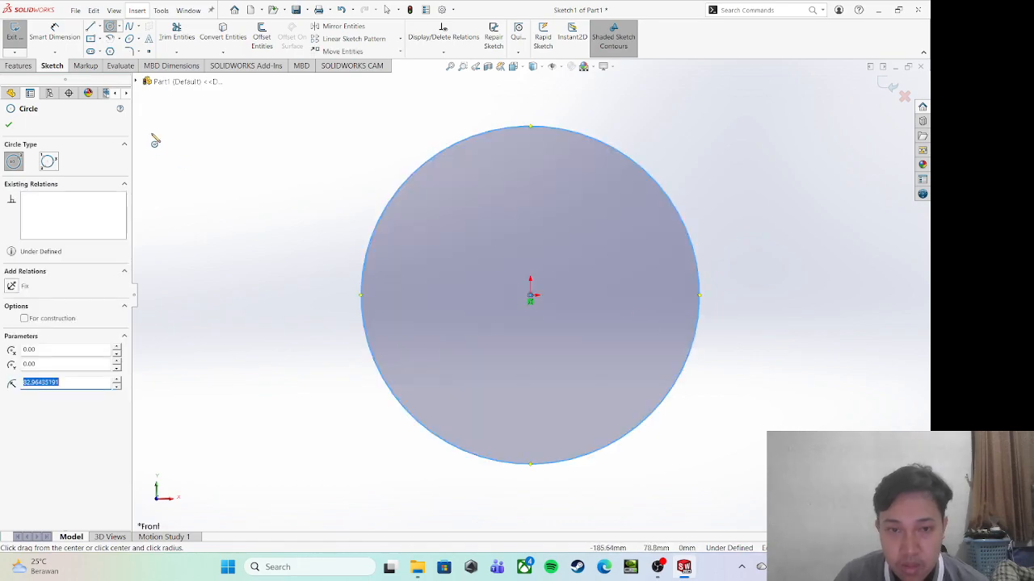
{"action": "key", "text": "Escape"}
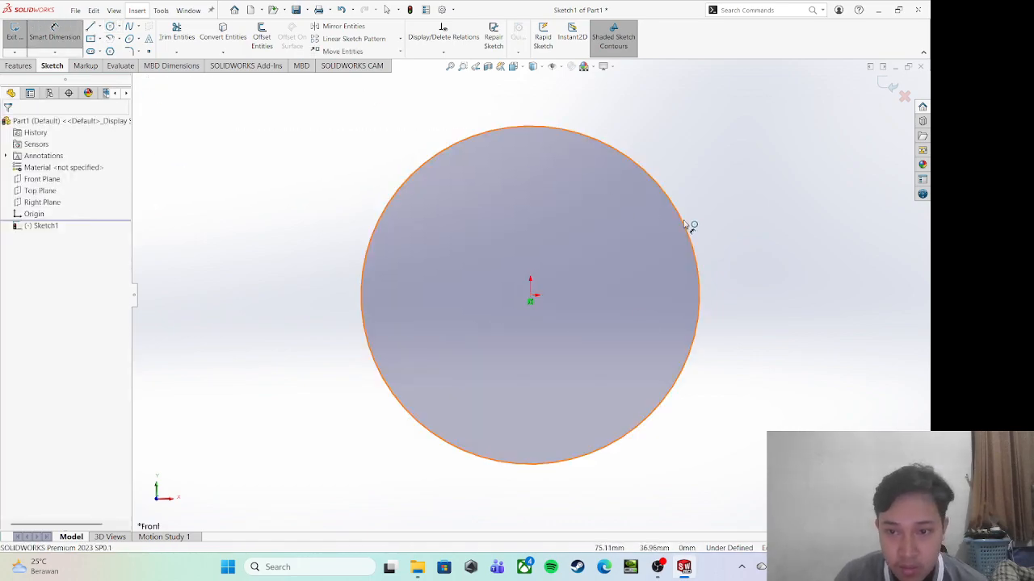
Dimension the circle and set its diameter to 178 mm
{"action": "left_click", "coordinate": [689, 224]}
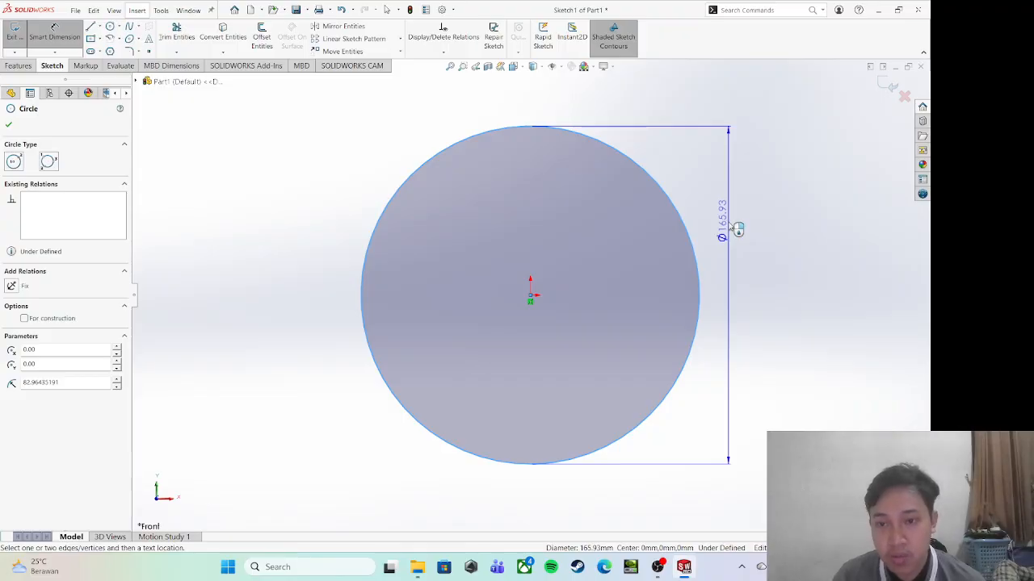
{"action": "left_click", "coordinate": [736, 235]}
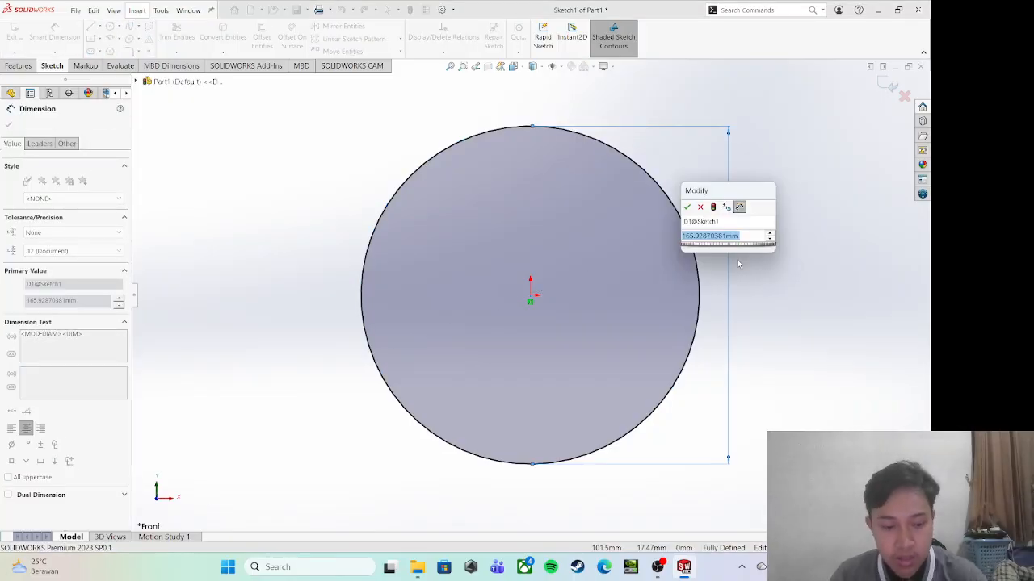
{"action": "type", "text": "178"}
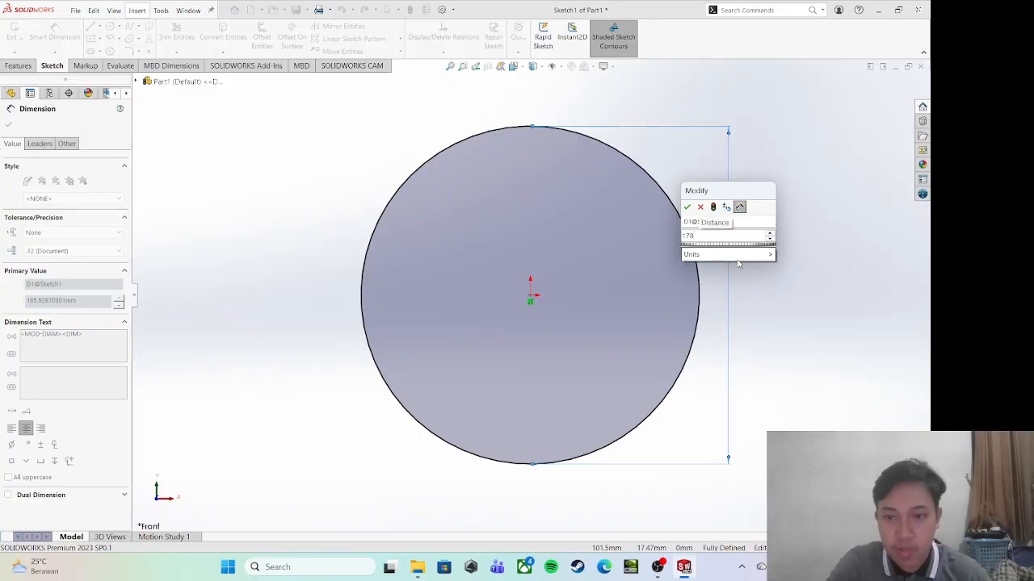
{"action": "left_click", "coordinate": [727, 254]}
{"action": "type", "text": "78"}
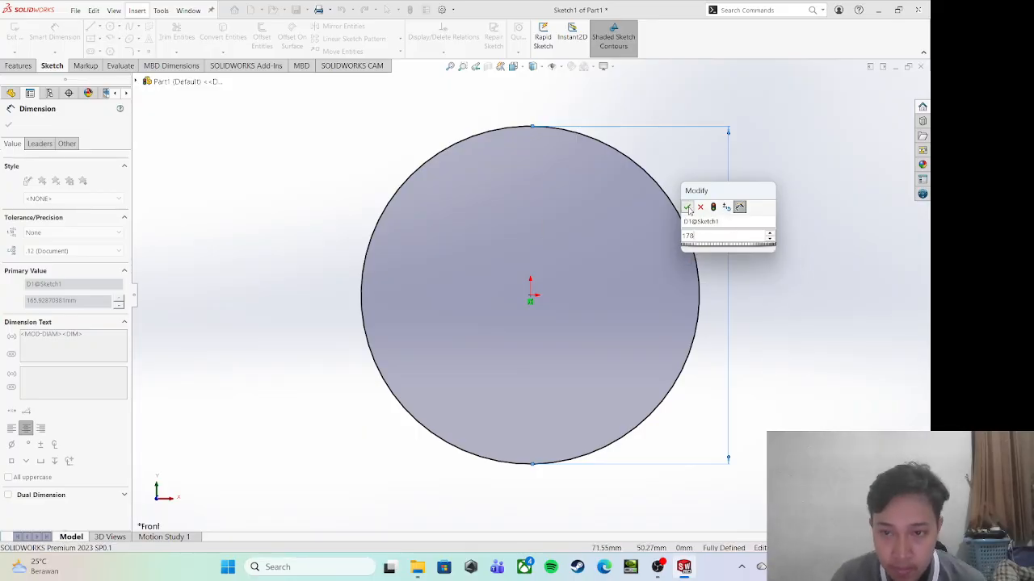
{"action": "left_click", "coordinate": [687, 206]}
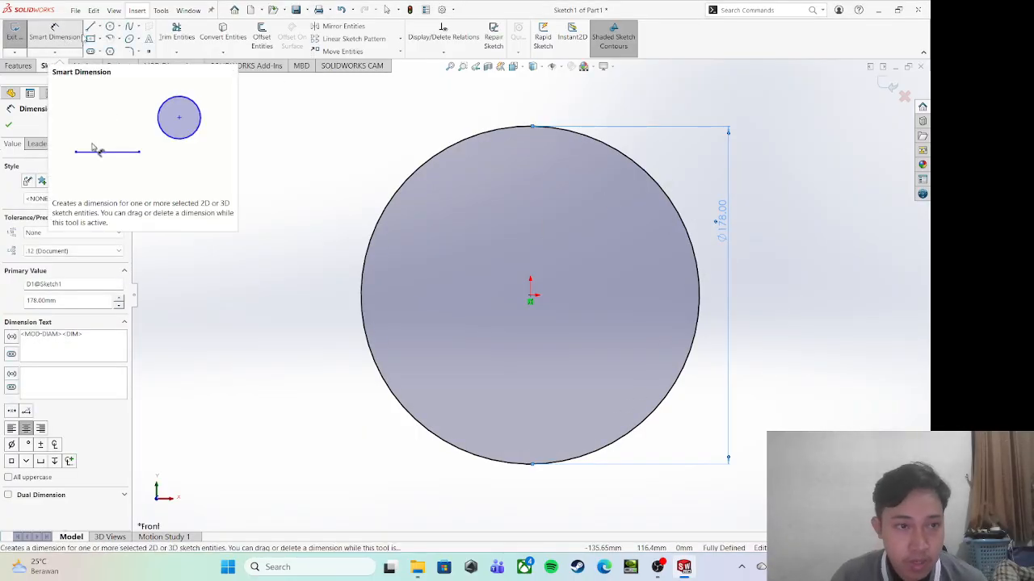
Sketch a vertical line about 3.5 mm long downward from the large circle's top quadrant point
{"action": "left_click", "coordinate": [91, 26]}
{"action": "scroll", "coordinate": [517, 147], "scroll_direction": "down", "scroll_amount": 3}
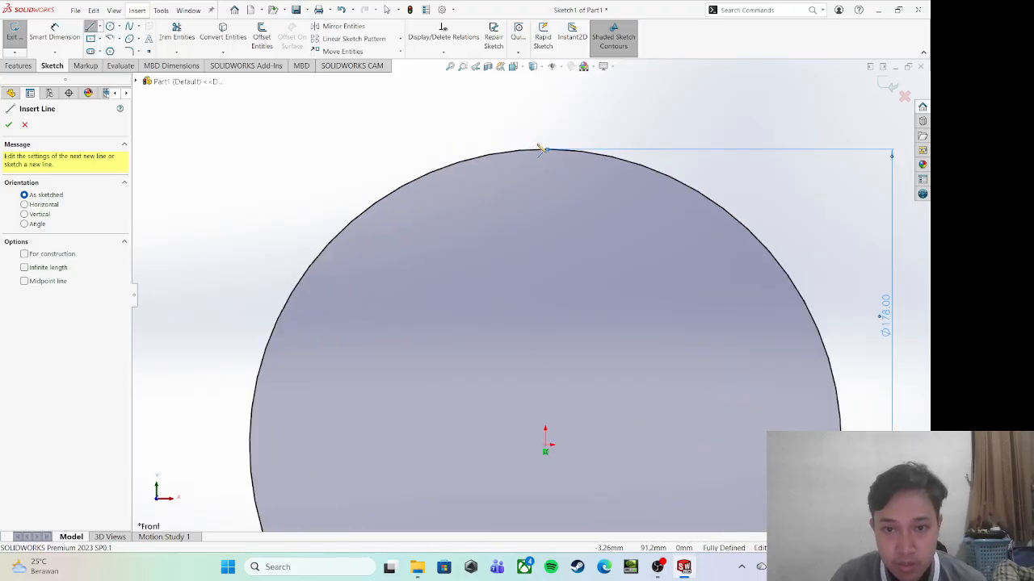
{"action": "scroll", "coordinate": [554, 171], "scroll_direction": "down", "scroll_amount": 4}
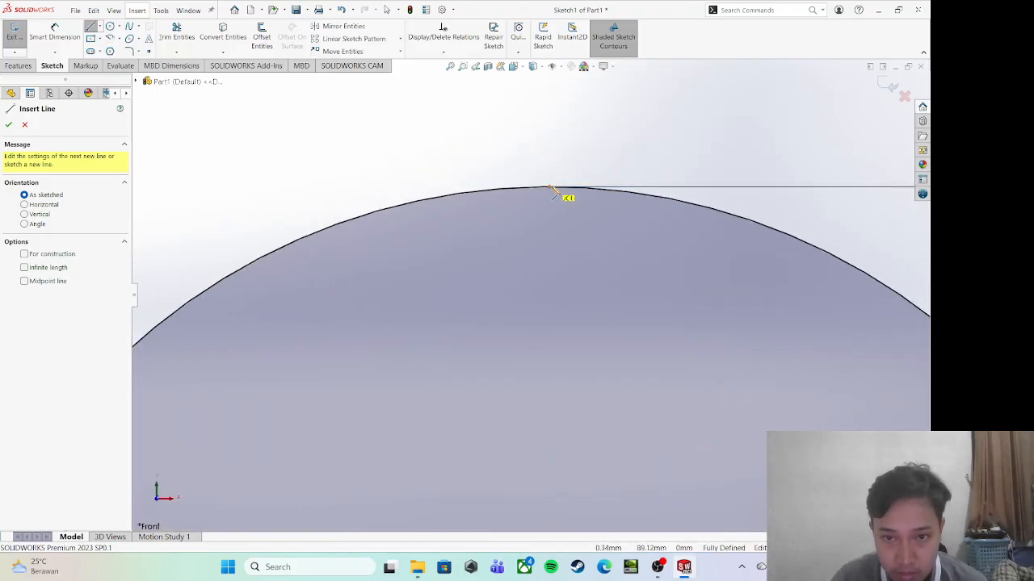
{"action": "left_click", "coordinate": [549, 188]}
Dimension the short vertical line at the large circle's top and set its length to 1.2 mm
{"action": "left_click", "coordinate": [58, 34]}
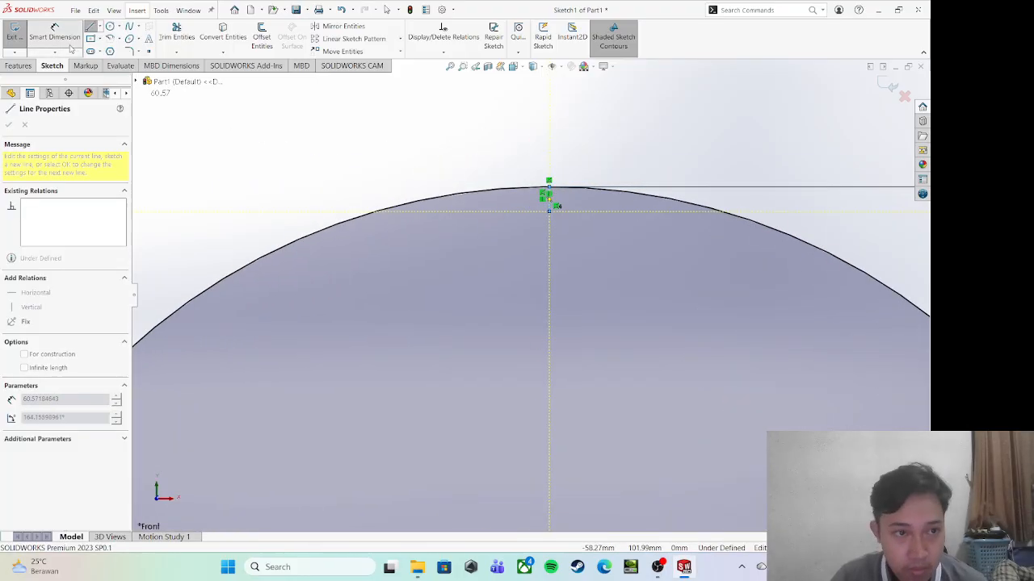
{"action": "left_click", "coordinate": [549, 202]}
{"action": "left_click", "coordinate": [522, 203]}
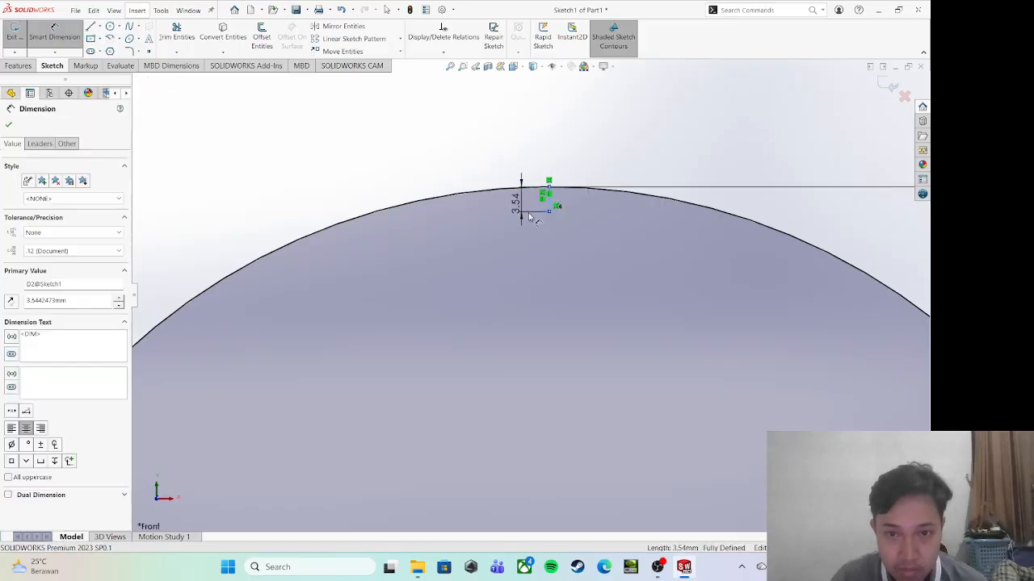
{"action": "type", "text": "1.2"}
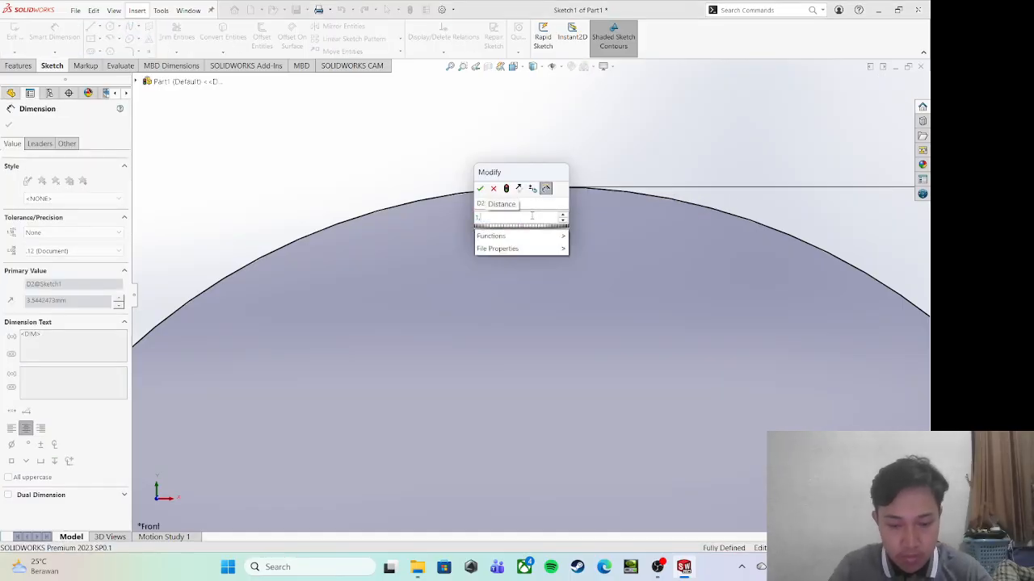
{"action": "key", "text": "Return"}
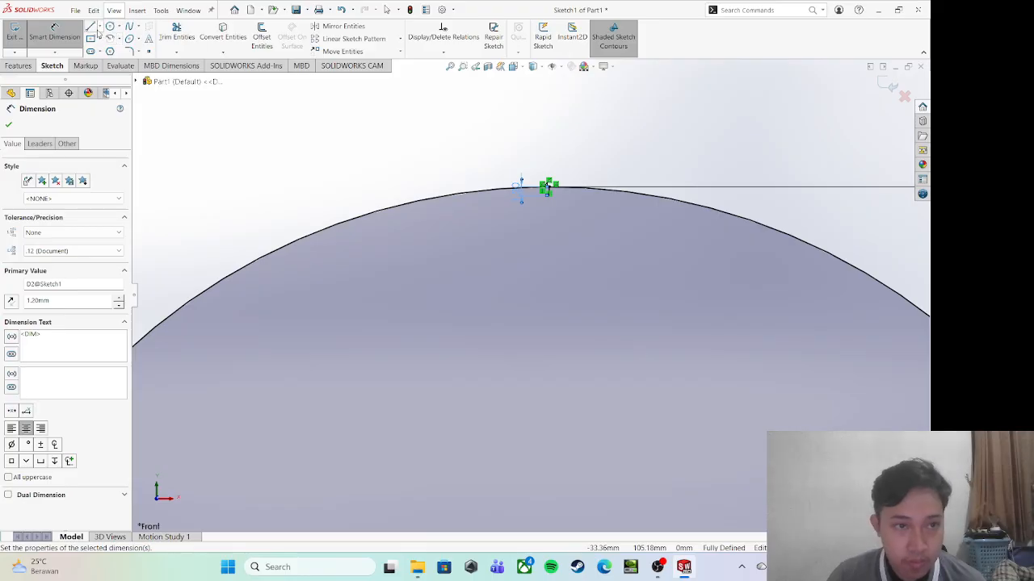
Sketch a circle with a radius of about 4.2 mm centred on the lower end of the short vertical line
{"action": "left_click", "coordinate": [110, 27]}
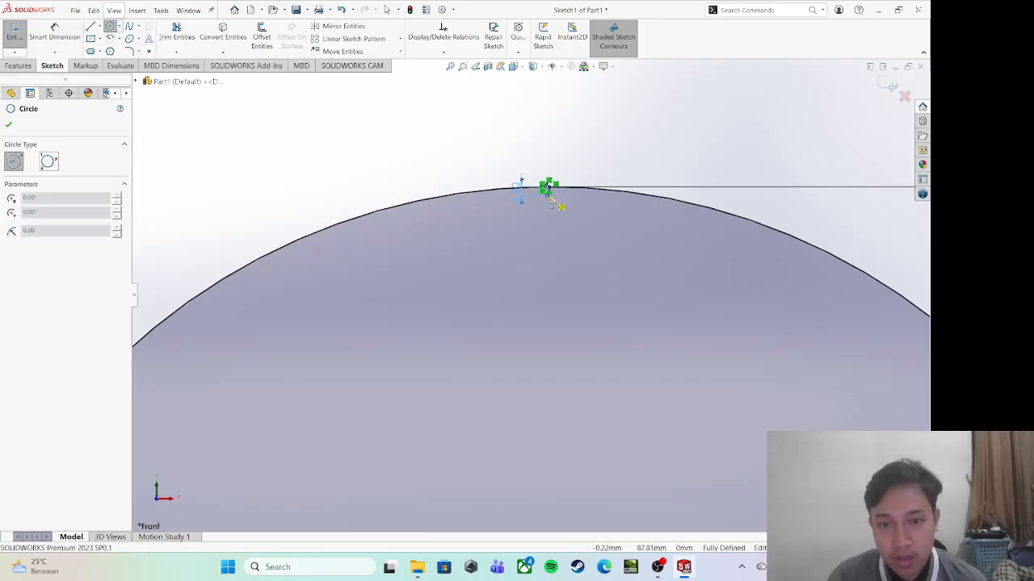
{"action": "left_click", "coordinate": [549, 195]}
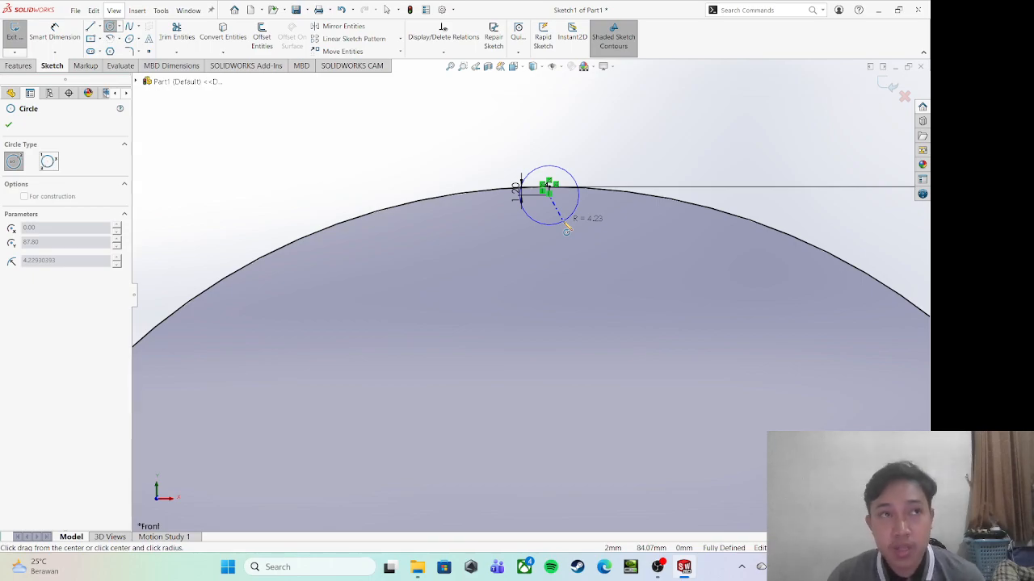
{"action": "left_click", "coordinate": [567, 229]}
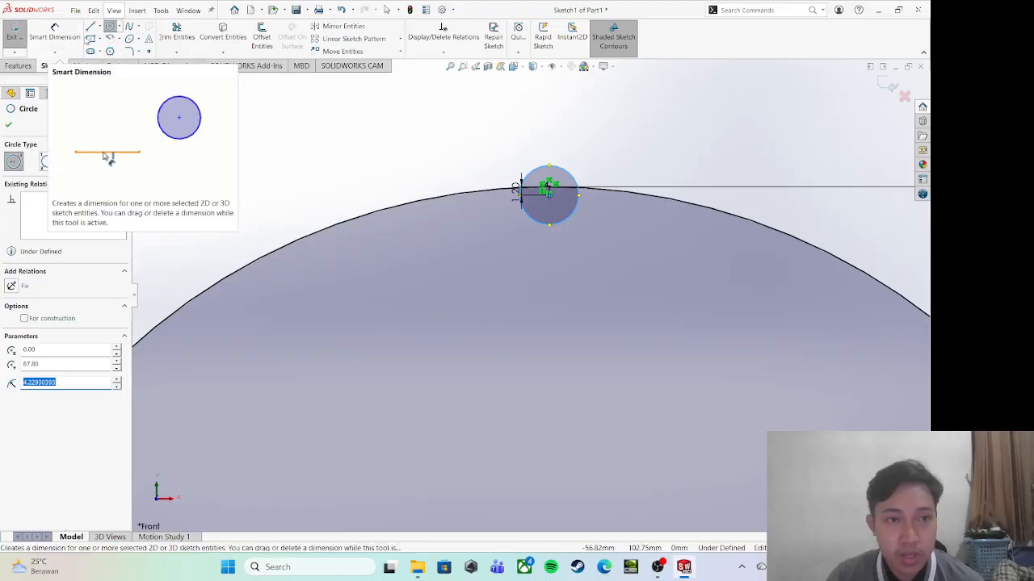
Dimension the small circle and set its diameter to 9.52 mm
{"action": "left_click", "coordinate": [55, 36]}
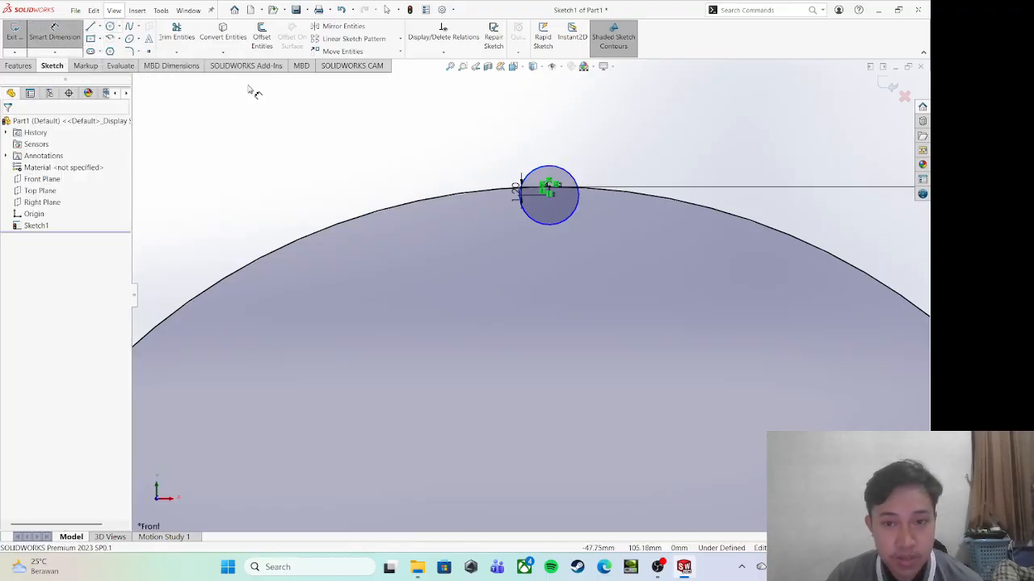
{"action": "left_click", "coordinate": [570, 215]}
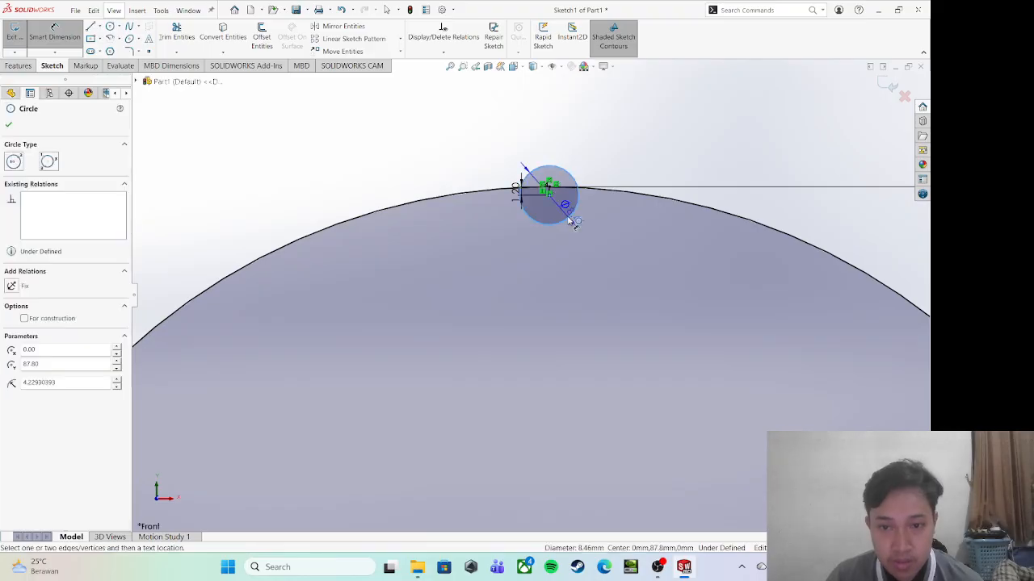
{"action": "left_click", "coordinate": [629, 250]}
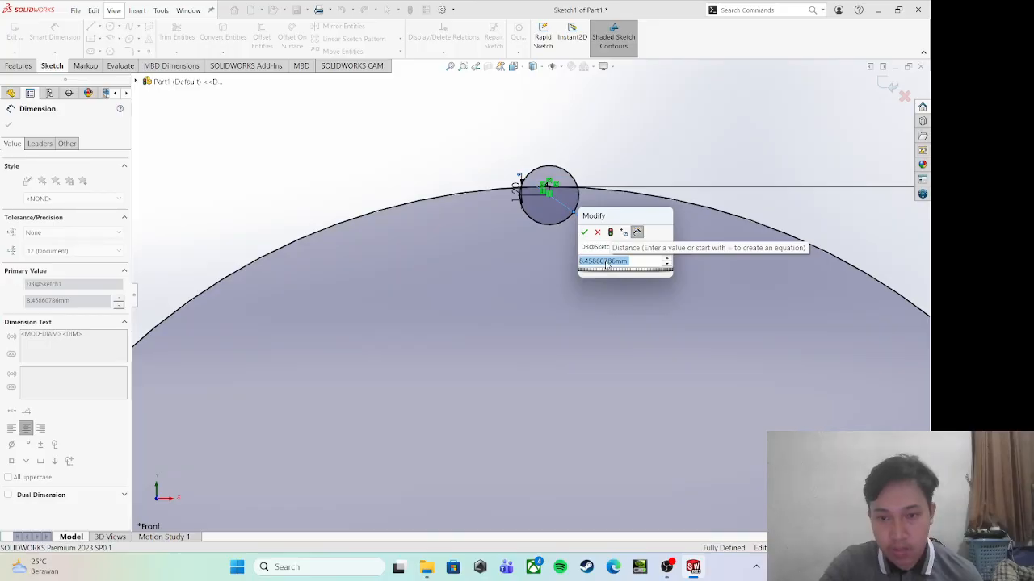
{"action": "type", "text": "9"}
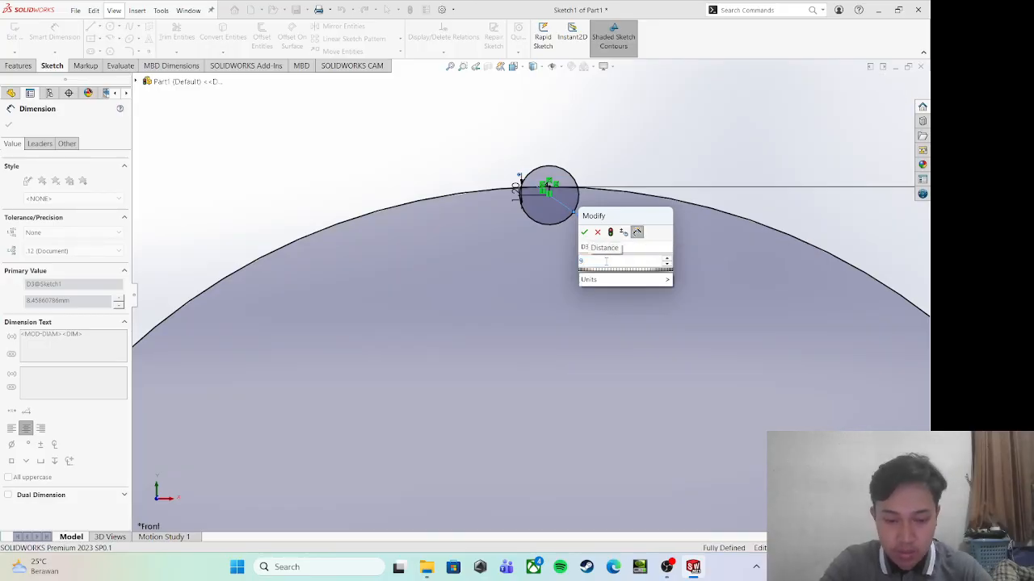
{"action": "type", "text": "/"}
{"action": "type", "text": "52"}
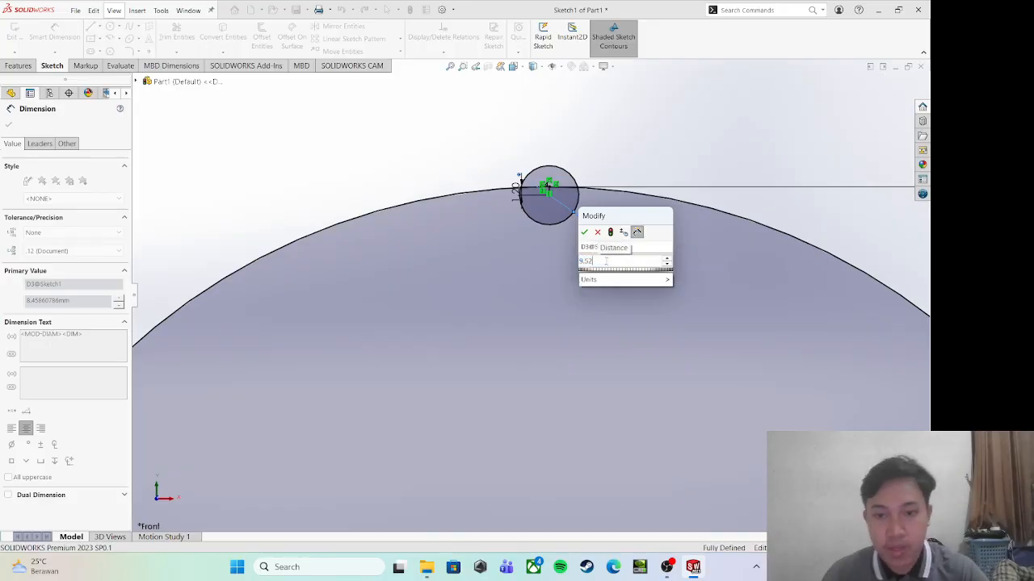
{"action": "left_click", "coordinate": [584, 232]}
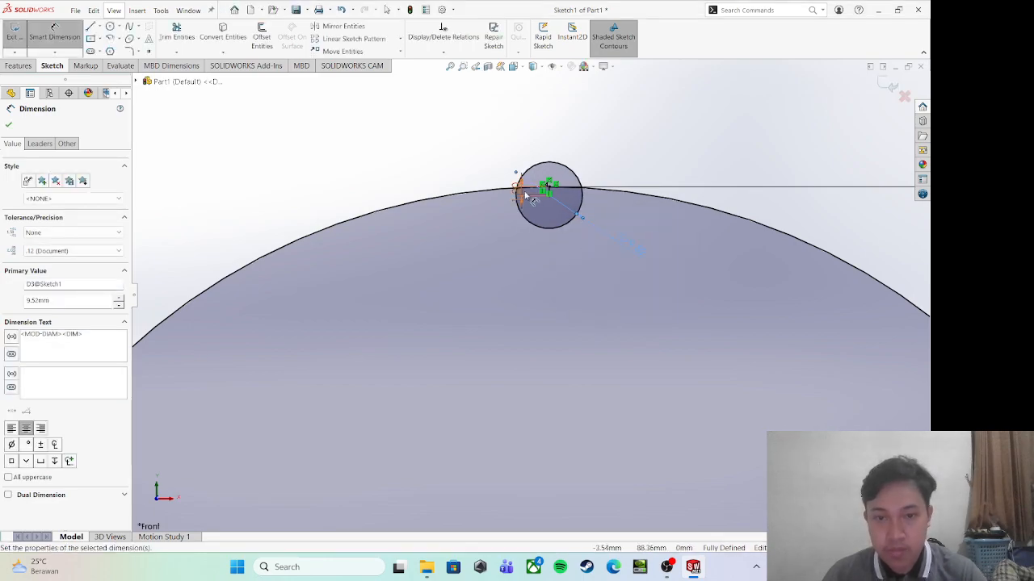
Sketch a vertical line from the small circle's centre down to its bottom quadrant point
{"action": "scroll", "coordinate": [533, 211], "scroll_direction": "down", "scroll_amount": 3}
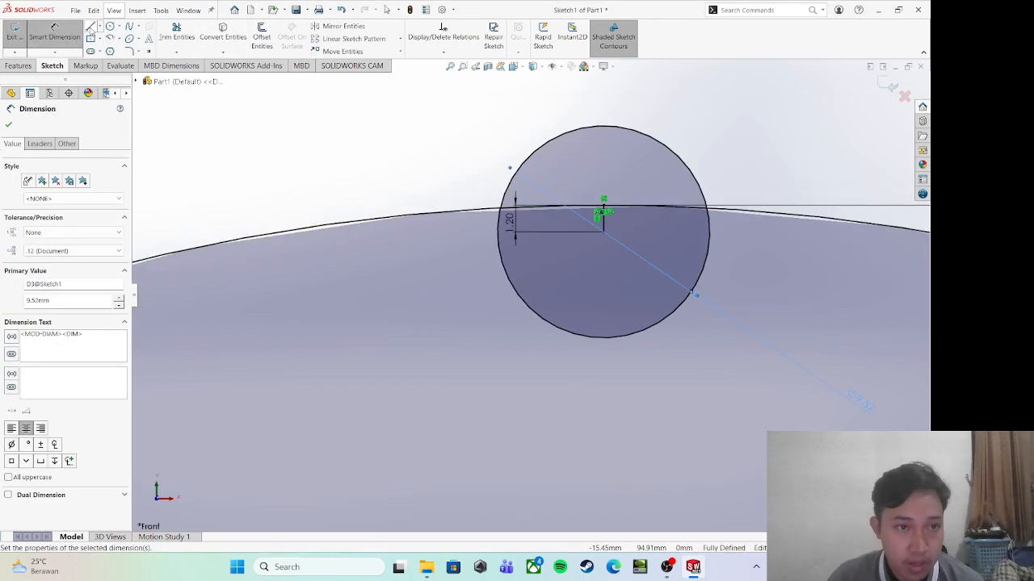
{"action": "left_click", "coordinate": [90, 26]}
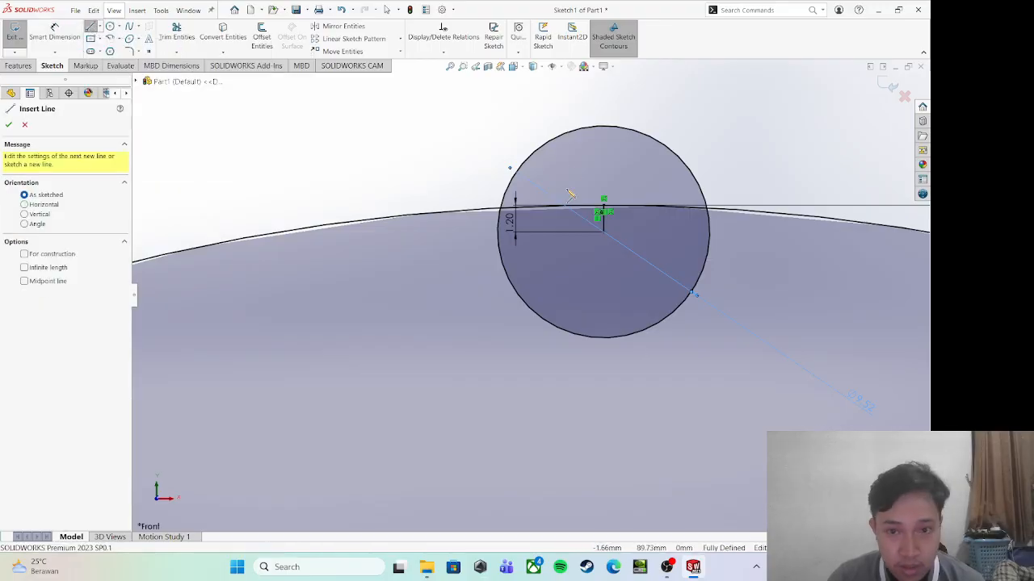
{"action": "left_click", "coordinate": [603, 231]}
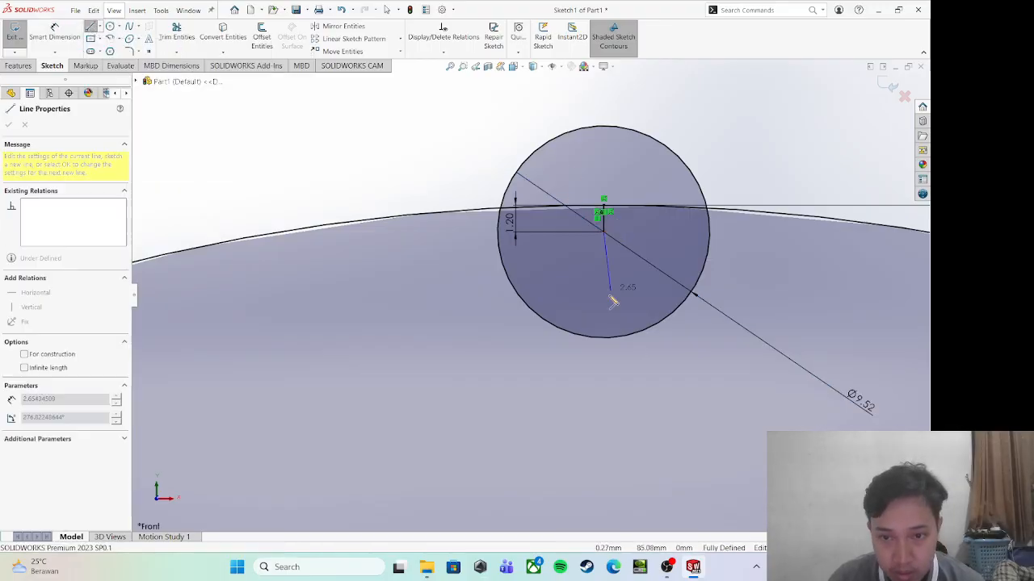
{"action": "left_click", "coordinate": [604, 336]}
Sketch a slanted line about 4.76 mm long from the small circle's centre to the lower-left part of its circumference
{"action": "left_click", "coordinate": [90, 26]}
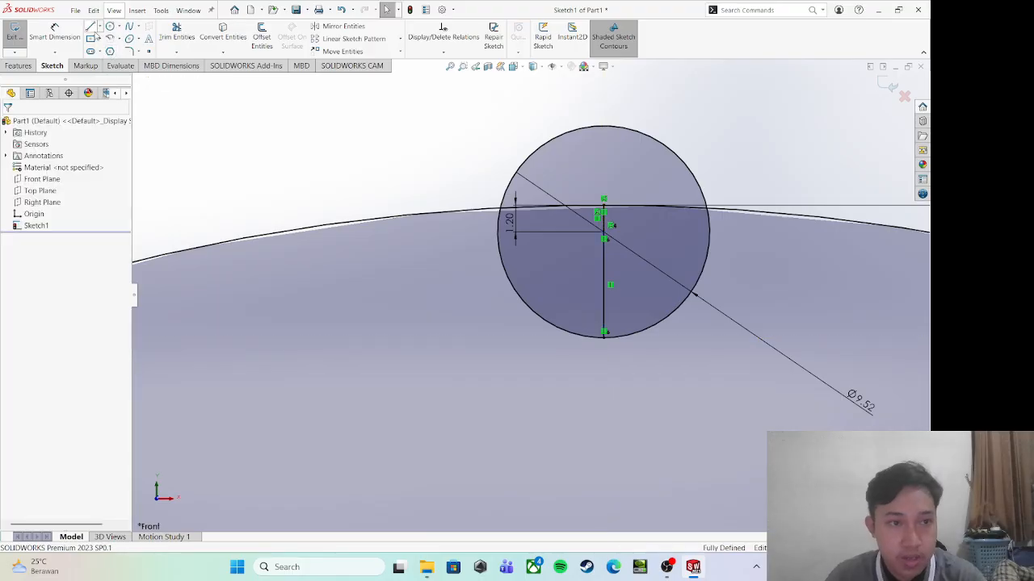
{"action": "left_click", "coordinate": [91, 26]}
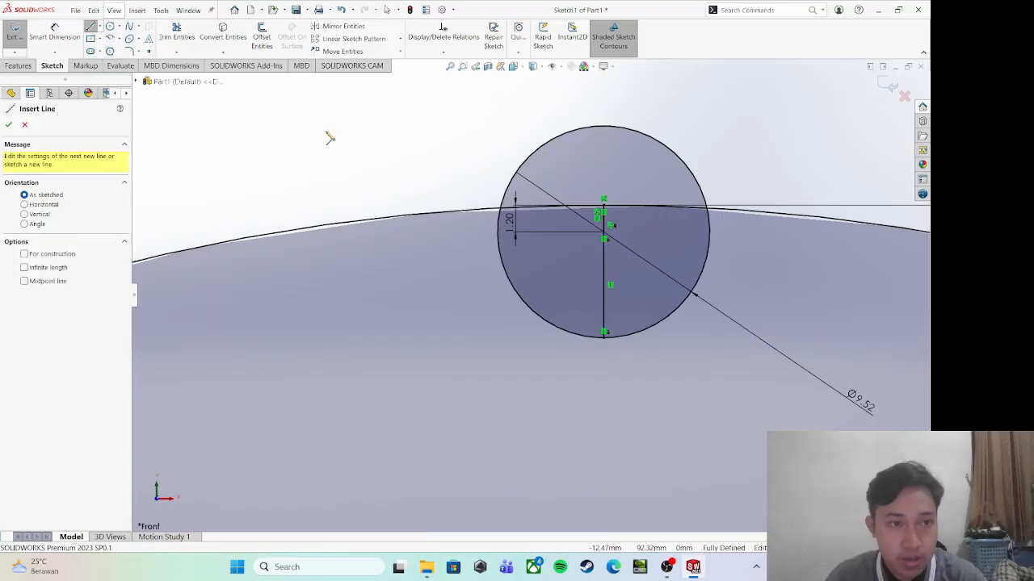
{"action": "left_click", "coordinate": [604, 236]}
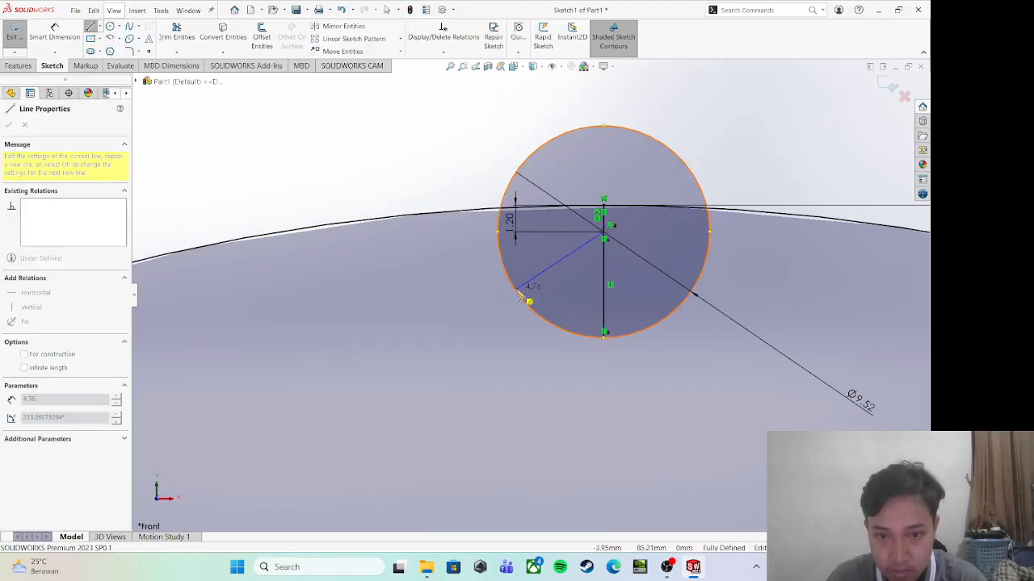
{"action": "left_click", "coordinate": [516, 286]}
{"action": "key", "text": "Escape"}
Dimension the angle between the slanted line and the vertical line below the small circle's centre and set it to 70°
{"action": "left_click", "coordinate": [54, 37]}
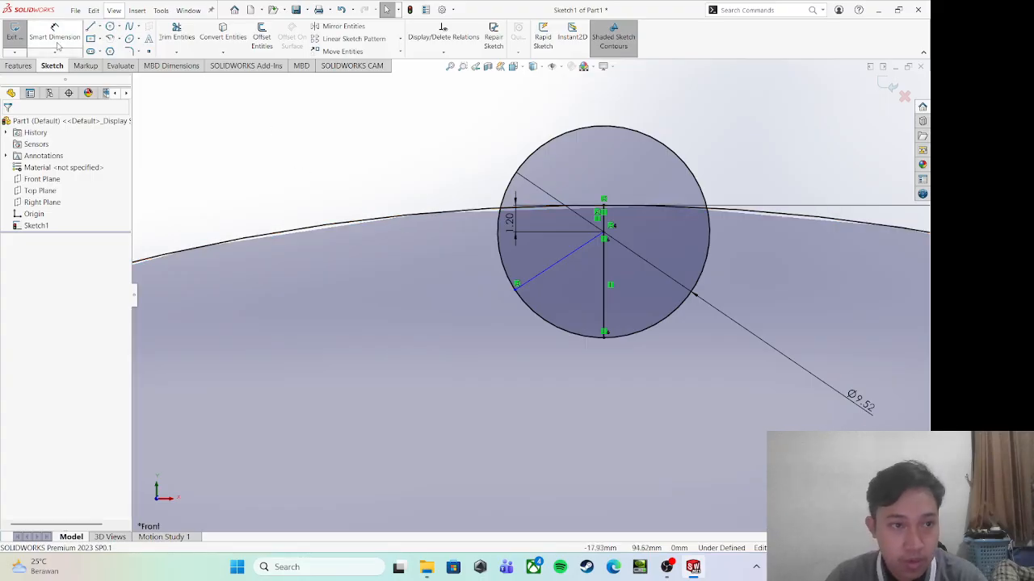
{"action": "left_click", "coordinate": [569, 259]}
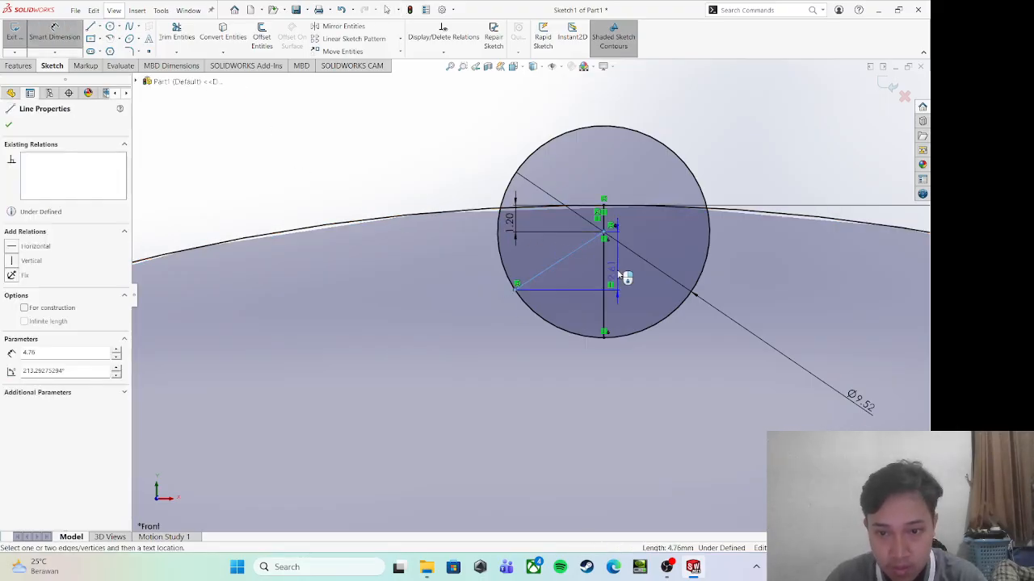
{"action": "left_click", "coordinate": [603, 274]}
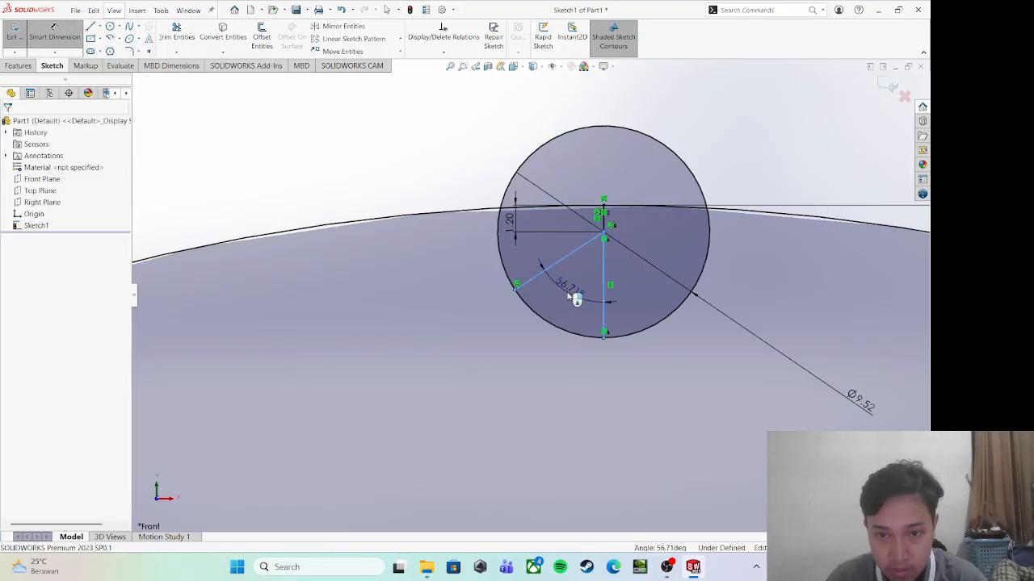
{"action": "left_click", "coordinate": [572, 296]}
{"action": "type", "text": "70"}
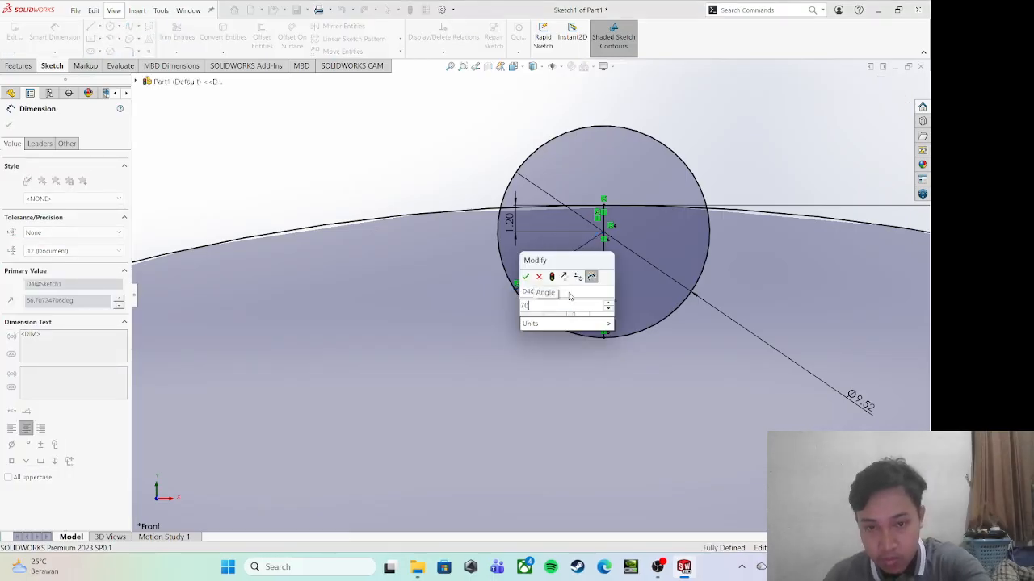
{"action": "key", "text": "Return"}
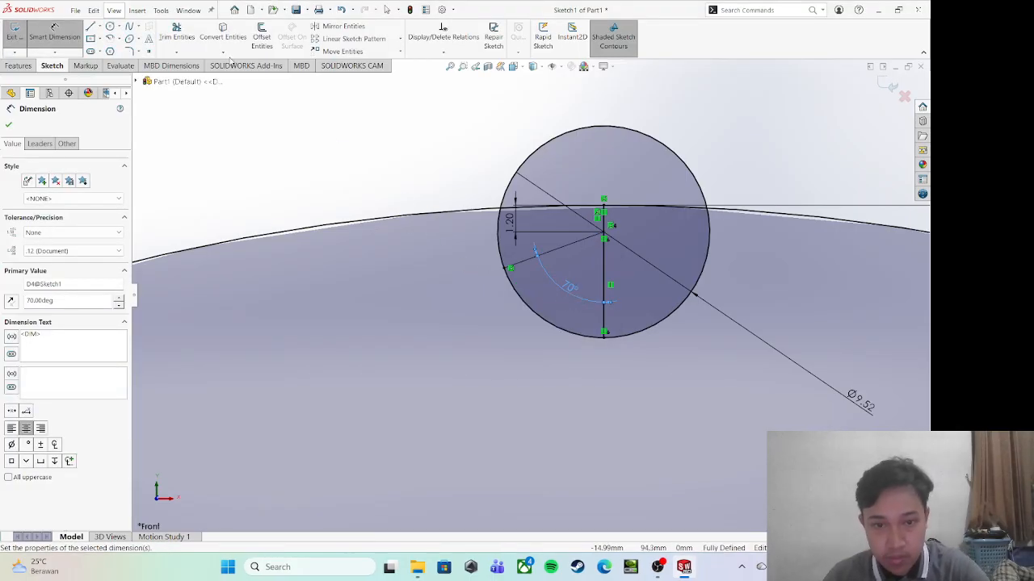
{"action": "left_click", "coordinate": [92, 25]}
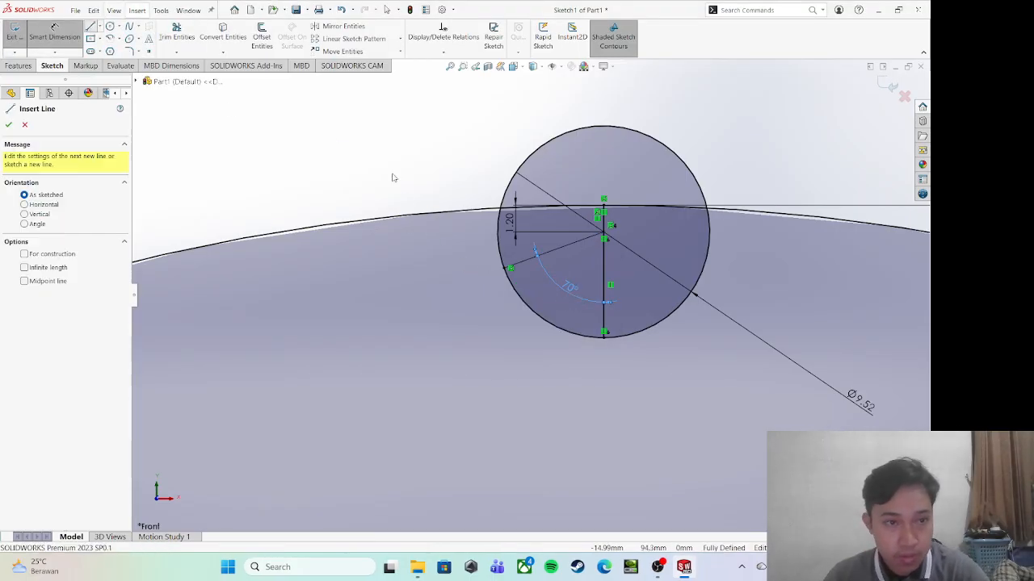
{"action": "left_click", "coordinate": [507, 270]}
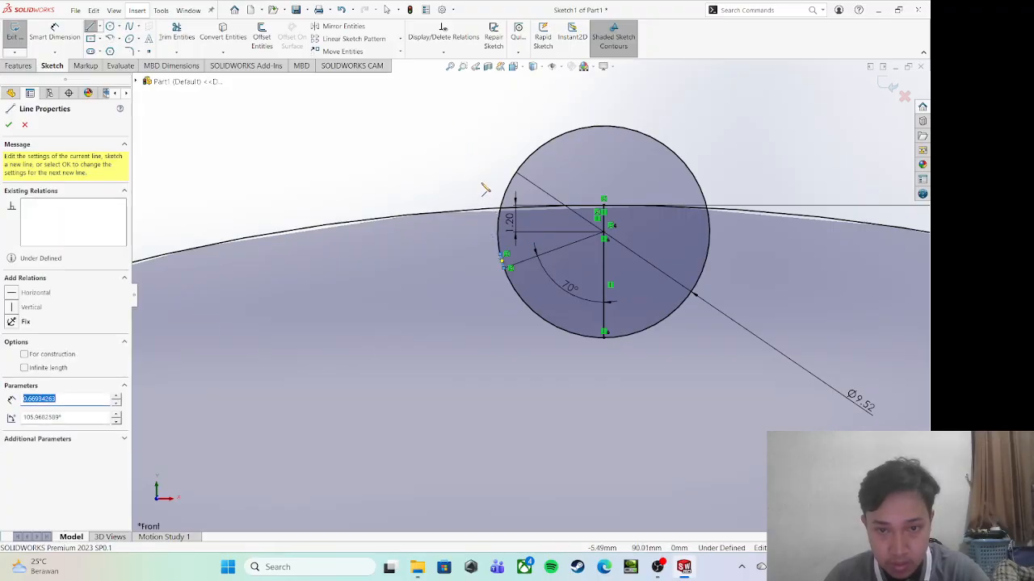
{"action": "key", "text": "Escape"}
{"action": "left_click", "coordinate": [91, 26]}
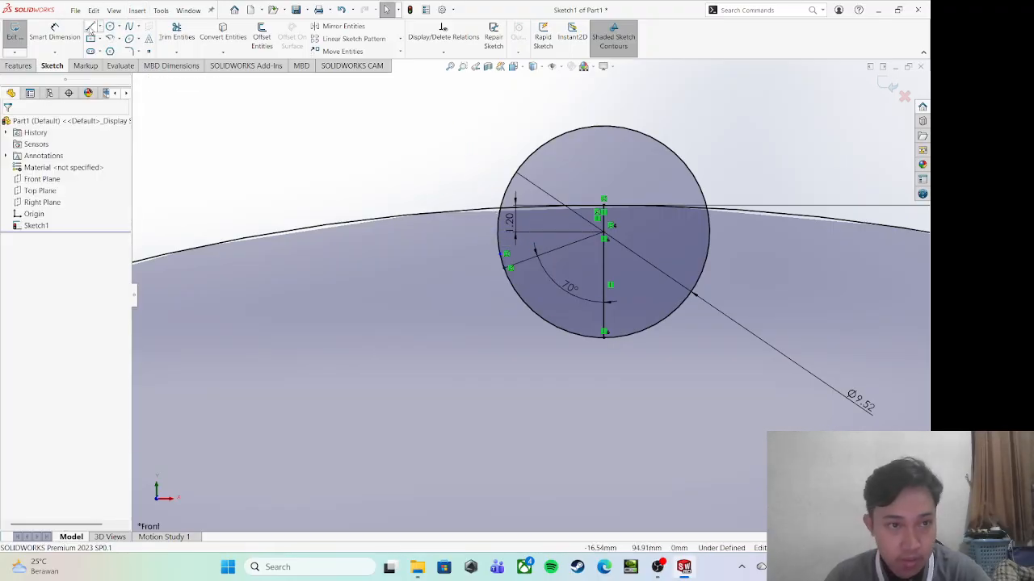
{"action": "left_click", "coordinate": [504, 269]}
{"action": "key", "text": "Escape"}
{"action": "left_click", "coordinate": [501, 263]}
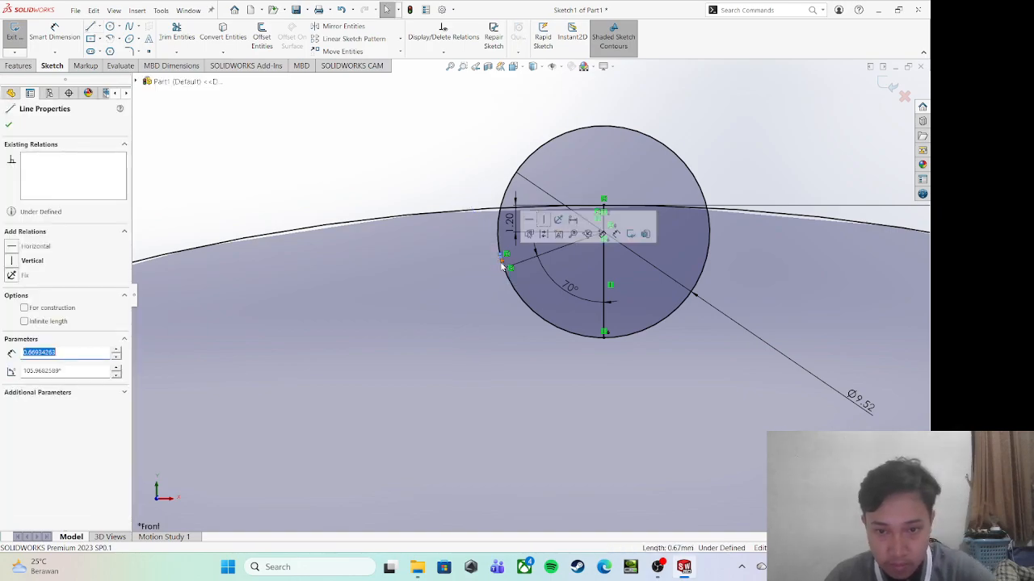
{"action": "key", "text": "Delete"}
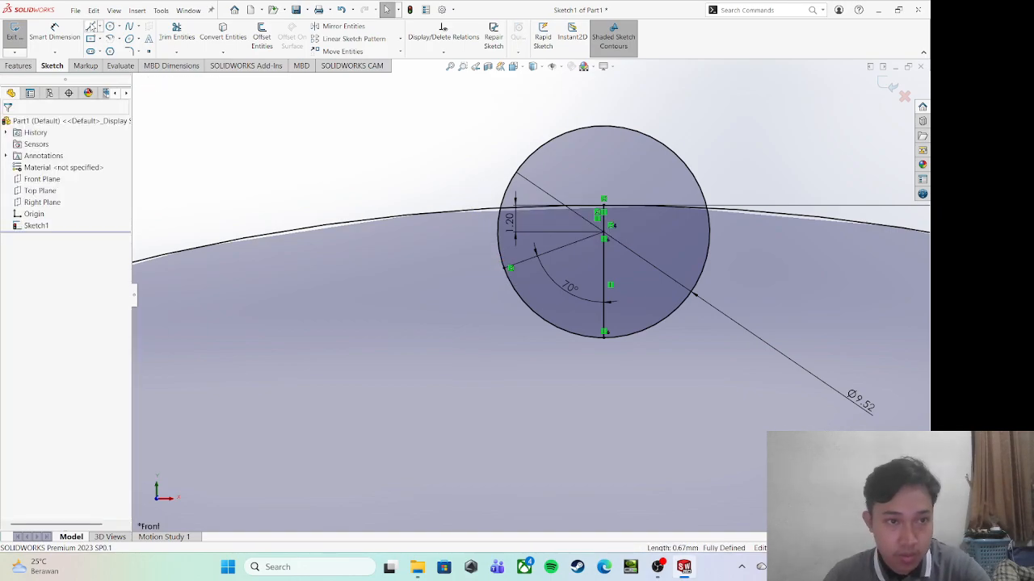
Sketch a line about 4.98 mm long from the slanted line's outer end up and leftward past the large circle's edge
{"action": "left_click", "coordinate": [91, 27]}
{"action": "left_click", "coordinate": [509, 268]}
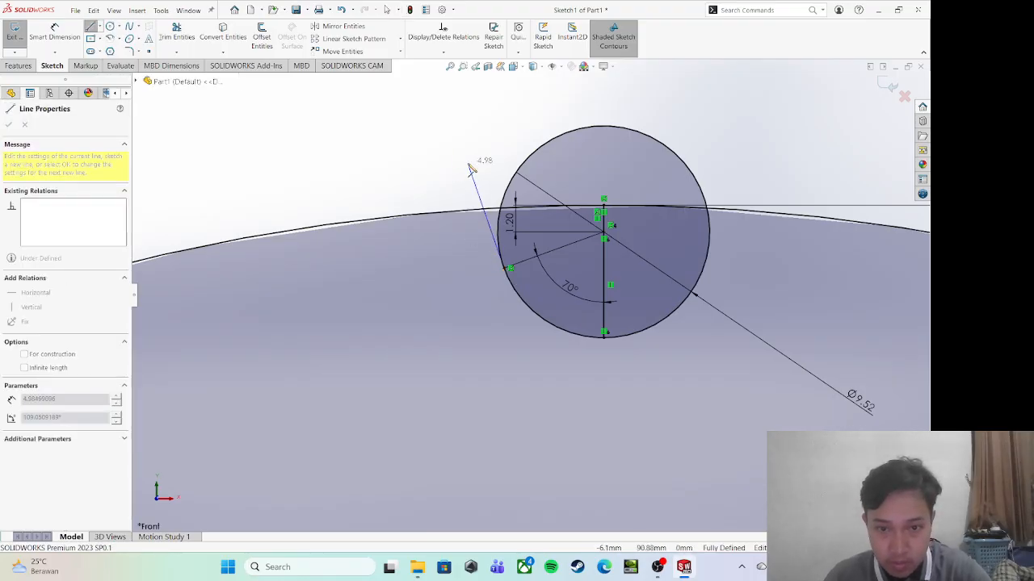
{"action": "left_click", "coordinate": [468, 165]}
{"action": "key", "text": "Escape"}
Dimension the angle between the new outer line and the slanted radius line and set it to 90°
{"action": "left_click", "coordinate": [55, 33]}
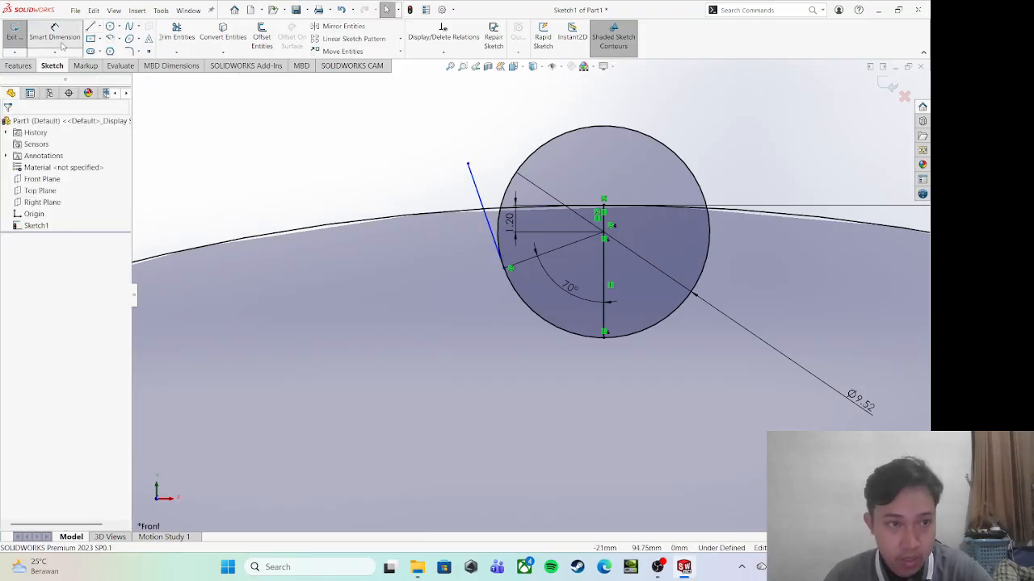
{"action": "left_click", "coordinate": [502, 247]}
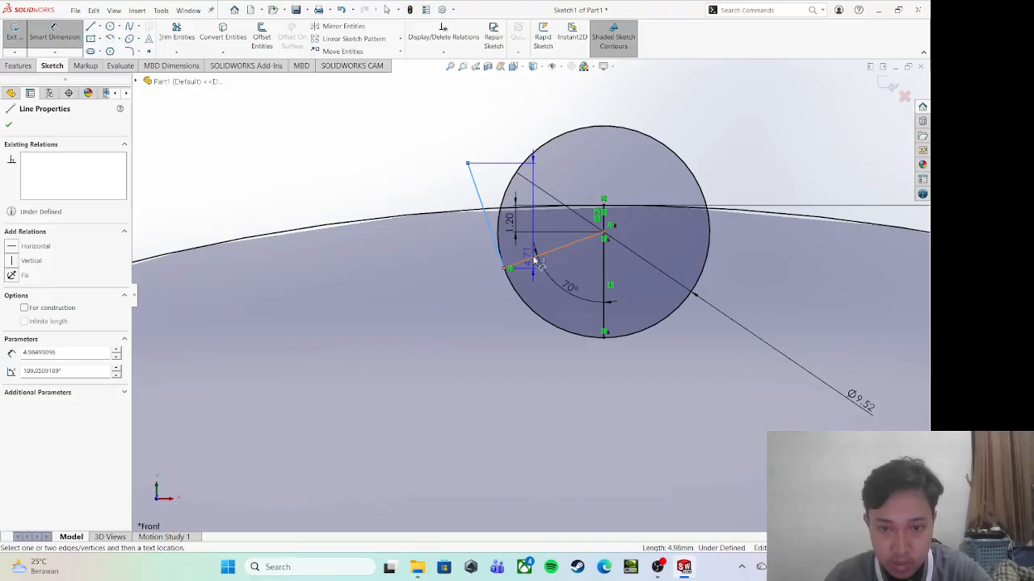
{"action": "left_click", "coordinate": [529, 219]}
{"action": "type", "text": "90"}
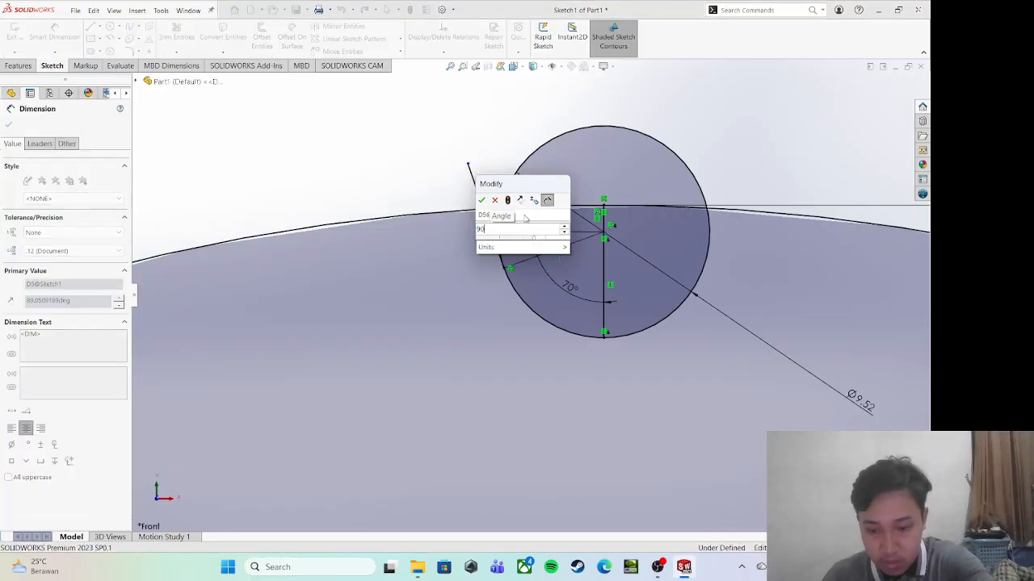
{"action": "key", "text": "Return"}
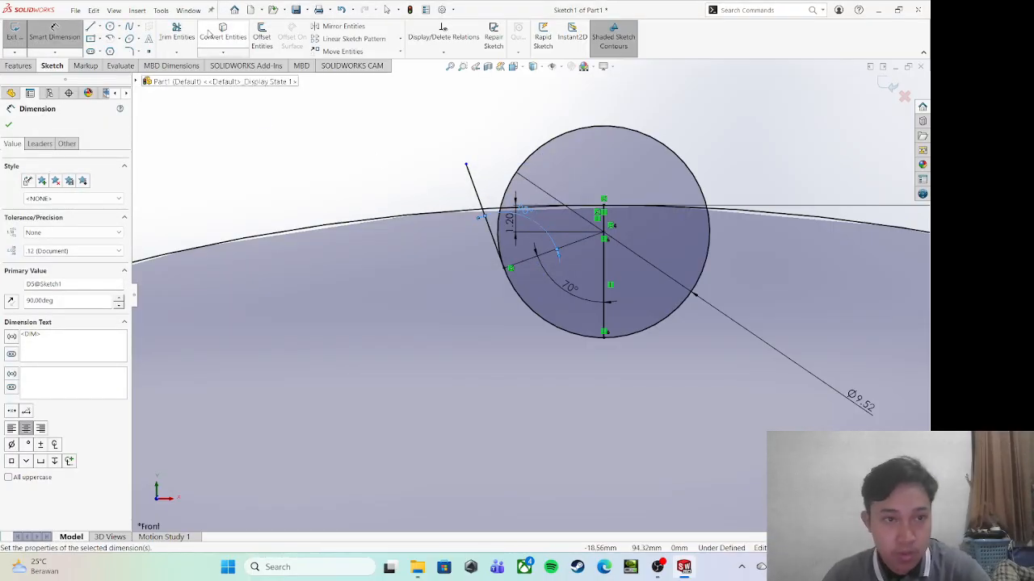
{"action": "left_click", "coordinate": [440, 163]}
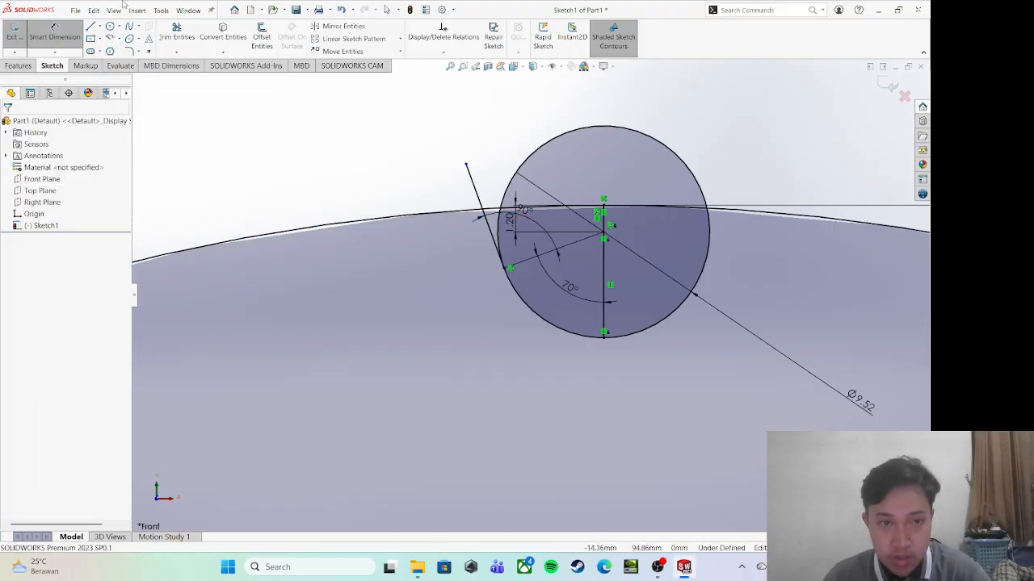
Trim off the part of the outer line that extends above the large circle
{"action": "left_click", "coordinate": [176, 36]}
{"action": "left_click_drag", "start_coordinate": [479, 164], "coordinate": [445, 187]}
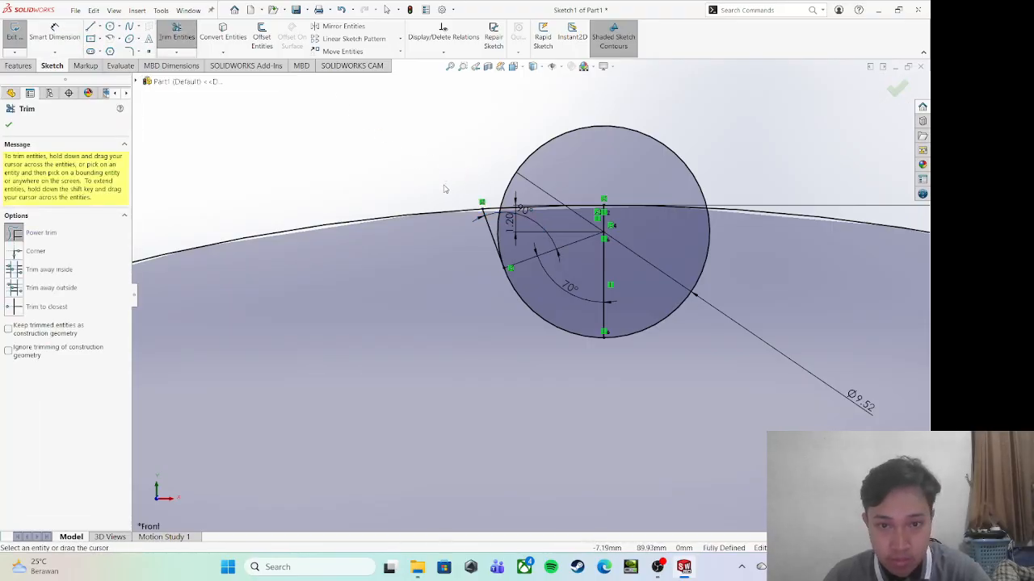
{"action": "left_click", "coordinate": [182, 38]}
Mirror the trimmed outer line about the vertical line through the small circle's centre, keeping the original
{"action": "left_click", "coordinate": [367, 29]}
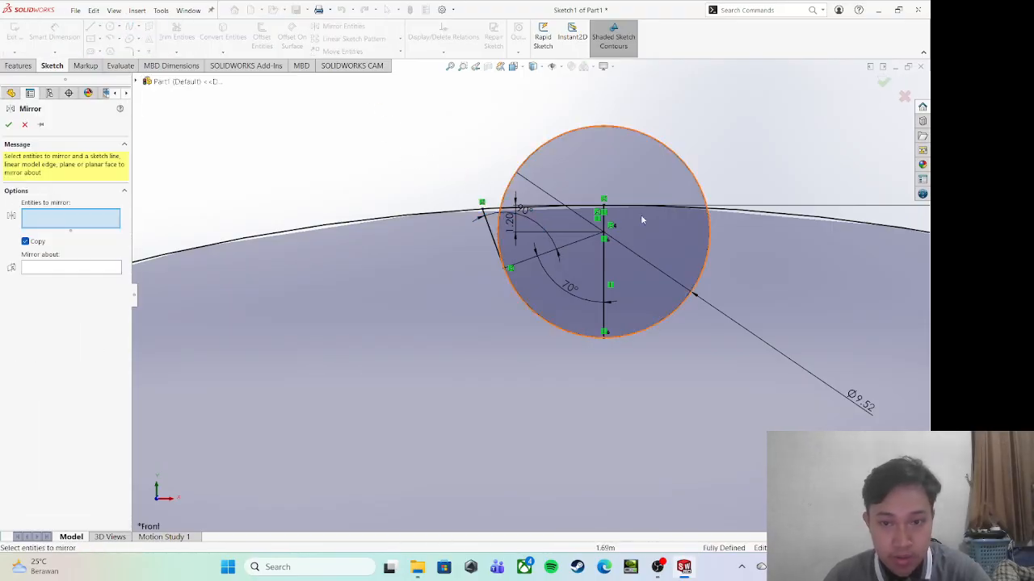
{"action": "left_click", "coordinate": [494, 238]}
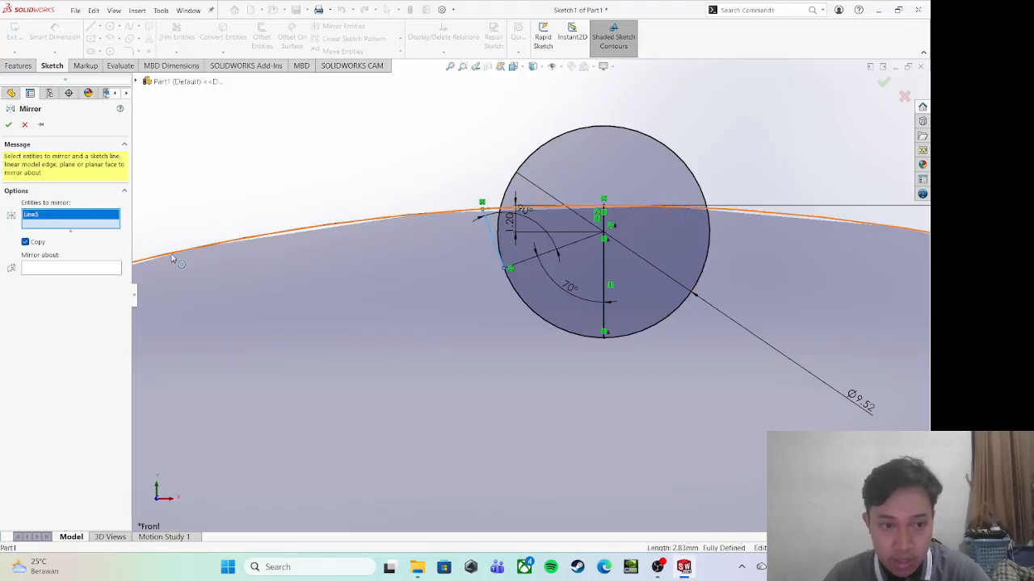
{"action": "left_click", "coordinate": [102, 270]}
{"action": "left_click", "coordinate": [607, 266]}
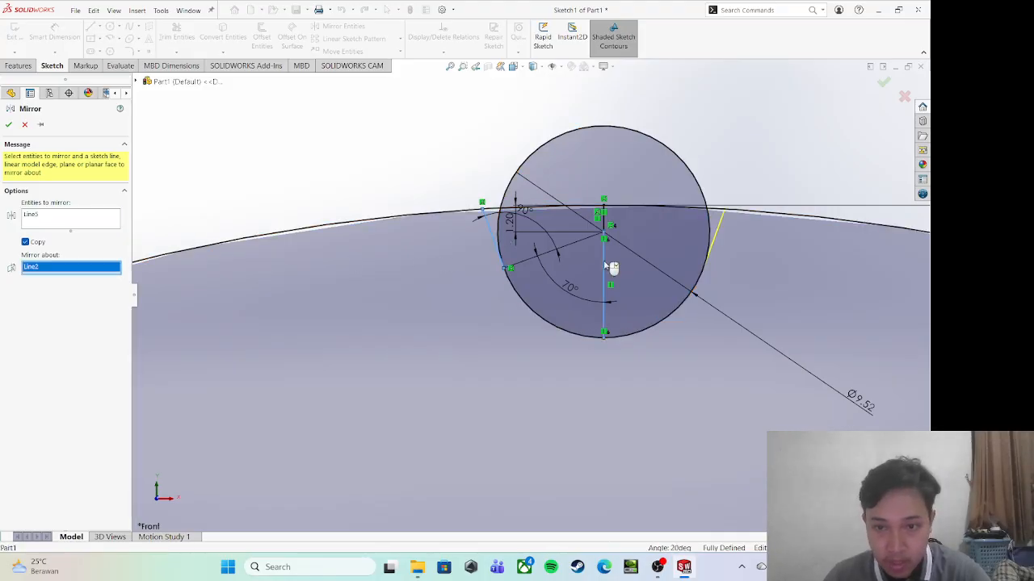
{"action": "left_click", "coordinate": [9, 125]}
Trim the small circle's upper part, the inner lines and the large circle's arc between the flanks, leaving only the open notch outline
{"action": "key", "text": "t"}
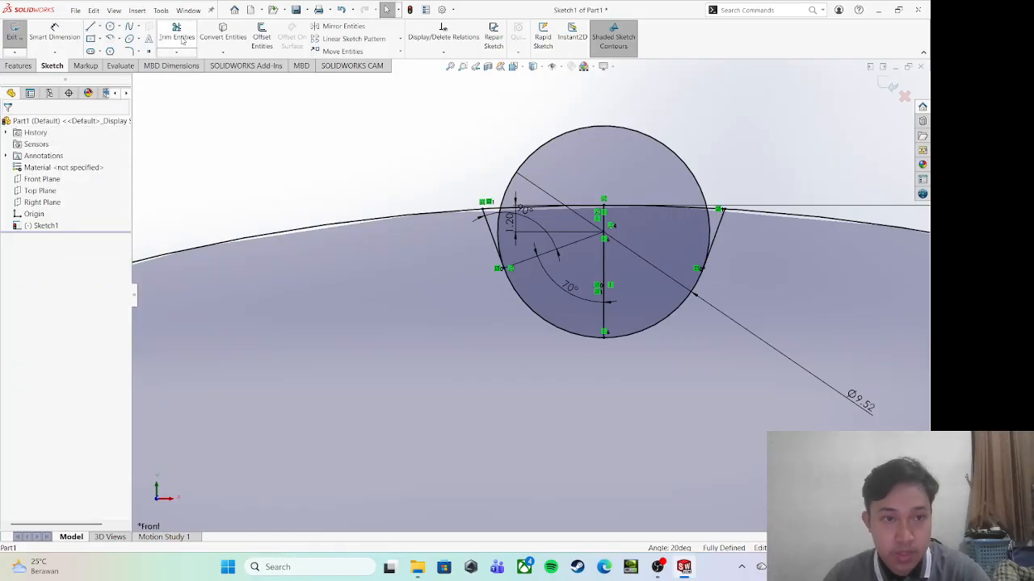
{"action": "mouse_move", "coordinate": [487, 141]}
{"action": "left_mouse_down"}
{"action": "mouse_move", "coordinate": [543, 220]}
{"action": "mouse_move", "coordinate": [580, 239]}
{"action": "mouse_move", "coordinate": [622, 208]}
{"action": "mouse_move", "coordinate": [700, 203]}
{"action": "mouse_move", "coordinate": [709, 212]}
{"action": "left_mouse_up"}
{"action": "left_click_drag", "start_coordinate": [498, 194], "coordinate": [504, 225]}
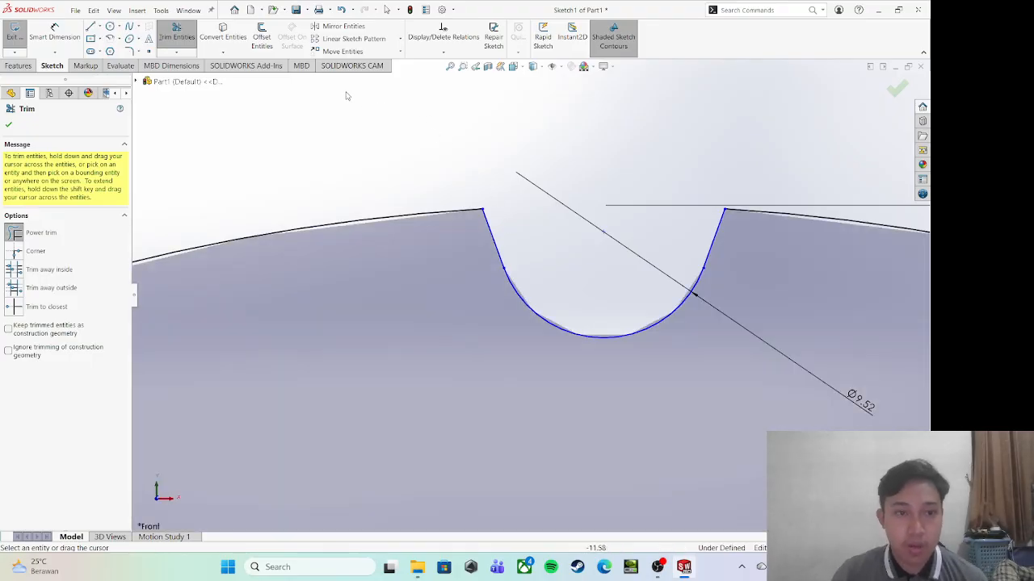
Apply 0.5 mm sketch fillets to both upper corners where the notch flanks meet the large circle
{"action": "left_click", "coordinate": [130, 51]}
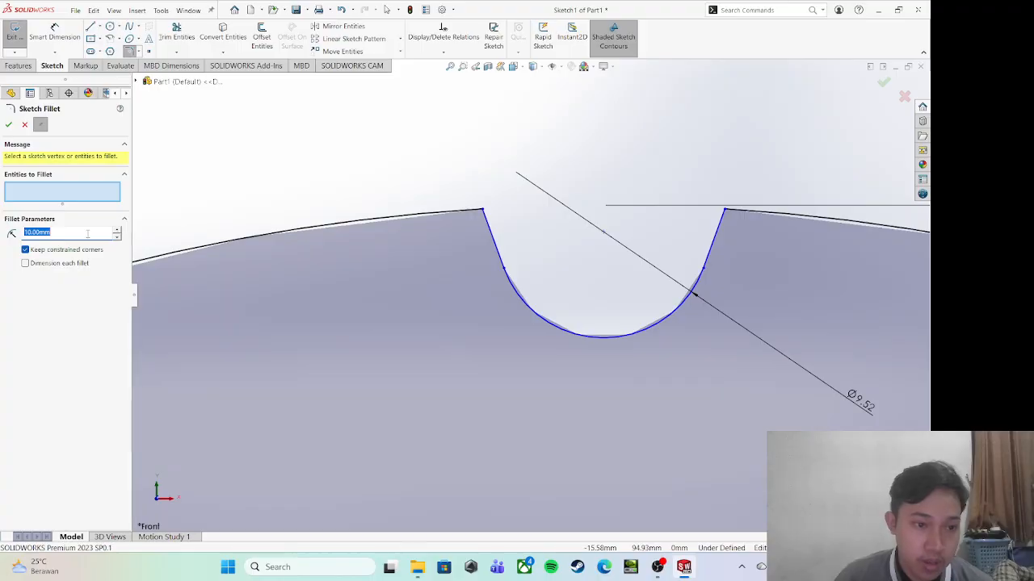
{"action": "type", "text": "0,5"}
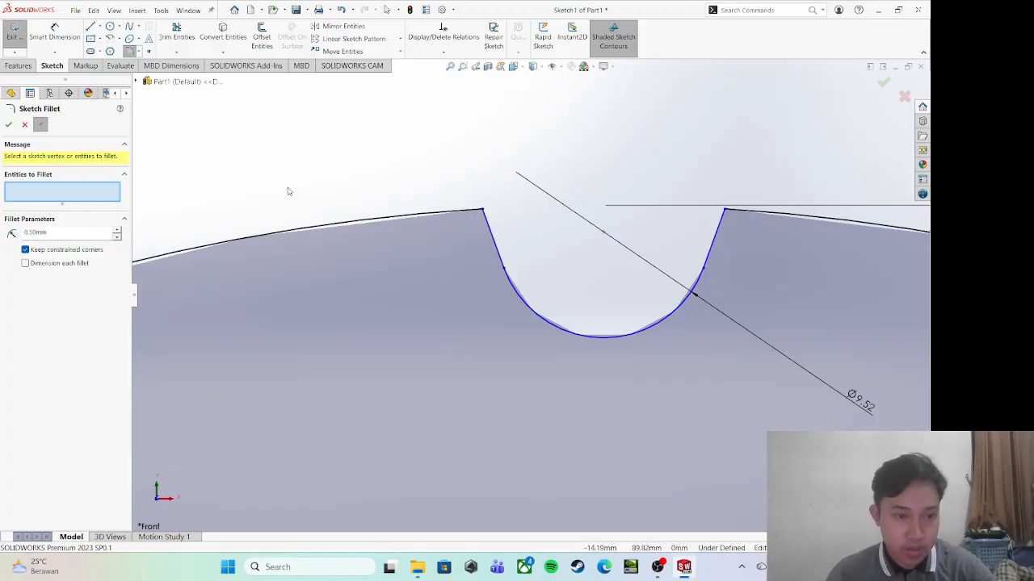
{"action": "left_click", "coordinate": [475, 213]}
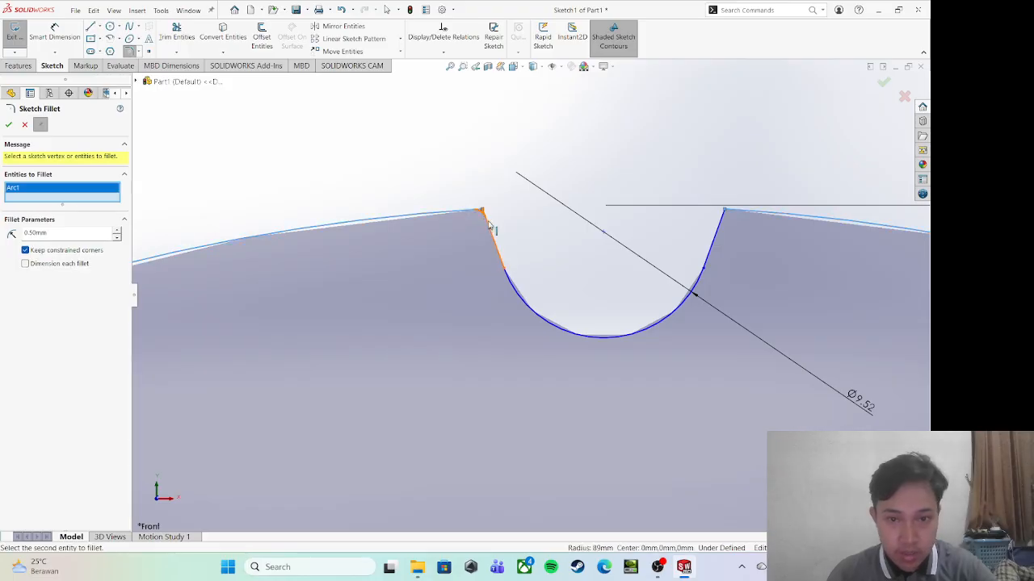
{"action": "left_click", "coordinate": [488, 226]}
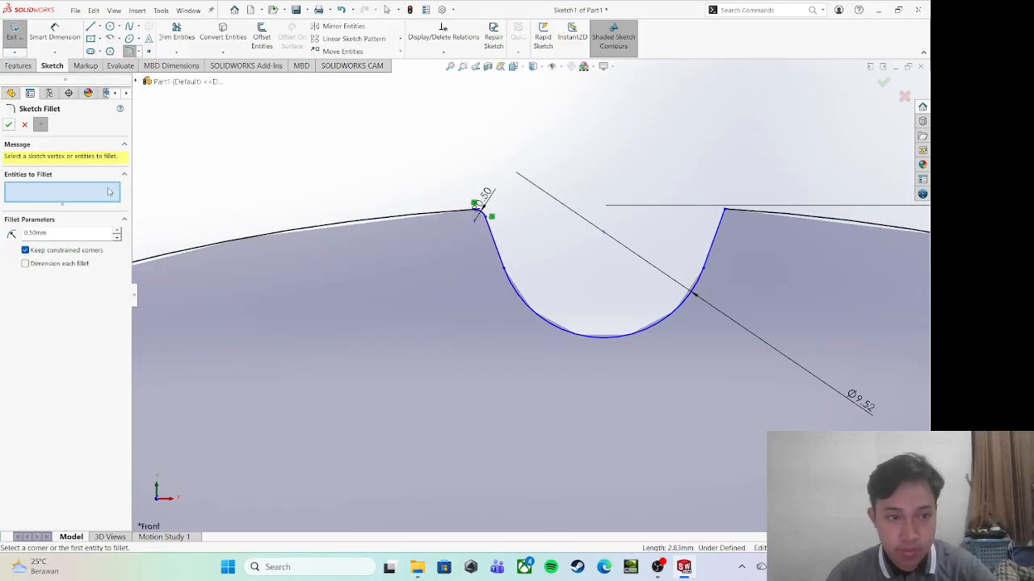
{"action": "left_click", "coordinate": [732, 212]}
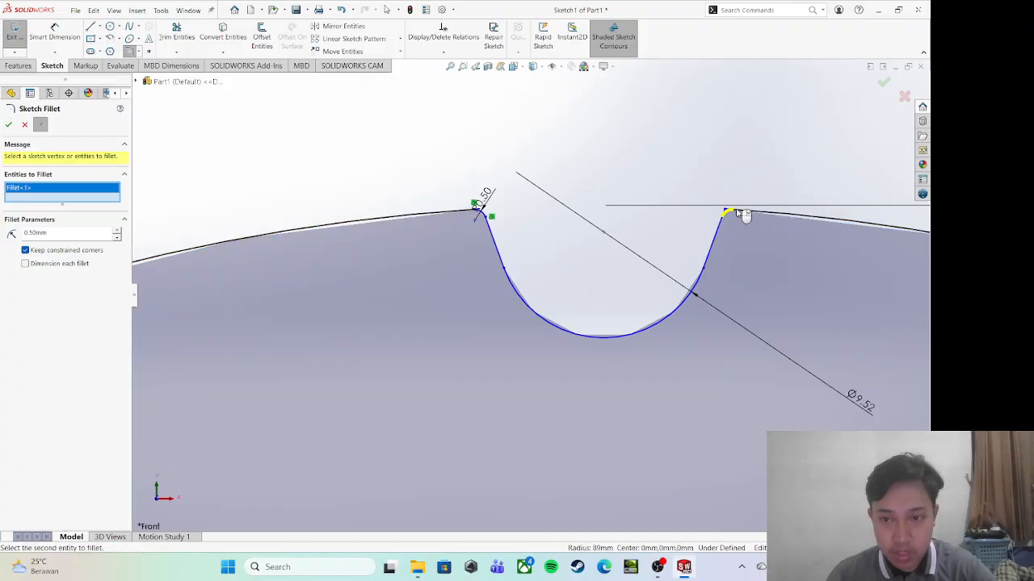
{"action": "left_click", "coordinate": [7, 126]}
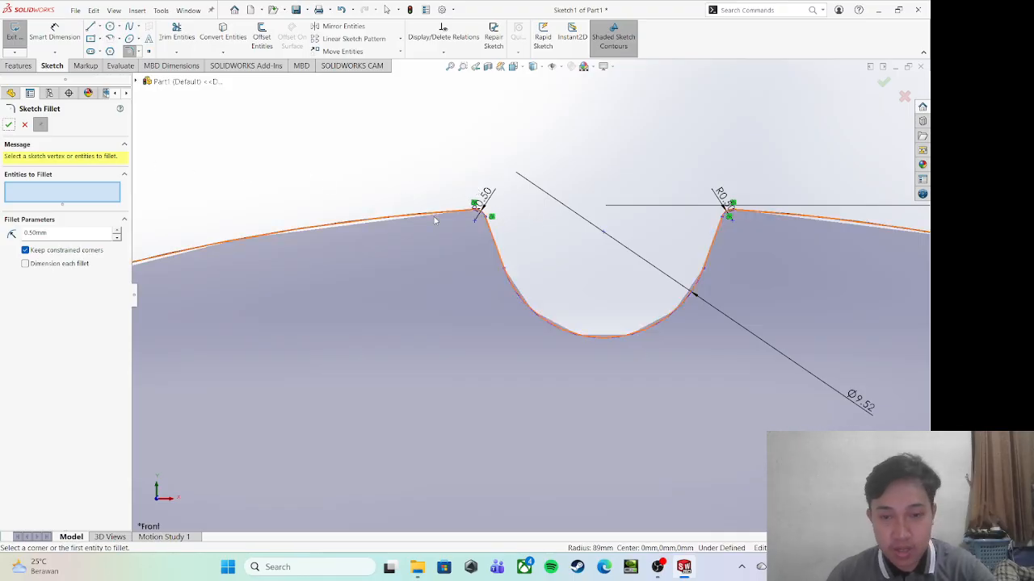
{"action": "left_click", "coordinate": [8, 125]}
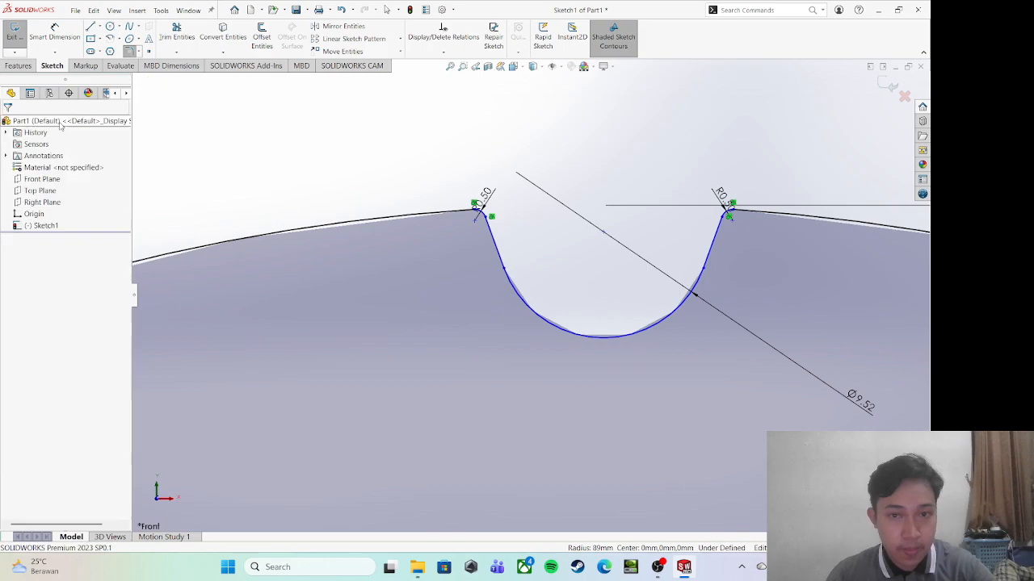
Create a circular sketch pattern of the notch's bottom arc around the origin with 43 equally spaced instances over 360°
{"action": "left_click", "coordinate": [400, 38]}
{"action": "left_click", "coordinate": [361, 64]}
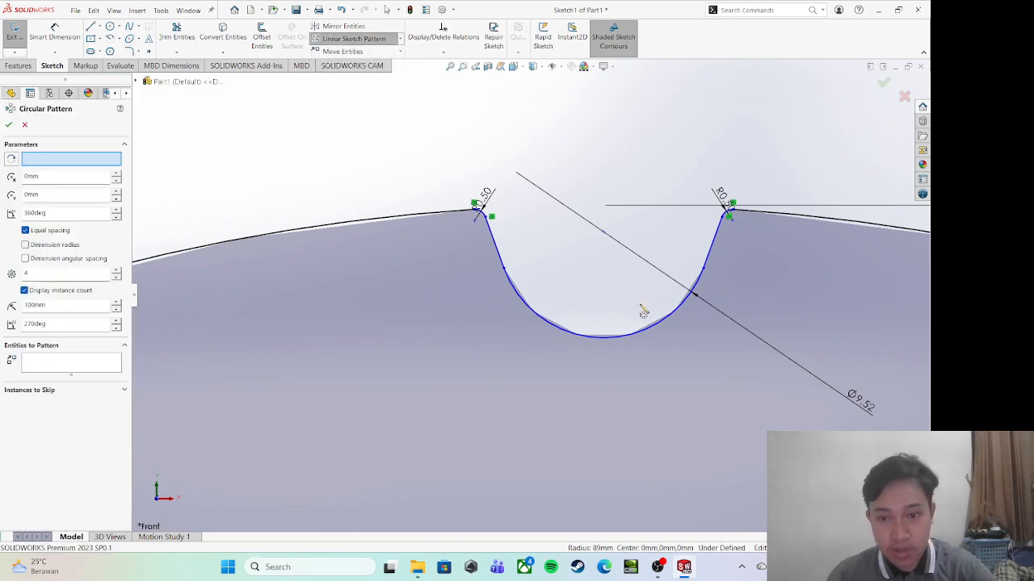
{"action": "left_click", "coordinate": [648, 335]}
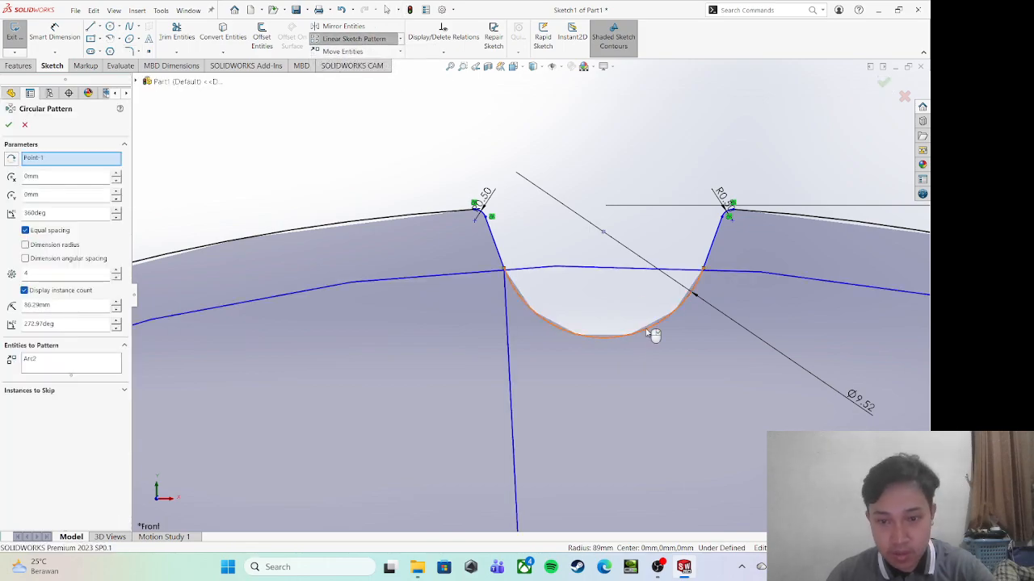
{"action": "left_click", "coordinate": [70, 272]}
{"action": "type", "text": "3"}
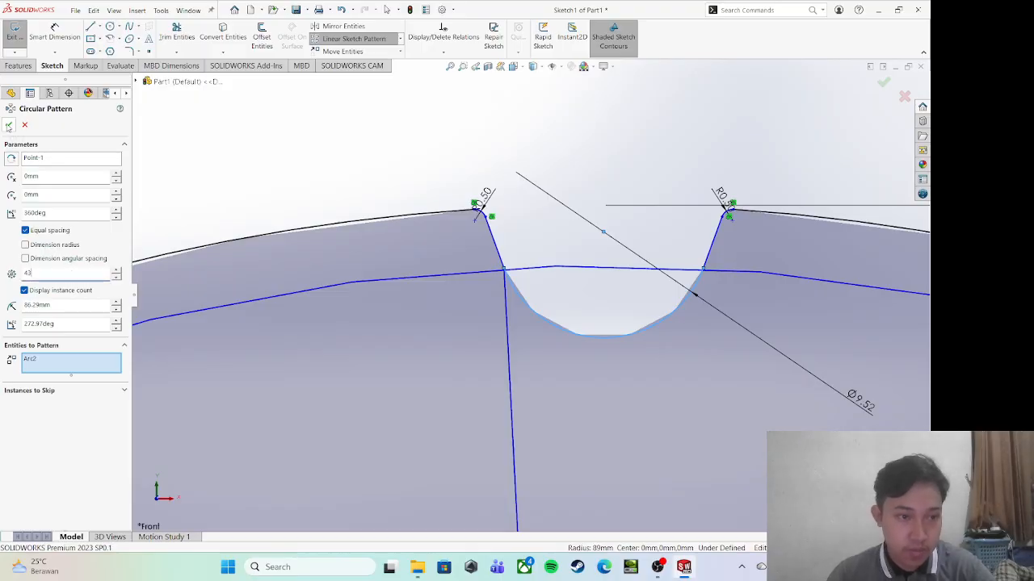
{"action": "left_click", "coordinate": [9, 125]}
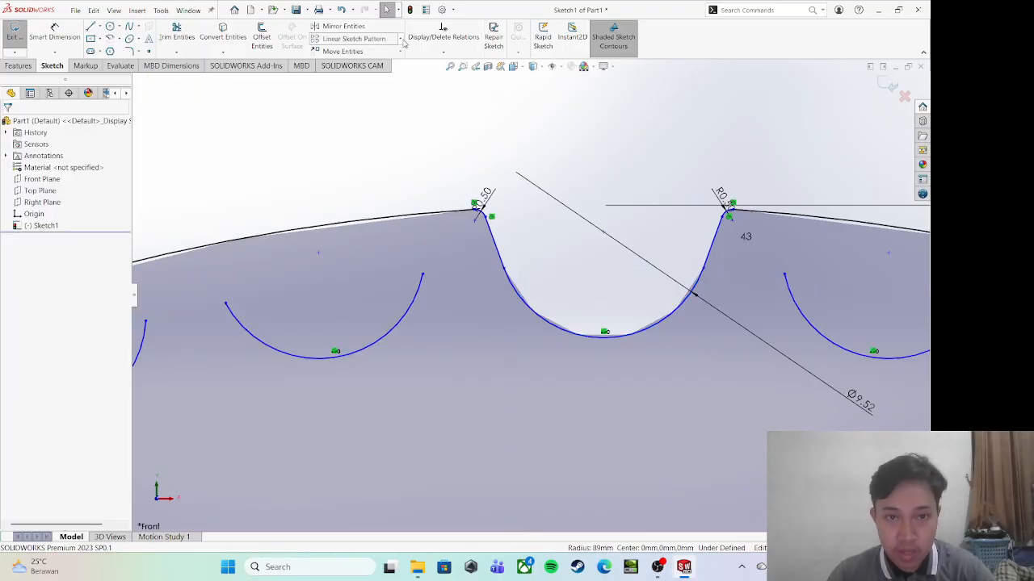
Create a circular sketch pattern of the notch's left flank line around the origin with 43 equally spaced instances over 360°
{"action": "left_click", "coordinate": [400, 39]}
{"action": "left_click", "coordinate": [347, 62]}
{"action": "left_click", "coordinate": [495, 243]}
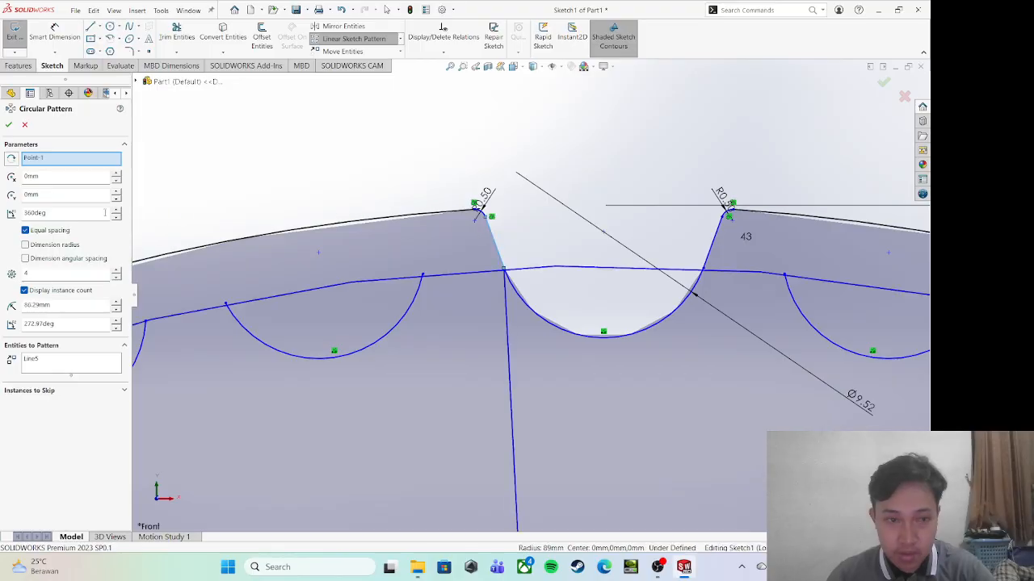
{"action": "left_click", "coordinate": [77, 273]}
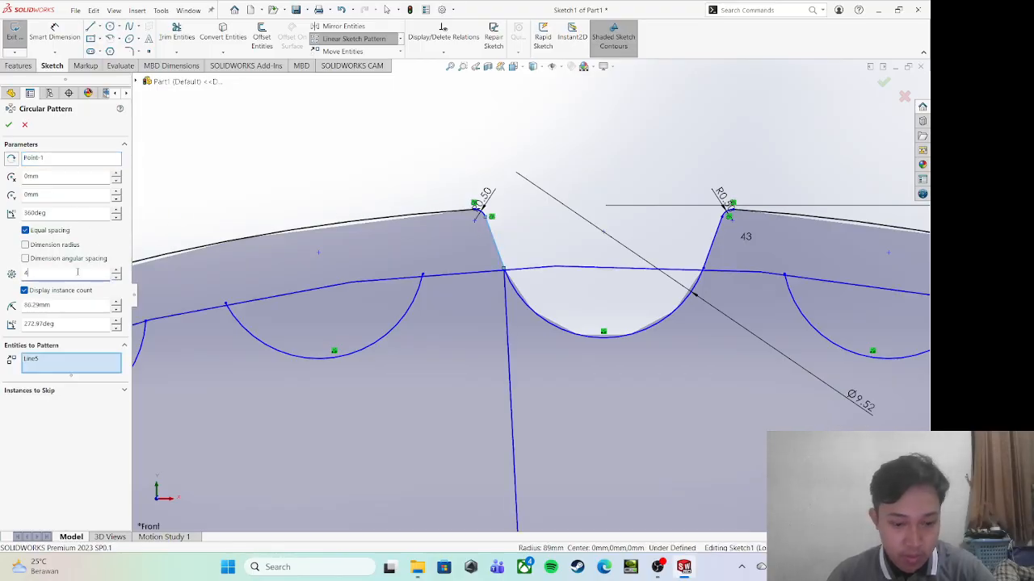
{"action": "type", "text": "3"}
{"action": "left_click", "coordinate": [8, 124]}
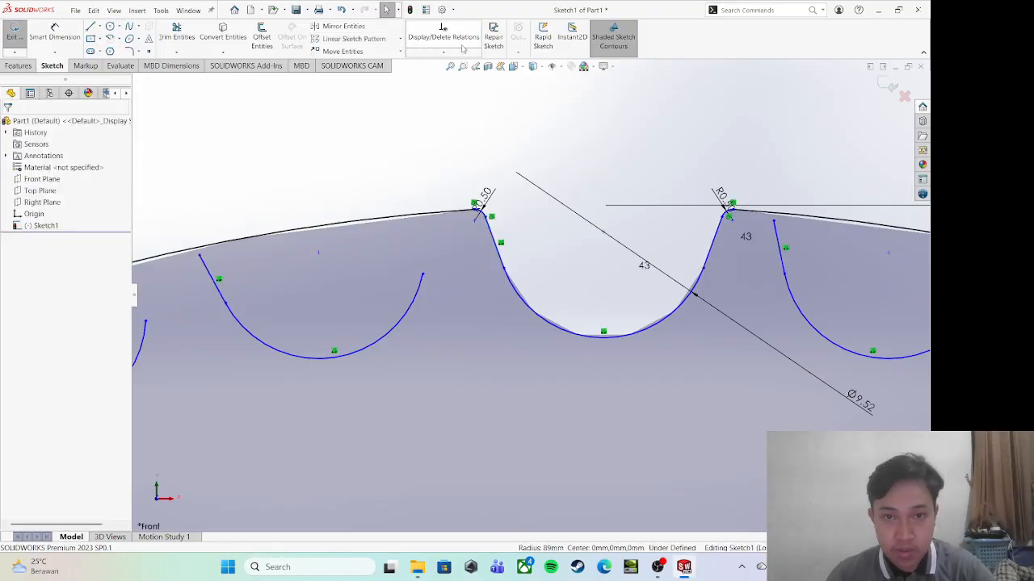
Create a circular sketch pattern of the notch's right flank line around the origin with 43 equally spaced instances over 360°
{"action": "left_click", "coordinate": [400, 40]}
{"action": "left_click", "coordinate": [348, 62]}
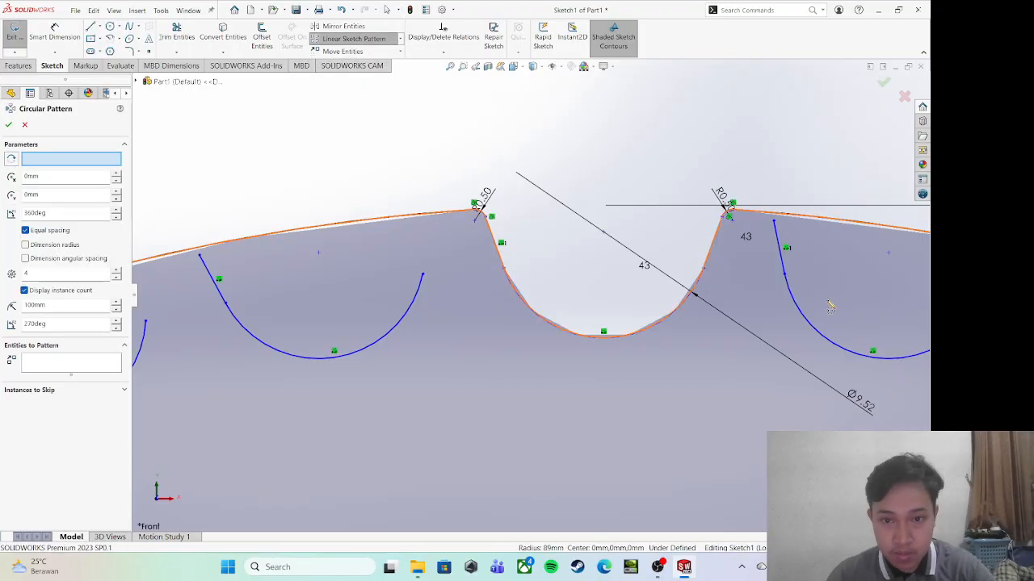
{"action": "left_click", "coordinate": [719, 252]}
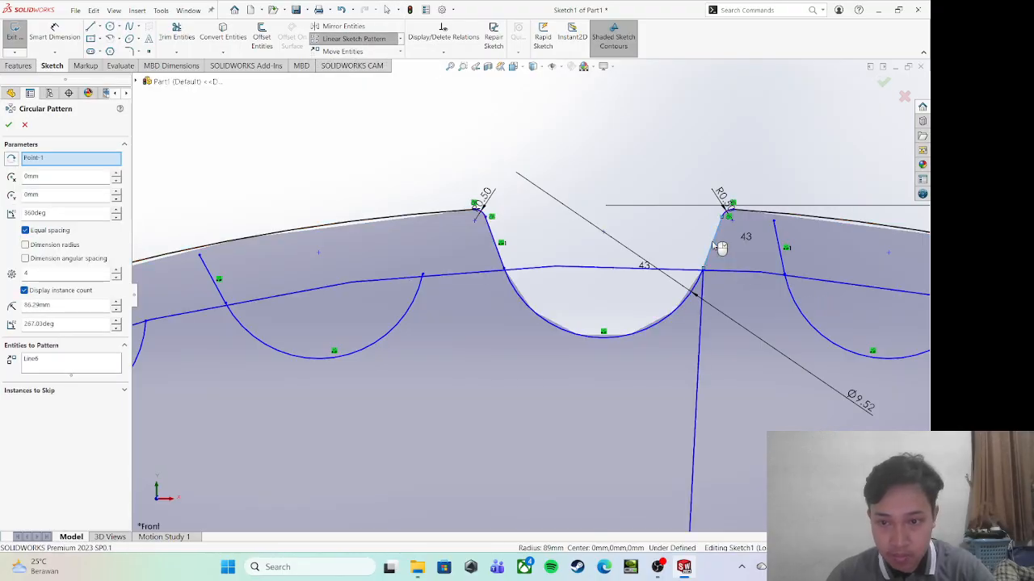
{"action": "left_click", "coordinate": [82, 275]}
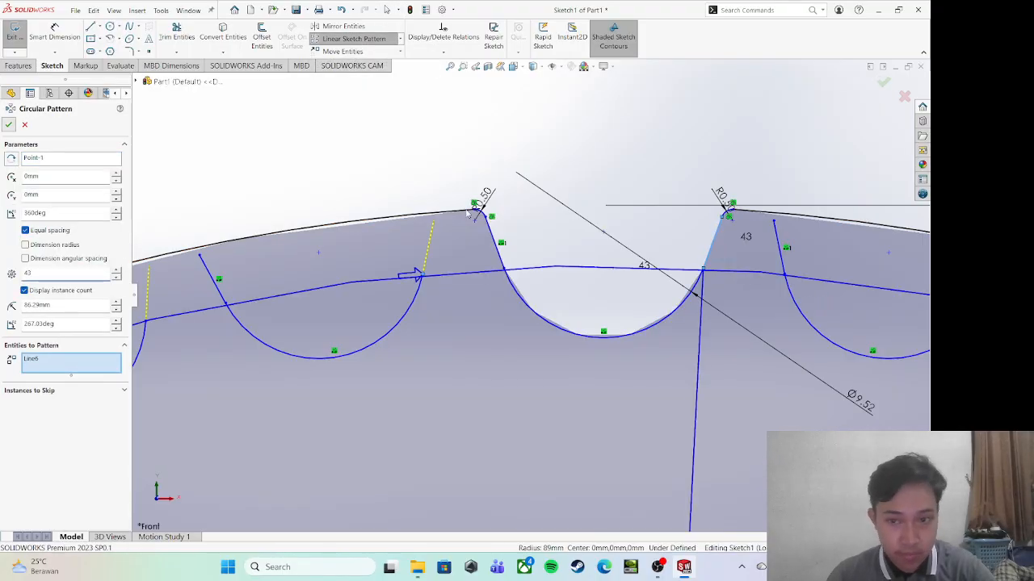
{"action": "left_click", "coordinate": [8, 125]}
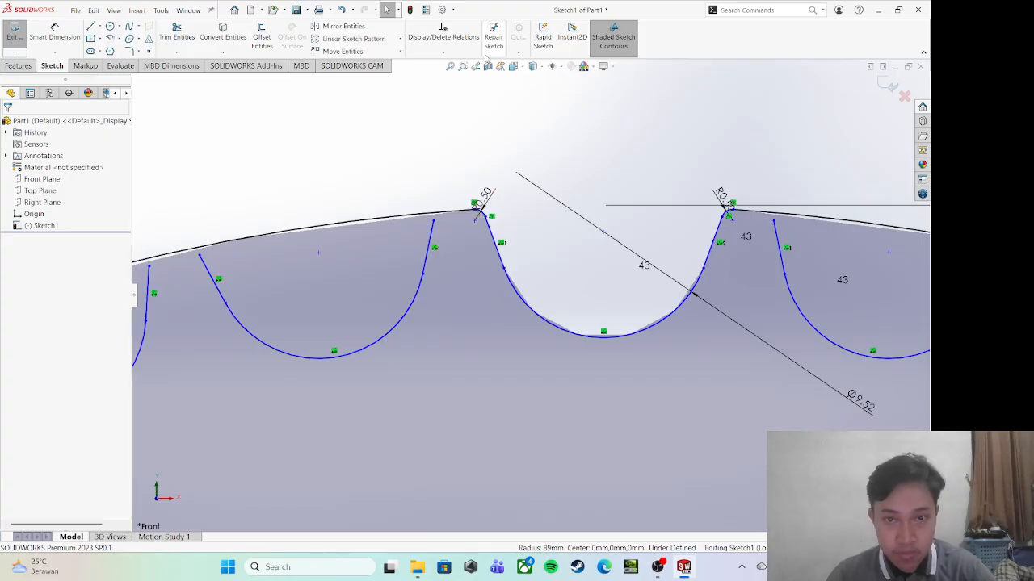
Create a circular sketch pattern of the notch's left corner fillet arc around the origin with 43 equally spaced instances
{"action": "left_click", "coordinate": [400, 38]}
{"action": "left_click", "coordinate": [356, 62]}
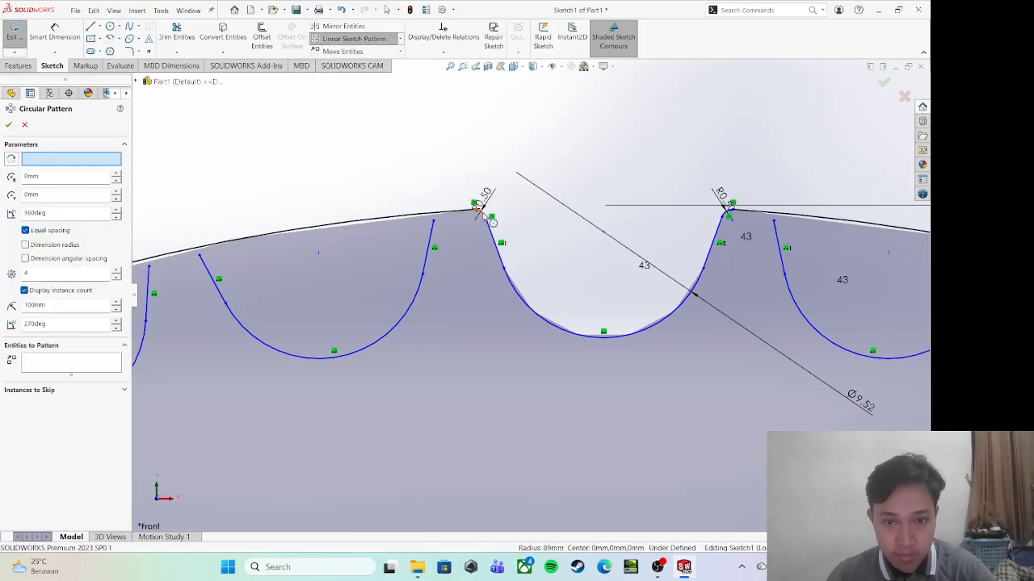
{"action": "left_click", "coordinate": [482, 213]}
{"action": "left_click", "coordinate": [84, 272]}
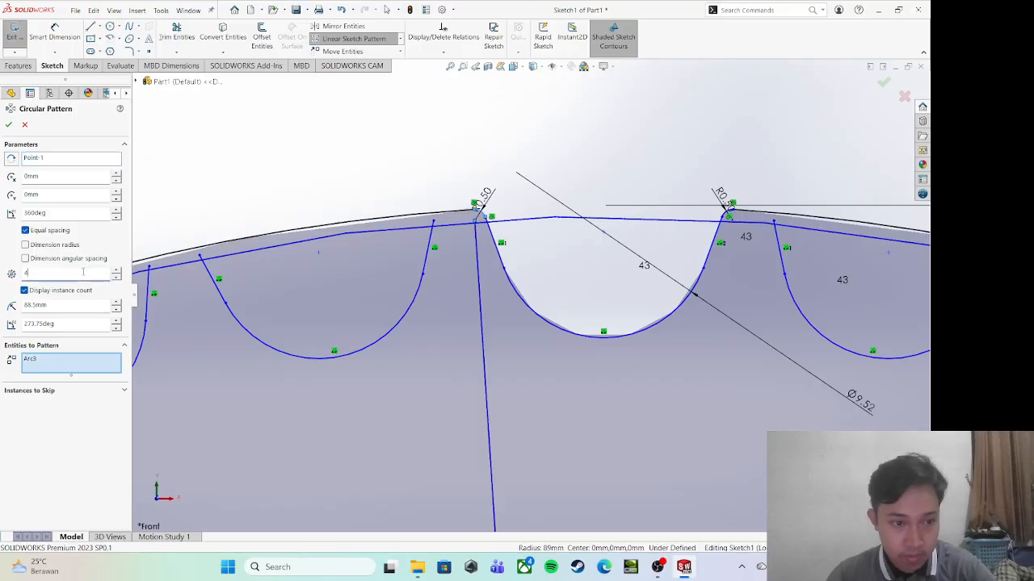
{"action": "left_click", "coordinate": [9, 126]}
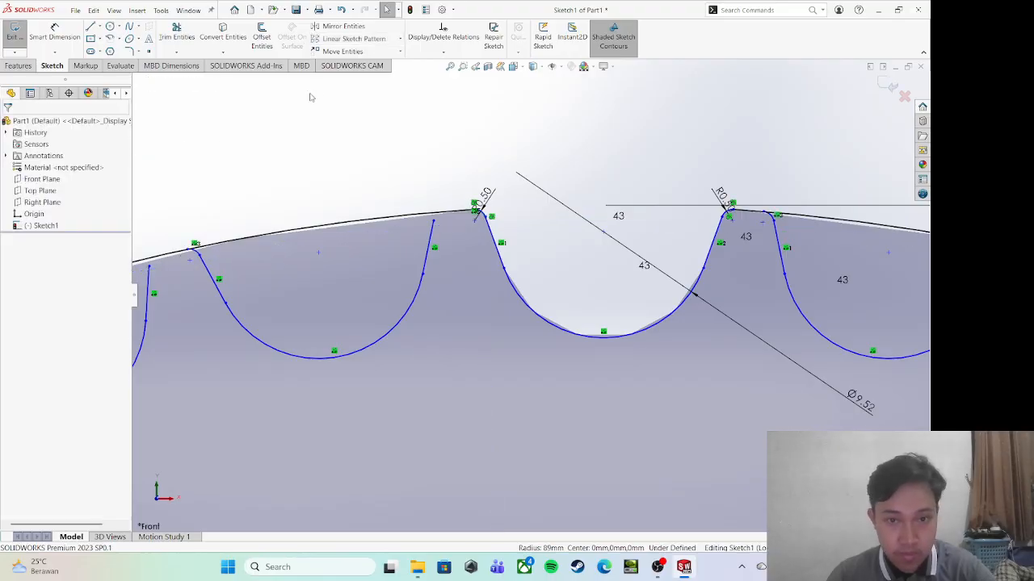
{"action": "left_click", "coordinate": [401, 40]}
{"action": "left_click", "coordinate": [356, 65]}
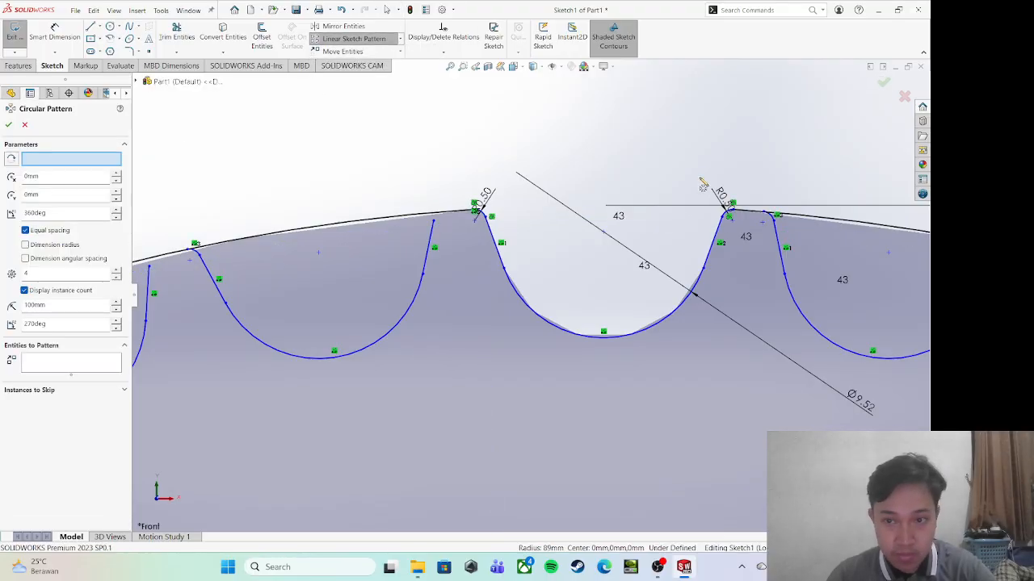
{"action": "left_click", "coordinate": [24, 126]}
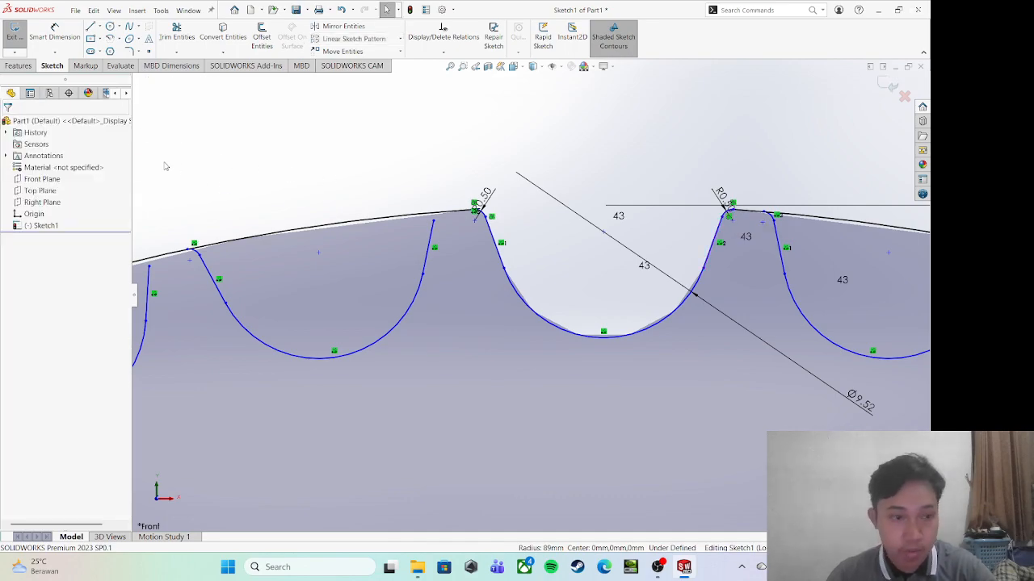
Try to pattern the notch's right corner fillet arc circularly around the origin with 43 equally spaced instances
{"action": "left_click", "coordinate": [399, 40]}
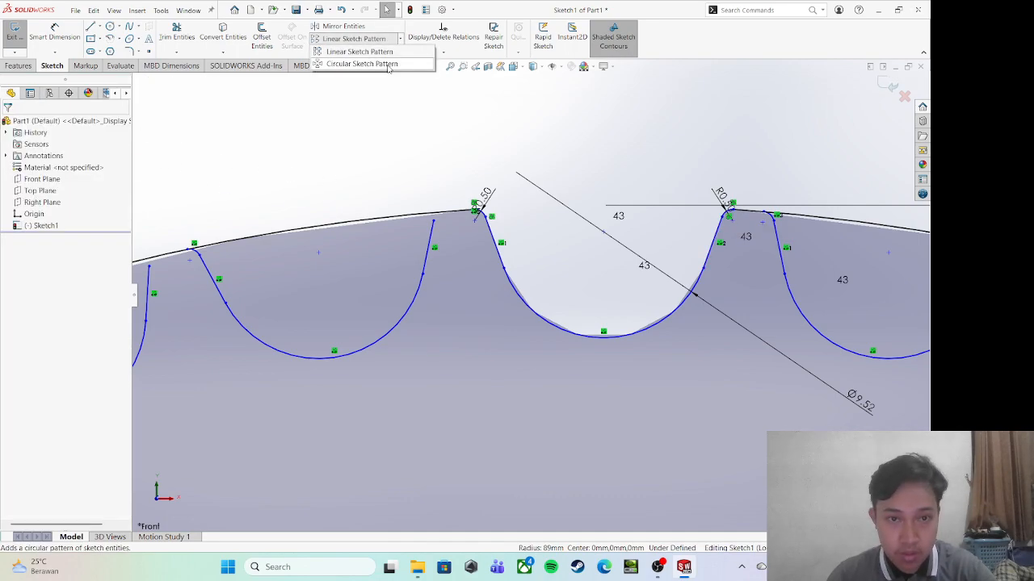
{"action": "left_click", "coordinate": [355, 63]}
{"action": "scroll", "coordinate": [730, 213], "scroll_direction": "down", "scroll_amount": 5}
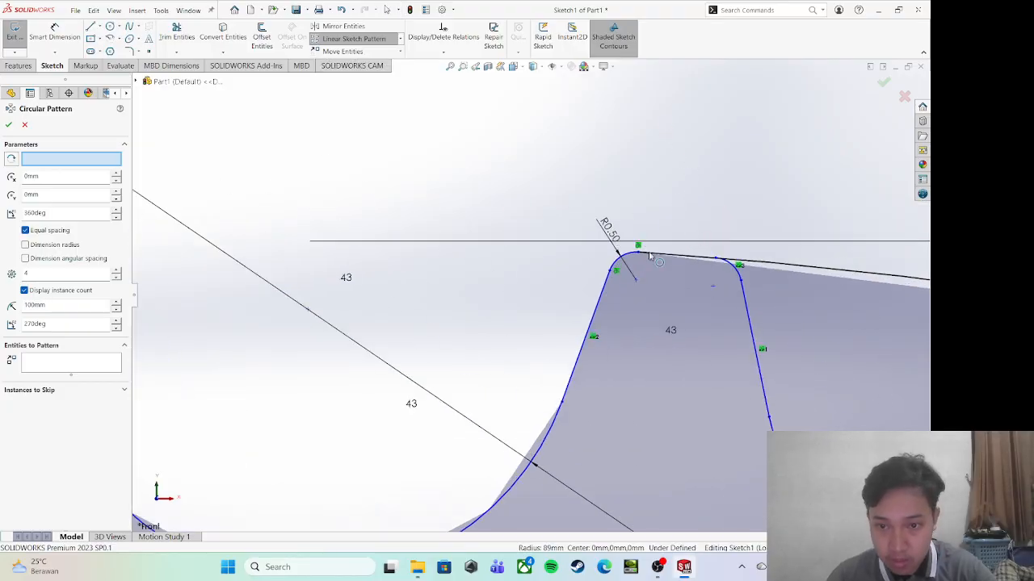
{"action": "left_click", "coordinate": [618, 265]}
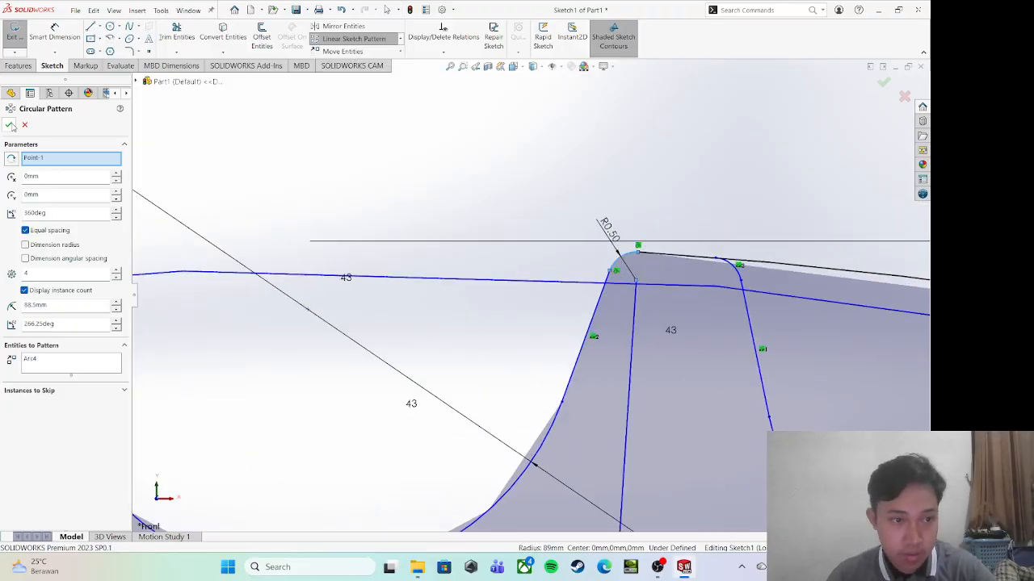
{"action": "left_click", "coordinate": [58, 273]}
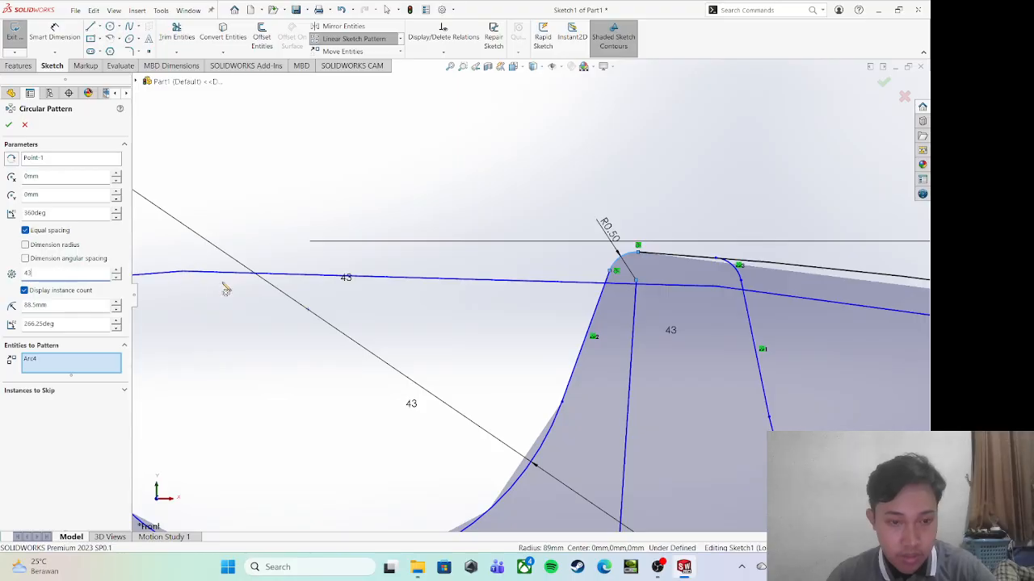
{"action": "scroll", "coordinate": [597, 311], "scroll_direction": "up", "scroll_amount": 6}
{"action": "scroll", "coordinate": [594, 310], "scroll_direction": "down", "scroll_amount": 2}
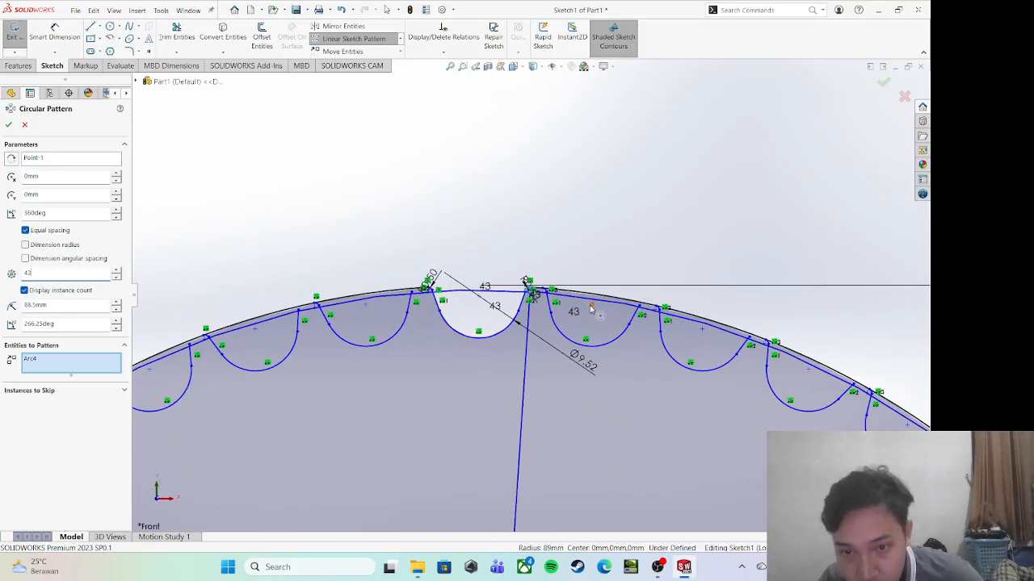
{"action": "scroll", "coordinate": [590, 308], "scroll_direction": "up", "scroll_amount": 1}
Undo the circular patterns of the left corner fillet arc and the right flank line
{"action": "left_click", "coordinate": [342, 11]}
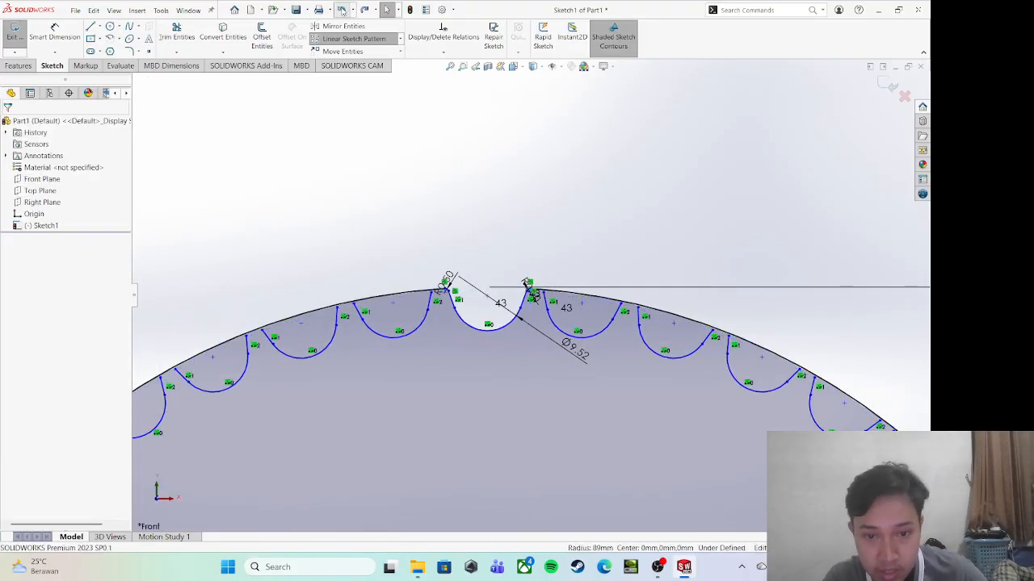
{"action": "scroll", "coordinate": [476, 341], "scroll_direction": "down", "scroll_amount": 3}
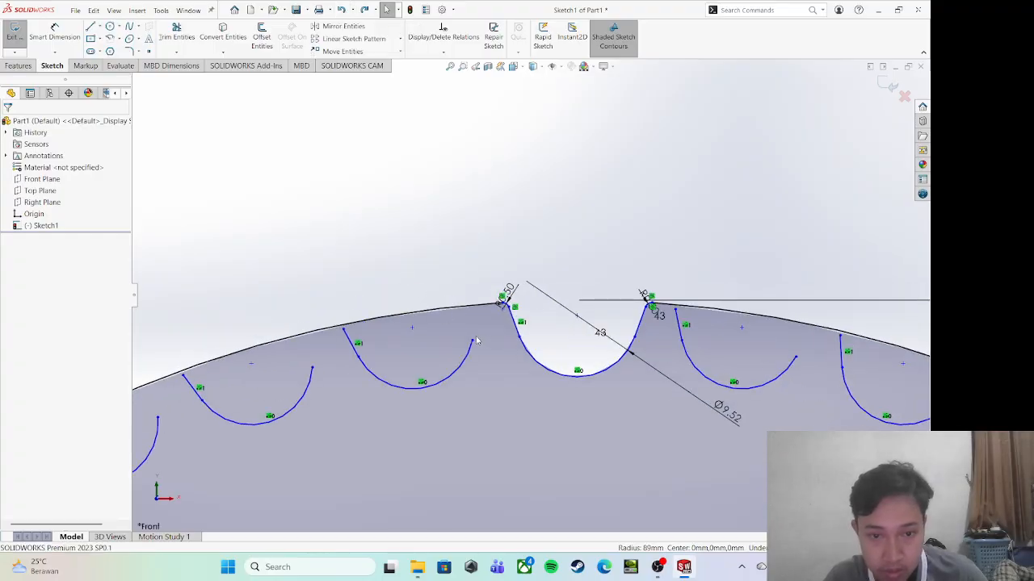
{"action": "scroll", "coordinate": [481, 311], "scroll_direction": "down", "scroll_amount": 3}
{"action": "scroll", "coordinate": [476, 311], "scroll_direction": "up", "scroll_amount": 3}
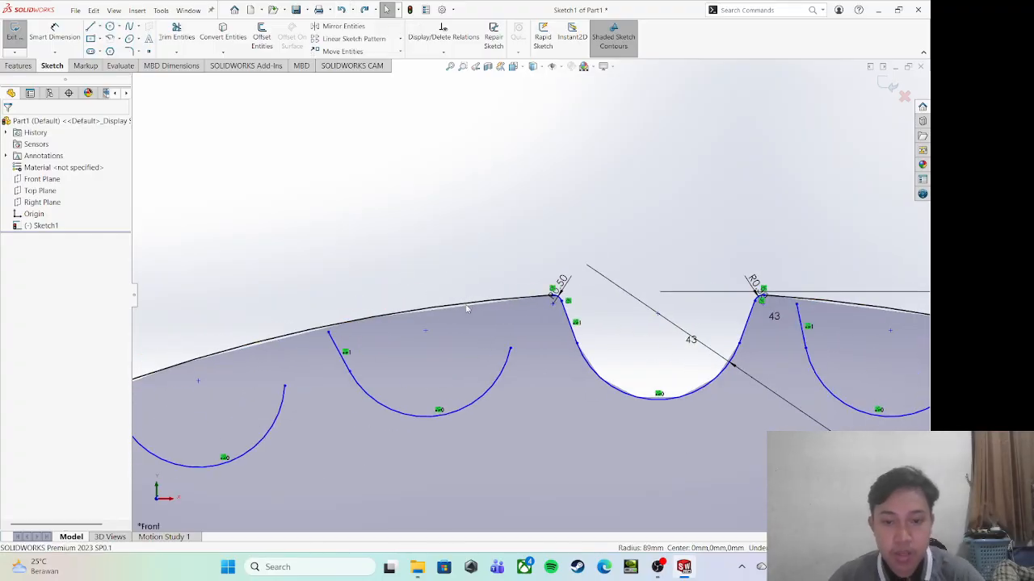
{"action": "scroll", "coordinate": [466, 307], "scroll_direction": "down", "scroll_amount": 2}
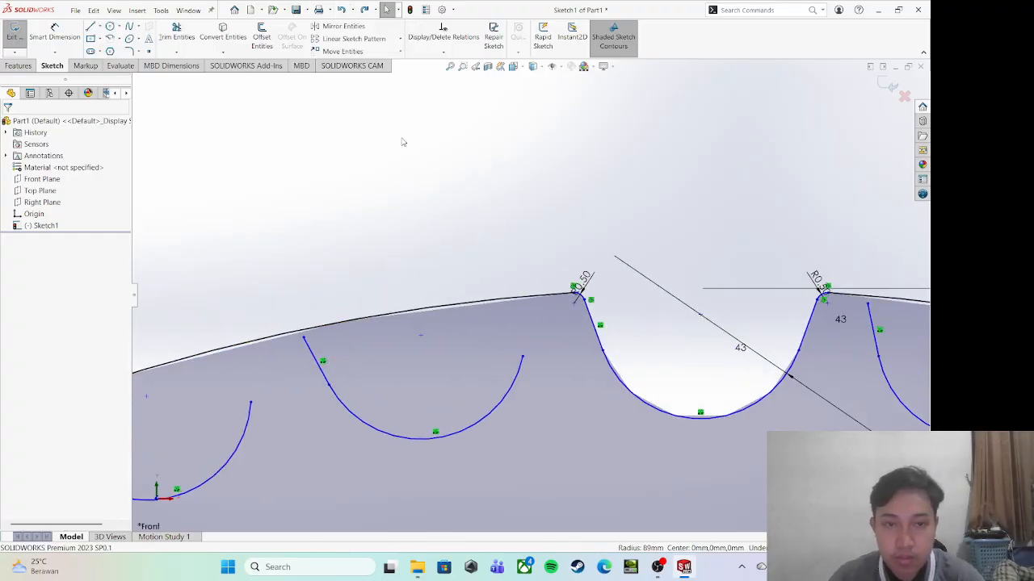
Create a circular sketch pattern of the notch's right flank line around the origin with 43 equally spaced instances over 360°
{"action": "left_click", "coordinate": [399, 39]}
{"action": "left_click", "coordinate": [372, 64]}
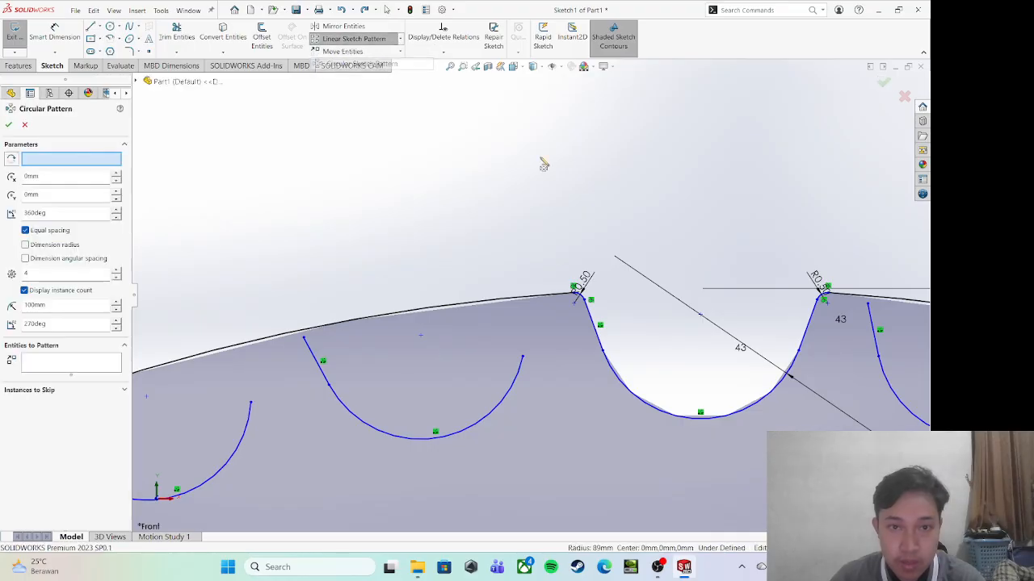
{"action": "left_click", "coordinate": [816, 325]}
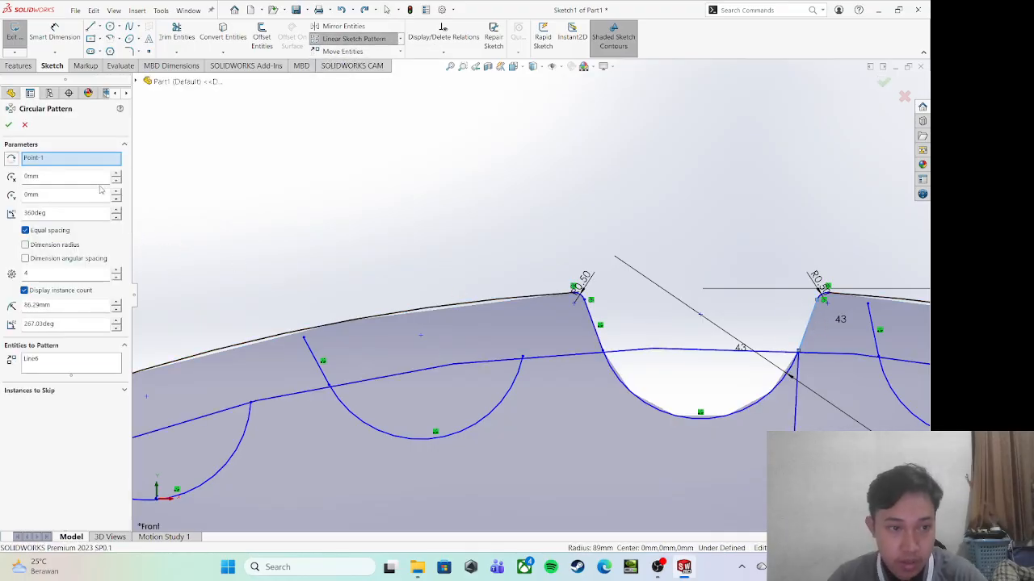
{"action": "left_click", "coordinate": [54, 275]}
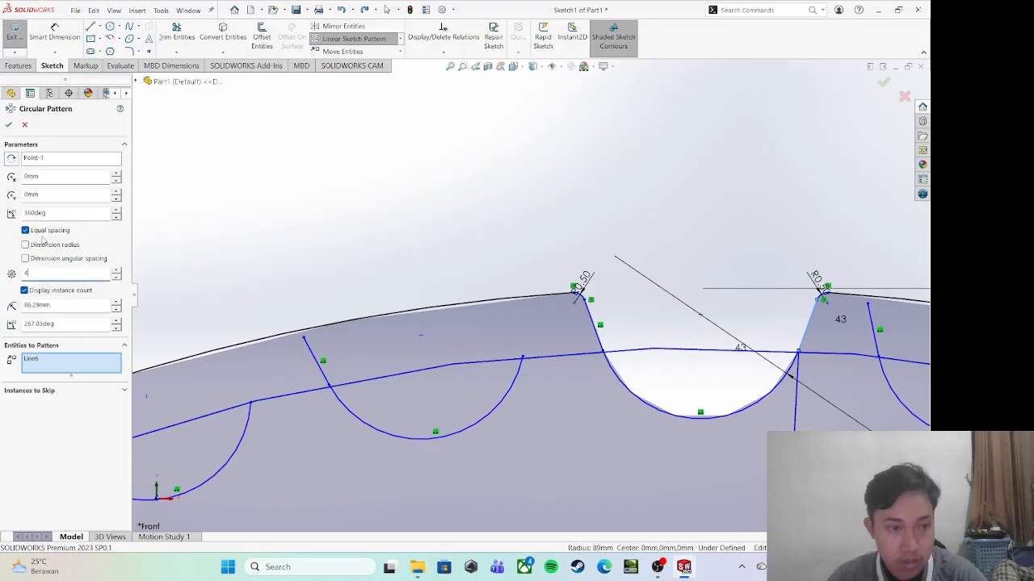
{"action": "left_click", "coordinate": [9, 126]}
Create a circular sketch pattern of the notch's left 0.5 mm corner fillet around the origin with 43 equally spaced instances over 360°
{"action": "scroll", "coordinate": [478, 315], "scroll_direction": "down", "scroll_amount": 3}
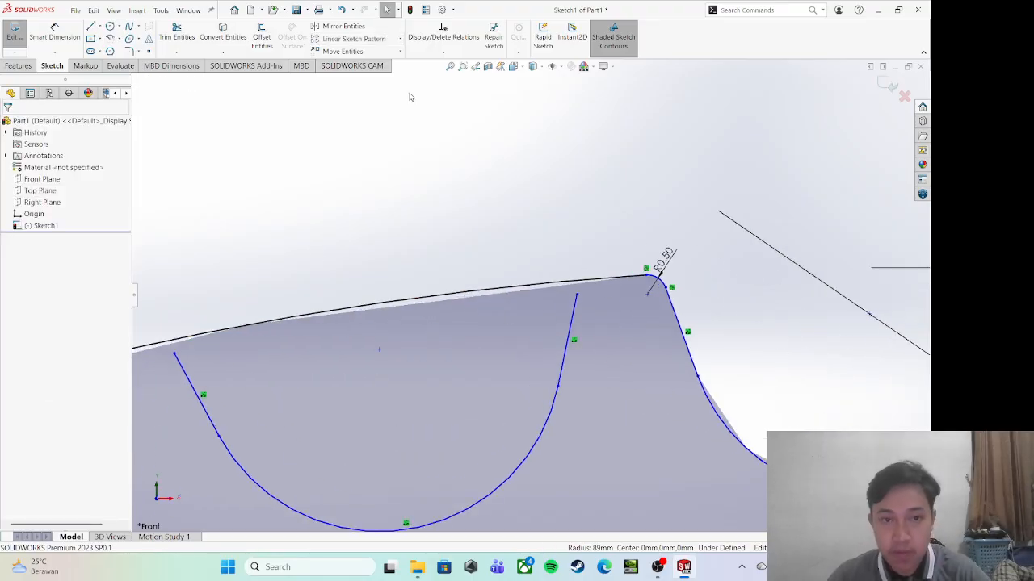
{"action": "left_click", "coordinate": [400, 38]}
{"action": "left_click", "coordinate": [356, 65]}
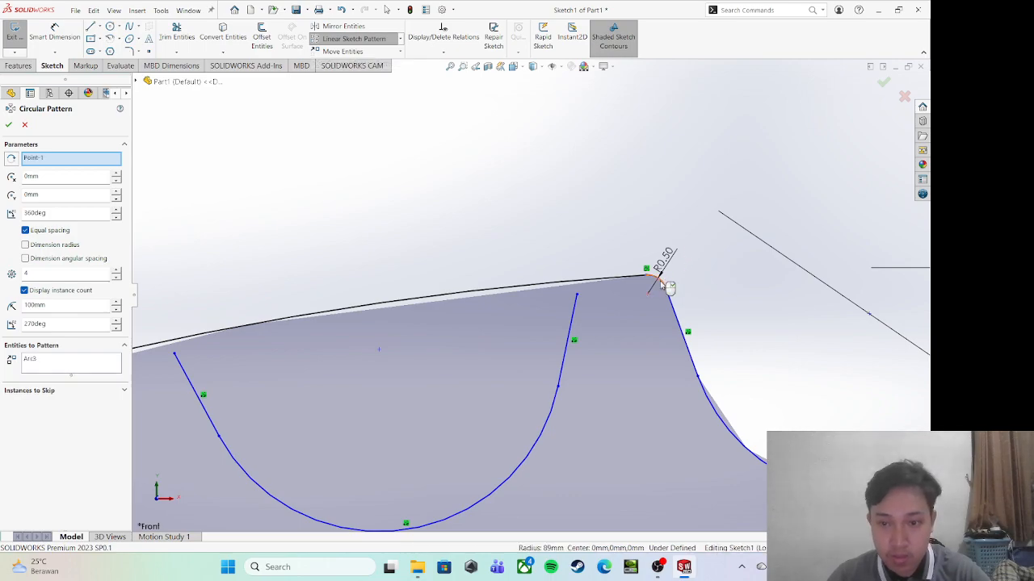
{"action": "left_click", "coordinate": [667, 281]}
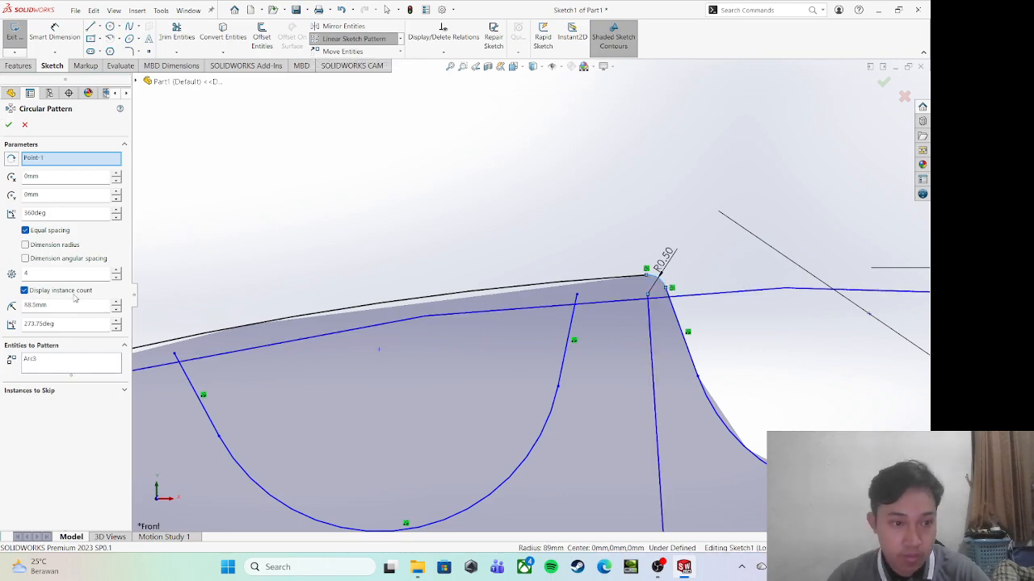
{"action": "left_click", "coordinate": [66, 273]}
{"action": "type", "text": "3"}
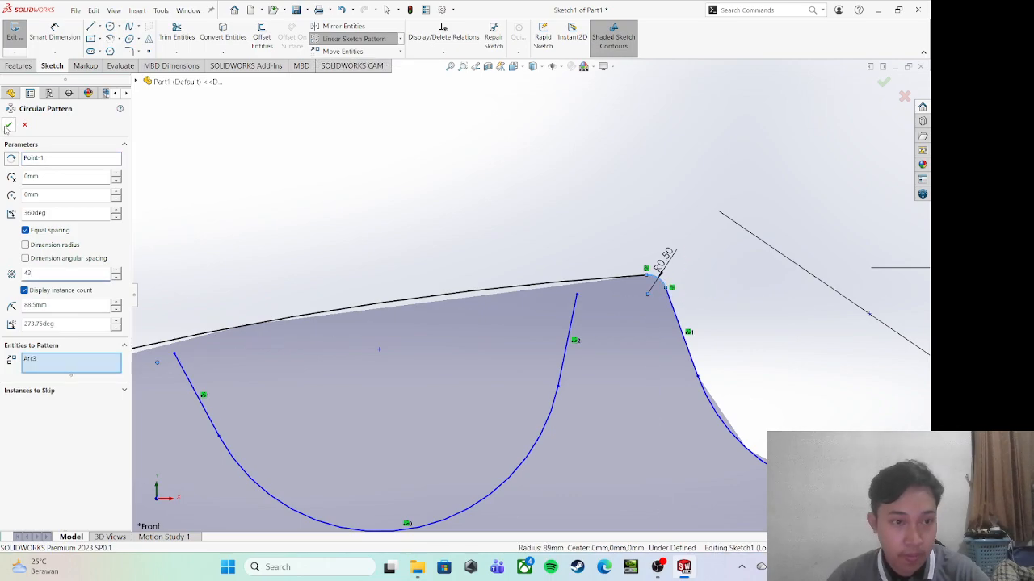
{"action": "left_click", "coordinate": [8, 125]}
Create a 43-instance circular sketch pattern of the notch's right 0.5 mm corner fillet over 360° and turn off the display of sketch relations
{"action": "scroll", "coordinate": [427, 252], "scroll_direction": "up", "scroll_amount": 2}
{"action": "scroll", "coordinate": [635, 307], "scroll_direction": "down", "scroll_amount": 4}
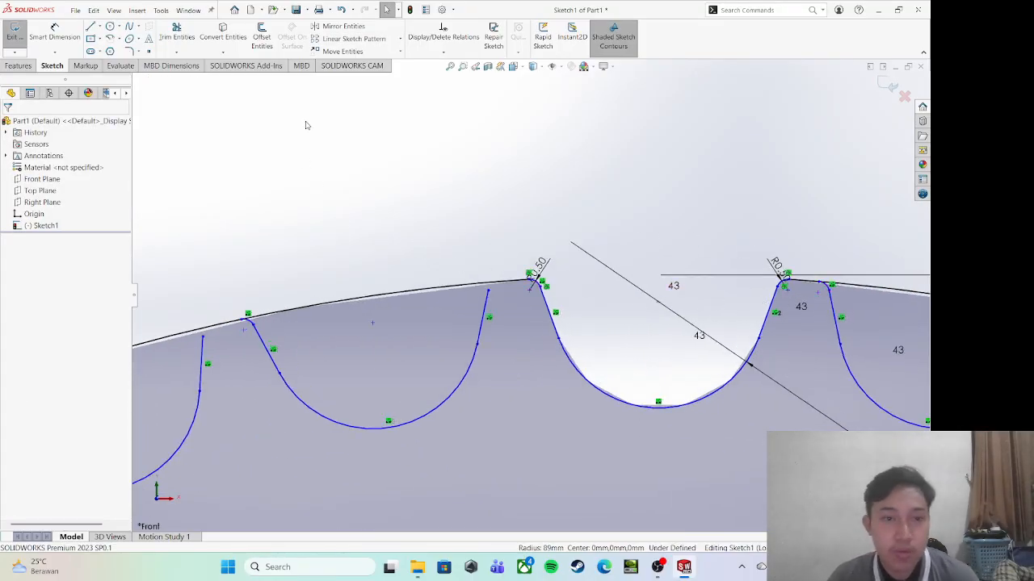
{"action": "left_click", "coordinate": [400, 38]}
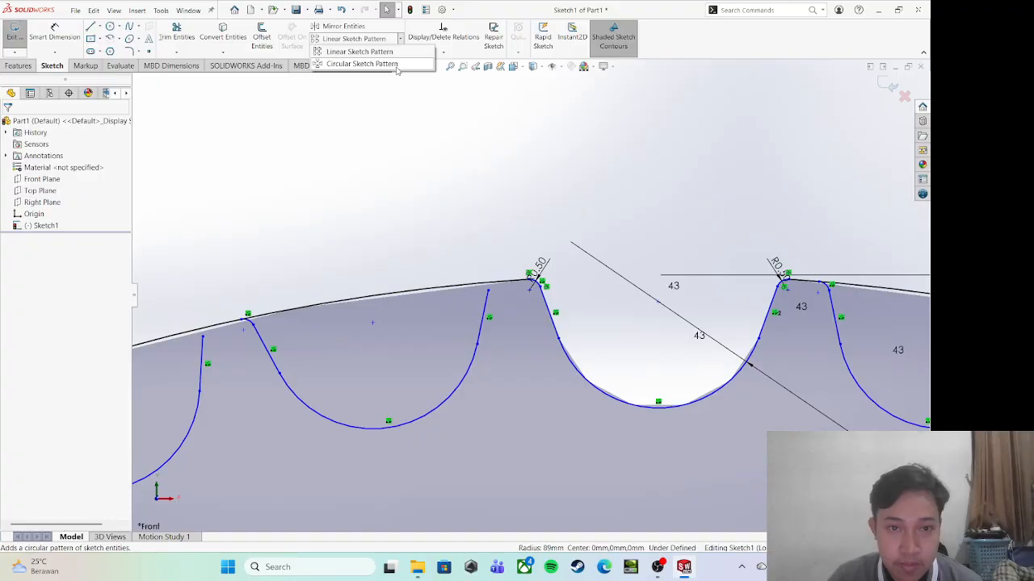
{"action": "left_click", "coordinate": [395, 67]}
{"action": "scroll", "coordinate": [692, 271], "scroll_direction": "down", "scroll_amount": 1}
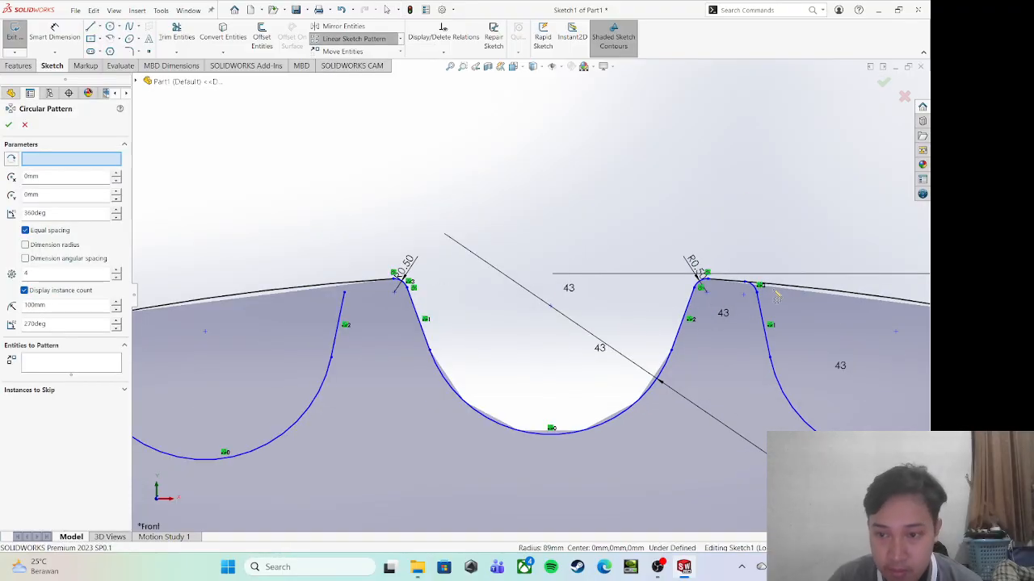
{"action": "left_click", "coordinate": [699, 284]}
{"action": "left_click", "coordinate": [38, 275]}
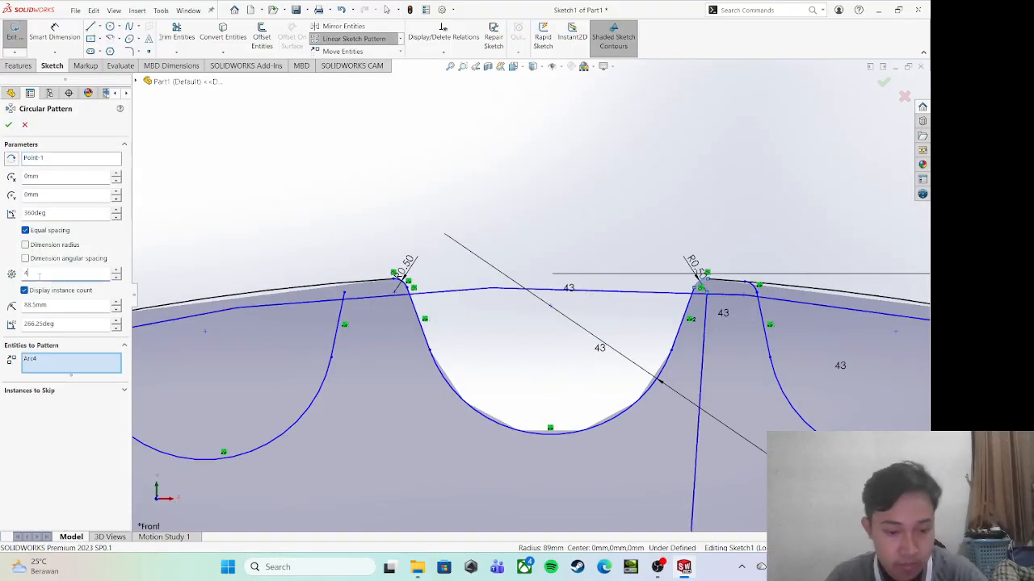
{"action": "left_click", "coordinate": [9, 126]}
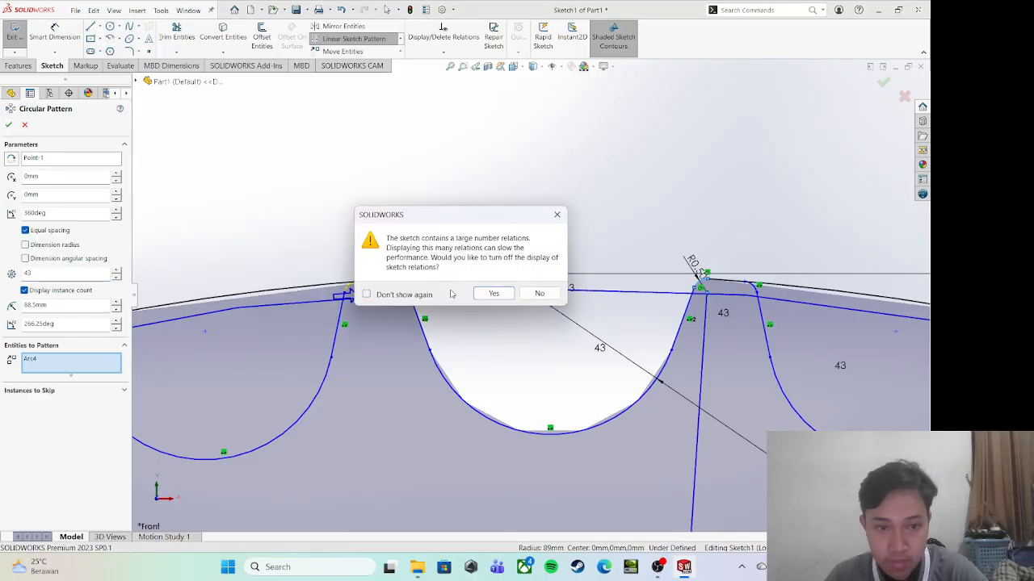
{"action": "left_click", "coordinate": [491, 295]}
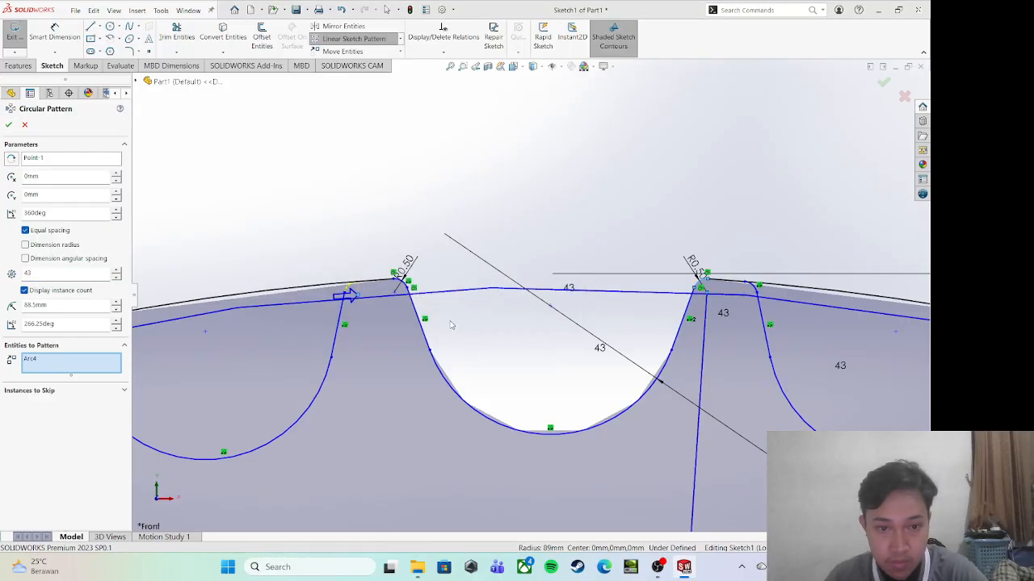
{"action": "scroll", "coordinate": [452, 325], "scroll_direction": "up", "scroll_amount": 3}
{"action": "scroll", "coordinate": [436, 323], "scroll_direction": "down", "scroll_amount": 5}
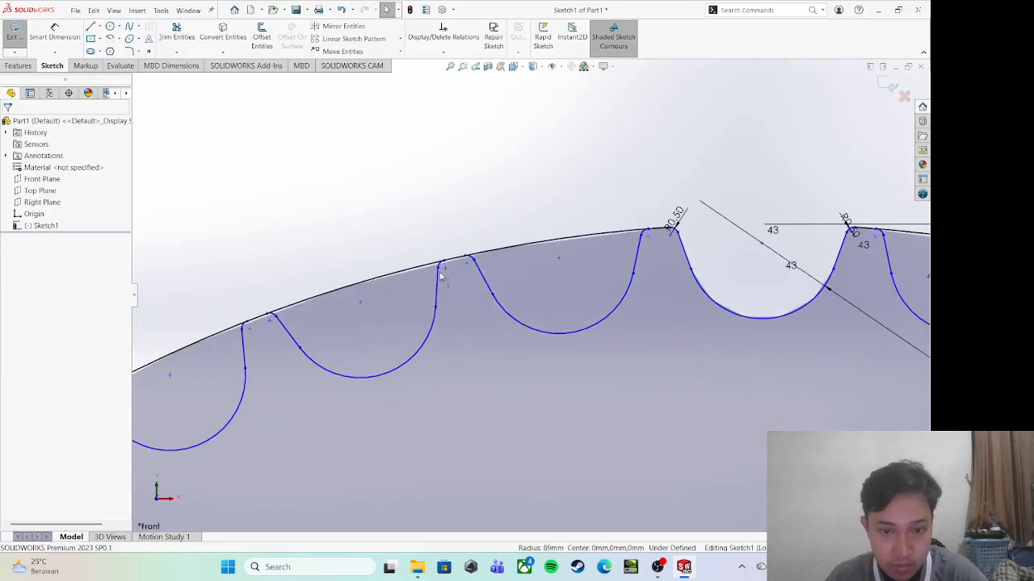
Sketch a circle about 110 mm in diameter centred on the origin, inside the ring of notches
{"action": "scroll", "coordinate": [457, 293], "scroll_direction": "up", "scroll_amount": 10}
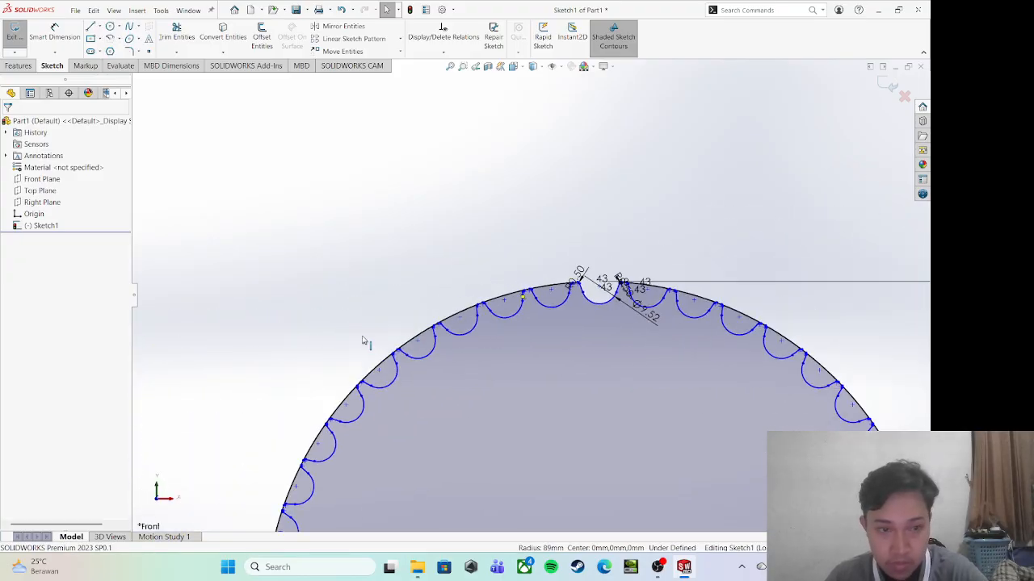
{"action": "scroll", "coordinate": [544, 388], "scroll_direction": "down", "scroll_amount": 6}
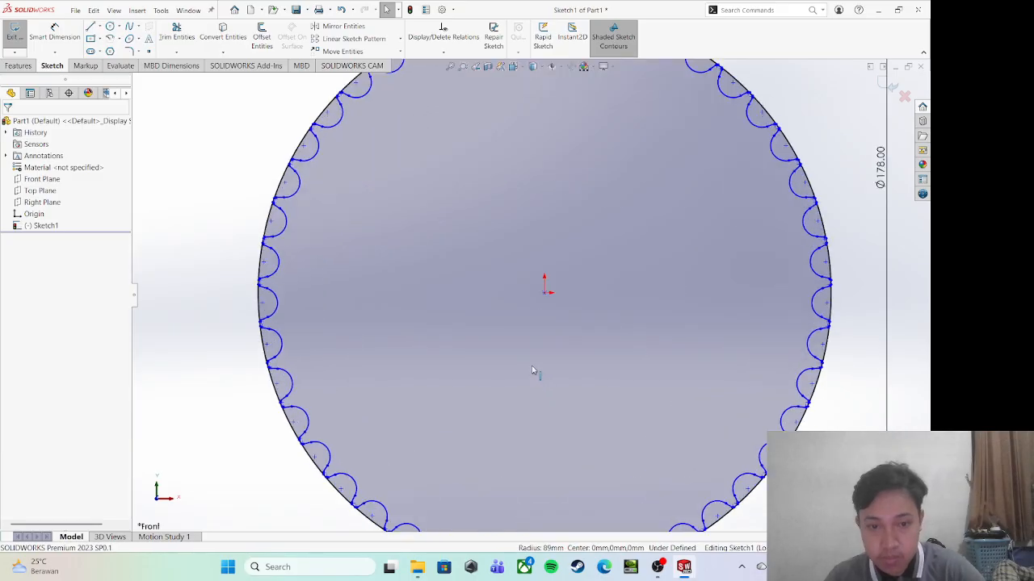
{"action": "scroll", "coordinate": [525, 346], "scroll_direction": "up", "scroll_amount": 3}
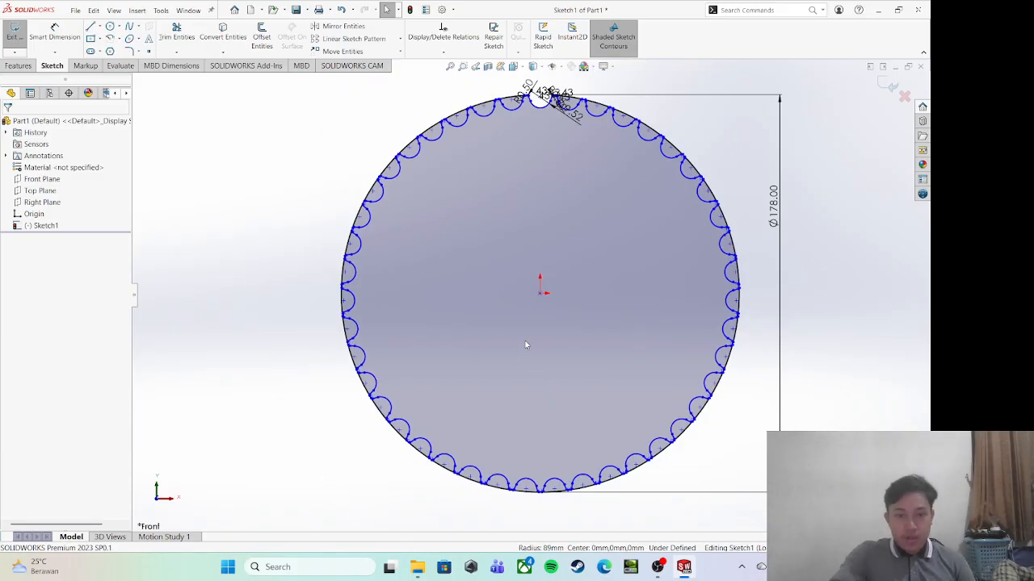
{"action": "scroll", "coordinate": [525, 344], "scroll_direction": "down", "scroll_amount": 3}
{"action": "scroll", "coordinate": [521, 341], "scroll_direction": "up", "scroll_amount": 4}
{"action": "scroll", "coordinate": [521, 340], "scroll_direction": "down", "scroll_amount": 2}
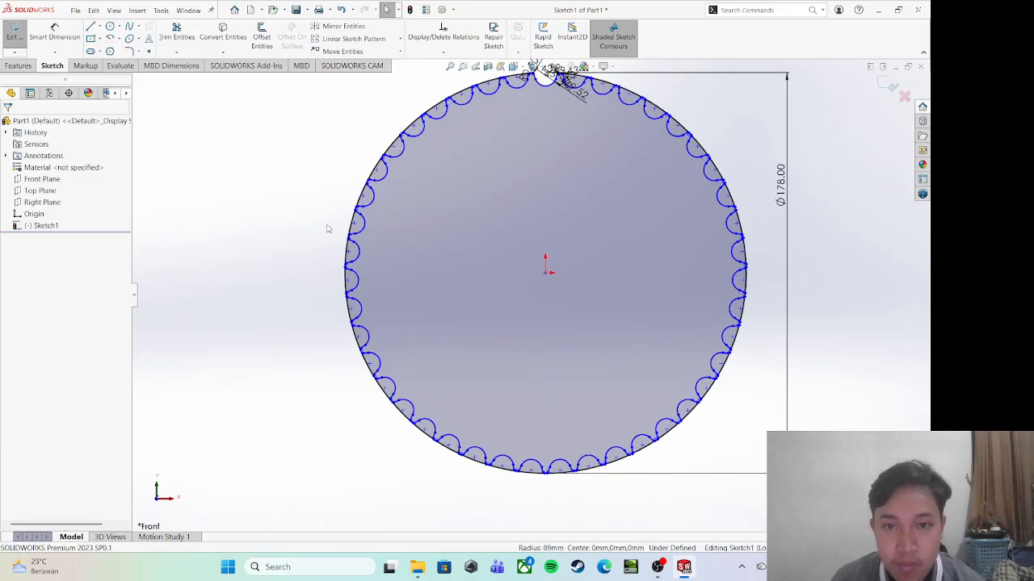
{"action": "left_click", "coordinate": [110, 25]}
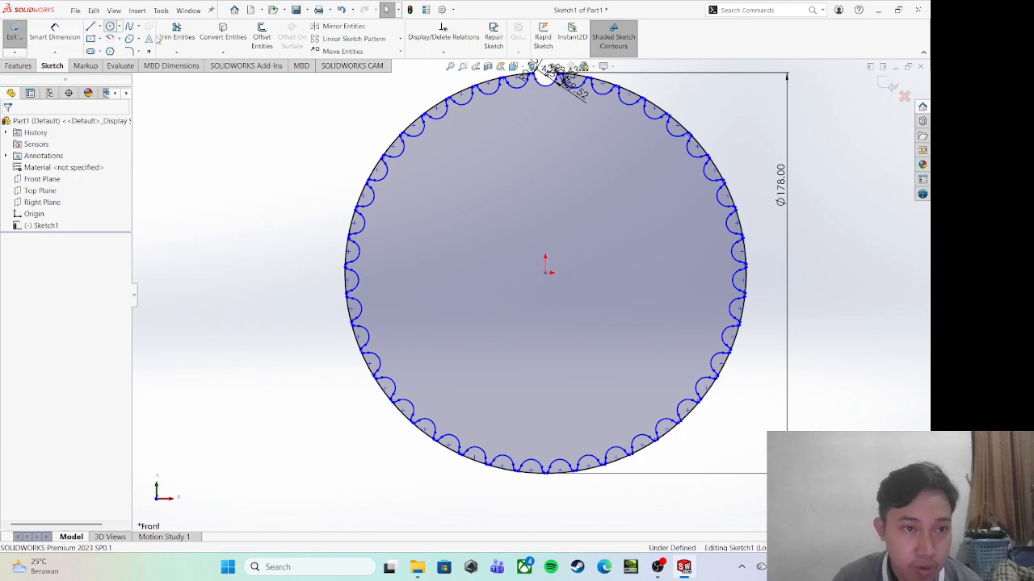
{"action": "left_click", "coordinate": [547, 274]}
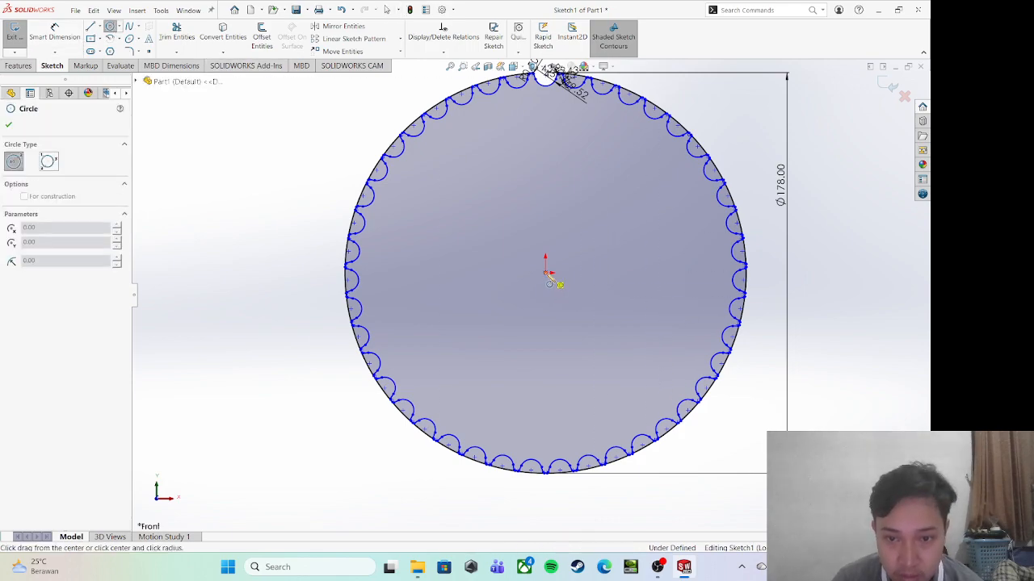
{"action": "left_click", "coordinate": [661, 332]}
{"action": "key", "text": "Escape"}
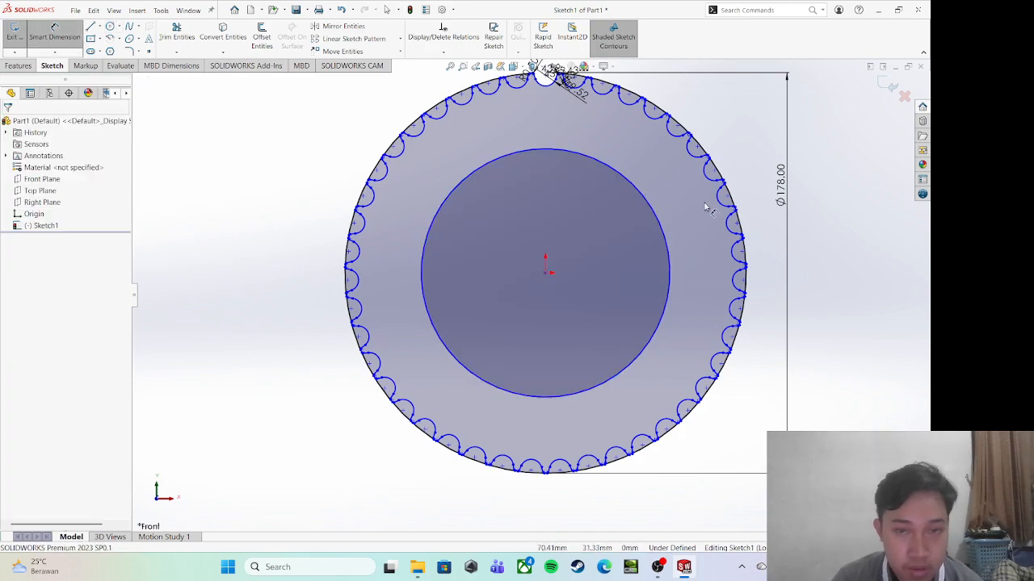
Dimension the inner circle's diameter and set it to 90 mm
{"action": "left_click", "coordinate": [640, 203]}
{"action": "left_click", "coordinate": [600, 257]}
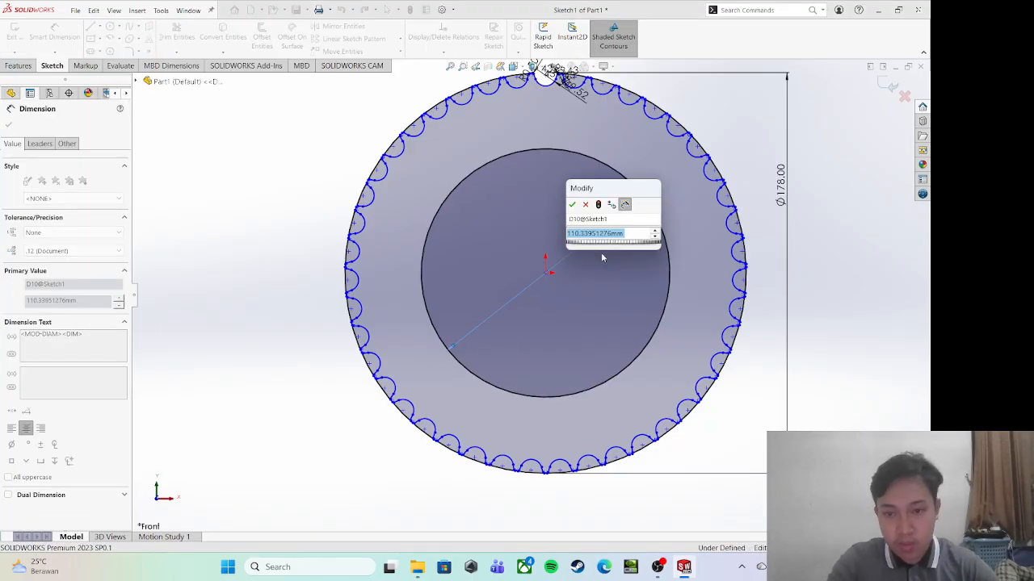
{"action": "type", "text": "90"}
{"action": "key", "text": "Return"}
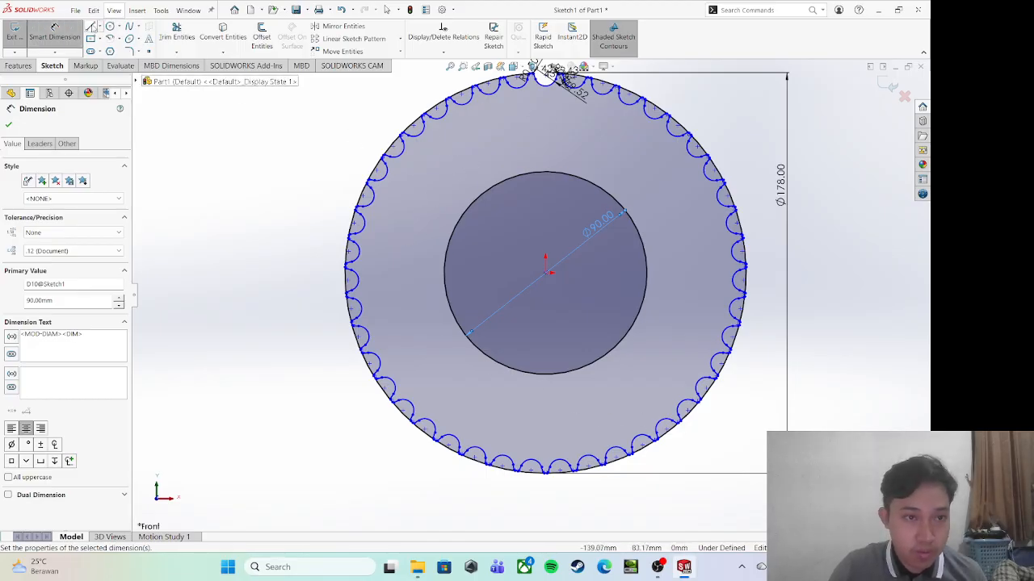
Sketch a vertical line from the origin up to the top of the 90 mm circle
{"action": "left_click", "coordinate": [91, 25]}
{"action": "left_click", "coordinate": [548, 276]}
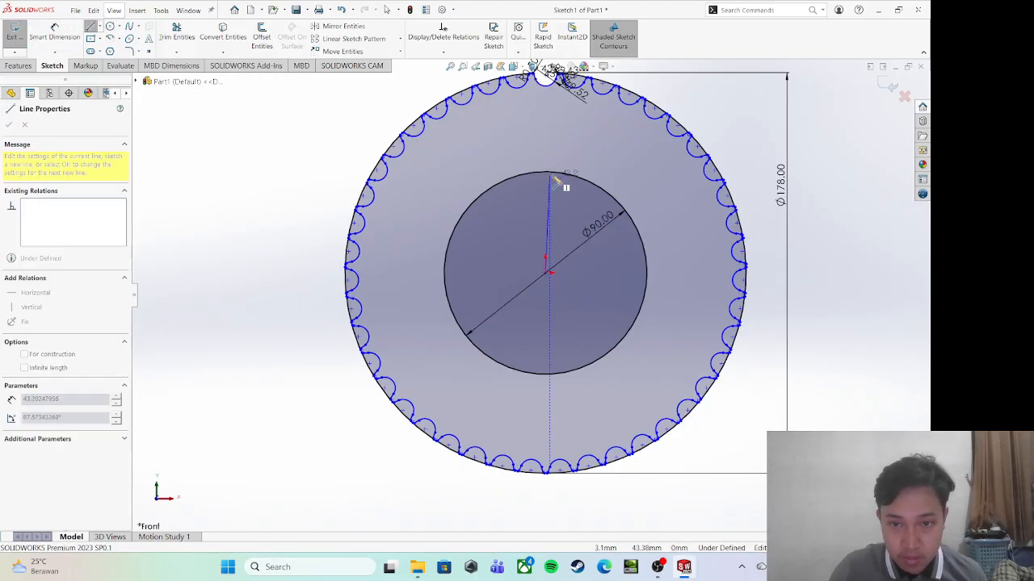
{"action": "left_click", "coordinate": [545, 172]}
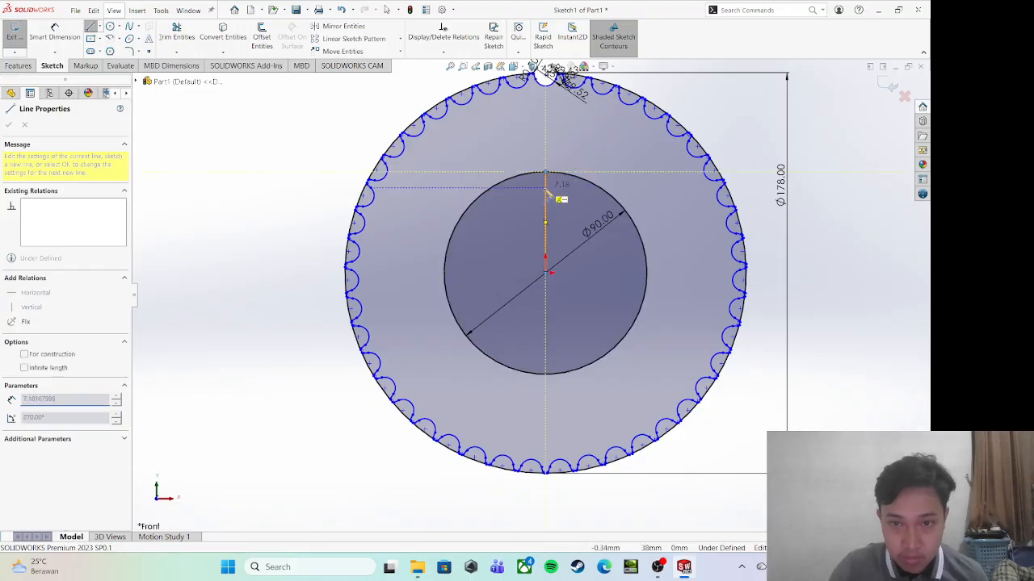
{"action": "key", "text": "Escape"}
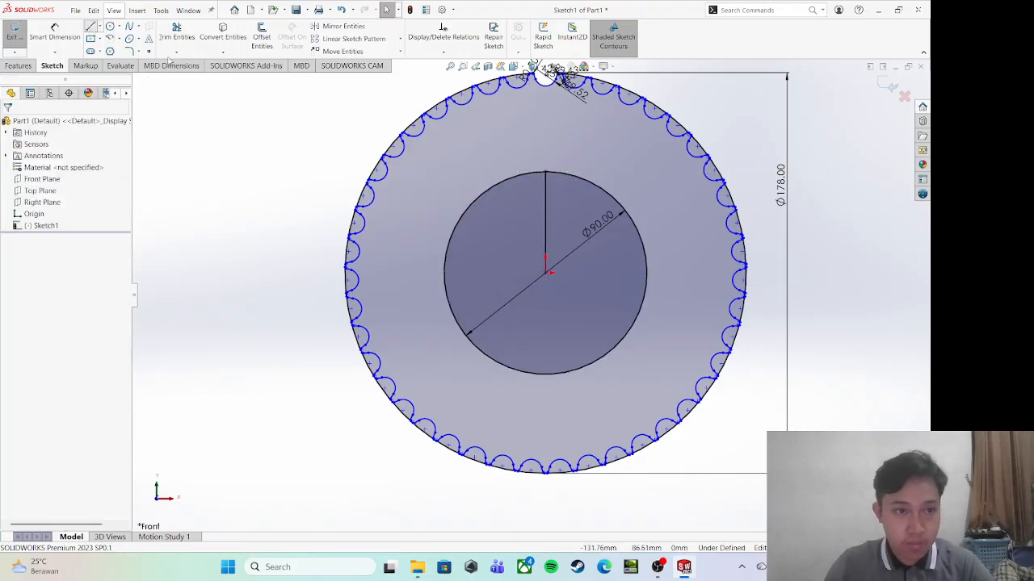
{"action": "key", "text": "l"}
{"action": "left_click", "coordinate": [548, 273]}
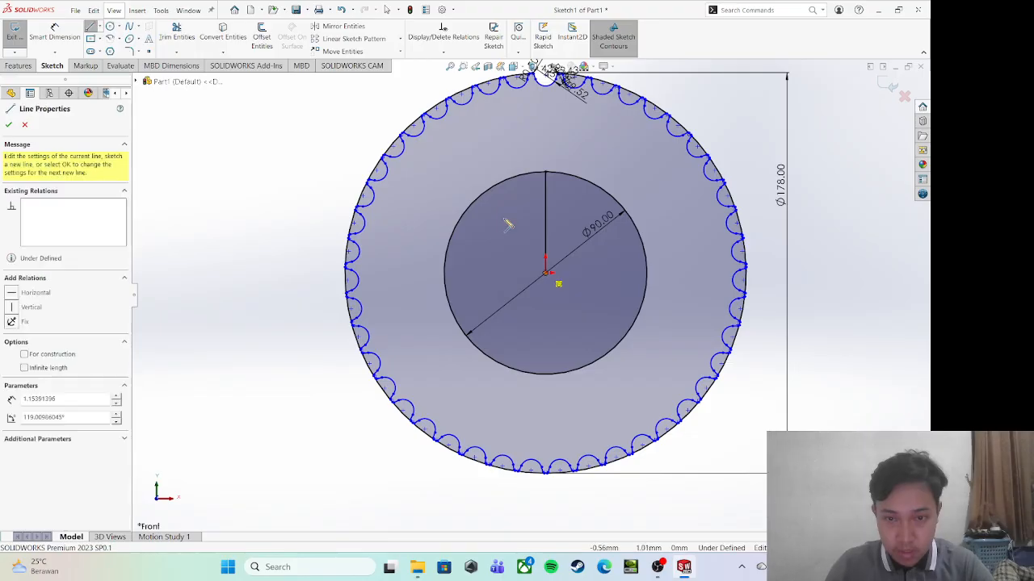
{"action": "key", "text": "Escape"}
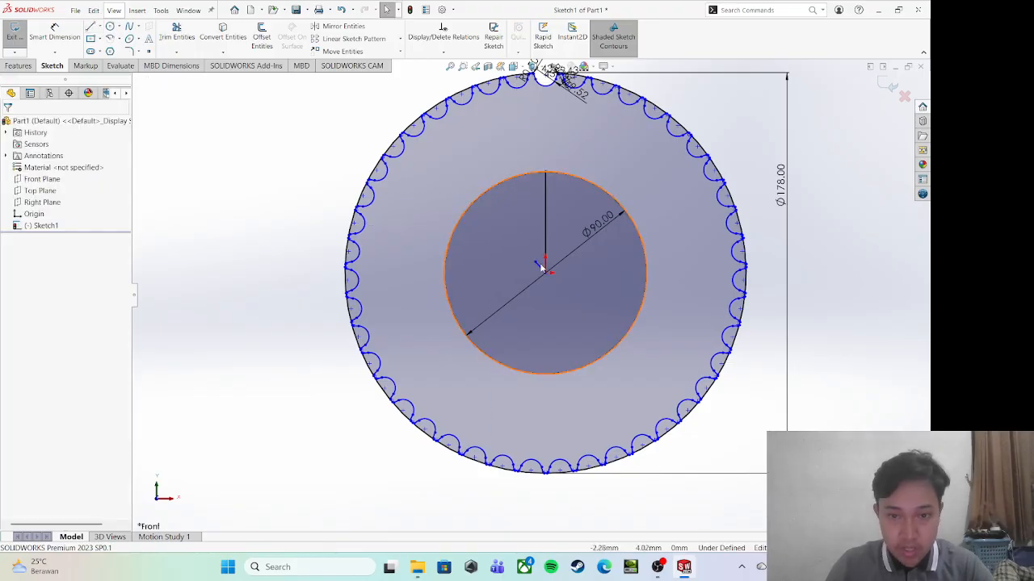
{"action": "left_click", "coordinate": [541, 266]}
{"action": "key", "text": "Delete"}
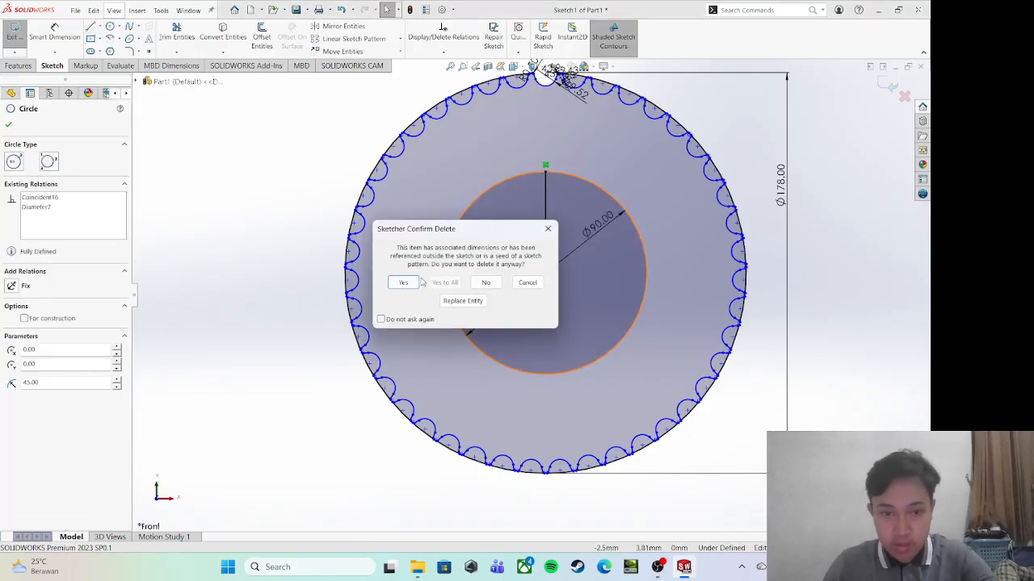
{"action": "left_click", "coordinate": [403, 281]}
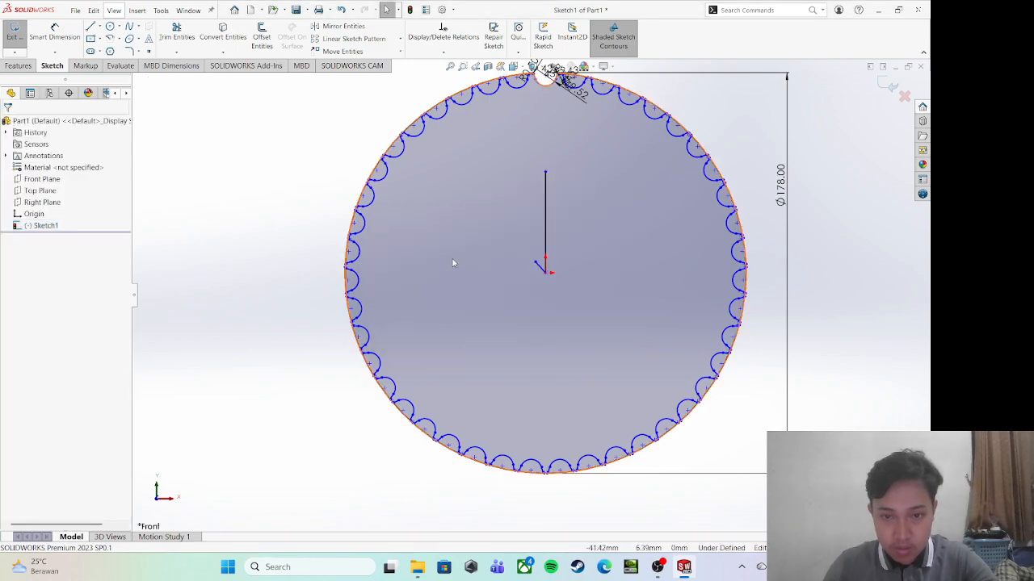
{"action": "left_click", "coordinate": [342, 9]}
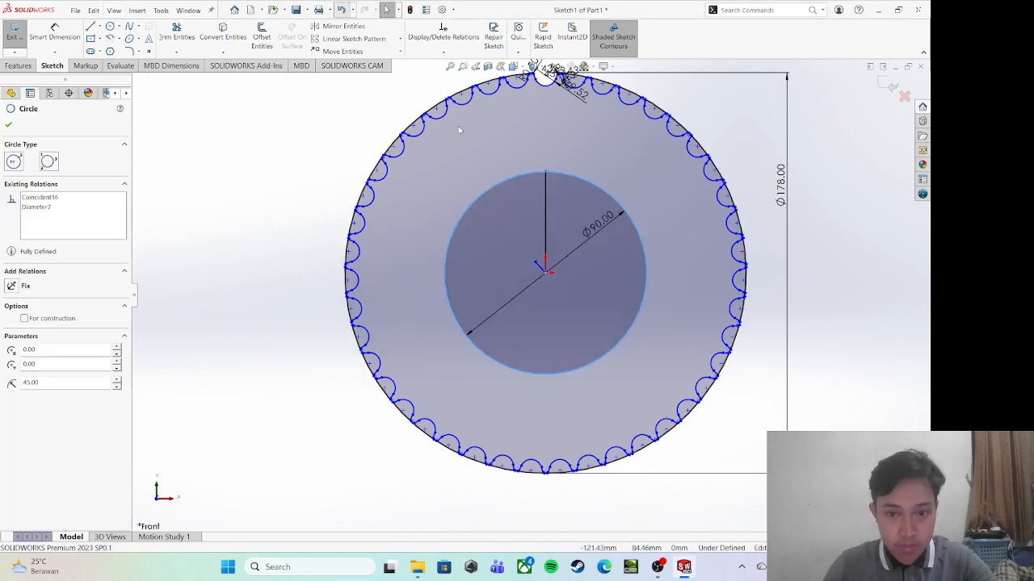
{"action": "left_click", "coordinate": [540, 269]}
{"action": "key", "text": "Delete"}
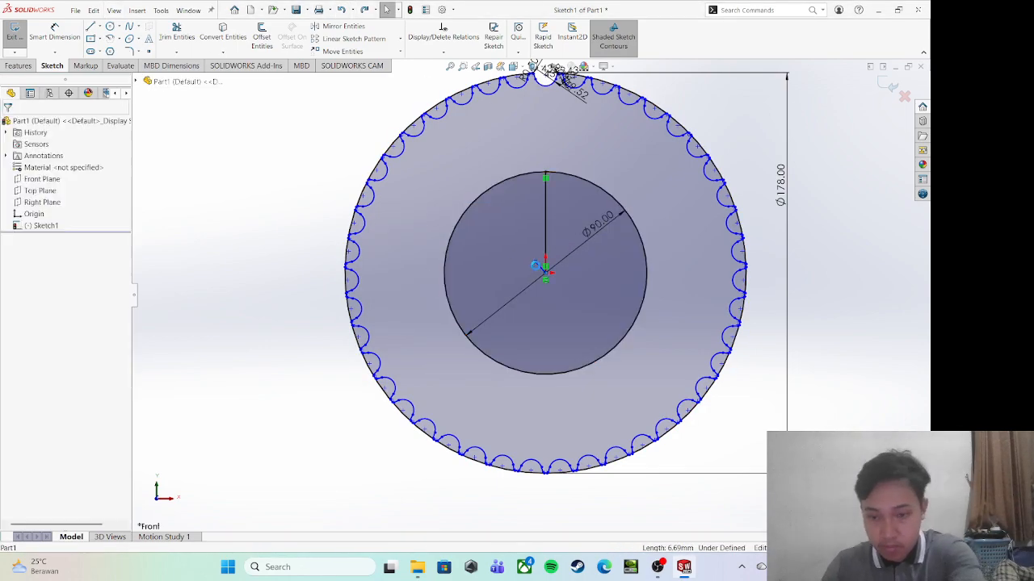
Sketch a slanted line about 59 mm long from the origin up and to the left, ending outside the 90 mm circle
{"action": "left_click", "coordinate": [91, 26]}
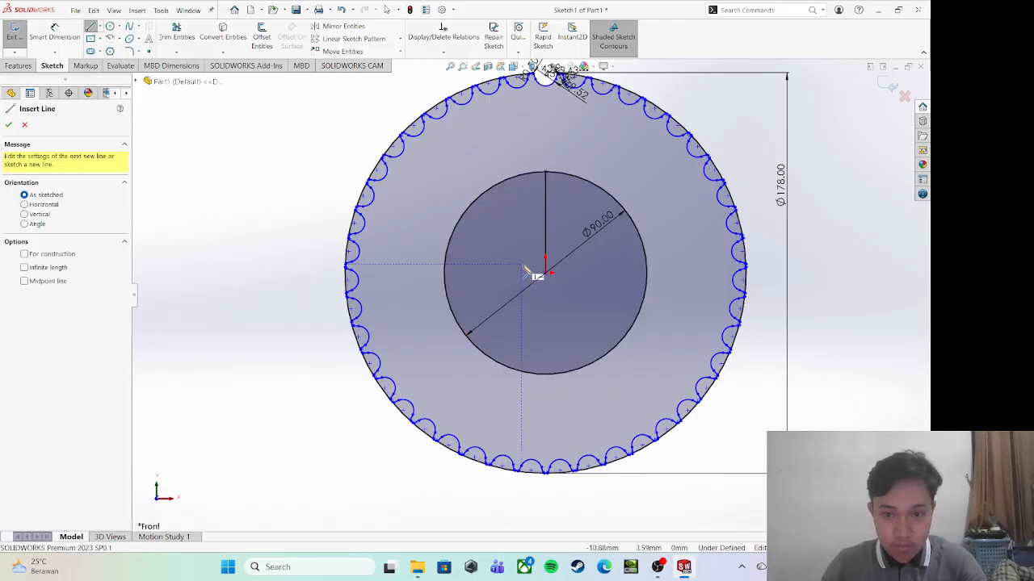
{"action": "left_click", "coordinate": [549, 273]}
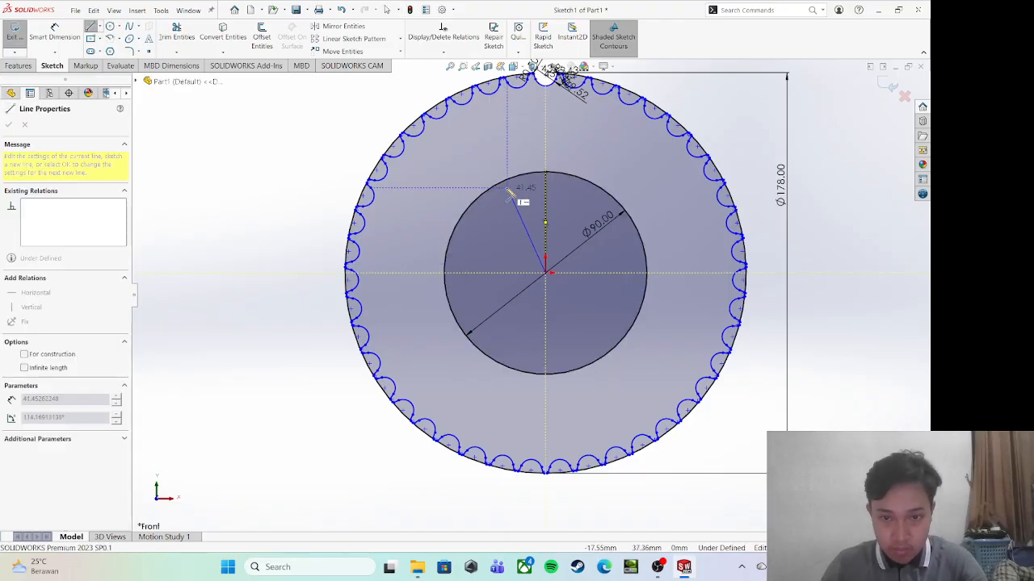
{"action": "left_click", "coordinate": [481, 156]}
{"action": "key", "text": "Escape"}
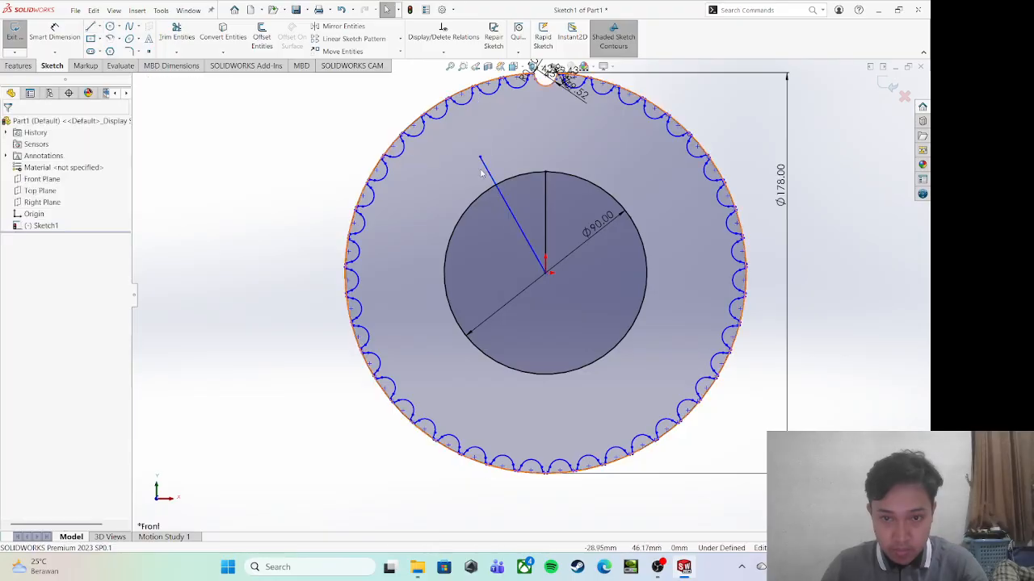
Dimension the angle between the vertical line and the slanted line and set it to 30°
{"action": "left_click", "coordinate": [519, 222]}
{"action": "key", "text": "Escape"}
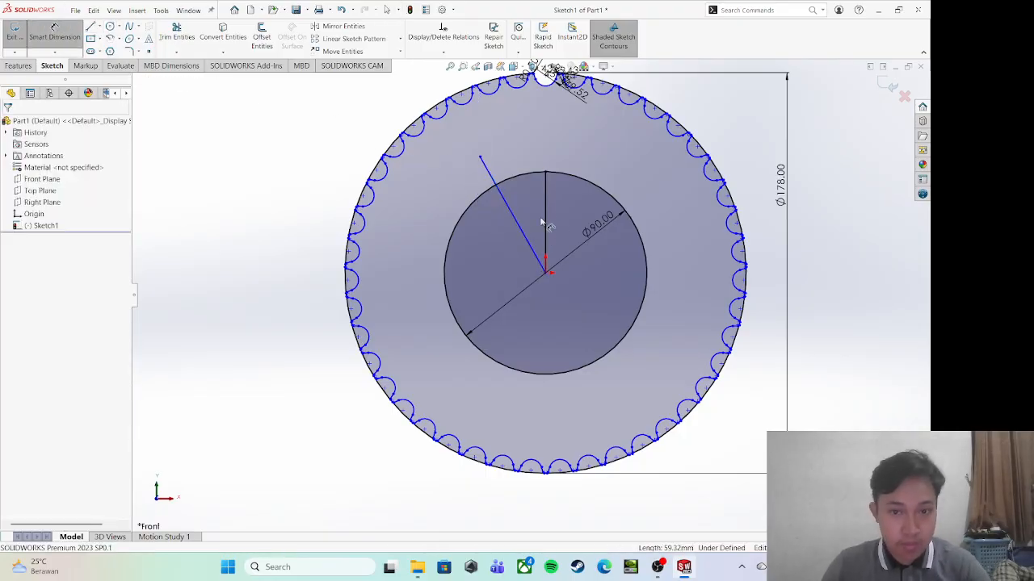
{"action": "left_click", "coordinate": [546, 214]}
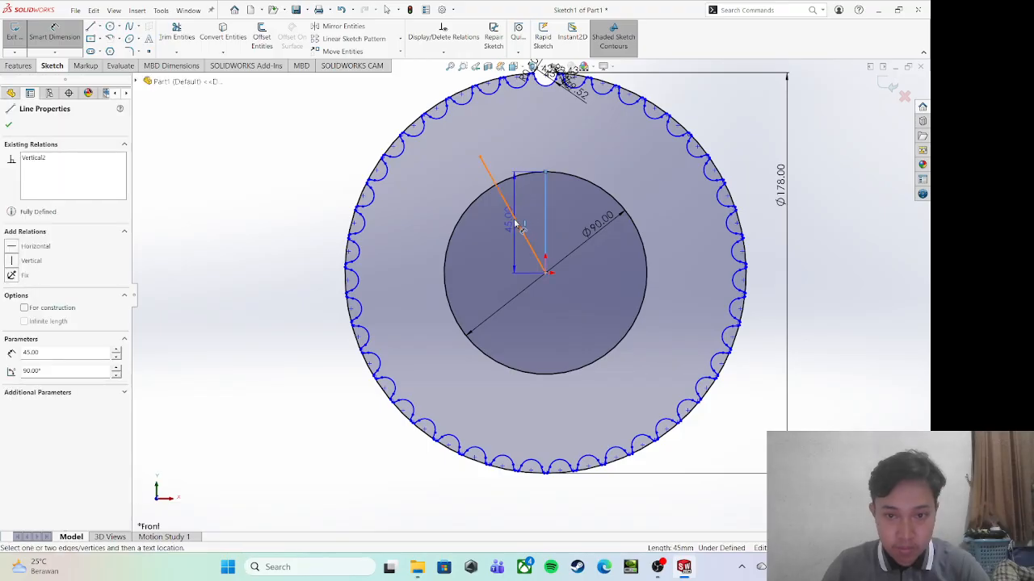
{"action": "left_click", "coordinate": [517, 224]}
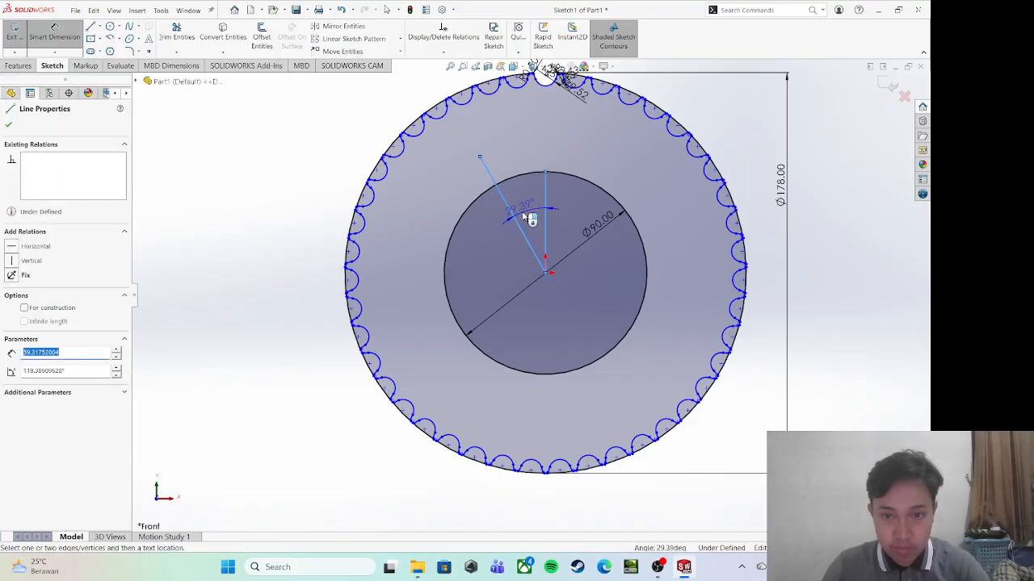
{"action": "left_click", "coordinate": [531, 218]}
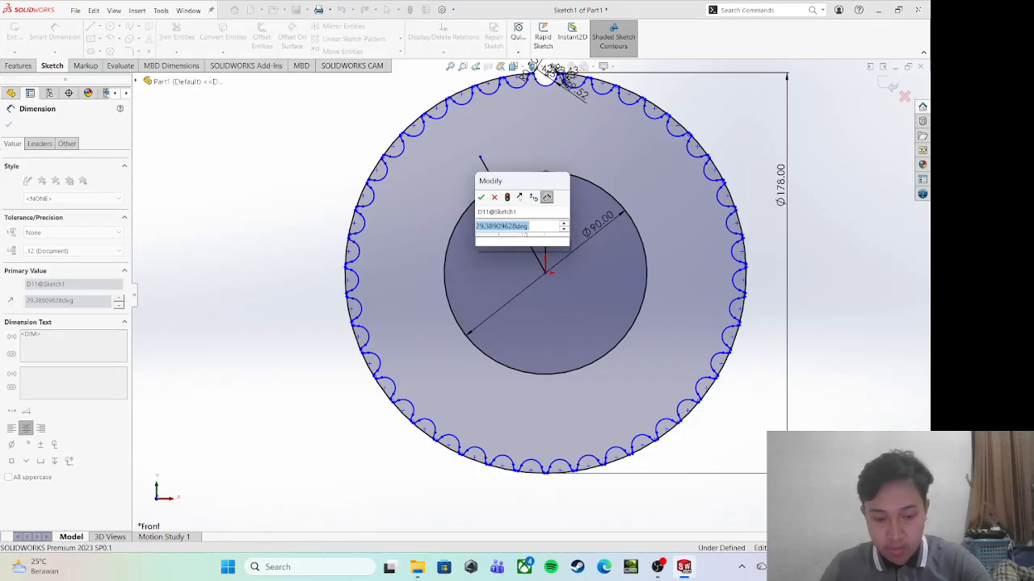
{"action": "type", "text": "30"}
{"action": "key", "text": "Return"}
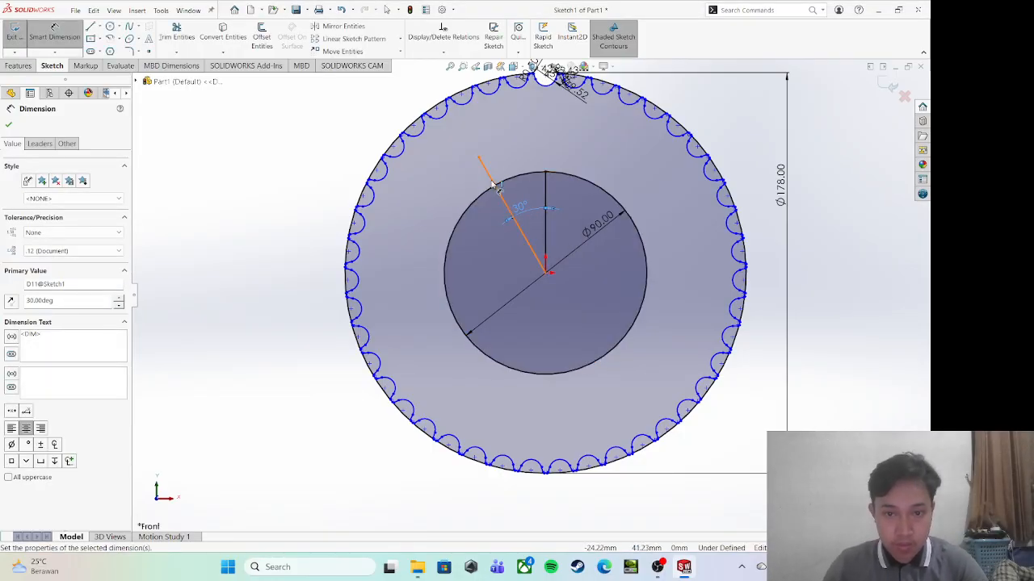
Dimension the slanted line's length, first as 56 mm, and correct it to 55 mm
{"action": "left_click", "coordinate": [496, 186]}
{"action": "left_click", "coordinate": [494, 235]}
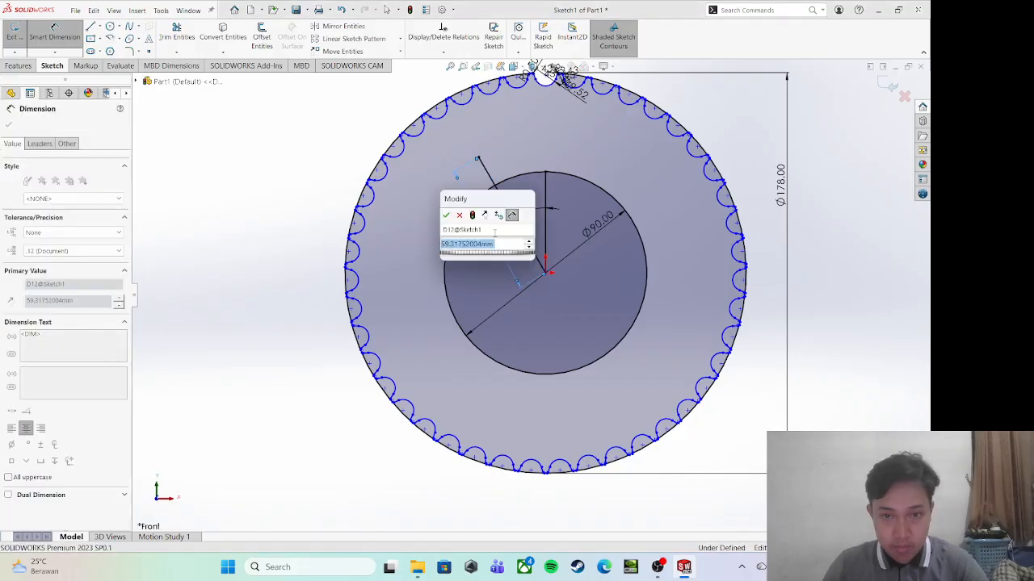
{"action": "type", "text": "56"}
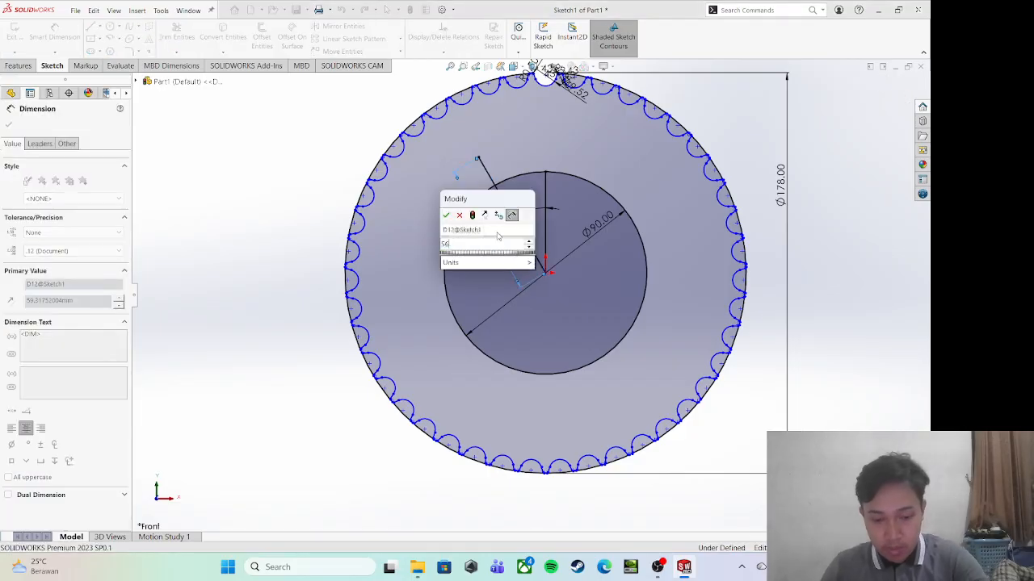
{"action": "key", "text": "Return"}
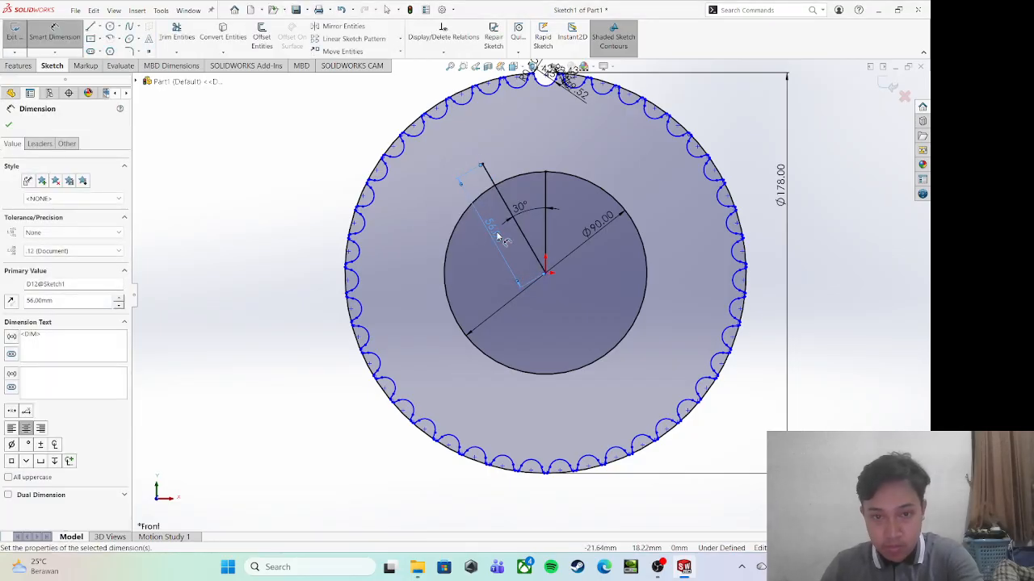
{"action": "double_click", "coordinate": [499, 235]}
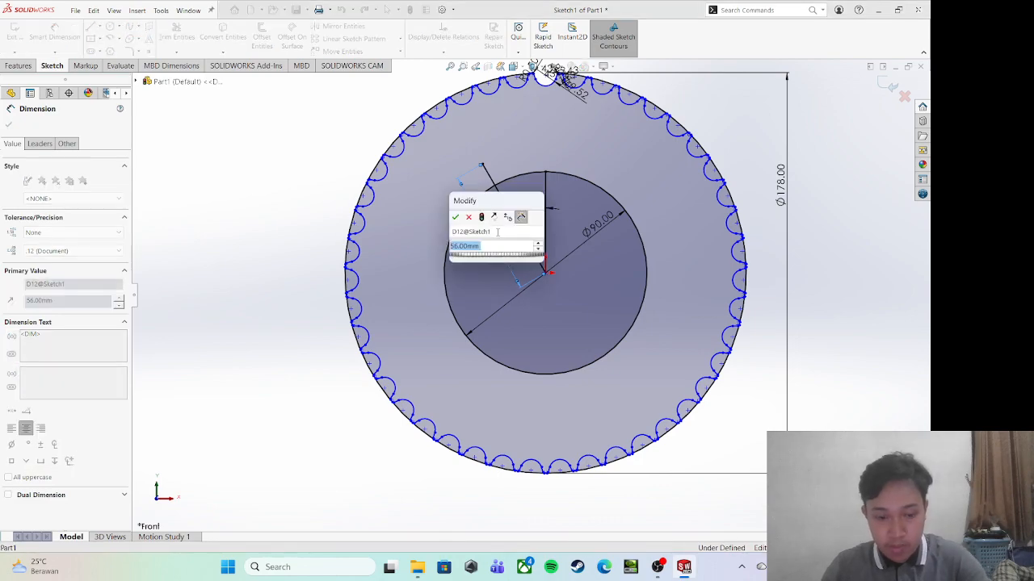
{"action": "type", "text": "55"}
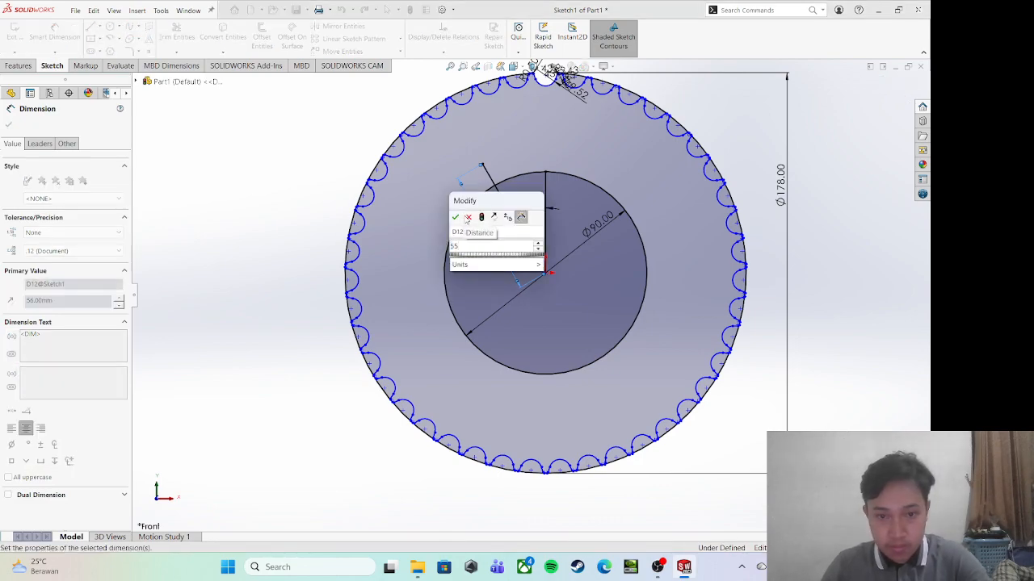
{"action": "left_click", "coordinate": [456, 218]}
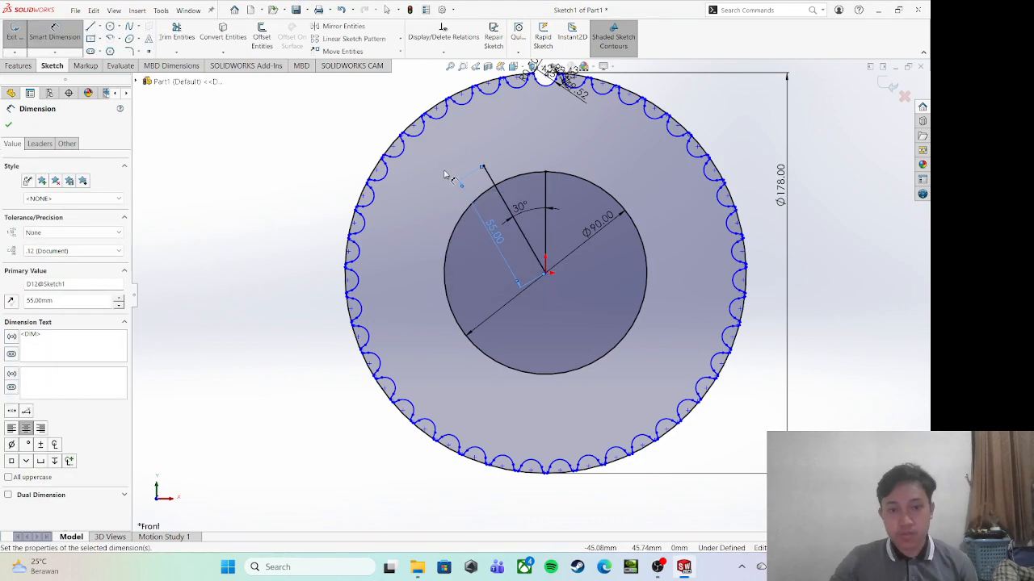
Sketch a circle with a radius of about 5.8 mm centred on the outer end of the 55 mm slanted line
{"action": "left_click", "coordinate": [110, 26]}
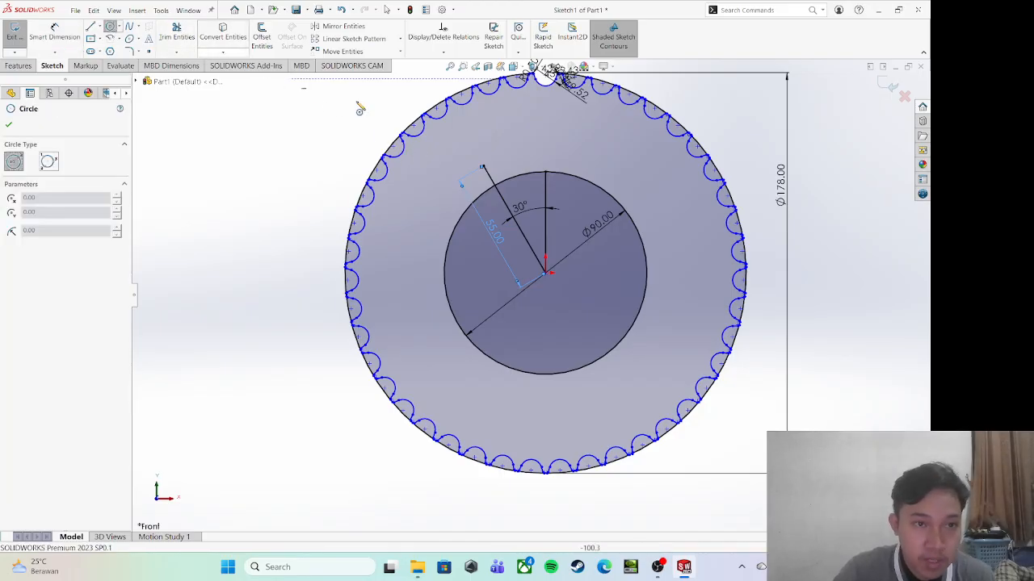
{"action": "scroll", "coordinate": [565, 186], "scroll_direction": "down", "scroll_amount": 3}
{"action": "left_click", "coordinate": [408, 153]}
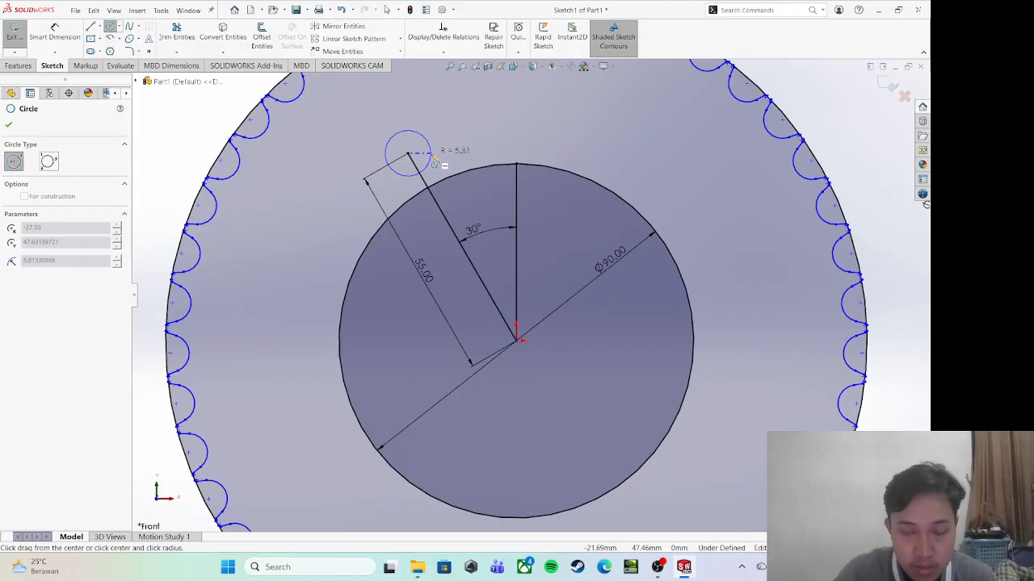
{"action": "left_click", "coordinate": [434, 161]}
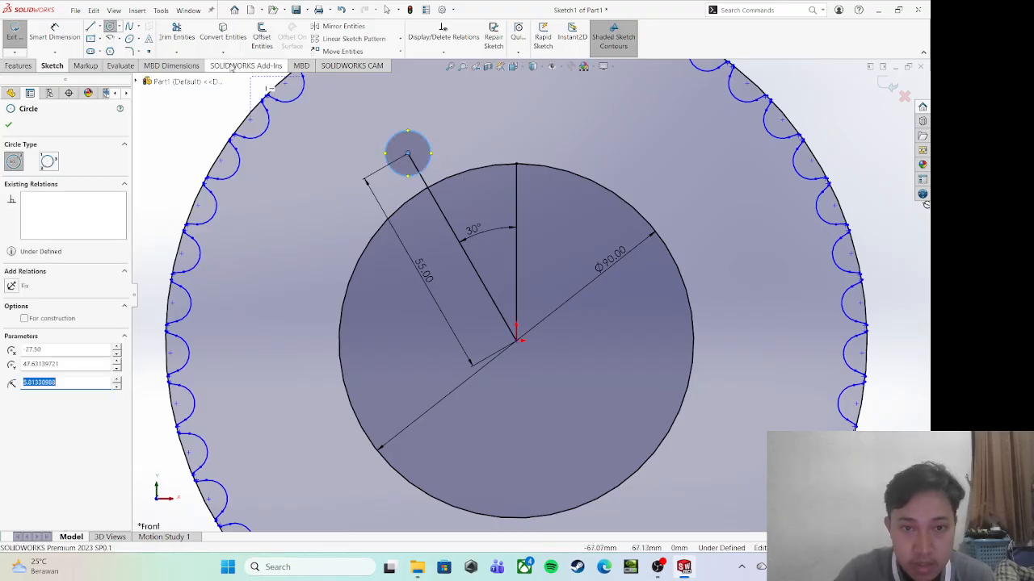
Dimension the diameter of the small circle at the slanted line's outer end, first as 10 mm, and correct it to 11 mm
{"action": "left_click", "coordinate": [54, 36]}
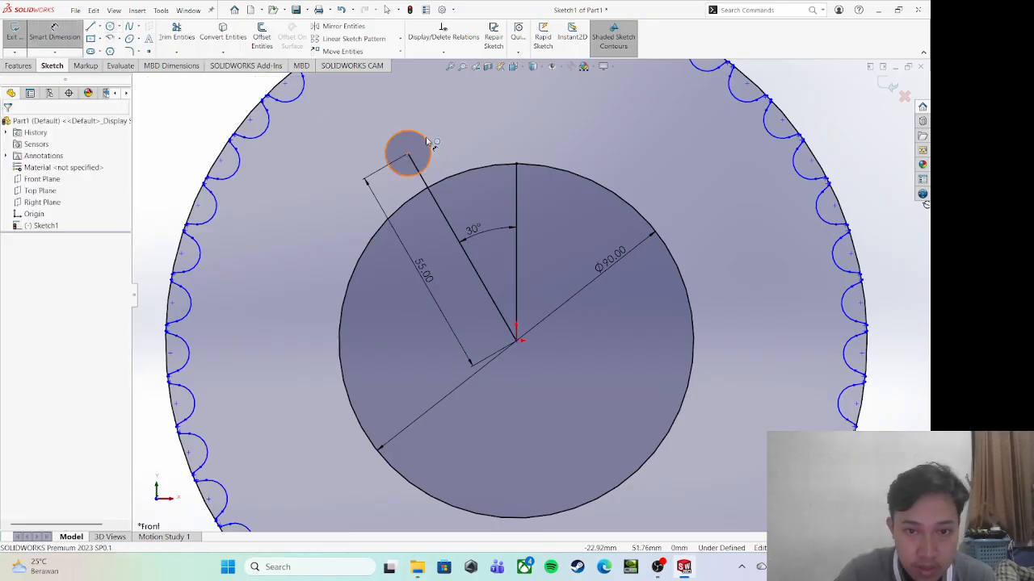
{"action": "left_click", "coordinate": [426, 144]}
{"action": "left_click", "coordinate": [461, 145]}
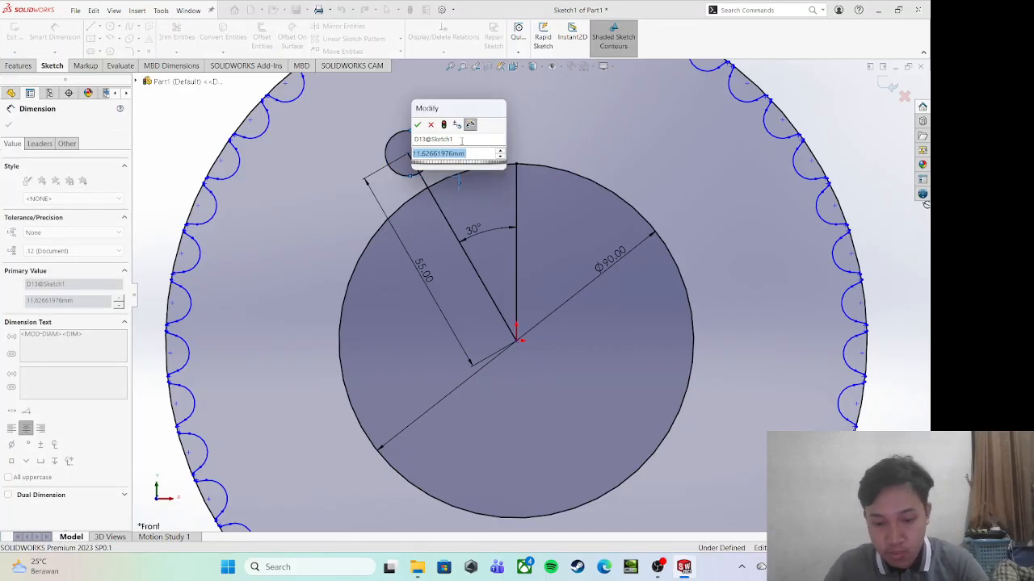
{"action": "type", "text": "10"}
{"action": "key", "text": "Return"}
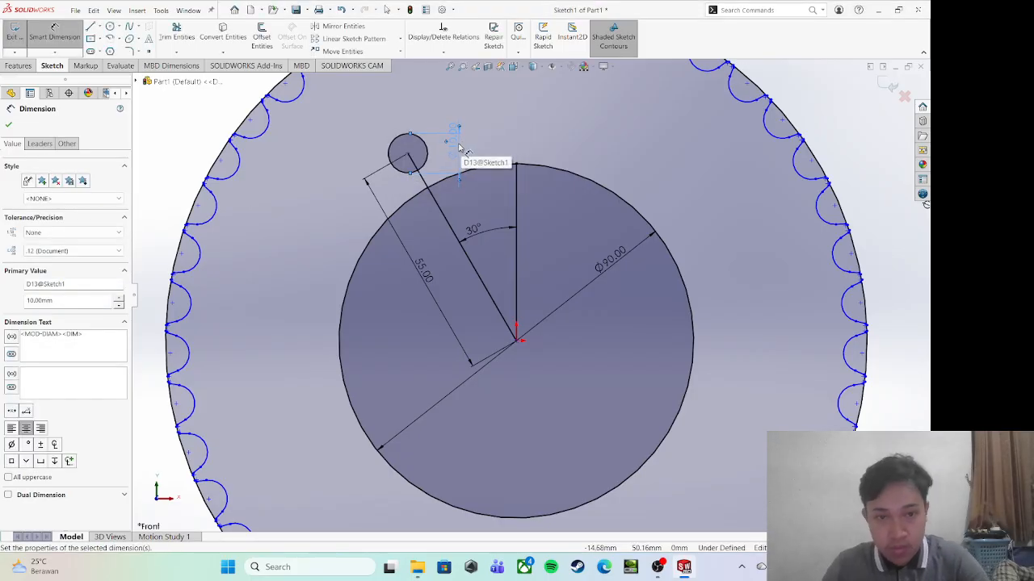
{"action": "double_click", "coordinate": [457, 149]}
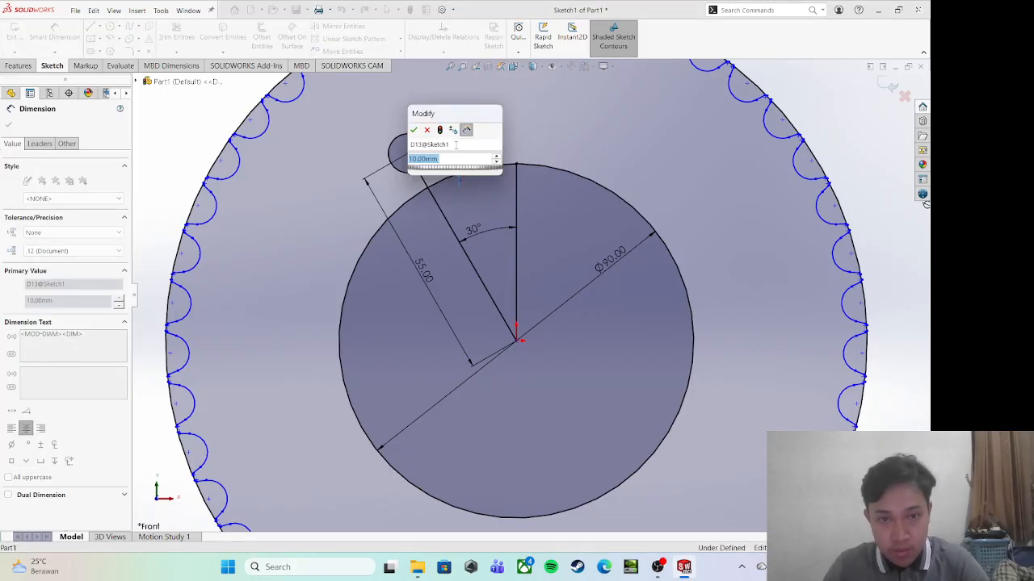
{"action": "type", "text": "11"}
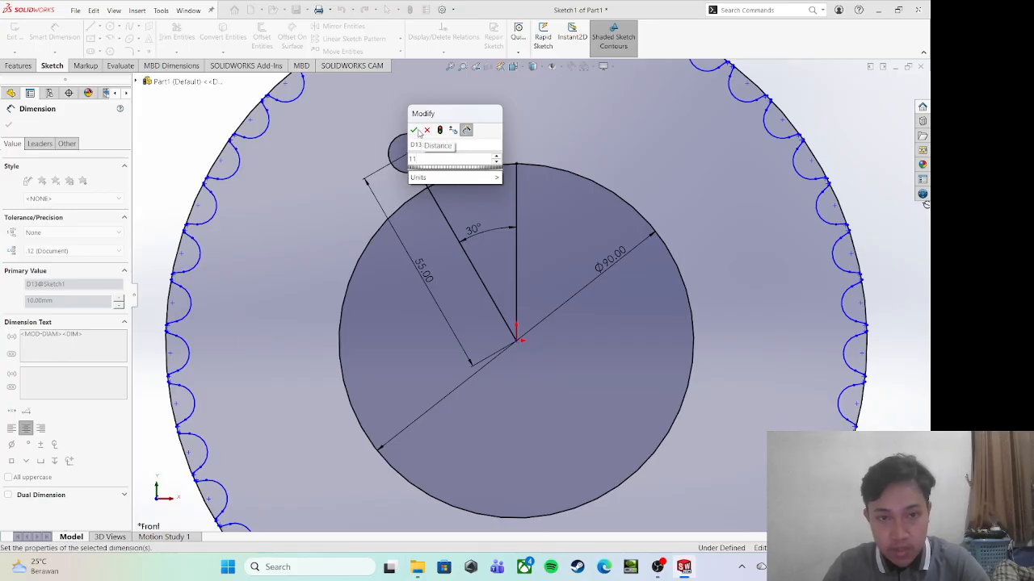
{"action": "key", "text": "Return"}
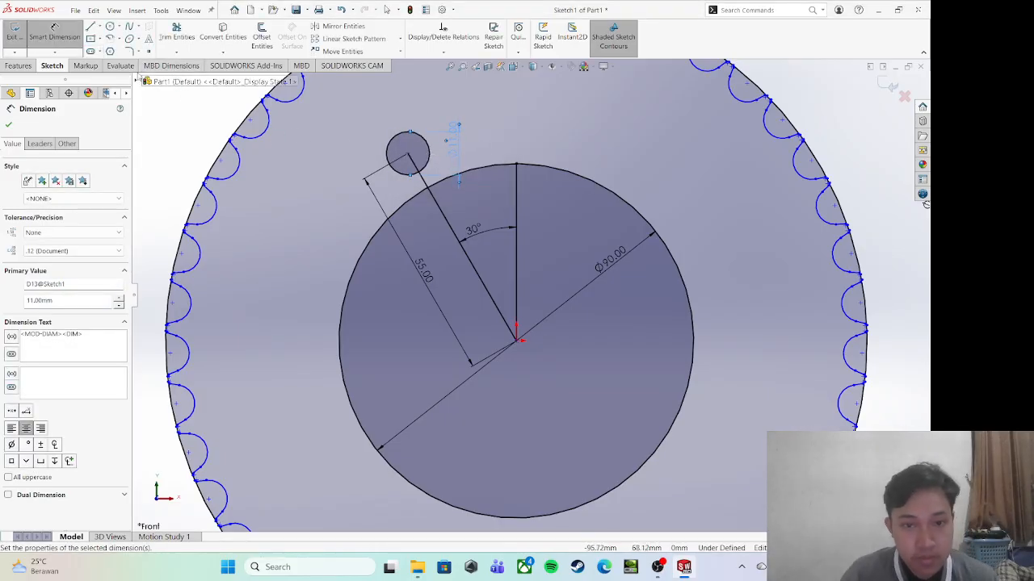
{"action": "left_click", "coordinate": [111, 26]}
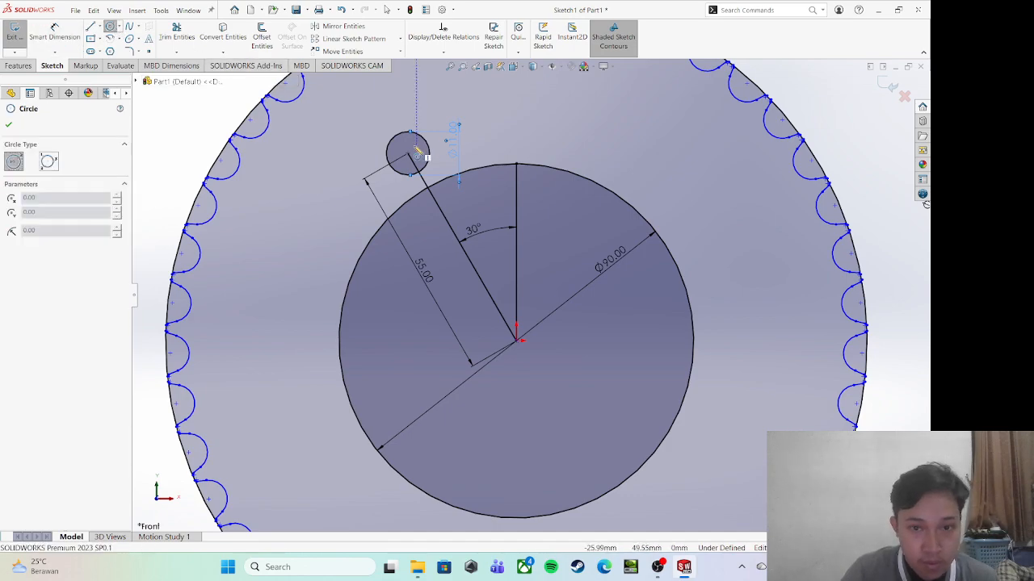
{"action": "left_click", "coordinate": [408, 153]}
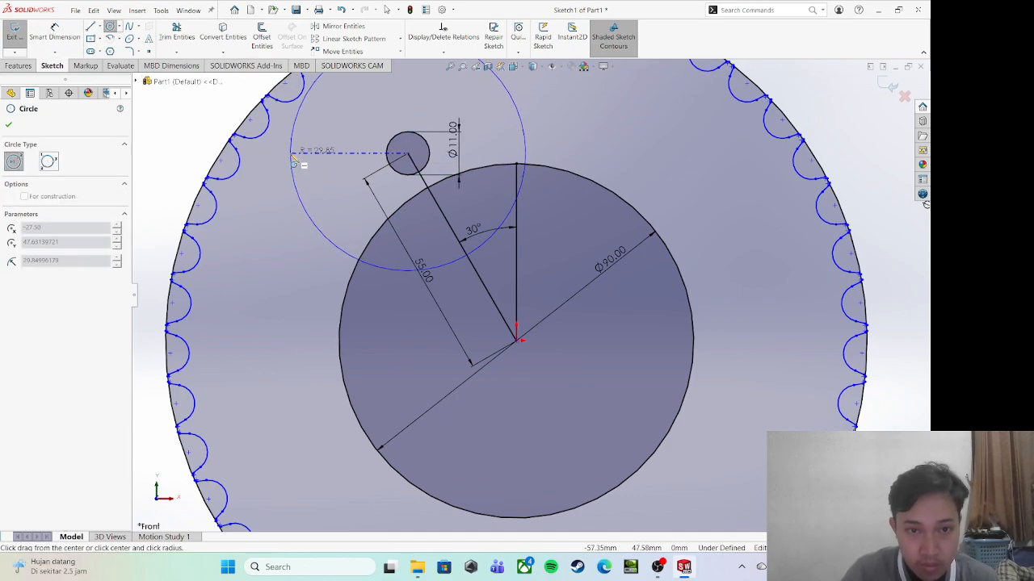
{"action": "key", "text": "Escape"}
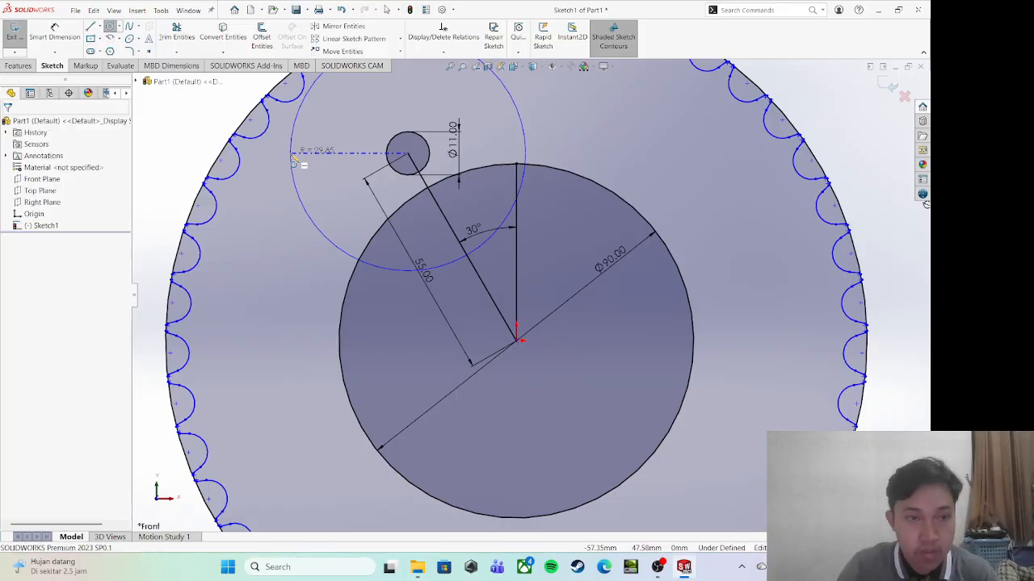
Sketch a horizontal line about 28.7 mm long from the 11 mm circle's centre outward to the left
{"action": "left_click", "coordinate": [91, 27]}
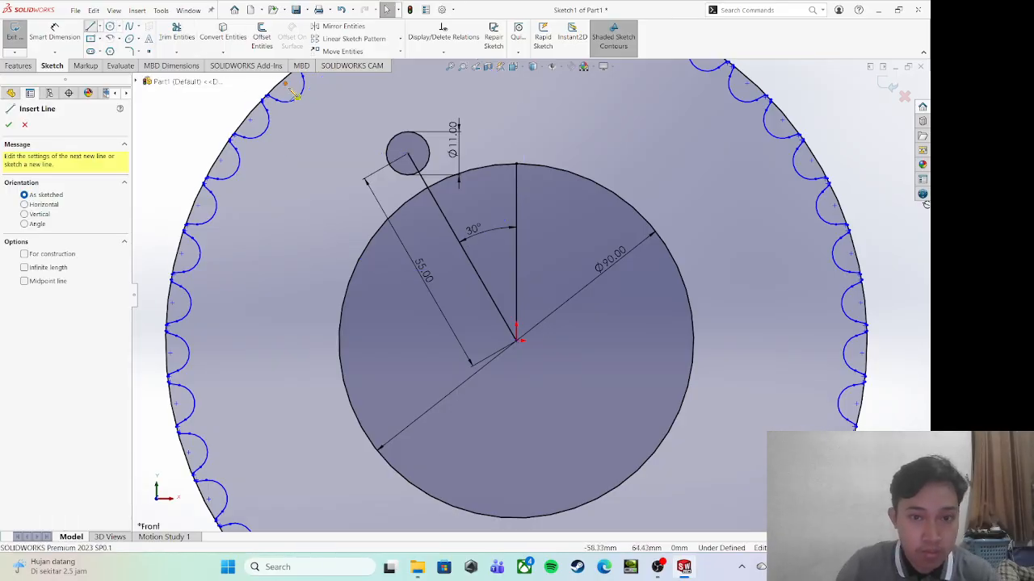
{"action": "left_click", "coordinate": [408, 154]}
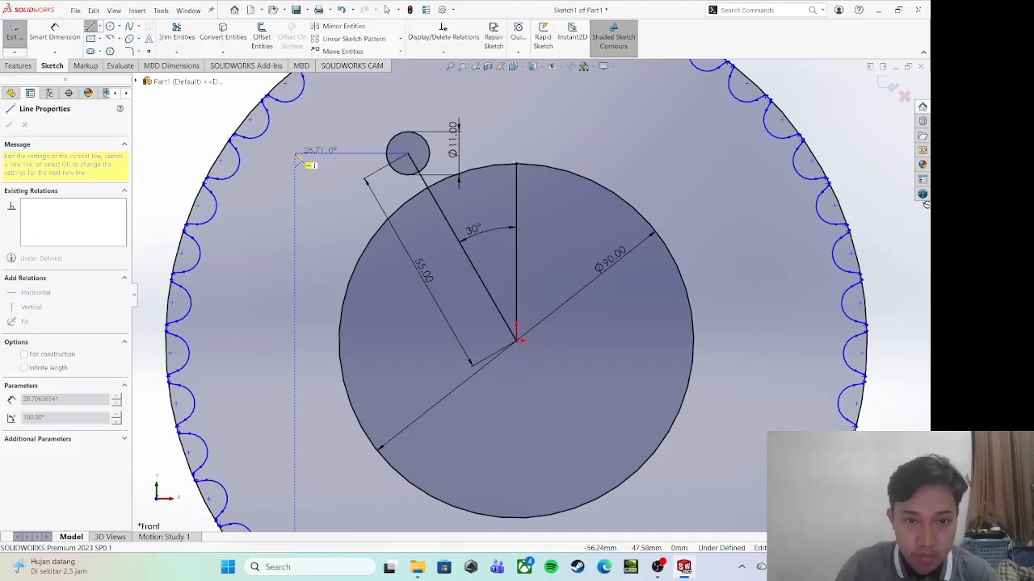
{"action": "left_click", "coordinate": [295, 153]}
{"action": "key", "text": "Escape"}
Dimension the horizontal line's length and set it to 30 mm
{"action": "left_click", "coordinate": [61, 33]}
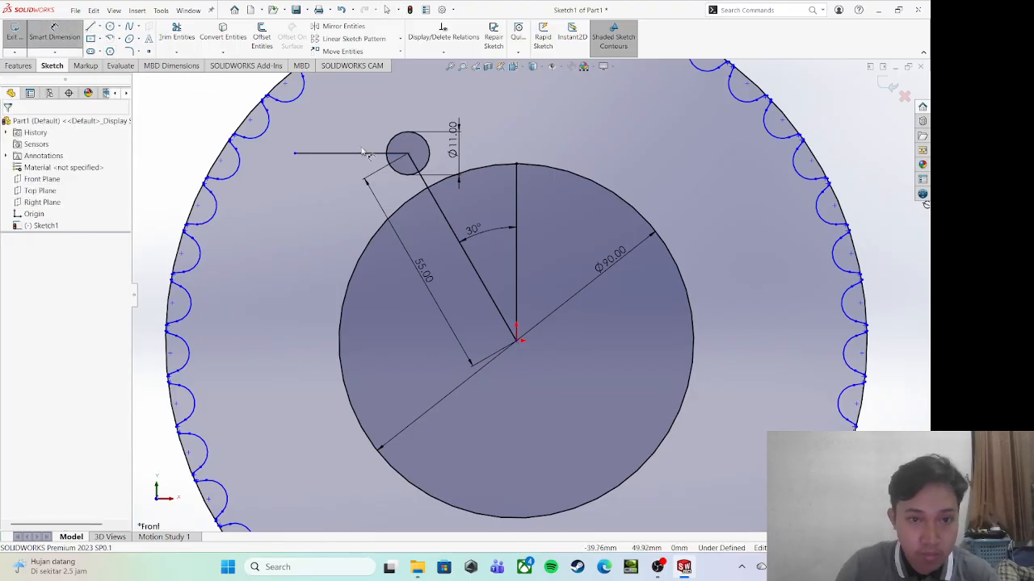
{"action": "left_click", "coordinate": [363, 158]}
{"action": "left_click", "coordinate": [355, 192]}
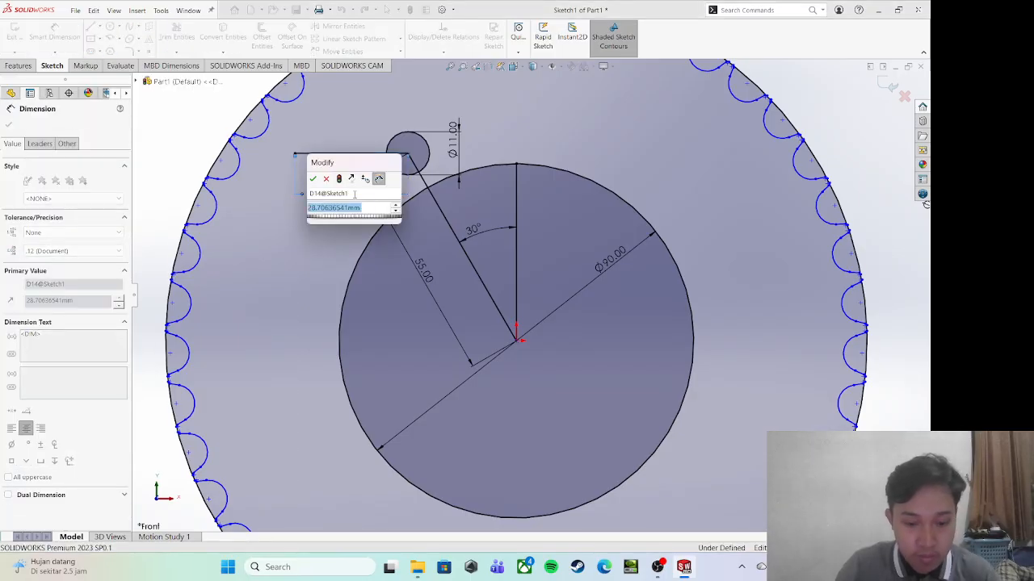
{"action": "type", "text": "30"}
{"action": "key", "text": "Return"}
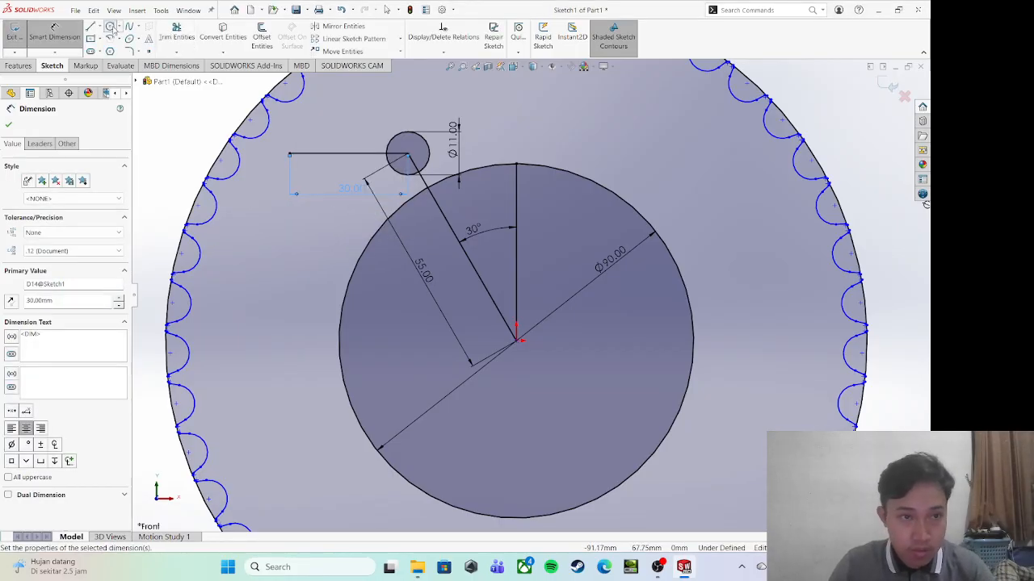
{"action": "left_click", "coordinate": [110, 27]}
{"action": "left_click", "coordinate": [290, 155]}
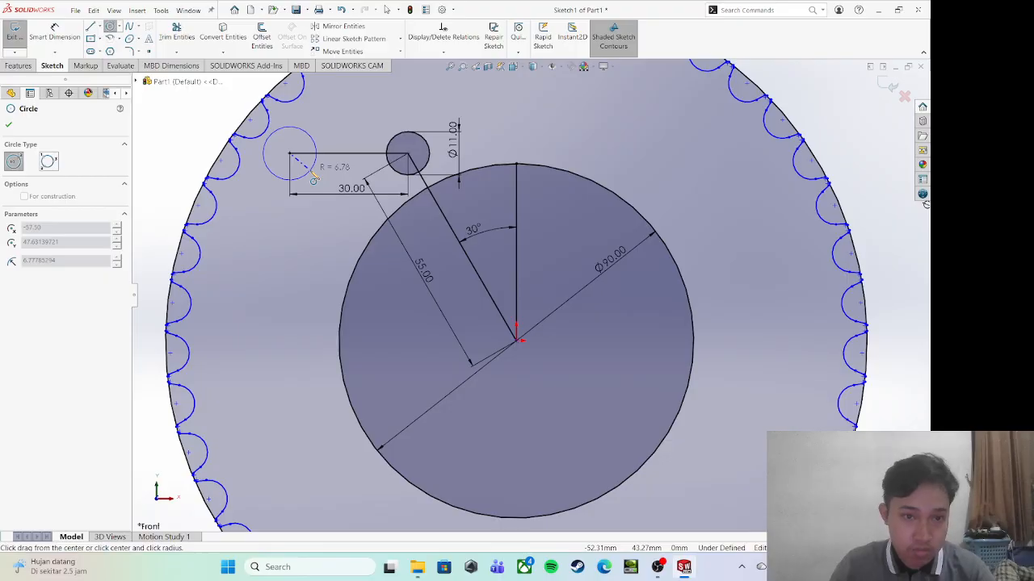
{"action": "key", "text": "Escape"}
Change the horizontal line's length dimension to 25 mm, and correct it to 27 mm
{"action": "left_click", "coordinate": [321, 153]}
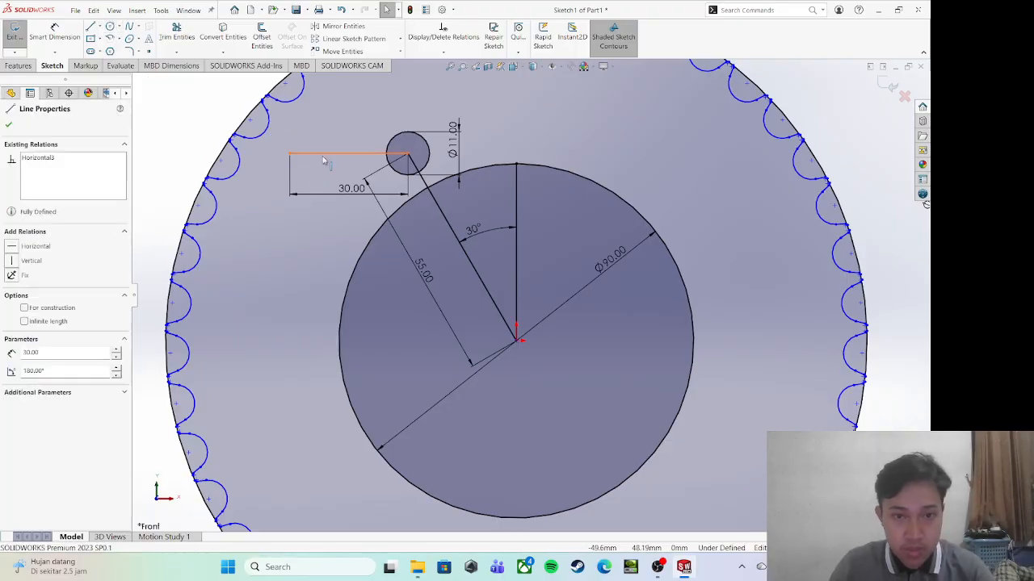
{"action": "left_click", "coordinate": [345, 169]}
{"action": "left_click", "coordinate": [352, 190]}
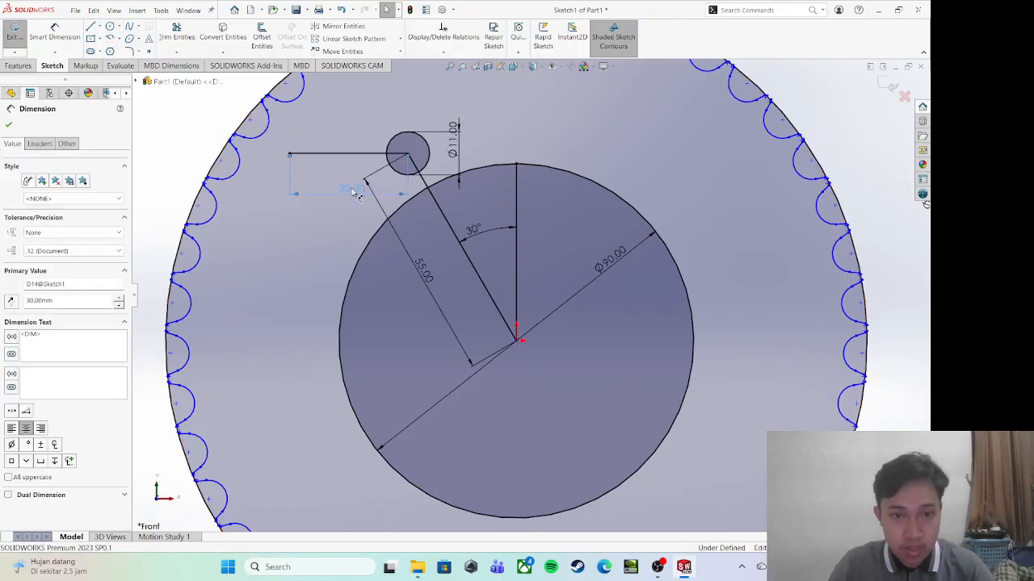
{"action": "double_click", "coordinate": [354, 190]}
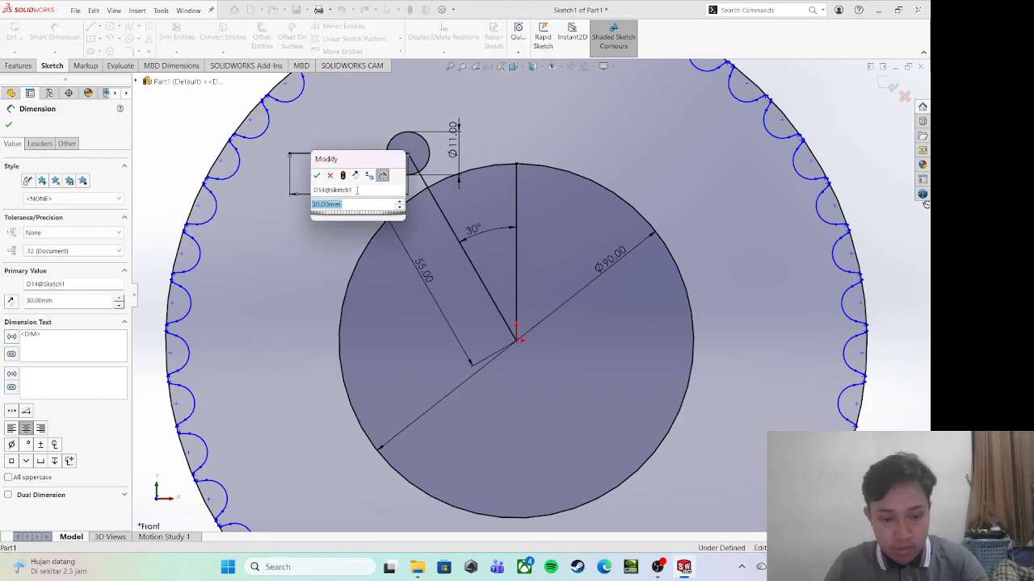
{"action": "type", "text": "25"}
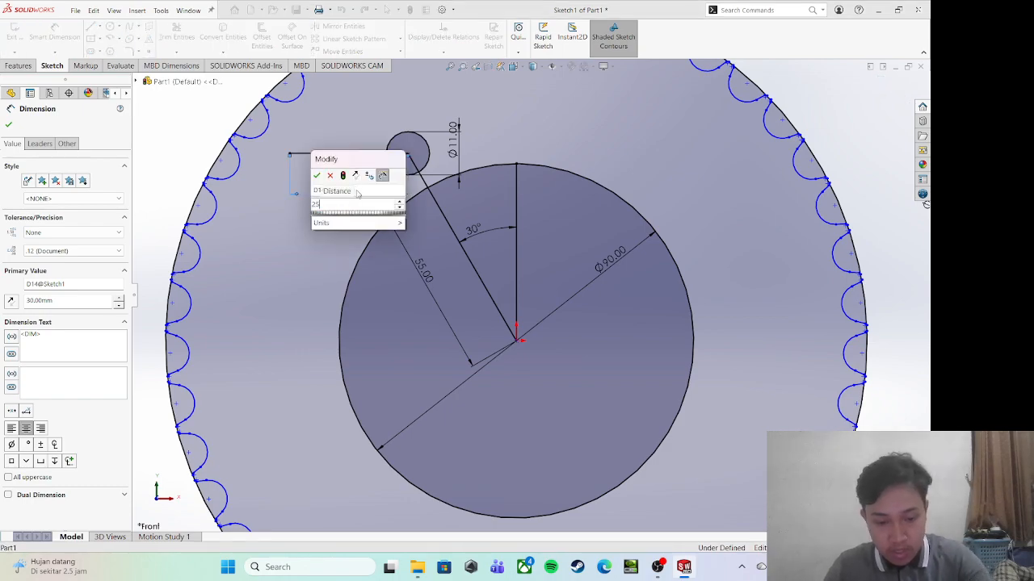
{"action": "left_click", "coordinate": [317, 176]}
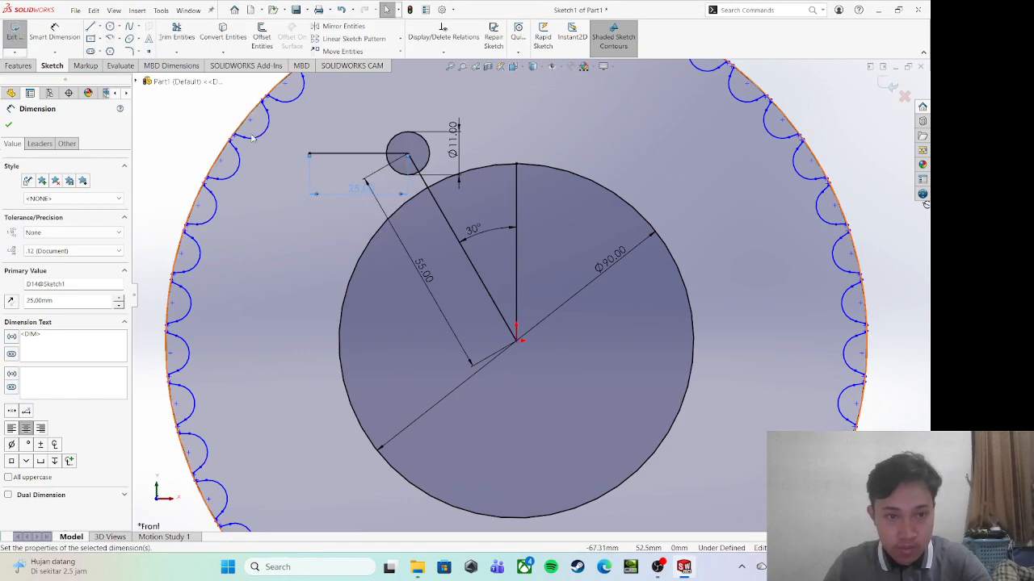
{"action": "double_click", "coordinate": [355, 189]}
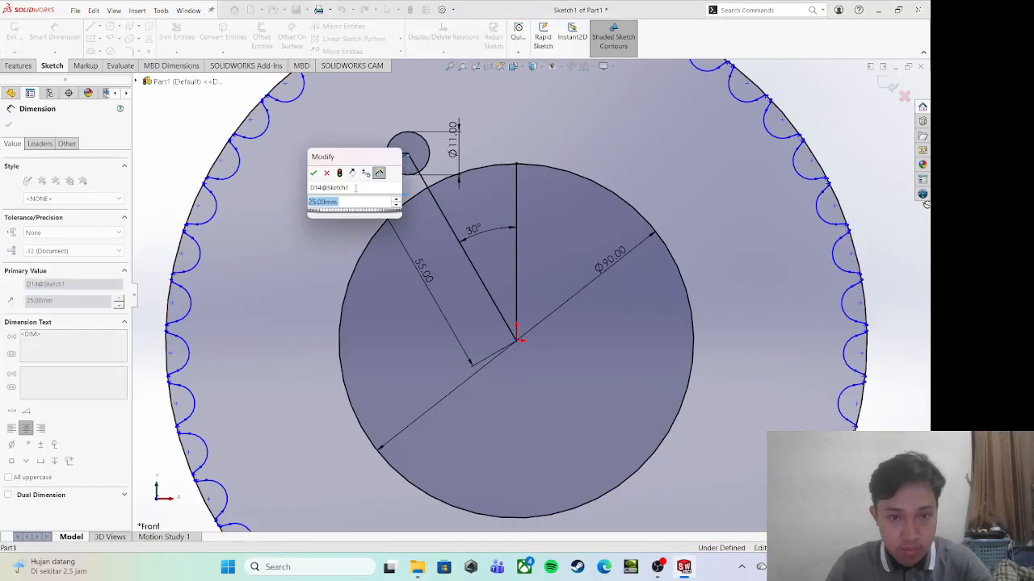
{"action": "type", "text": "27"}
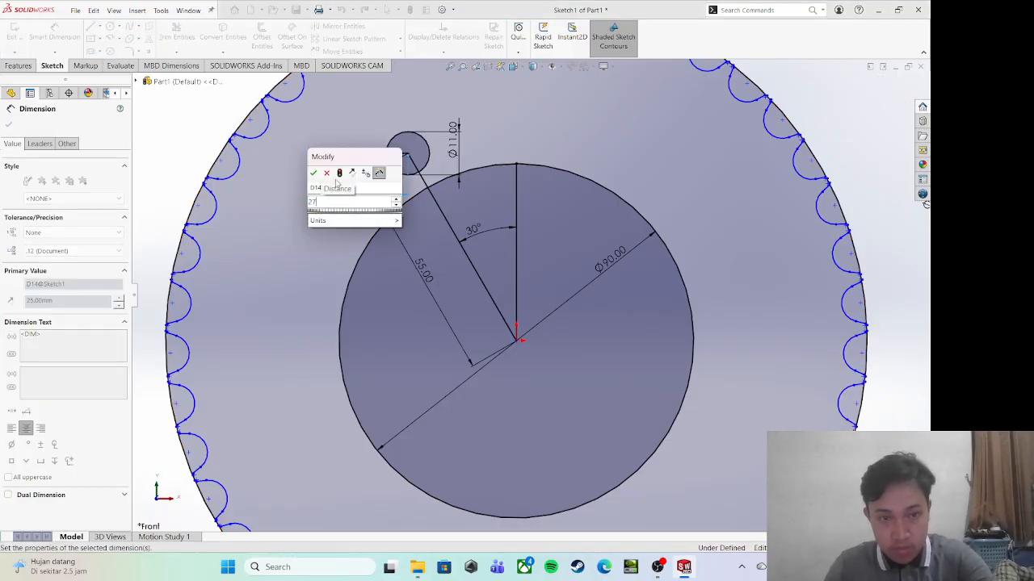
{"action": "left_click", "coordinate": [314, 174]}
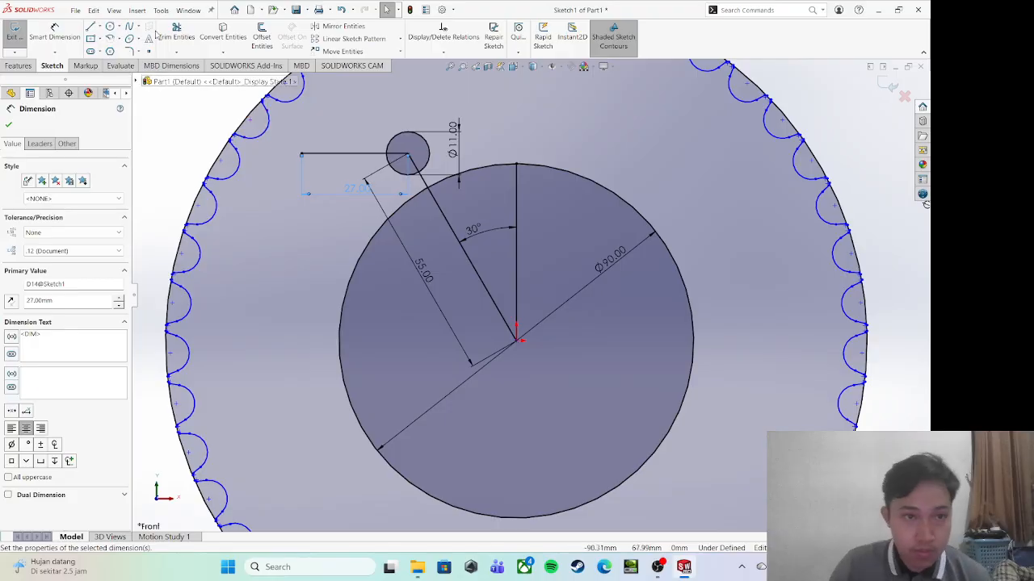
Sketch a circle with a radius of about 6 mm centred on the free left end of the 27 mm horizontal line
{"action": "left_click", "coordinate": [111, 26]}
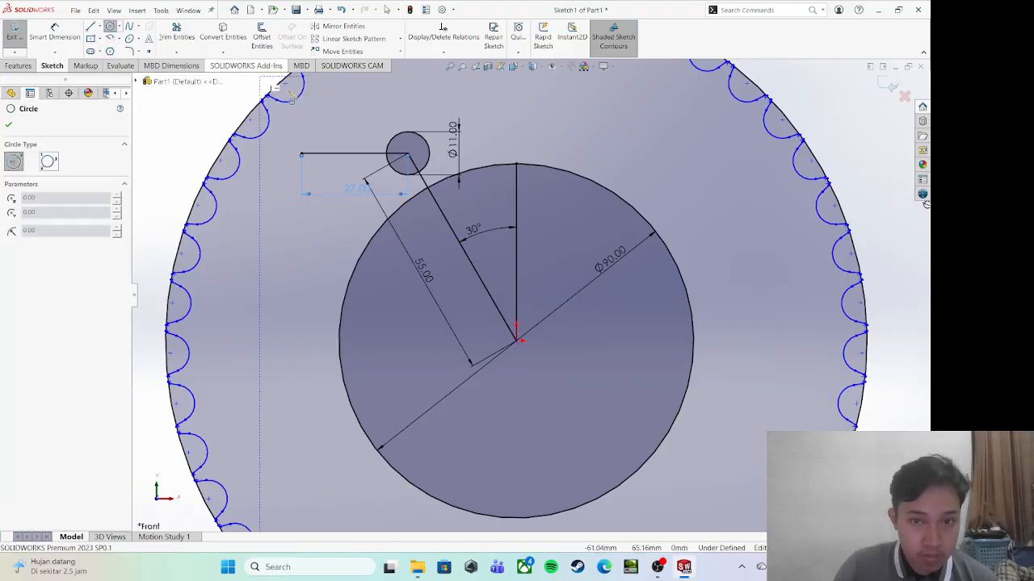
{"action": "left_click", "coordinate": [301, 153]}
{"action": "left_click", "coordinate": [324, 171]}
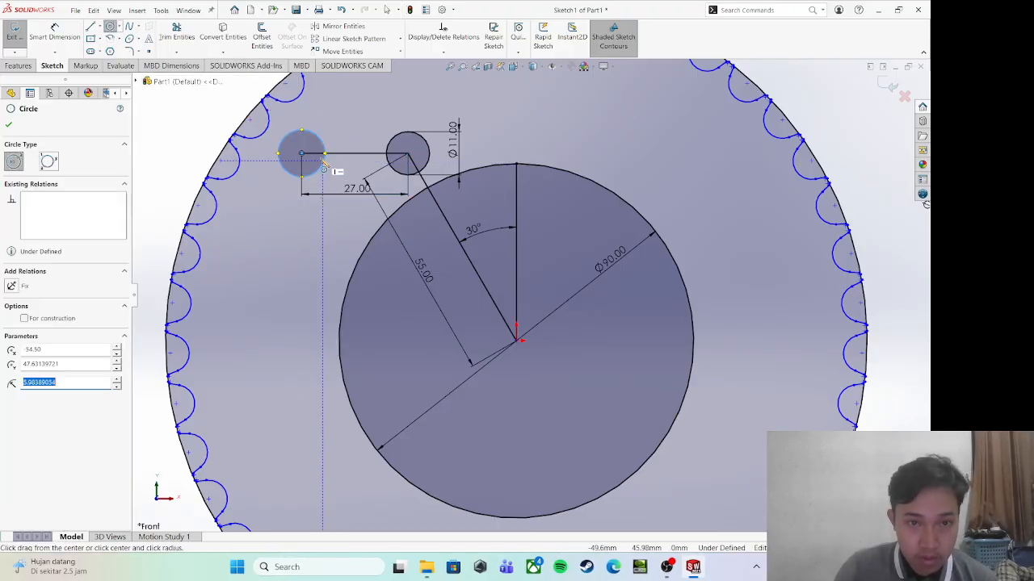
{"action": "key", "text": "Escape"}
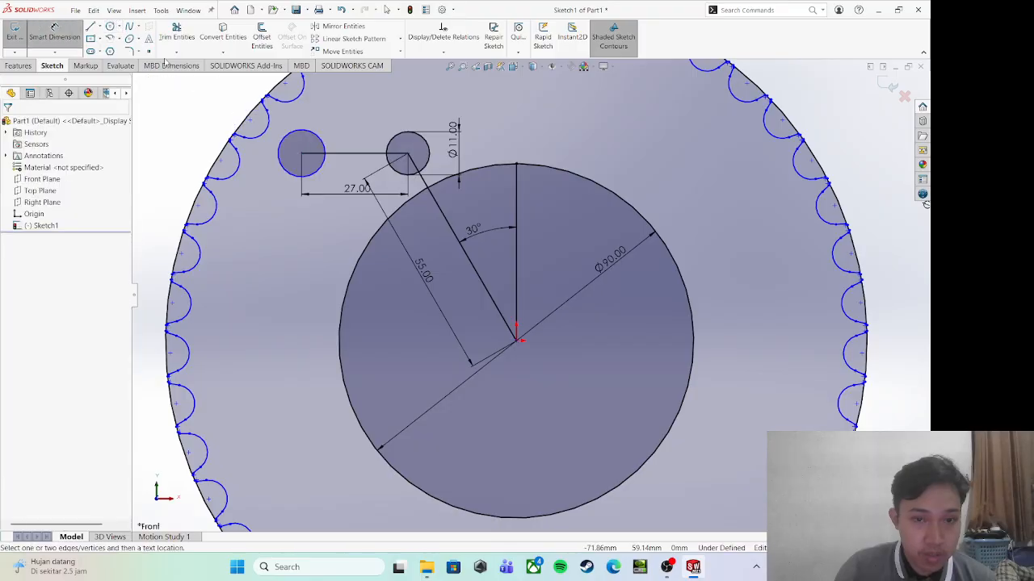
Dimension the diameter of the circle at the horizontal line's left end and set it to 11 mm
{"action": "left_click", "coordinate": [323, 143]}
{"action": "left_click", "coordinate": [347, 128]}
{"action": "type", "text": "11"}
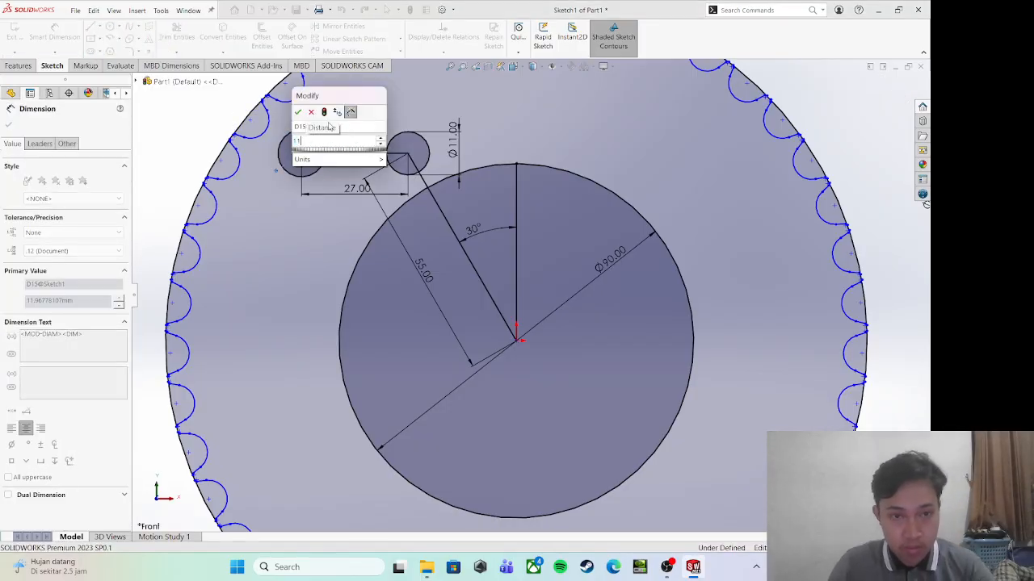
{"action": "left_click", "coordinate": [298, 113]}
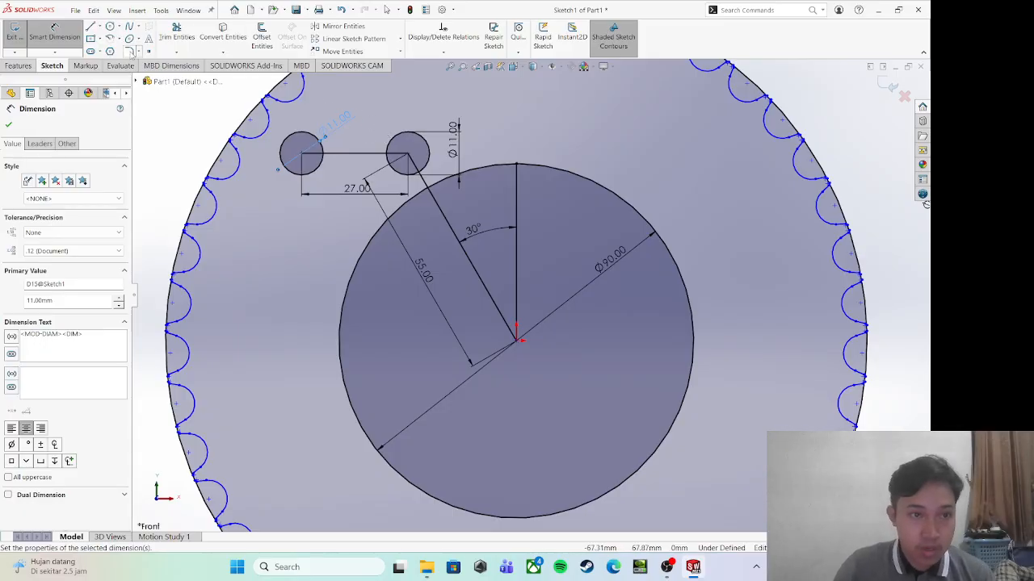
Sketch a vertical line about 22.3 mm long downward from the midpoint of the 27 mm horizontal line
{"action": "left_click", "coordinate": [91, 27]}
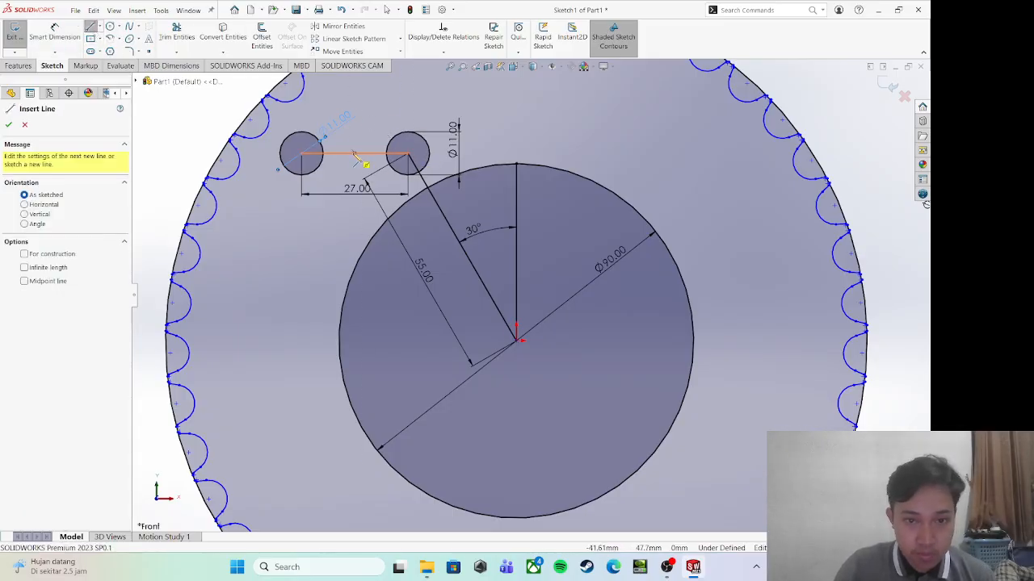
{"action": "left_click", "coordinate": [355, 153]}
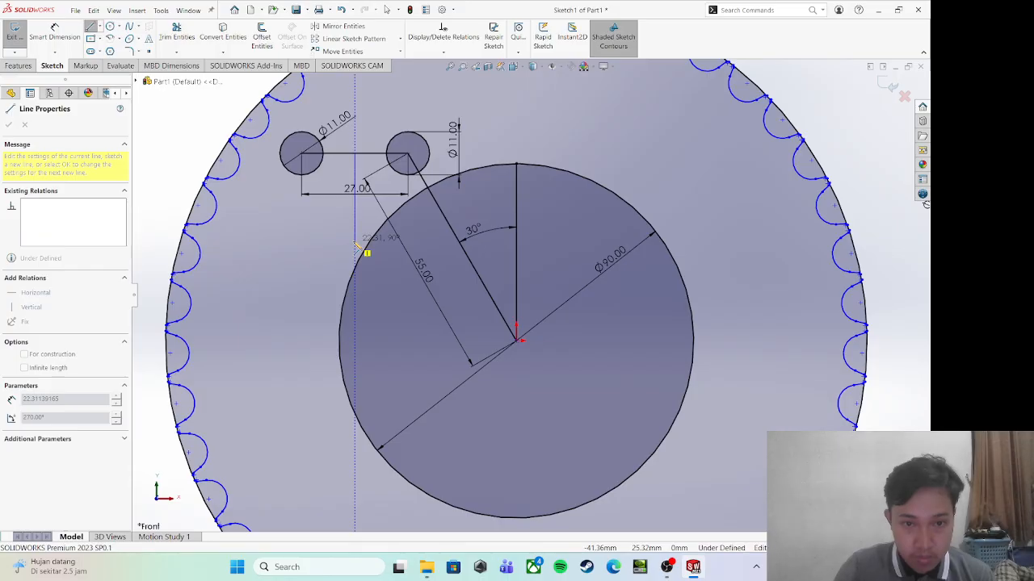
{"action": "left_click", "coordinate": [354, 240]}
{"action": "key", "text": "Escape"}
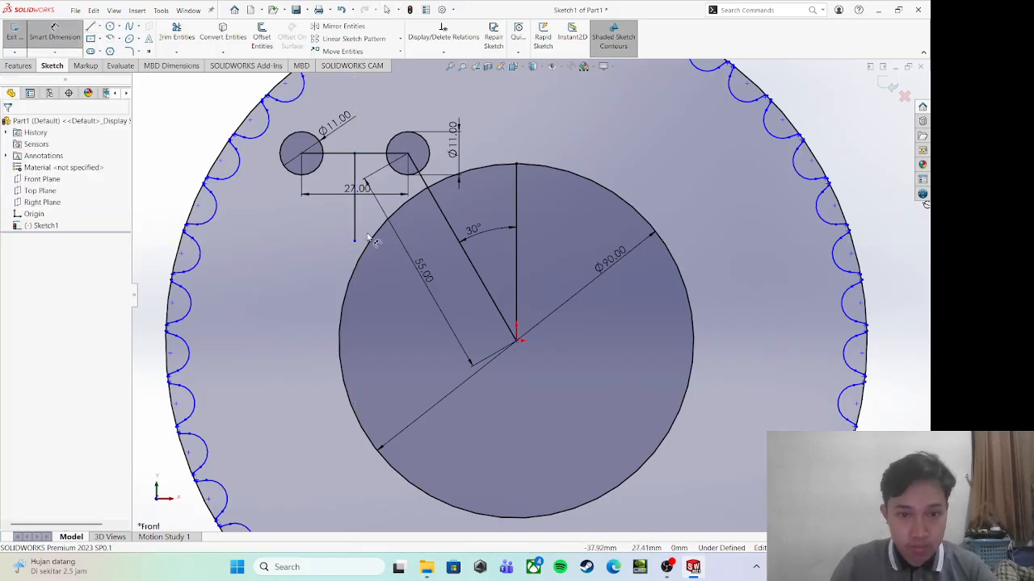
Dimension the length of the vertical line below the two small circles and set it to 20 mm
{"action": "left_click", "coordinate": [356, 223]}
{"action": "left_click", "coordinate": [336, 225]}
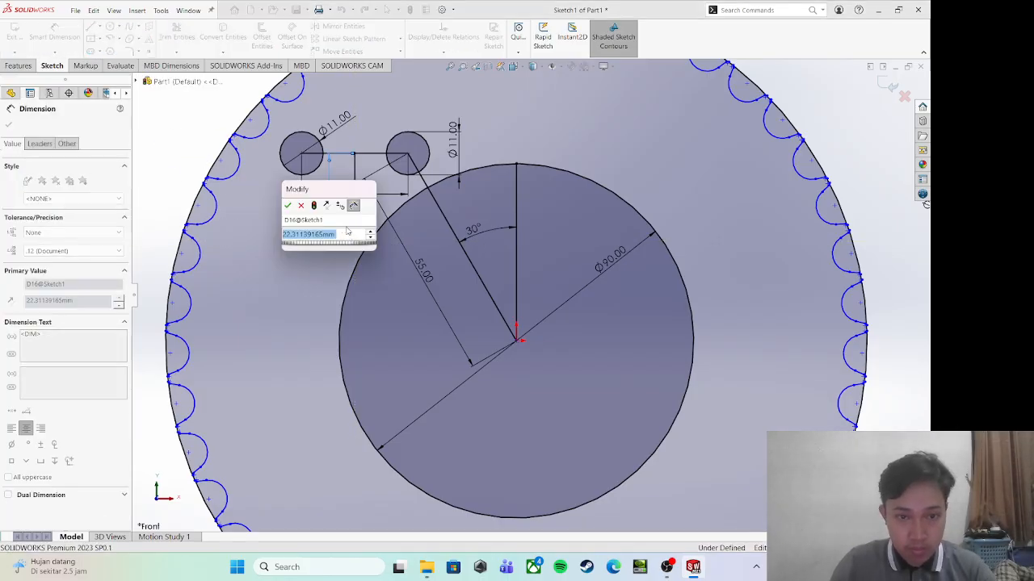
{"action": "type", "text": "20"}
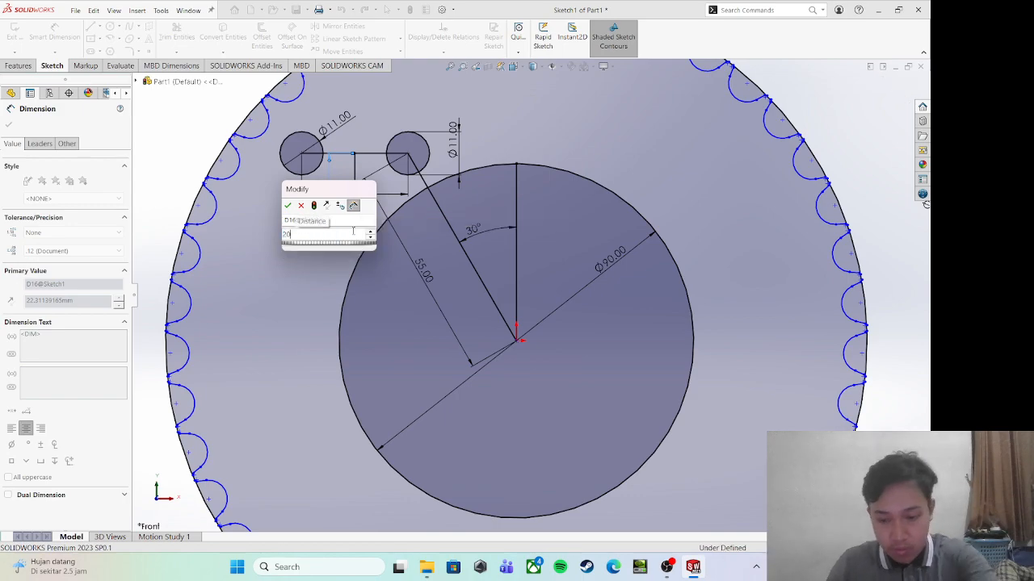
{"action": "key", "text": "Return"}
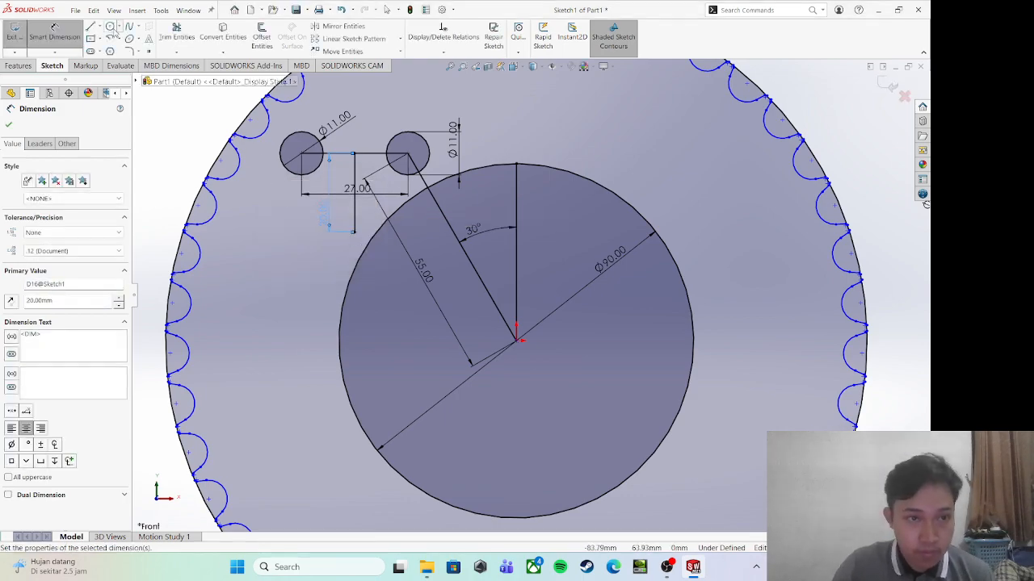
Sketch a circle of about 18.6 mm radius centred on the lower end of the 20 mm vertical line, tangent to the 11 mm circles' near sides
{"action": "left_click", "coordinate": [111, 26]}
{"action": "left_click", "coordinate": [354, 232]}
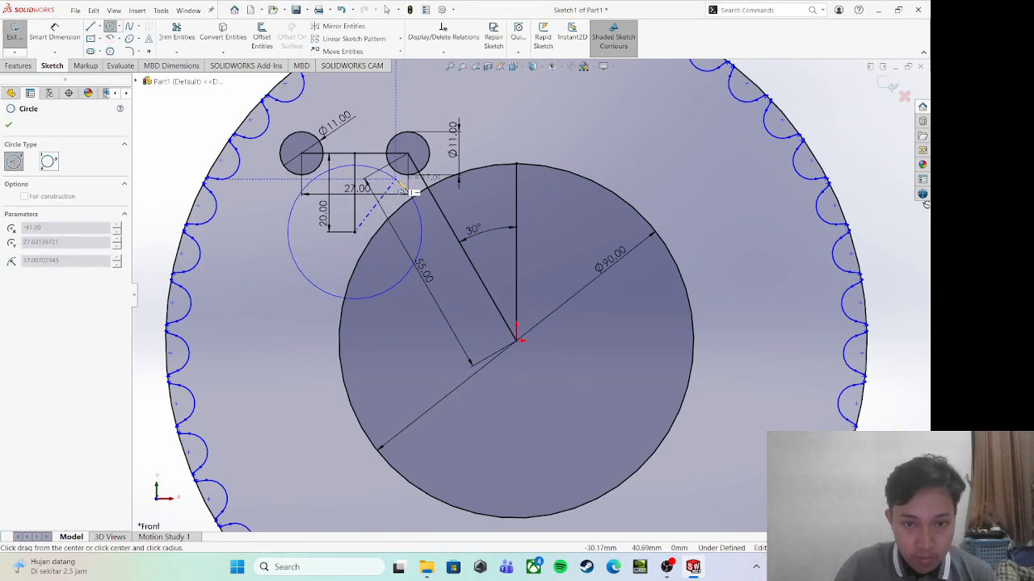
{"action": "left_click", "coordinate": [411, 183]}
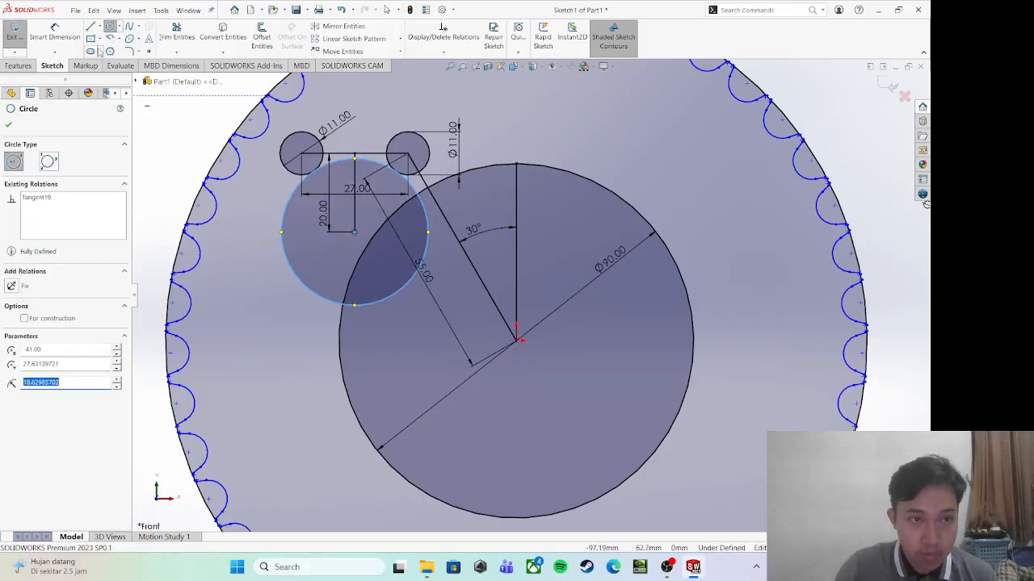
{"action": "key", "text": "Escape"}
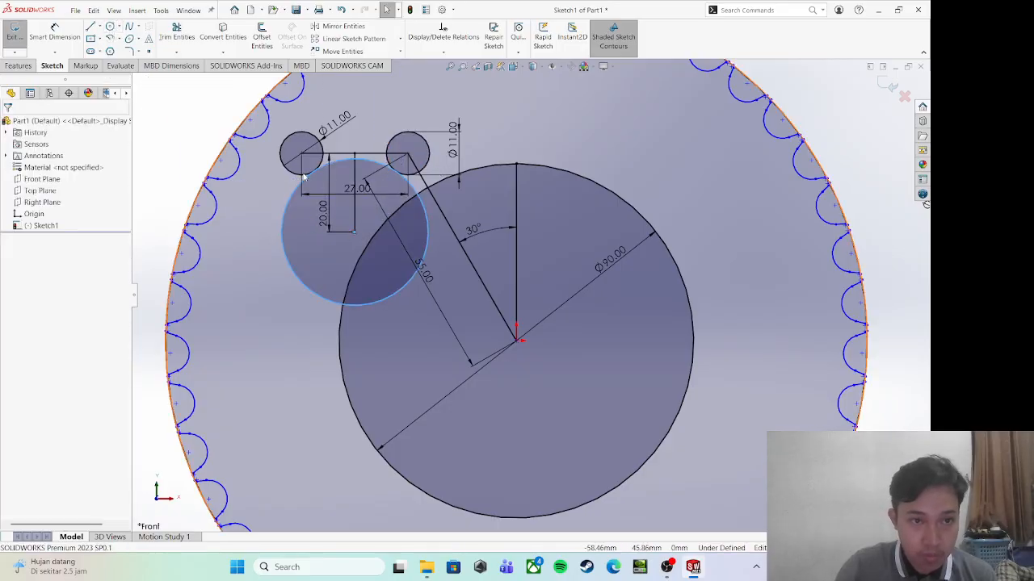
Sketch a concentric circle of about 29.6 mm radius around it, tangent to the far sides of the two 11 mm circles
{"action": "left_click", "coordinate": [110, 26]}
{"action": "left_click", "coordinate": [354, 232]}
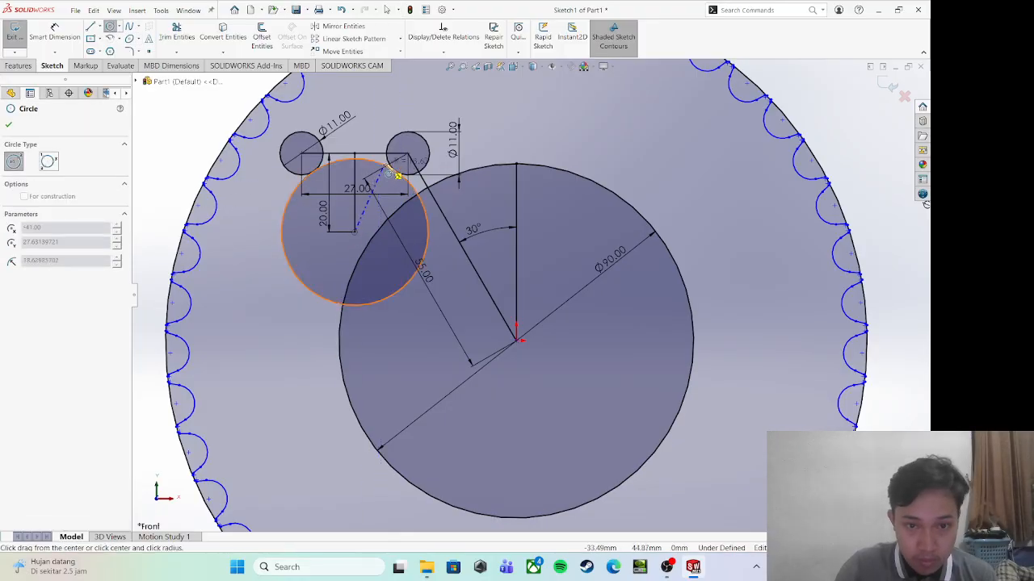
{"action": "left_click", "coordinate": [433, 144]}
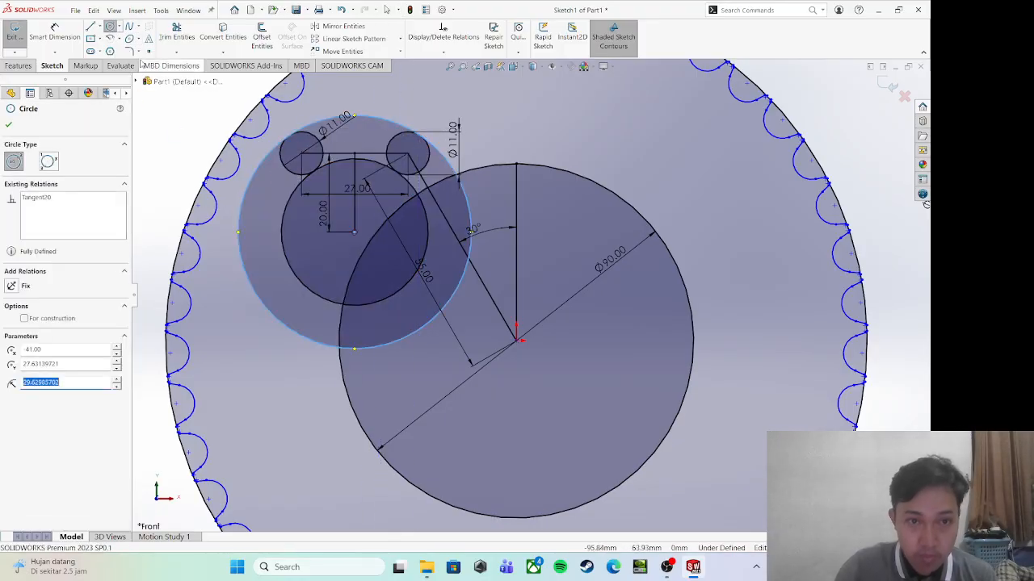
Trim away the lower and side arcs of the two large concentric circles and the two lines running to the origin
{"action": "left_click", "coordinate": [174, 34]}
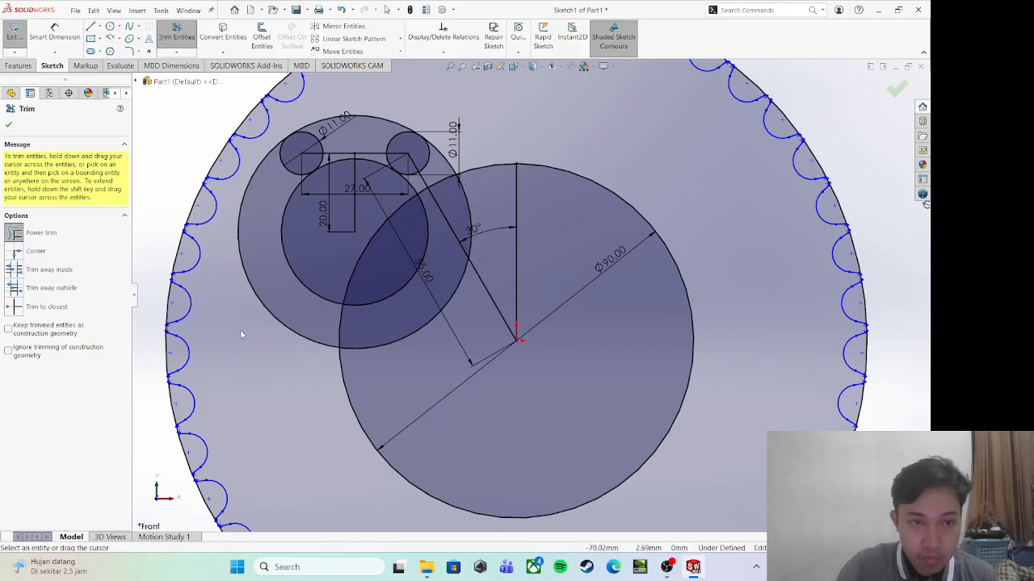
{"action": "mouse_move", "coordinate": [264, 335]}
{"action": "left_mouse_down"}
{"action": "mouse_move", "coordinate": [270, 307]}
{"action": "mouse_move", "coordinate": [311, 269]}
{"action": "left_mouse_up"}
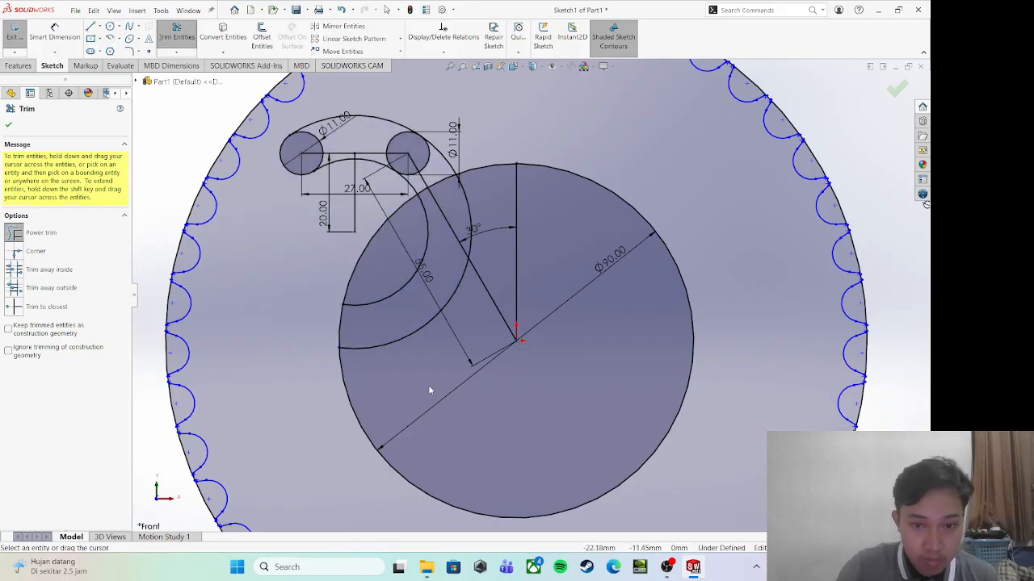
{"action": "mouse_move", "coordinate": [430, 391]}
{"action": "left_mouse_down"}
{"action": "mouse_move", "coordinate": [396, 286]}
{"action": "mouse_move", "coordinate": [464, 232]}
{"action": "mouse_move", "coordinate": [493, 286]}
{"action": "left_mouse_up"}
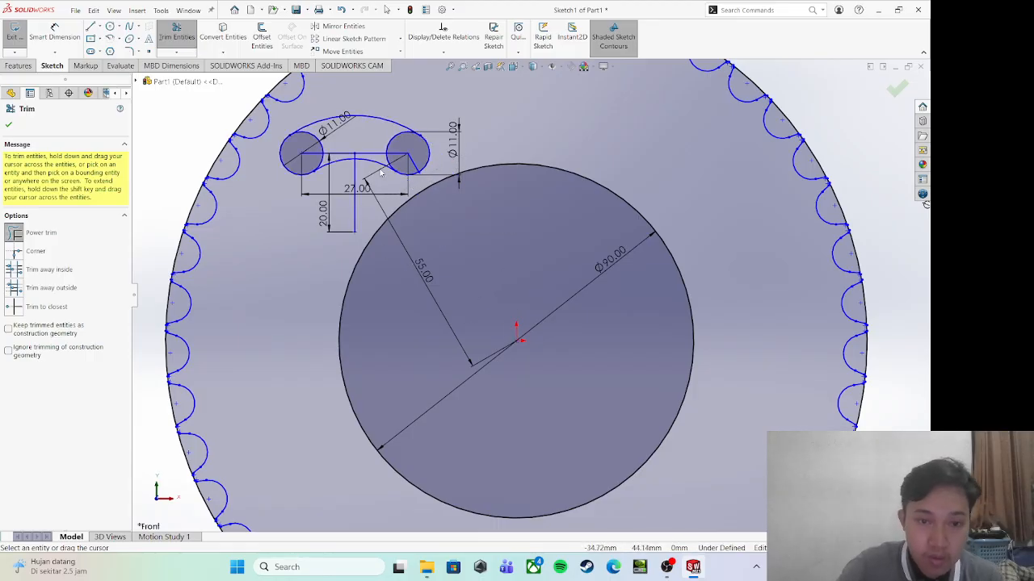
Trim the leftover lines and inner arcs between and inside the two 11 mm circles, leaving a closed curved slot outline
{"action": "scroll", "coordinate": [346, 177], "scroll_direction": "down", "scroll_amount": 3}
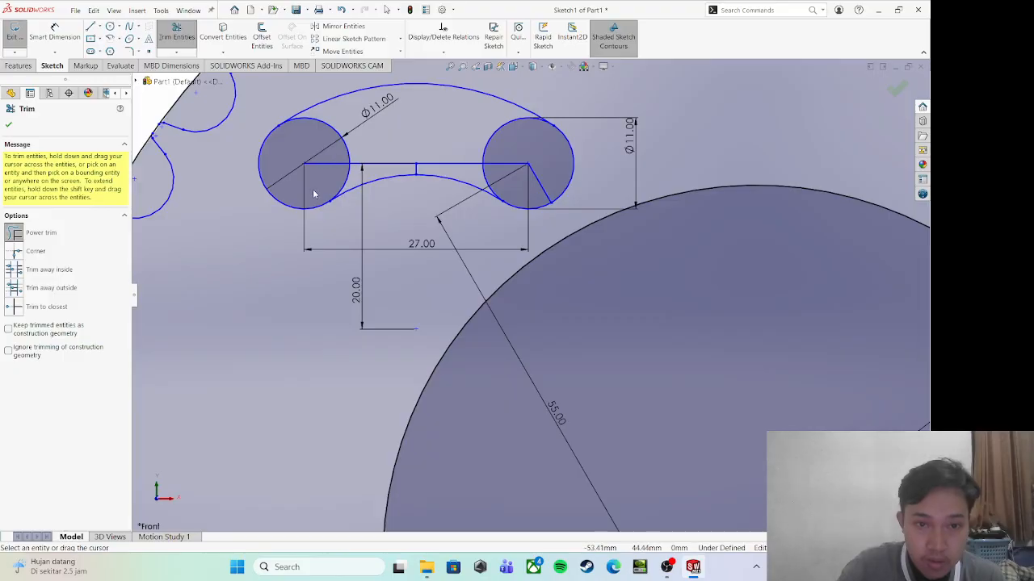
{"action": "mouse_move", "coordinate": [314, 194]}
{"action": "left_mouse_down"}
{"action": "mouse_move", "coordinate": [367, 152]}
{"action": "mouse_move", "coordinate": [377, 164]}
{"action": "mouse_move", "coordinate": [529, 171]}
{"action": "mouse_move", "coordinate": [494, 184]}
{"action": "mouse_move", "coordinate": [472, 174]}
{"action": "left_mouse_up"}
{"action": "scroll", "coordinate": [467, 186], "scroll_direction": "up", "scroll_amount": 6}
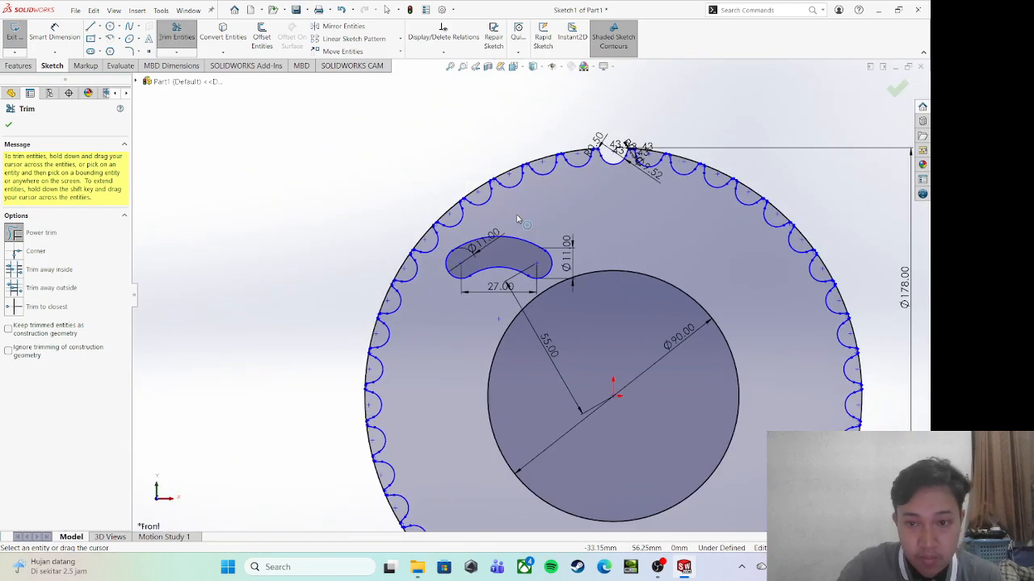
{"action": "scroll", "coordinate": [521, 222], "scroll_direction": "down", "scroll_amount": 2}
{"action": "left_click", "coordinate": [10, 124]}
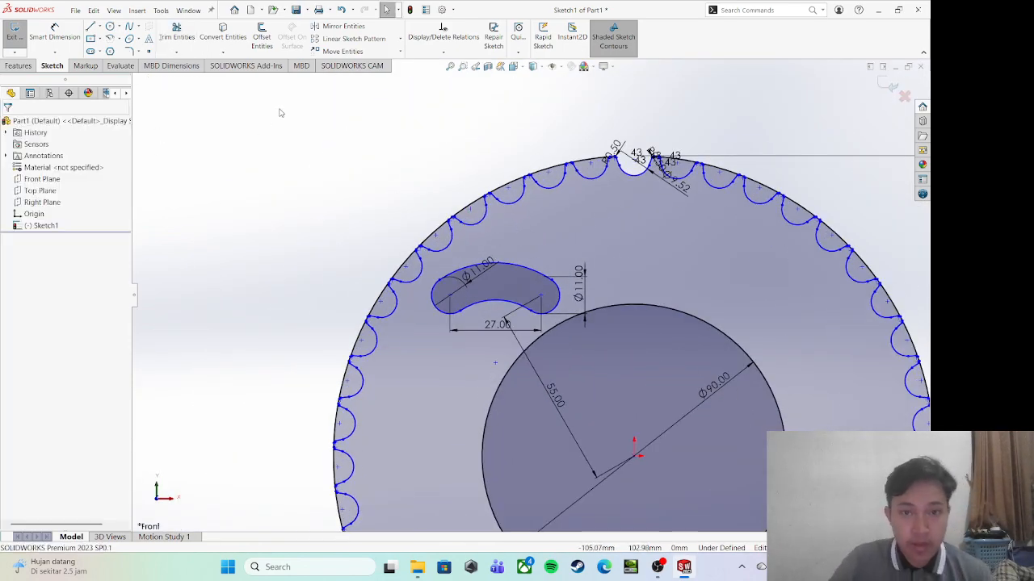
Create a circular sketch pattern of the slot's inner arc around the origin with 10 equally spaced instances over 360 degrees
{"action": "left_click", "coordinate": [400, 38]}
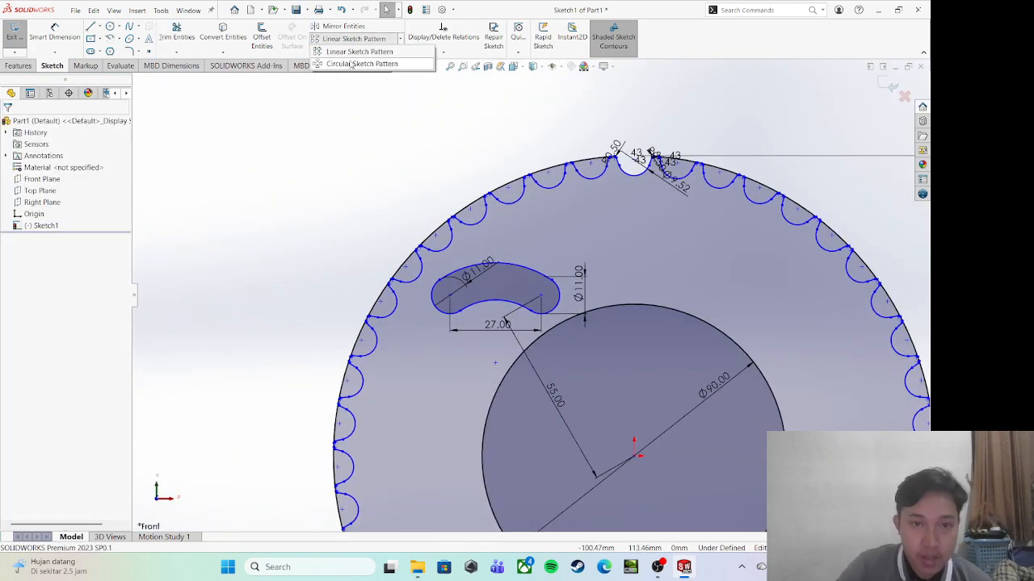
{"action": "left_click", "coordinate": [353, 64]}
{"action": "left_click", "coordinate": [489, 302]}
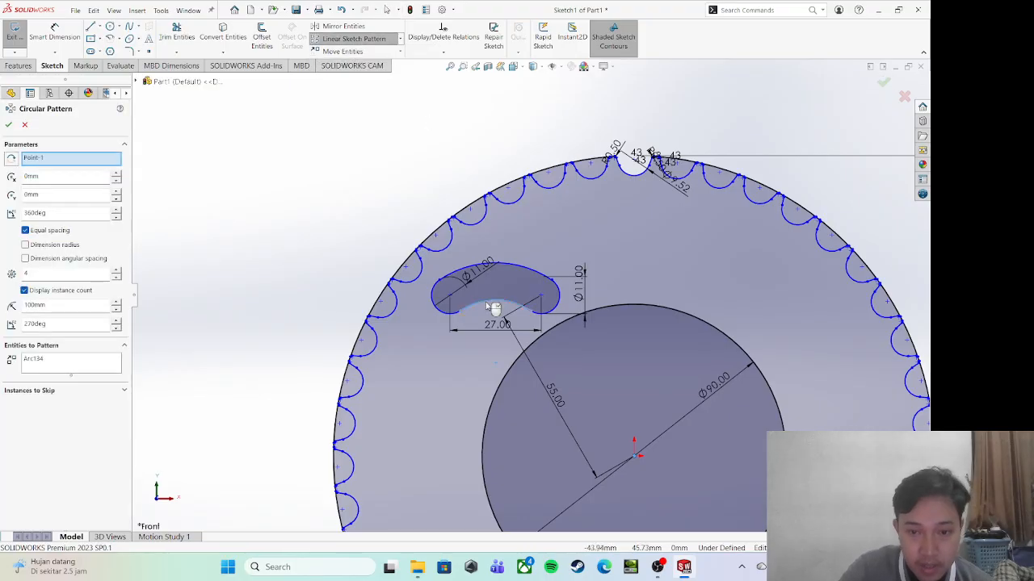
{"action": "left_click", "coordinate": [72, 274]}
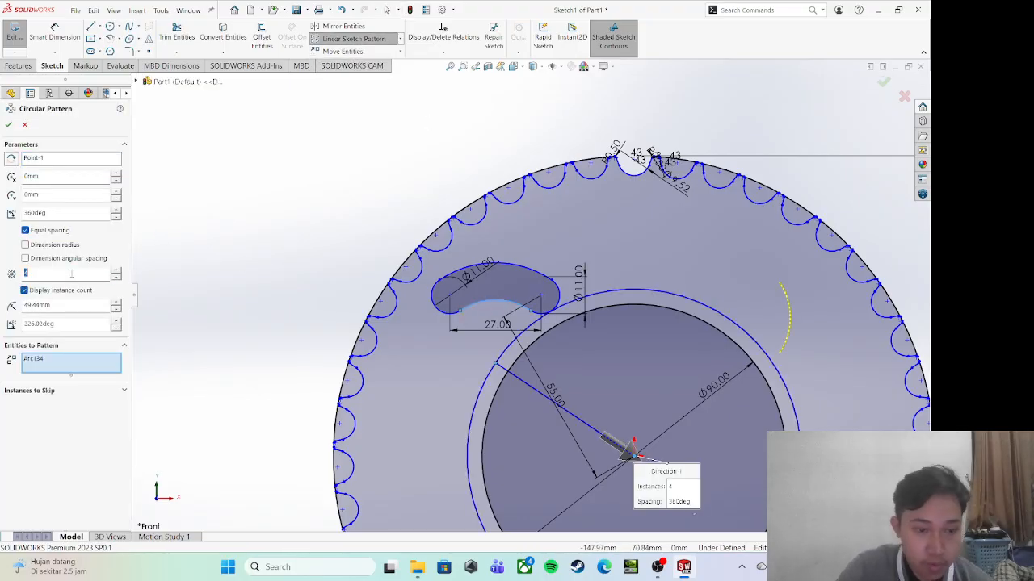
{"action": "type", "text": "10"}
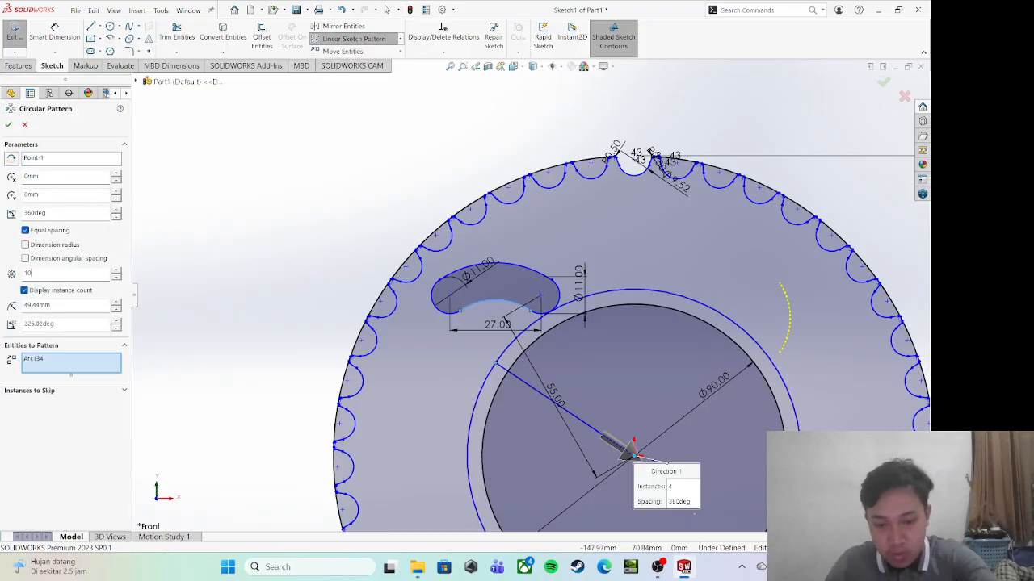
{"action": "left_click", "coordinate": [8, 124]}
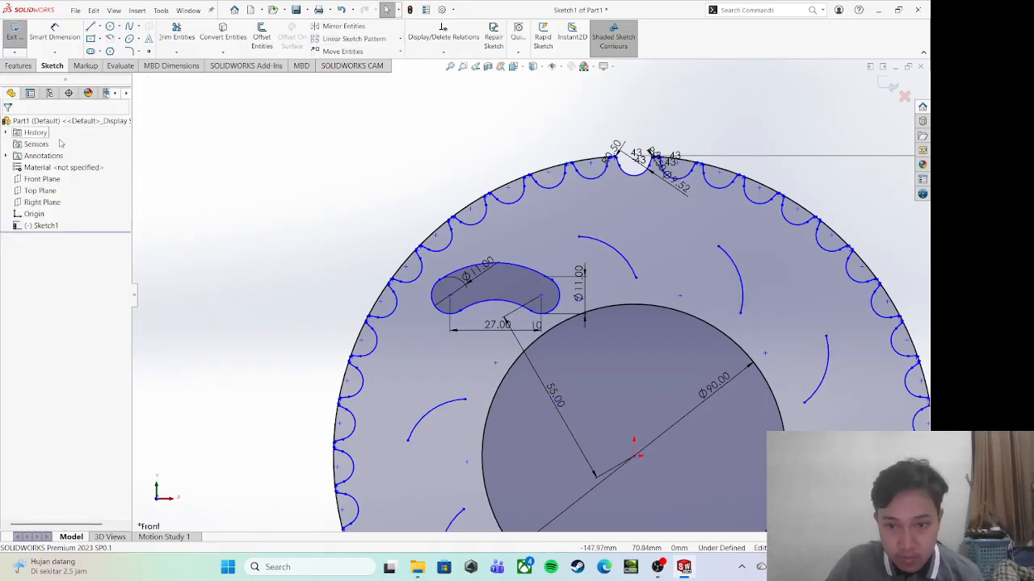
Create a circular sketch pattern of the slot's outer arc around the origin with 10 equally spaced instances over 360 degrees
{"action": "left_click", "coordinate": [400, 38]}
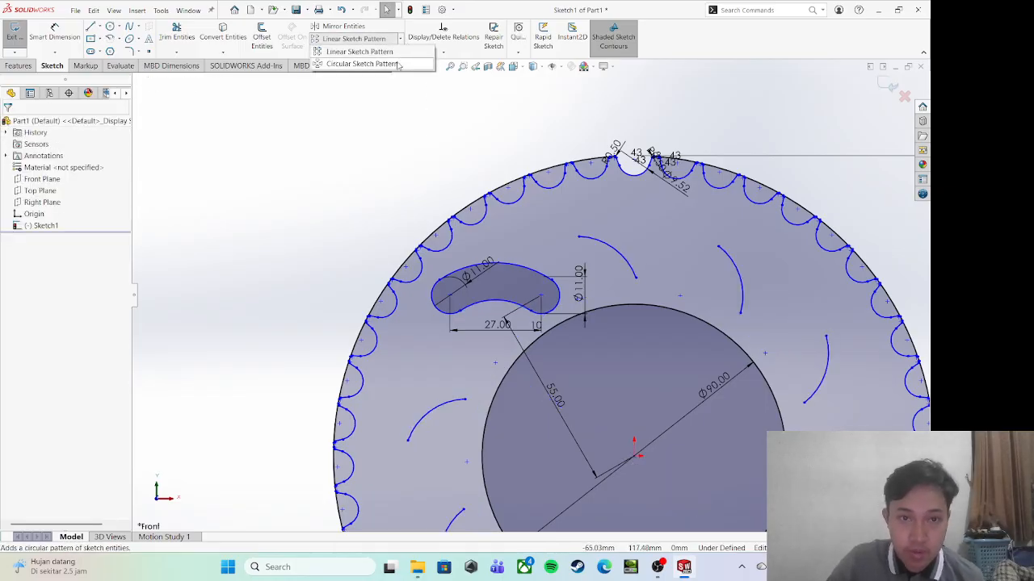
{"action": "left_click", "coordinate": [361, 63]}
{"action": "left_click", "coordinate": [505, 265]}
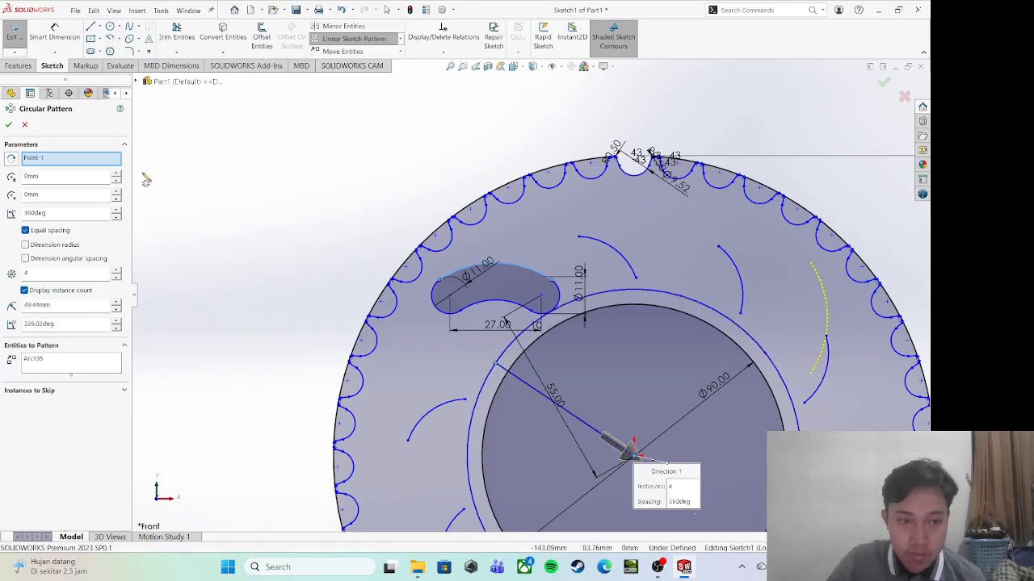
{"action": "left_click", "coordinate": [70, 275]}
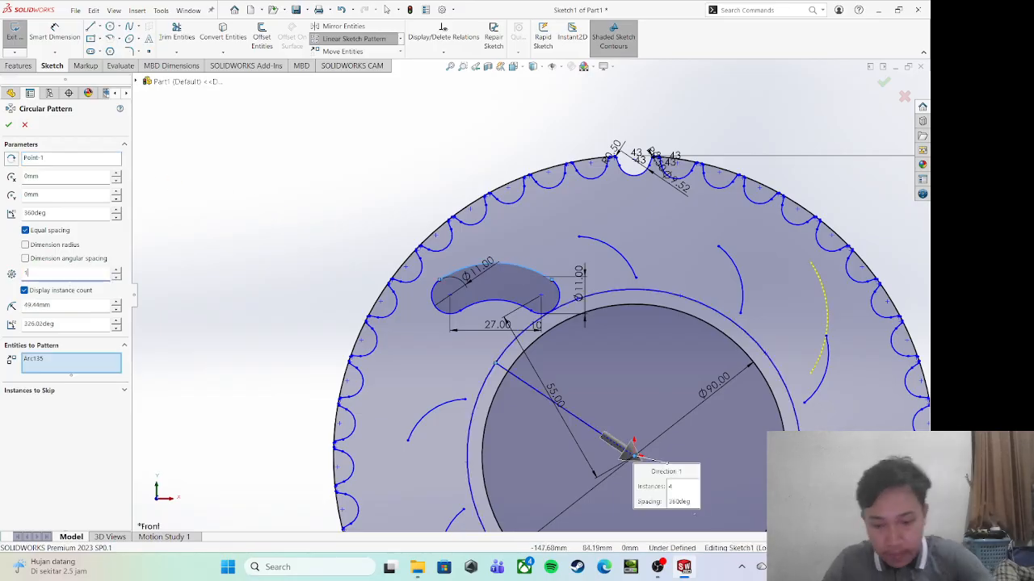
{"action": "type", "text": "10"}
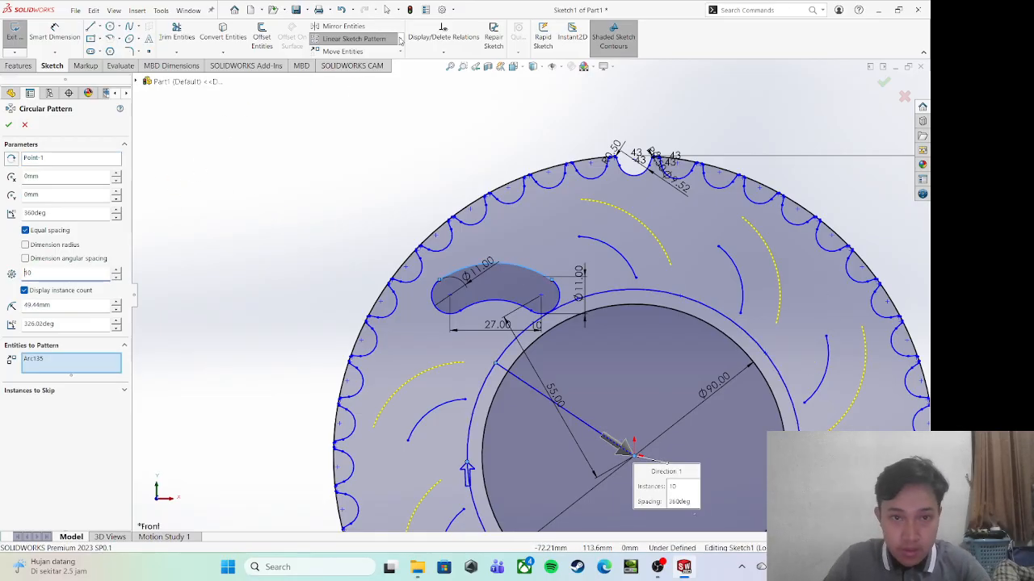
{"action": "key", "text": "Return"}
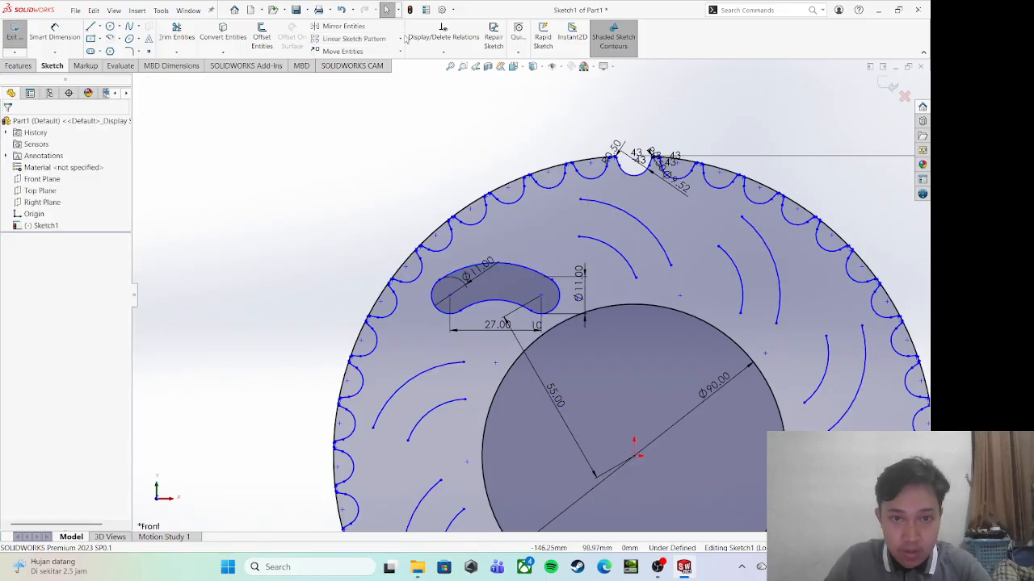
Create a circular sketch pattern of the slot's right end arc around the origin with 10 equally spaced instances over 360 degrees
{"action": "left_click", "coordinate": [401, 39]}
{"action": "left_click", "coordinate": [355, 63]}
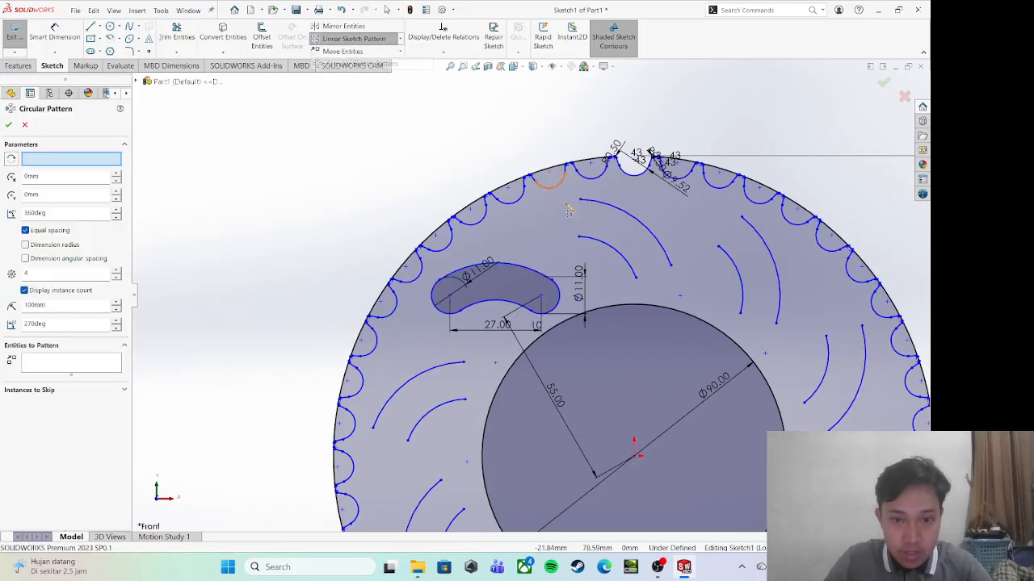
{"action": "left_click", "coordinate": [563, 299]}
{"action": "left_click", "coordinate": [95, 274]}
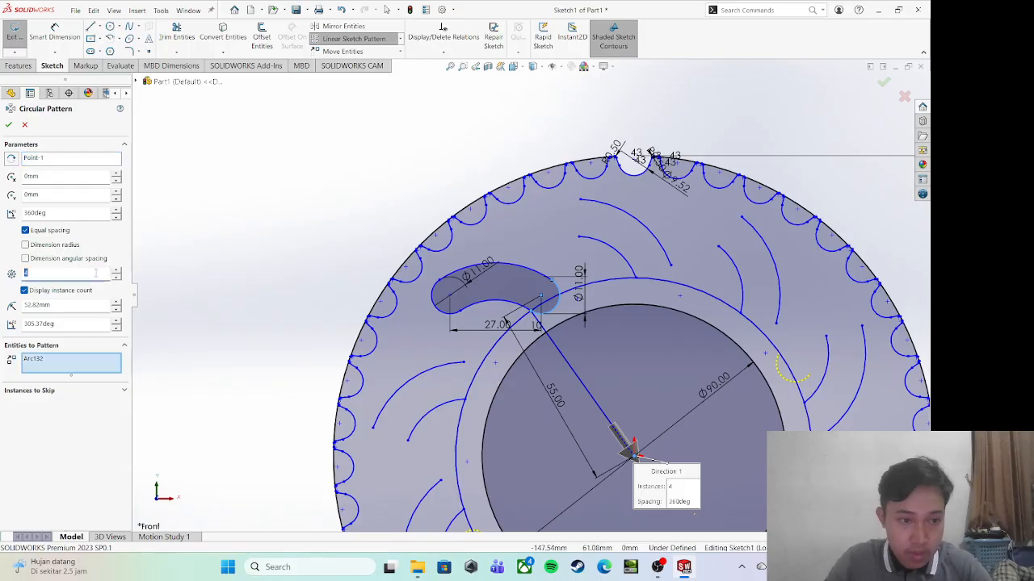
{"action": "type", "text": "10"}
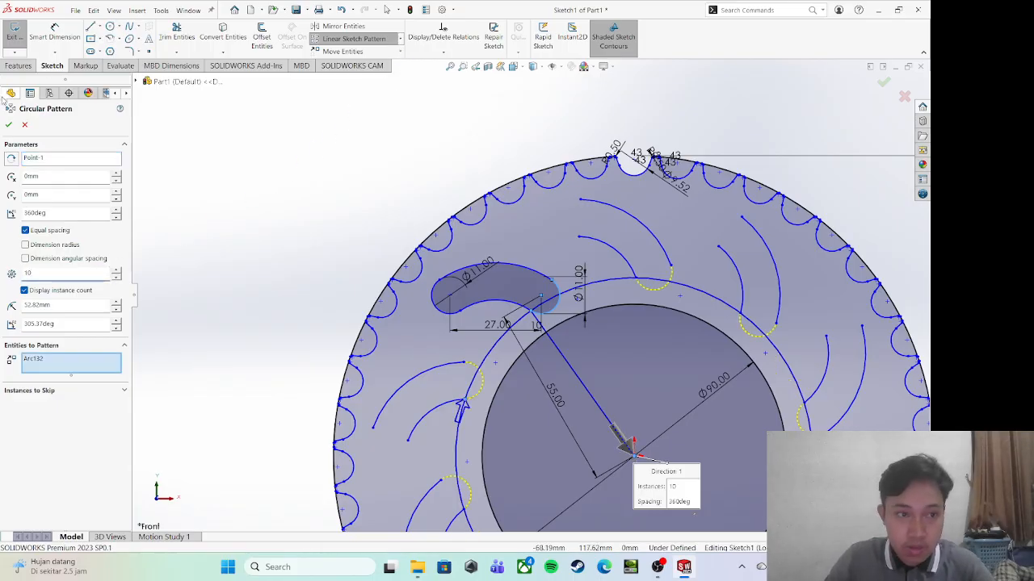
{"action": "left_click", "coordinate": [9, 125]}
Create a circular sketch pattern of the slot's left end arc around the origin with 10 equally spaced instances over 360 degrees
{"action": "left_click", "coordinate": [400, 38]}
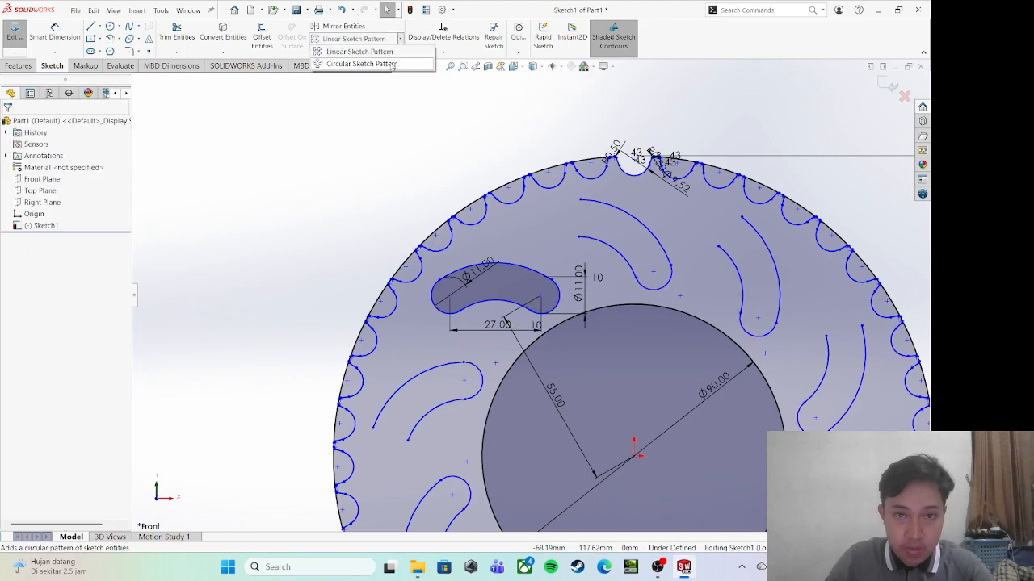
{"action": "left_click", "coordinate": [391, 65]}
{"action": "left_click", "coordinate": [438, 295]}
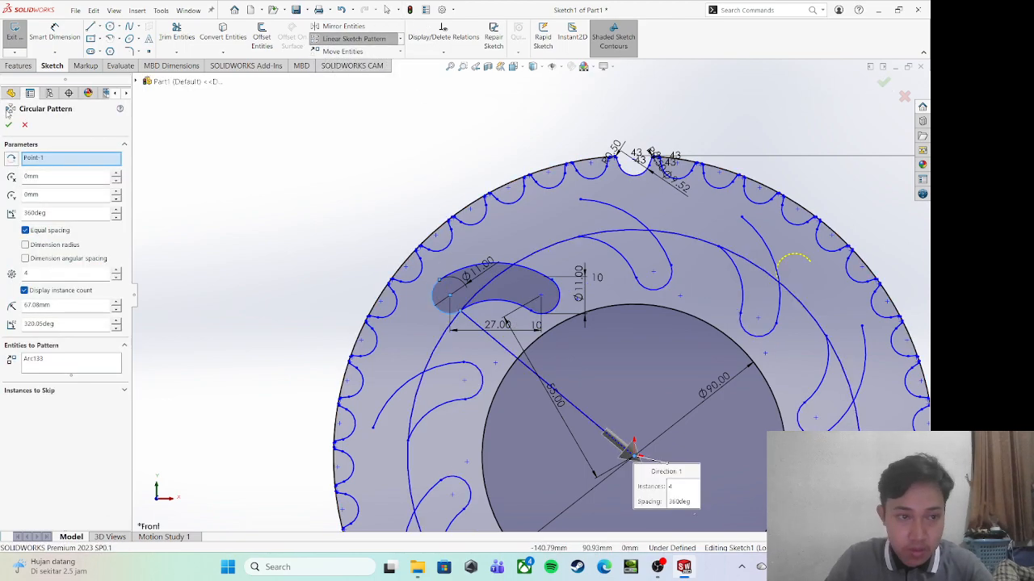
{"action": "left_click", "coordinate": [53, 272]}
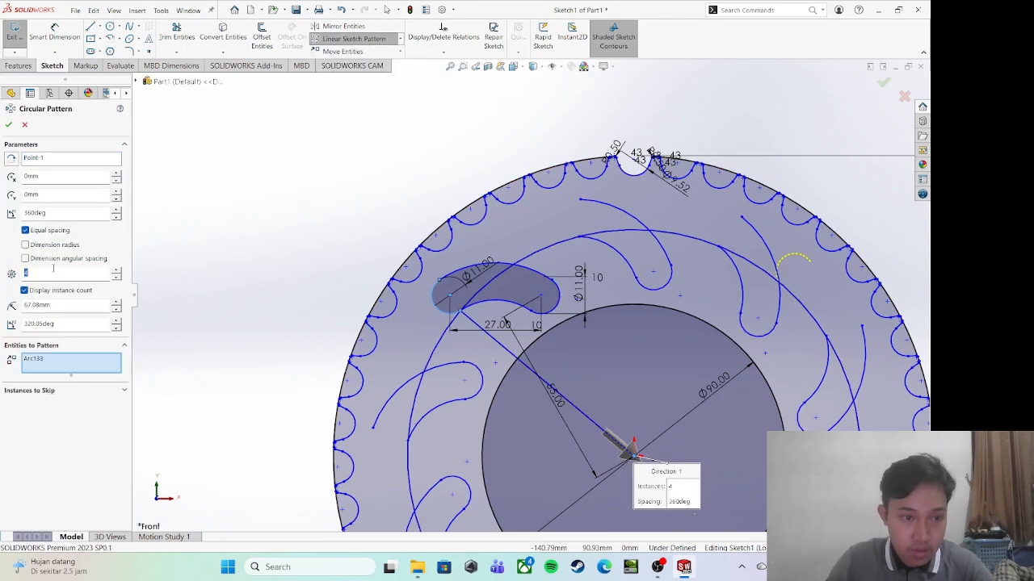
{"action": "type", "text": "10"}
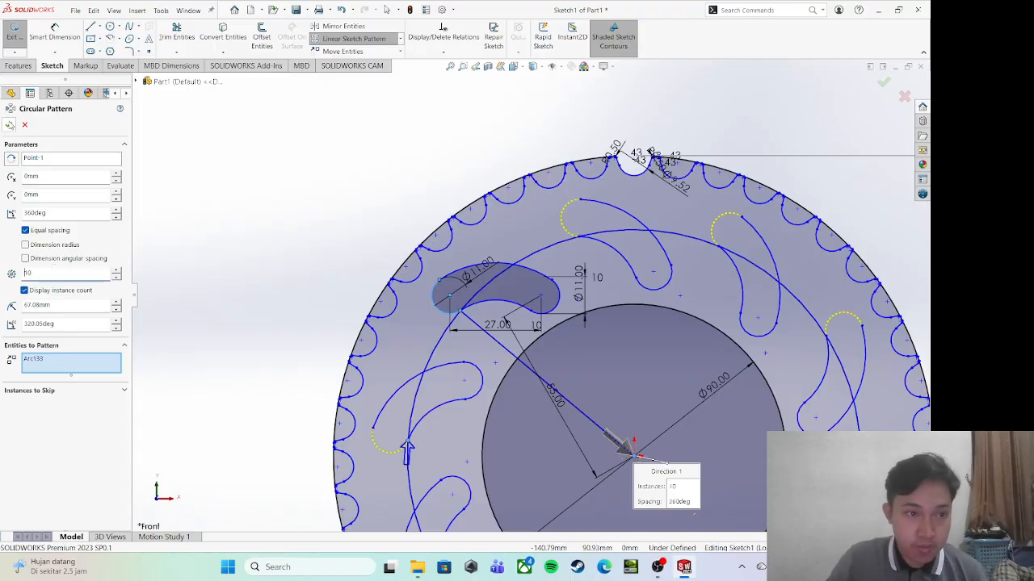
{"action": "key", "text": "Return"}
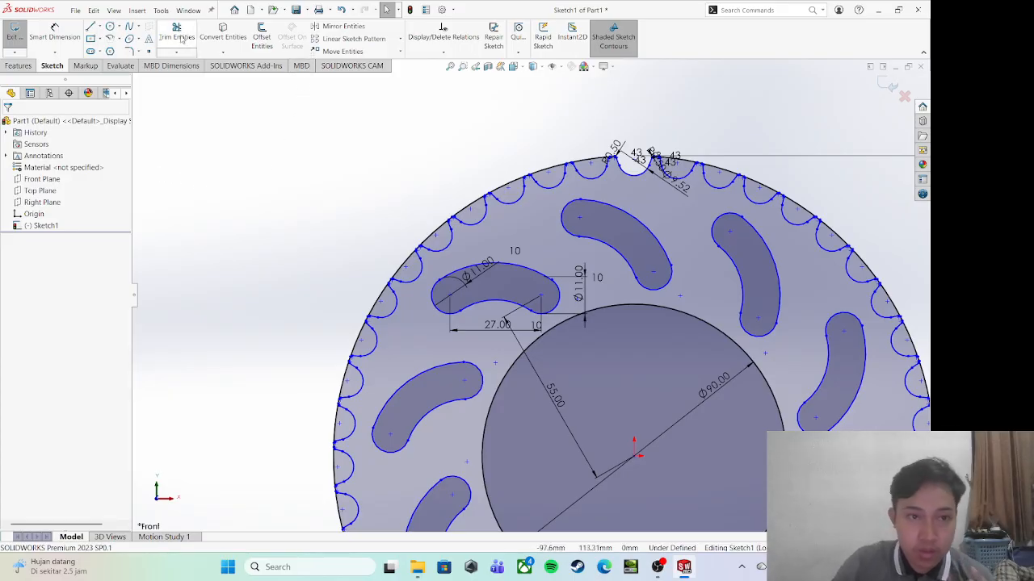
Trim the 178 mm circle's segments across the notches along the sprocket's upper-left edge, starting beside the open top notch
{"action": "left_click", "coordinate": [176, 36]}
{"action": "scroll", "coordinate": [576, 176], "scroll_direction": "down", "scroll_amount": 3}
{"action": "left_click_drag", "start_coordinate": [586, 161], "coordinate": [583, 191]}
{"action": "left_click_drag", "start_coordinate": [527, 156], "coordinate": [523, 195]}
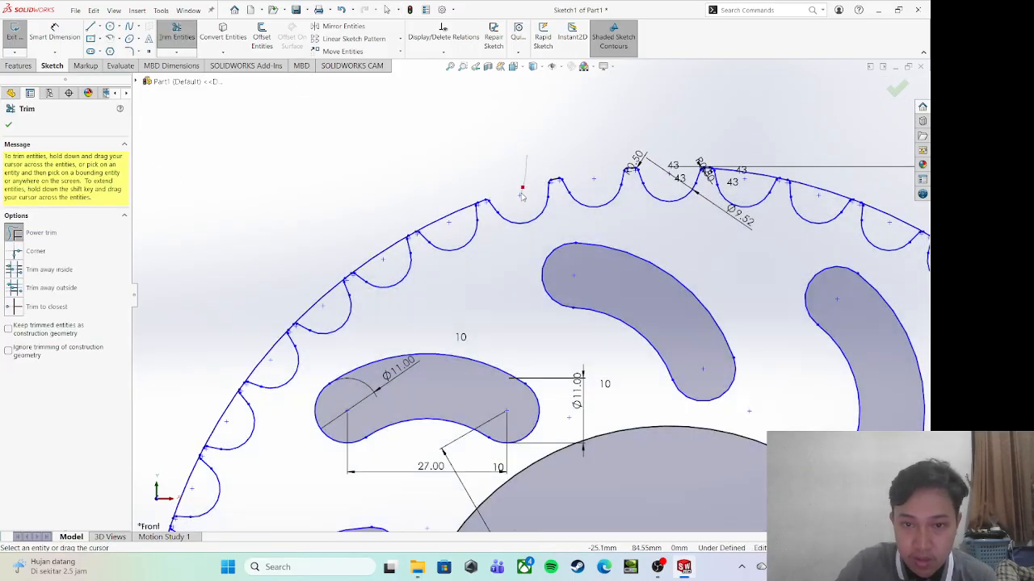
{"action": "mouse_move", "coordinate": [445, 182]}
{"action": "left_mouse_down"}
{"action": "mouse_move", "coordinate": [444, 230]}
{"action": "mouse_move", "coordinate": [388, 260]}
{"action": "left_mouse_up"}
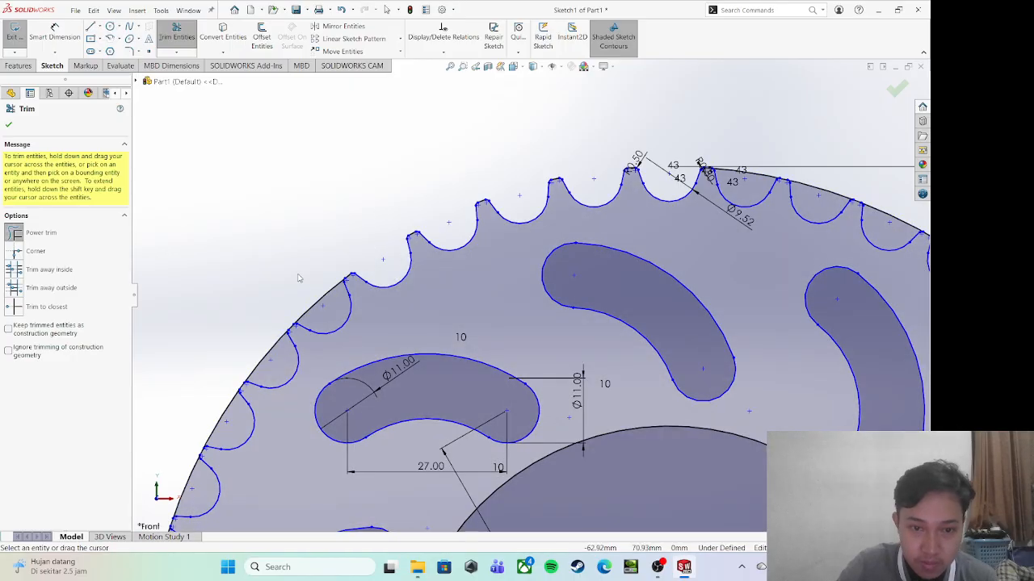
{"action": "mouse_move", "coordinate": [300, 276]}
{"action": "left_mouse_down"}
{"action": "mouse_move", "coordinate": [313, 313]}
{"action": "mouse_move", "coordinate": [276, 352]}
{"action": "left_mouse_up"}
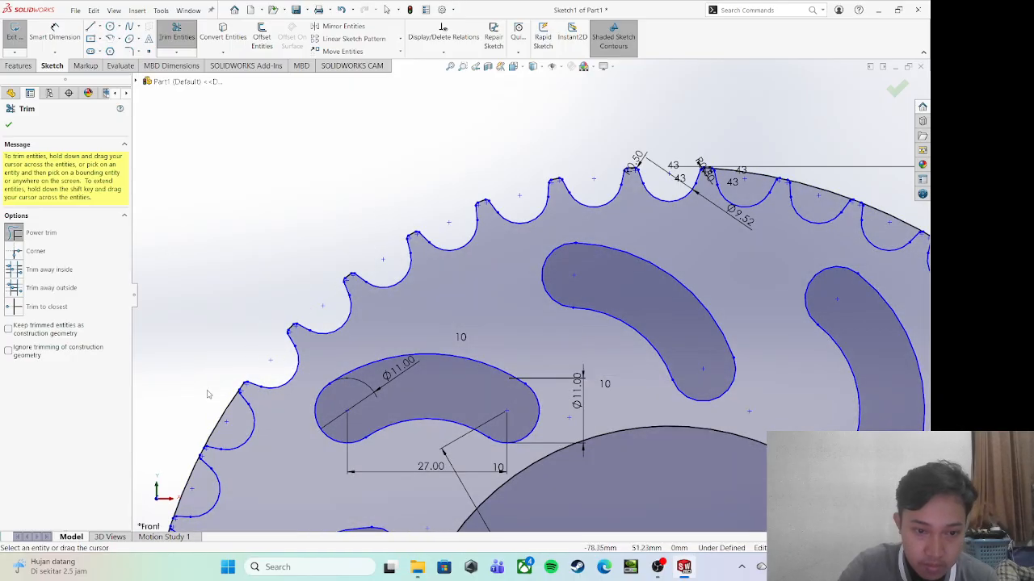
{"action": "left_click_drag", "start_coordinate": [208, 390], "coordinate": [227, 412]}
Trim the 178 mm circle's segments across the next notches down the sprocket's left edge
{"action": "scroll", "coordinate": [242, 421], "scroll_direction": "up", "scroll_amount": 5}
{"action": "scroll", "coordinate": [496, 315], "scroll_direction": "down", "scroll_amount": 4}
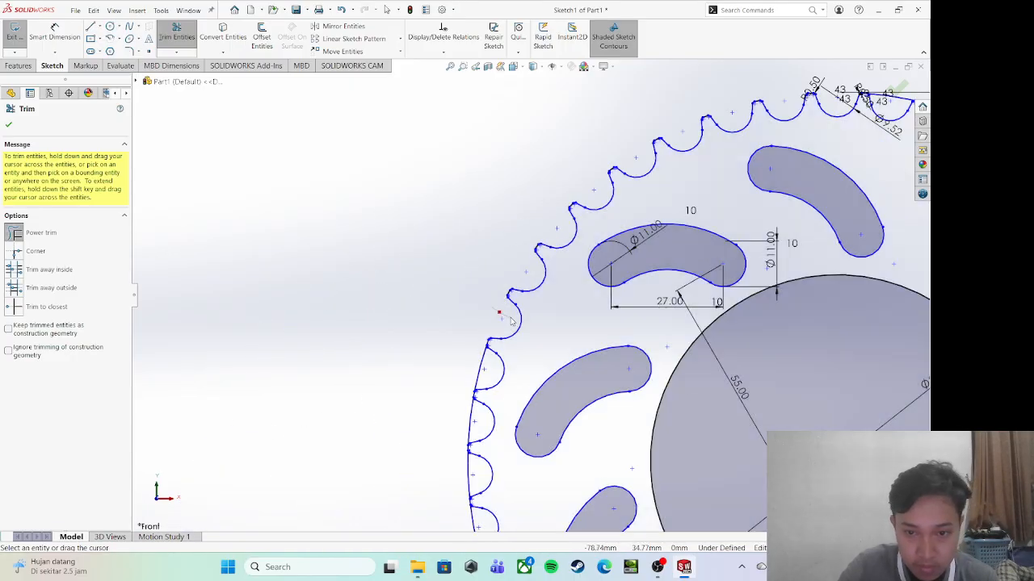
{"action": "mouse_move", "coordinate": [468, 366]}
{"action": "left_mouse_down"}
{"action": "mouse_move", "coordinate": [485, 371]}
{"action": "mouse_move", "coordinate": [474, 418]}
{"action": "left_mouse_up"}
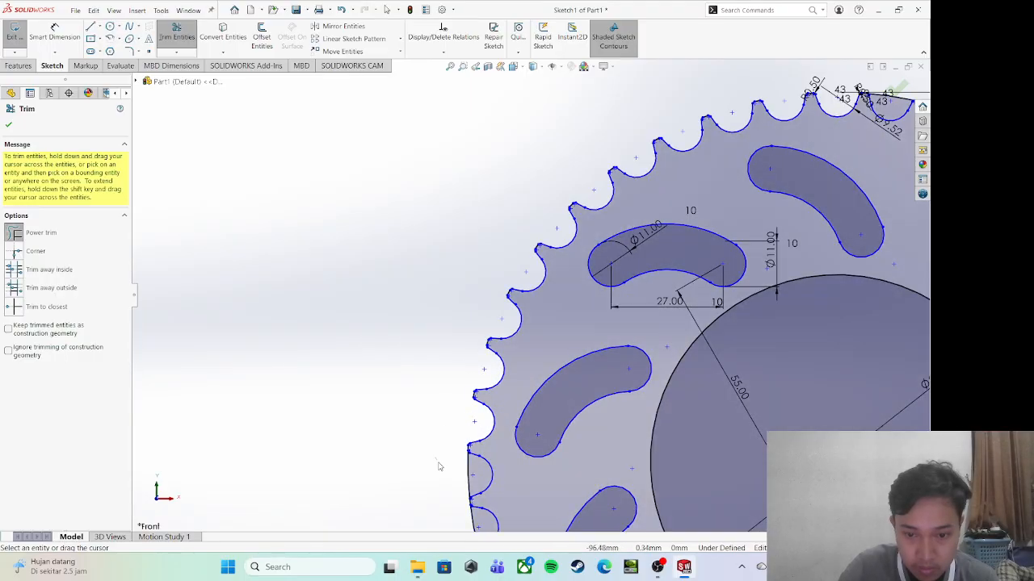
{"action": "left_click_drag", "start_coordinate": [436, 458], "coordinate": [471, 464]}
Trim the 178 mm circle's segments across the notches along the sprocket's lower-left edge
{"action": "scroll", "coordinate": [471, 467], "scroll_direction": "up", "scroll_amount": 5}
{"action": "scroll", "coordinate": [464, 470], "scroll_direction": "down", "scroll_amount": 5}
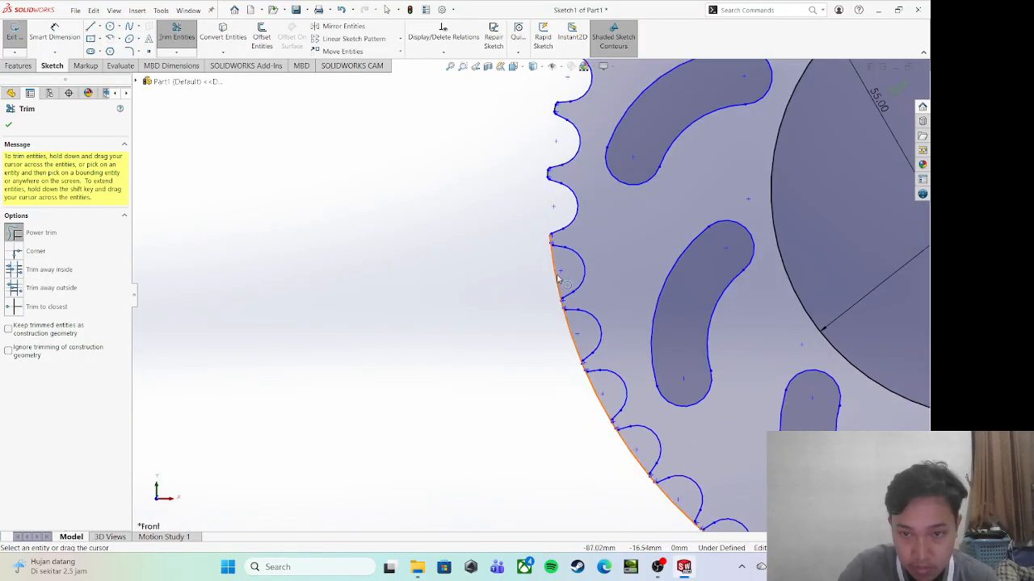
{"action": "left_click_drag", "start_coordinate": [556, 286], "coordinate": [563, 283]}
{"action": "left_click_drag", "start_coordinate": [541, 358], "coordinate": [579, 337]}
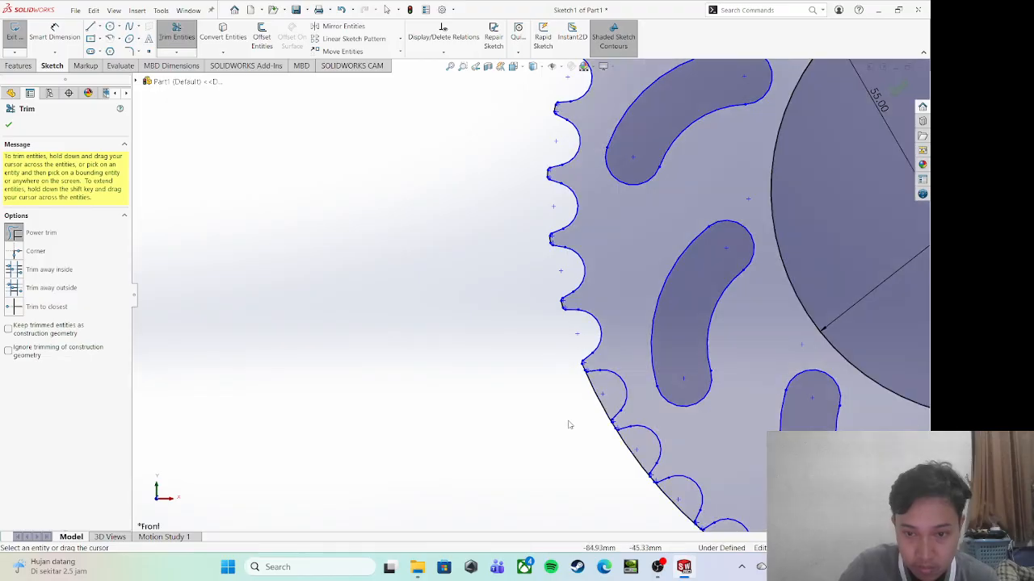
{"action": "left_click_drag", "start_coordinate": [568, 426], "coordinate": [605, 404]}
{"action": "left_click_drag", "start_coordinate": [611, 471], "coordinate": [633, 449]}
{"action": "left_click_drag", "start_coordinate": [648, 515], "coordinate": [676, 499]}
Trim the 178 mm circle's segments across the notches where the lower-left edge curves into the sprocket's bottom
{"action": "scroll", "coordinate": [674, 510], "scroll_direction": "up", "scroll_amount": 3}
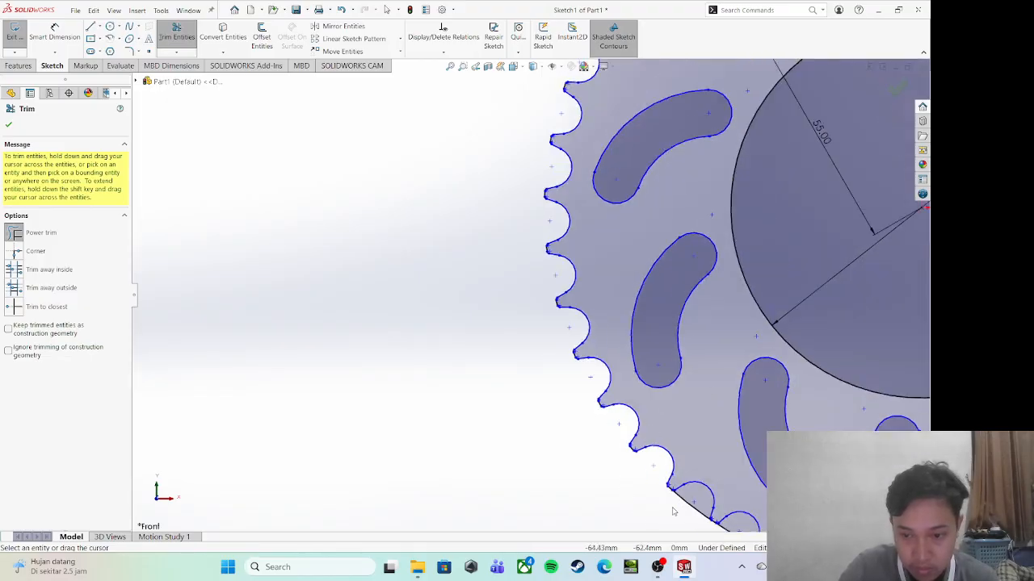
{"action": "scroll", "coordinate": [665, 470], "scroll_direction": "down", "scroll_amount": 3}
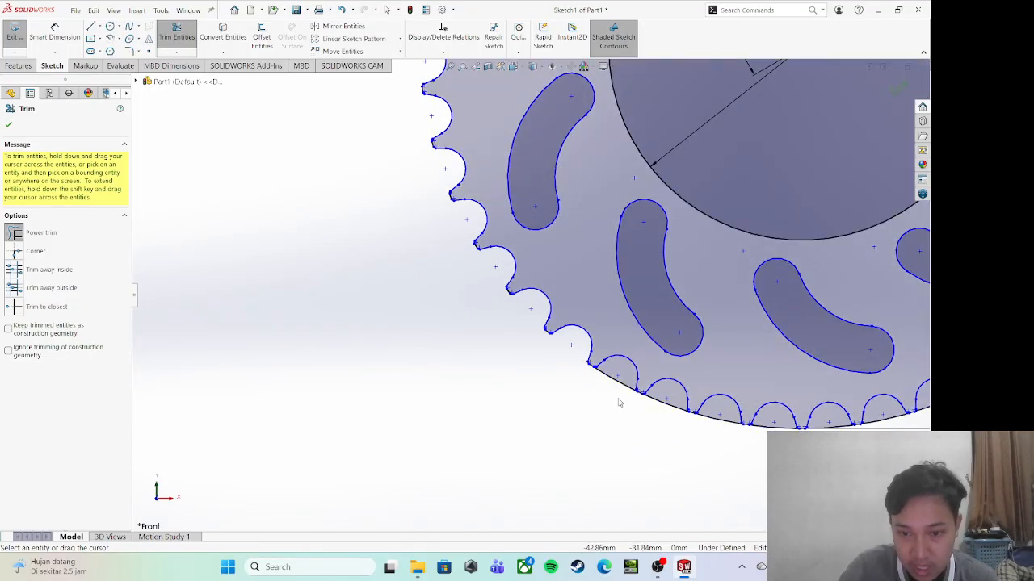
{"action": "left_click_drag", "start_coordinate": [656, 427], "coordinate": [669, 404]}
{"action": "left_click_drag", "start_coordinate": [712, 434], "coordinate": [722, 416]}
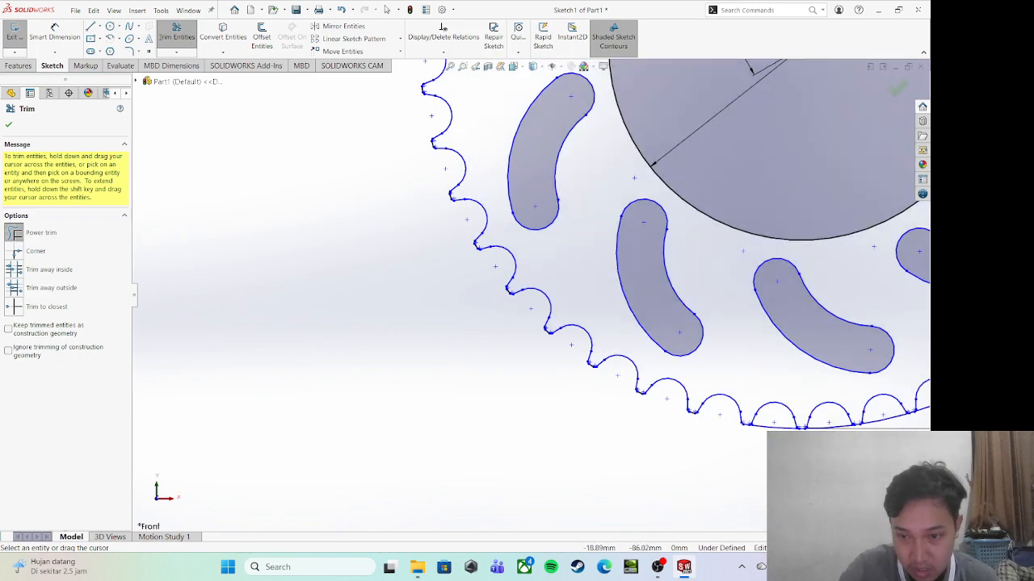
{"action": "left_click_drag", "start_coordinate": [767, 443], "coordinate": [781, 427]}
{"action": "left_click", "coordinate": [835, 428]}
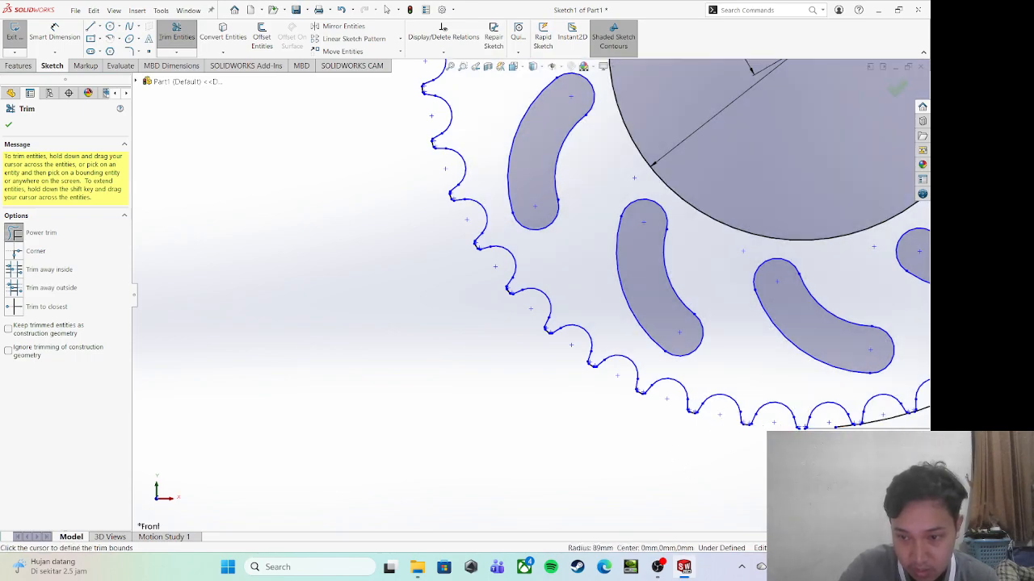
{"action": "left_click", "coordinate": [341, 9]}
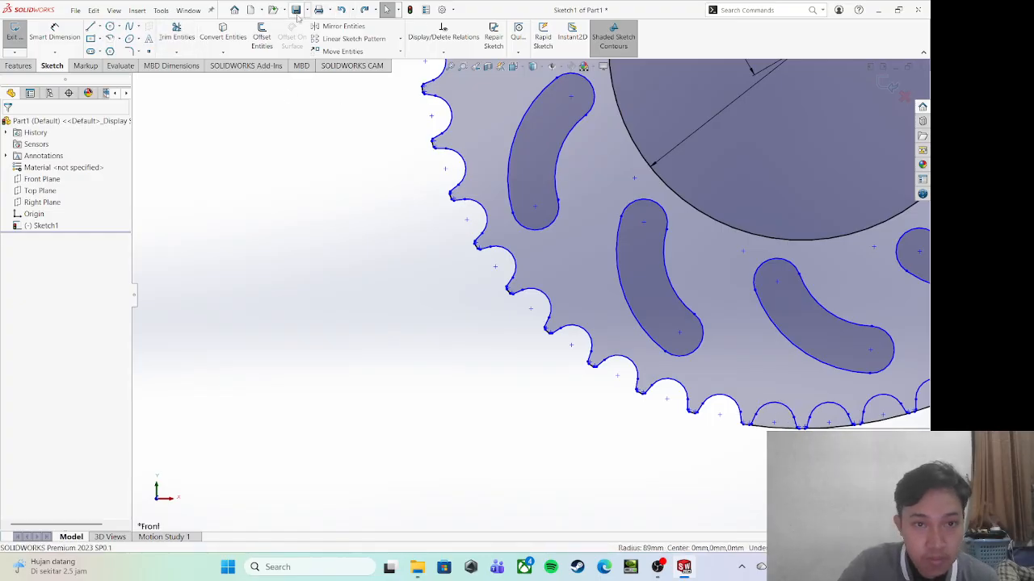
Trim the 178 mm circle's segments across the notches from the sprocket's bottom towards its lower-right edge
{"action": "left_click", "coordinate": [176, 36]}
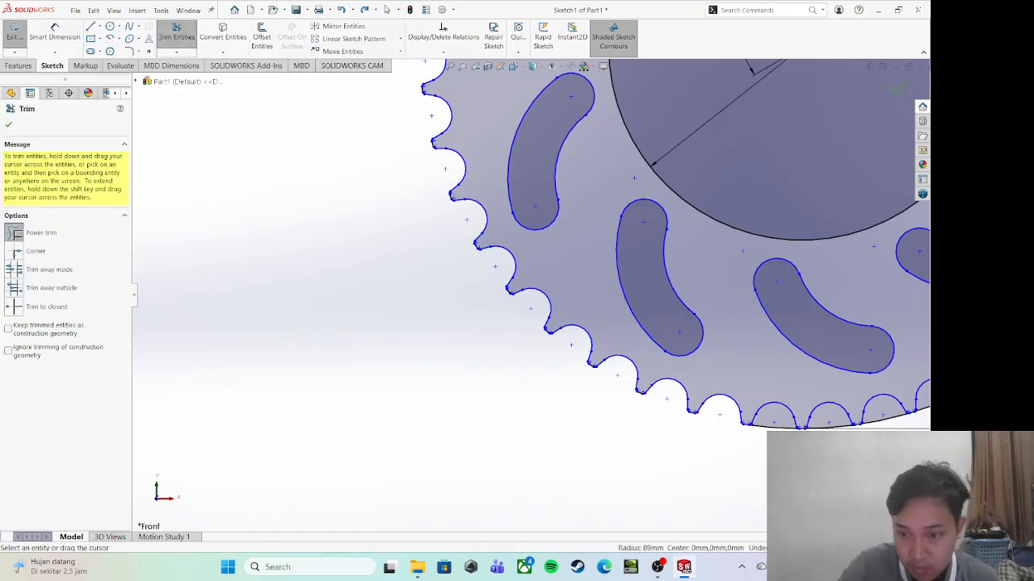
{"action": "scroll", "coordinate": [816, 428], "scroll_direction": "up", "scroll_amount": 3}
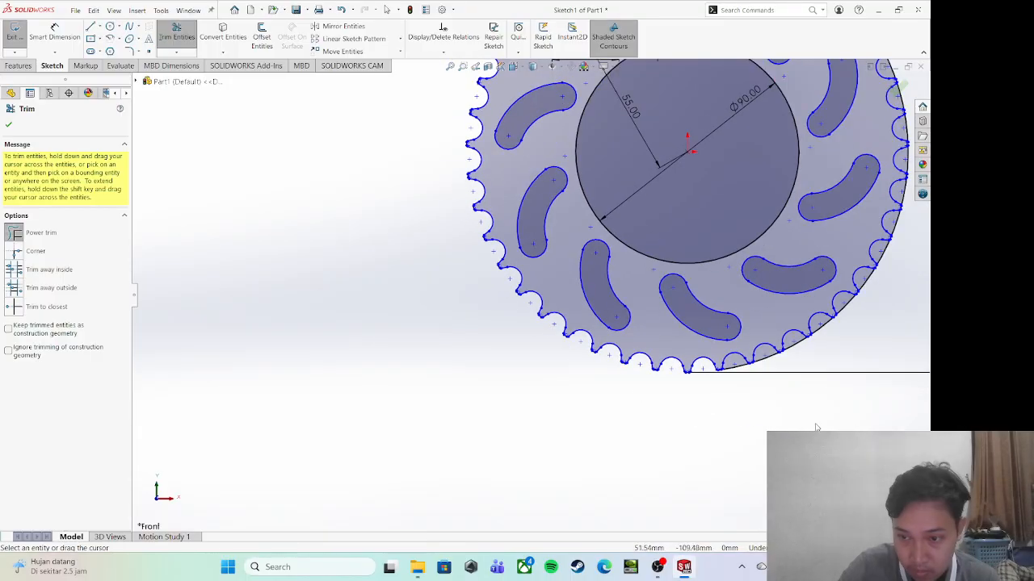
{"action": "scroll", "coordinate": [558, 290], "scroll_direction": "up", "scroll_amount": 2}
{"action": "scroll", "coordinate": [566, 267], "scroll_direction": "down", "scroll_amount": 5}
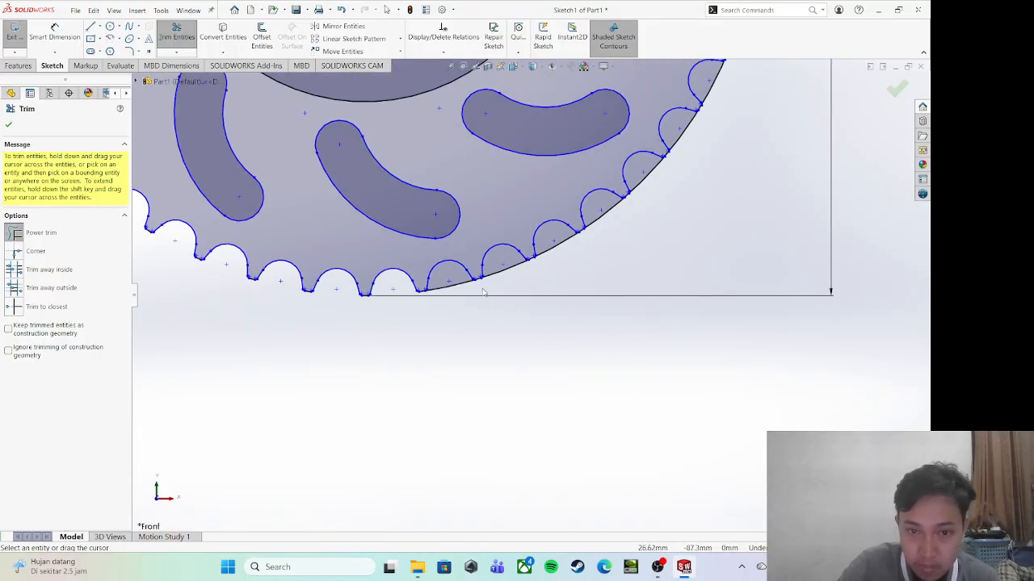
{"action": "left_click_drag", "start_coordinate": [448, 292], "coordinate": [446, 285]}
{"action": "mouse_move", "coordinate": [516, 283]}
{"action": "left_mouse_down"}
{"action": "mouse_move", "coordinate": [506, 268]}
{"action": "mouse_move", "coordinate": [598, 249]}
{"action": "mouse_move", "coordinate": [609, 211]}
{"action": "mouse_move", "coordinate": [621, 226]}
{"action": "left_mouse_up"}
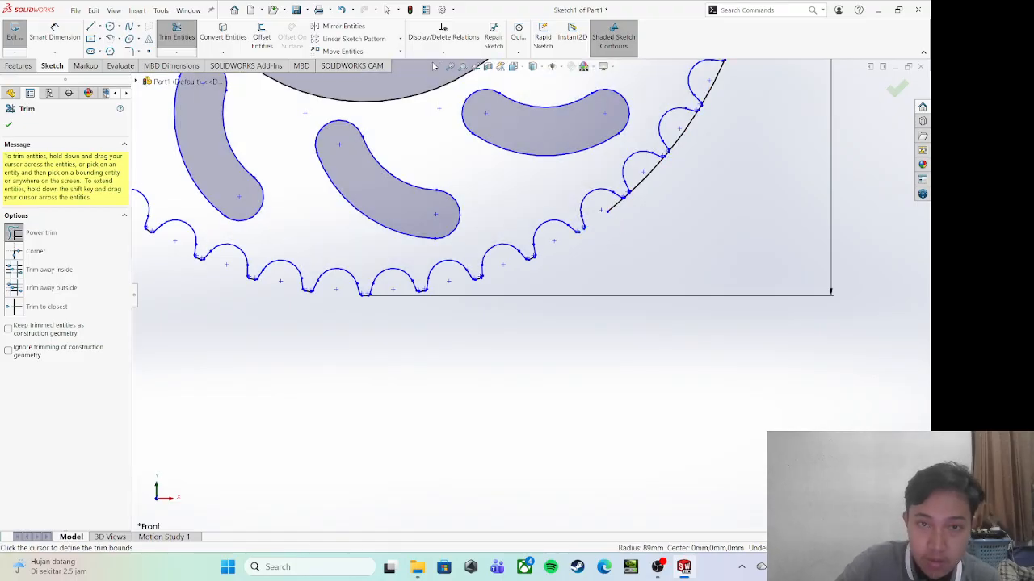
Undo the last trim and power-trim the outer circle's segments across the tooth gaps at the gear's lower right
{"action": "left_click", "coordinate": [343, 9]}
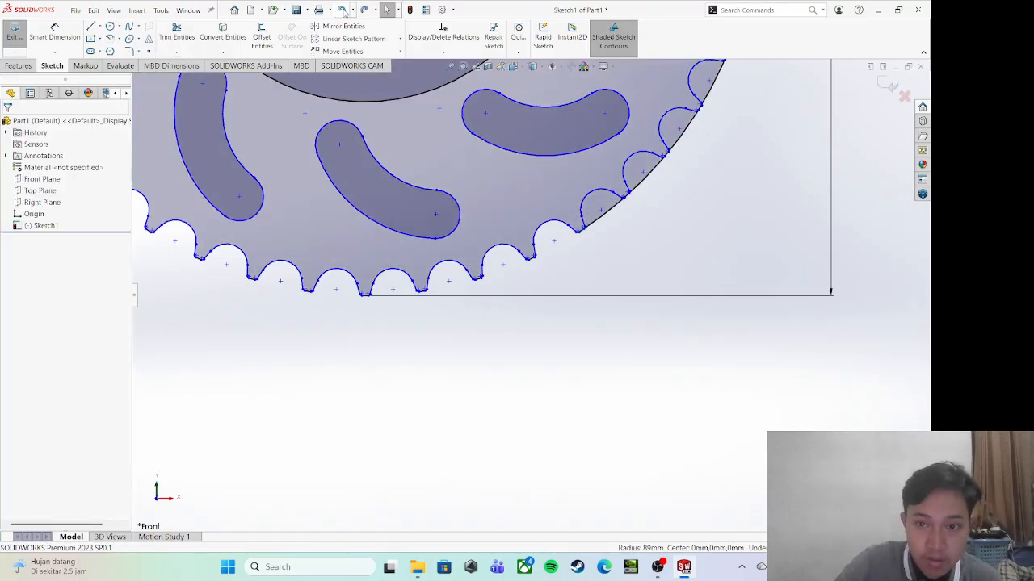
{"action": "left_click", "coordinate": [176, 34]}
{"action": "mouse_move", "coordinate": [621, 215]}
{"action": "left_mouse_down"}
{"action": "mouse_move", "coordinate": [662, 193]}
{"action": "mouse_move", "coordinate": [675, 218]}
{"action": "mouse_move", "coordinate": [648, 231]}
{"action": "mouse_move", "coordinate": [646, 260]}
{"action": "mouse_move", "coordinate": [558, 245]}
{"action": "mouse_move", "coordinate": [719, 176]}
{"action": "mouse_move", "coordinate": [674, 139]}
{"action": "mouse_move", "coordinate": [709, 141]}
{"action": "left_mouse_up"}
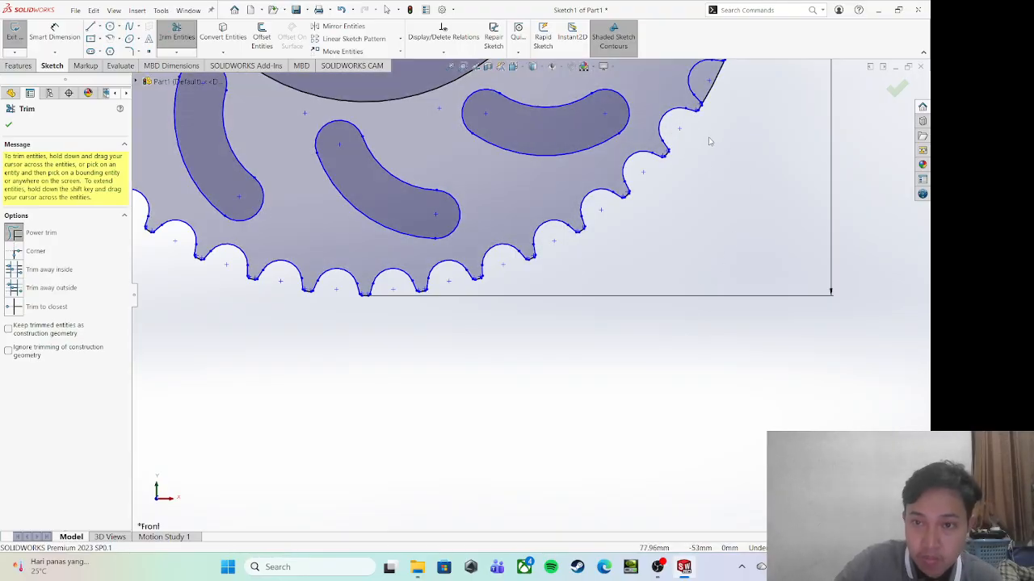
{"action": "scroll", "coordinate": [715, 90], "scroll_direction": "up", "scroll_amount": 5}
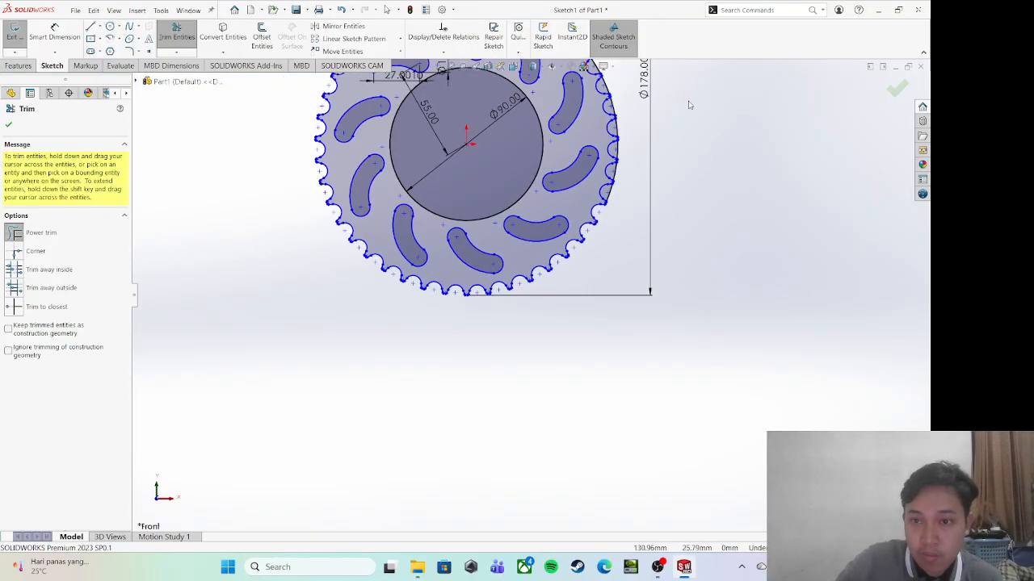
Trim away the outer circle's segments across the tooth gaps along the gear's right side
{"action": "scroll", "coordinate": [690, 105], "scroll_direction": "down", "scroll_amount": 4}
{"action": "mouse_move", "coordinate": [518, 341]}
{"action": "left_mouse_down"}
{"action": "mouse_move", "coordinate": [491, 331]}
{"action": "mouse_move", "coordinate": [530, 250]}
{"action": "mouse_move", "coordinate": [528, 207]}
{"action": "mouse_move", "coordinate": [514, 199]}
{"action": "mouse_move", "coordinate": [503, 161]}
{"action": "mouse_move", "coordinate": [505, 116]}
{"action": "mouse_move", "coordinate": [496, 115]}
{"action": "left_mouse_up"}
{"action": "scroll", "coordinate": [496, 115], "scroll_direction": "up", "scroll_amount": 4}
{"action": "scroll", "coordinate": [499, 118], "scroll_direction": "down", "scroll_amount": 2}
{"action": "scroll", "coordinate": [532, 224], "scroll_direction": "down", "scroll_amount": 2}
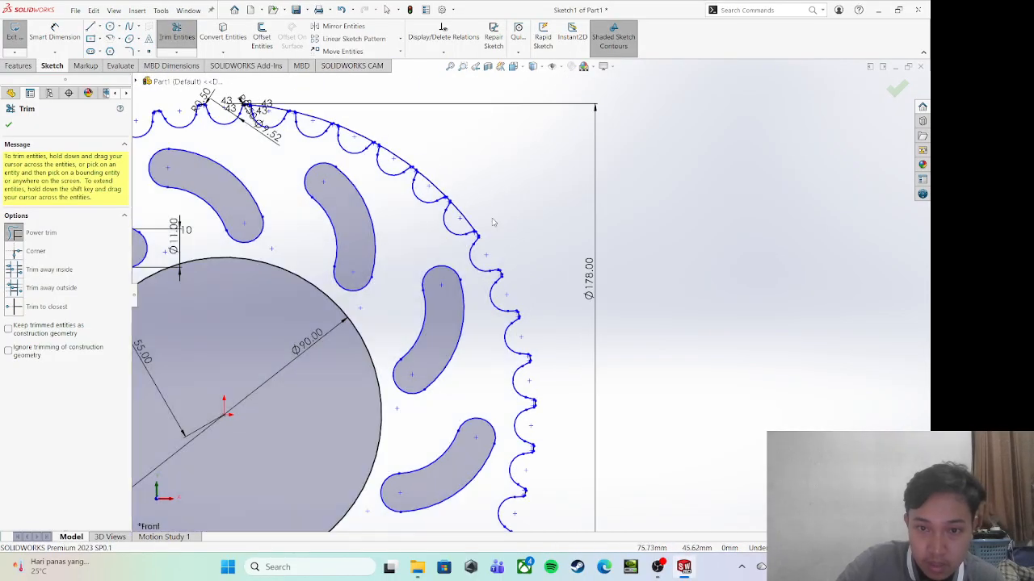
Trim the remaining outer circle segments across the tooth gaps at the gear's upper right and finish trimming
{"action": "mouse_move", "coordinate": [454, 172]}
{"action": "left_mouse_down"}
{"action": "mouse_move", "coordinate": [365, 144]}
{"action": "mouse_move", "coordinate": [342, 105]}
{"action": "mouse_move", "coordinate": [317, 119]}
{"action": "mouse_move", "coordinate": [286, 101]}
{"action": "left_mouse_up"}
{"action": "scroll", "coordinate": [307, 162], "scroll_direction": "up", "scroll_amount": 3}
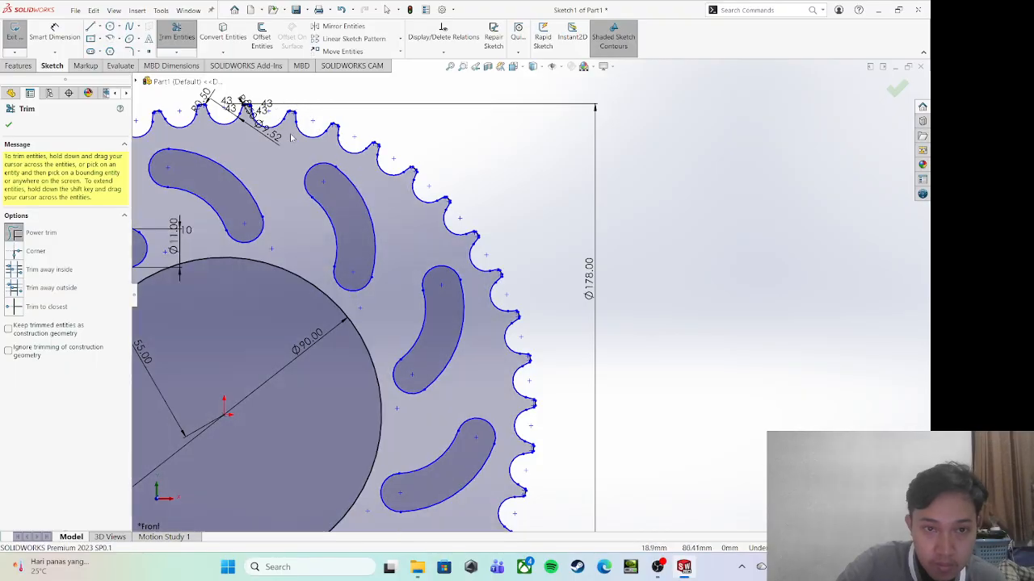
{"action": "scroll", "coordinate": [184, 207], "scroll_direction": "down", "scroll_amount": 1}
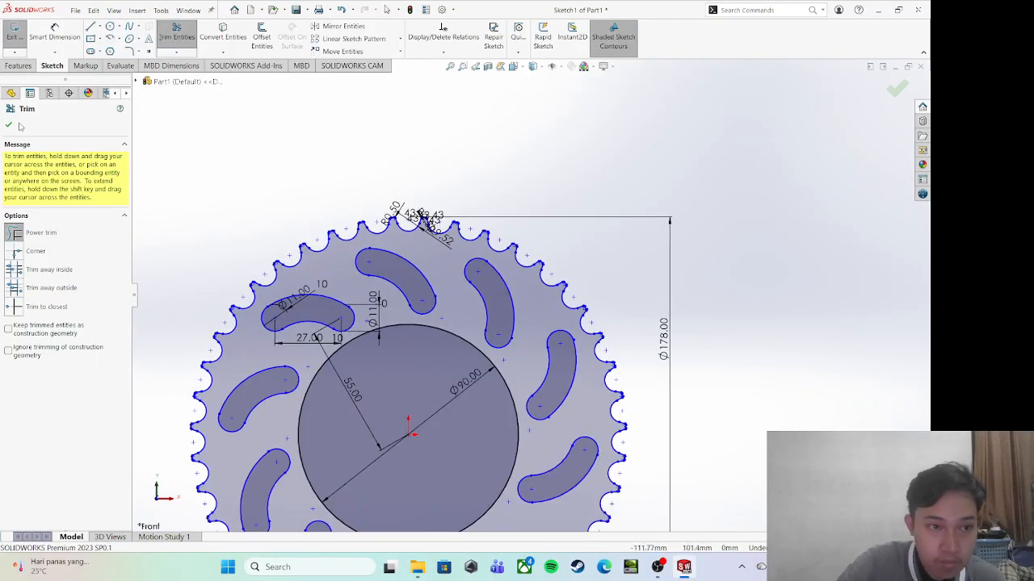
{"action": "left_click", "coordinate": [8, 125]}
Extrude the toothed gear profile with its curved slots to a blind depth of 10 mm in the reversed direction
{"action": "scroll", "coordinate": [210, 257], "scroll_direction": "up", "scroll_amount": 2}
{"action": "scroll", "coordinate": [235, 263], "scroll_direction": "down", "scroll_amount": 1}
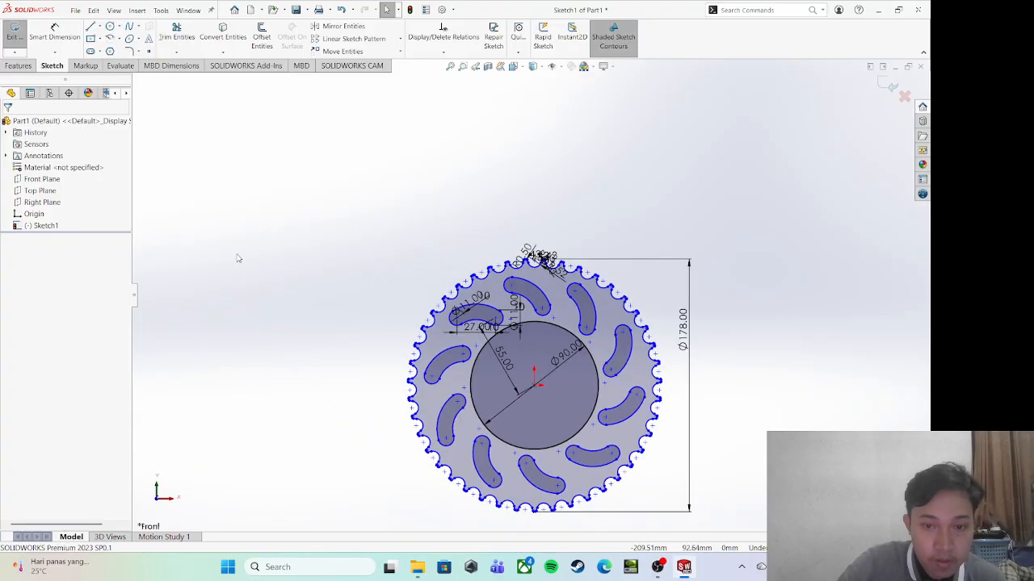
{"action": "left_click", "coordinate": [18, 66]}
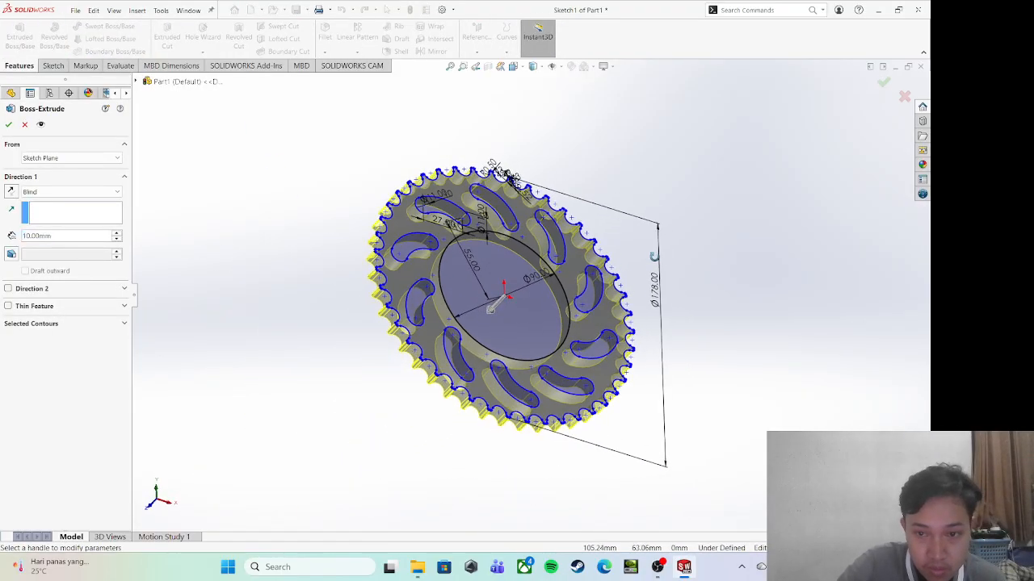
{"action": "left_click", "coordinate": [12, 193]}
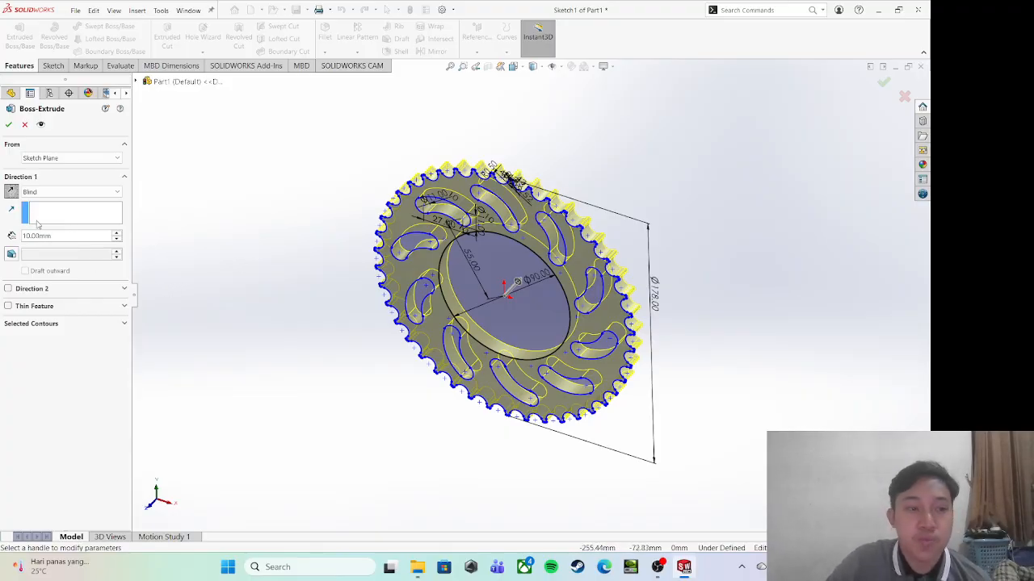
{"action": "left_click", "coordinate": [8, 125]}
{"action": "key", "text": "space"}
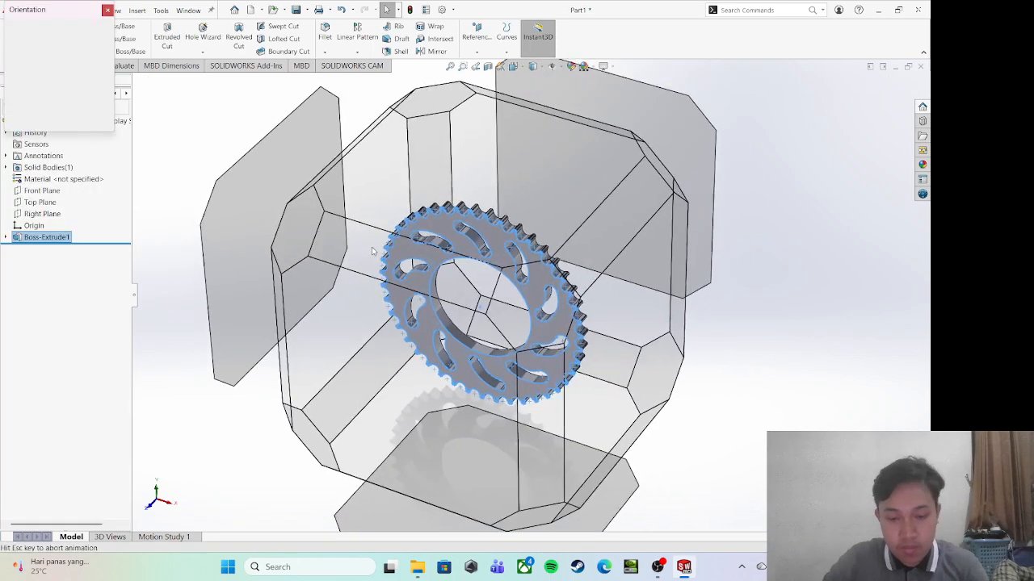
{"action": "left_click", "coordinate": [374, 252]}
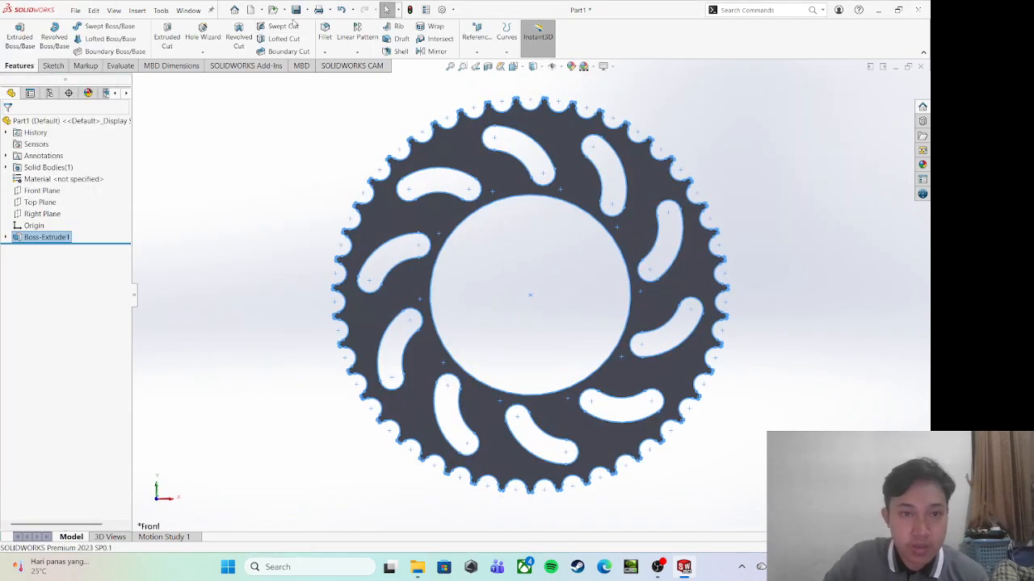
Save the part in the Downloads folder as "Gear roda belakang" followed by the author's name
{"action": "left_click", "coordinate": [296, 10]}
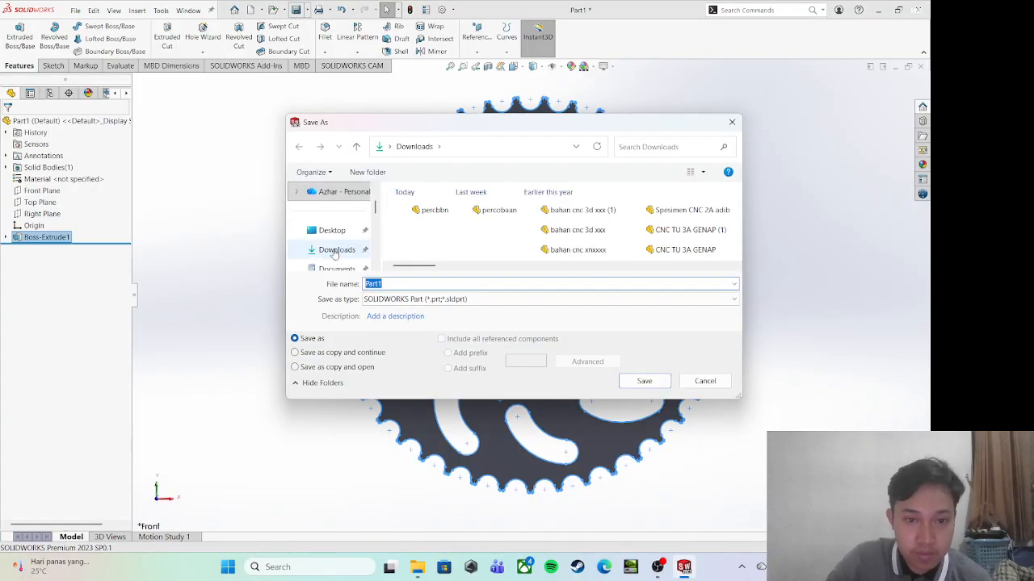
{"action": "scroll", "coordinate": [335, 251], "scroll_direction": "down", "scroll_amount": 1}
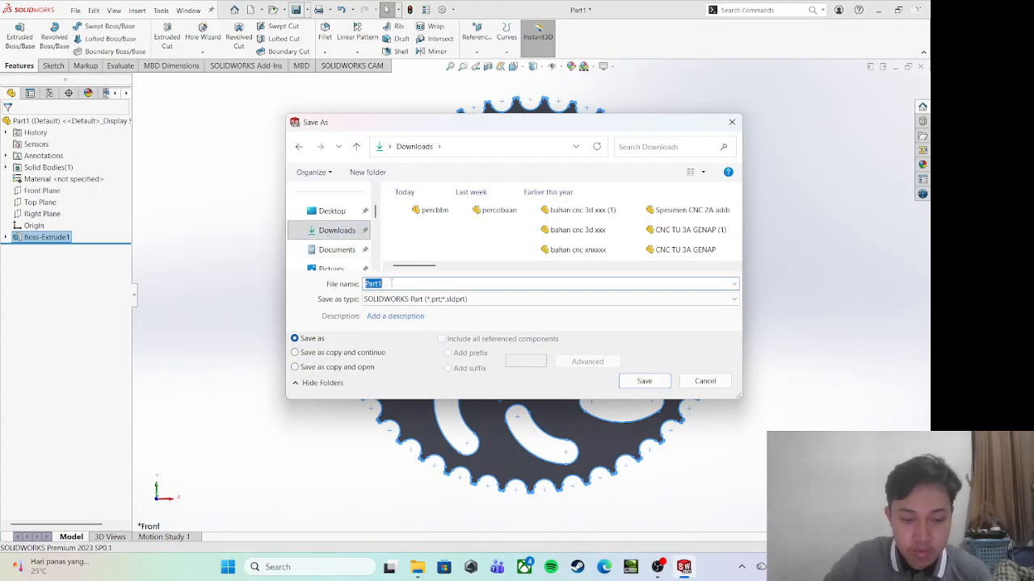
{"action": "type", "text": "Gear roda belakang Adib"}
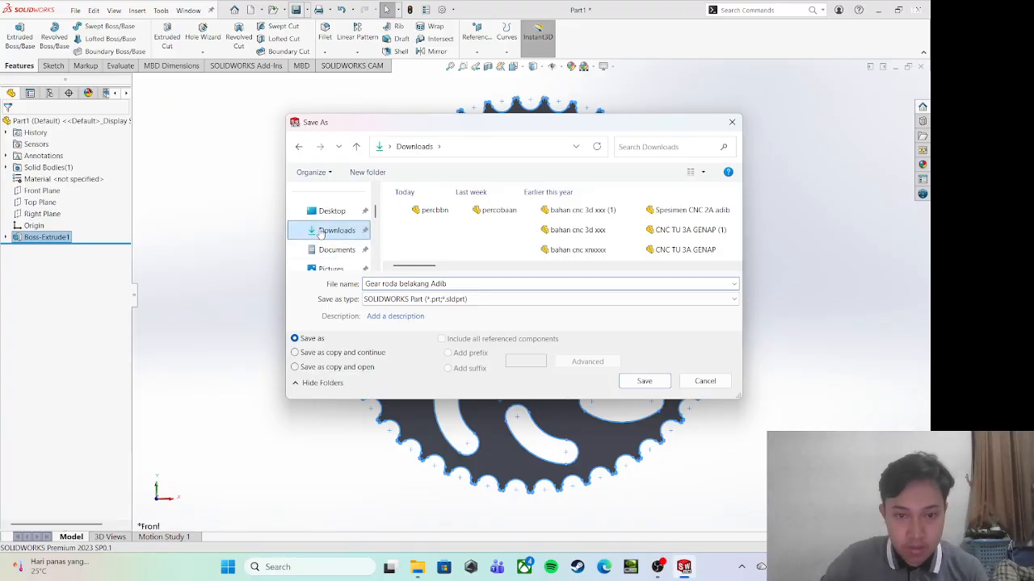
{"action": "left_click", "coordinate": [643, 381]}
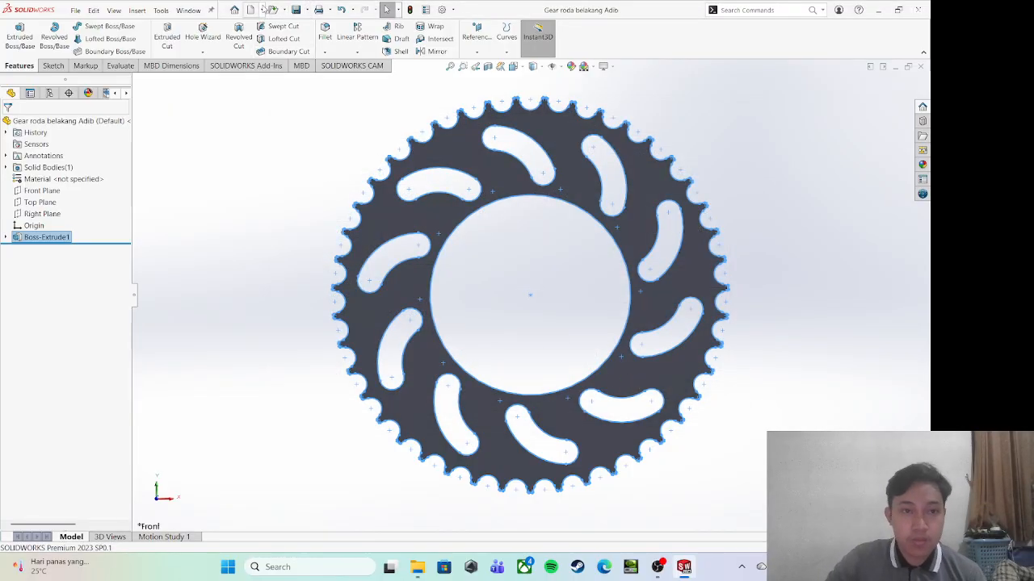
Create a new, empty part document
{"action": "left_click", "coordinate": [259, 10]}
{"action": "left_click", "coordinate": [270, 23]}
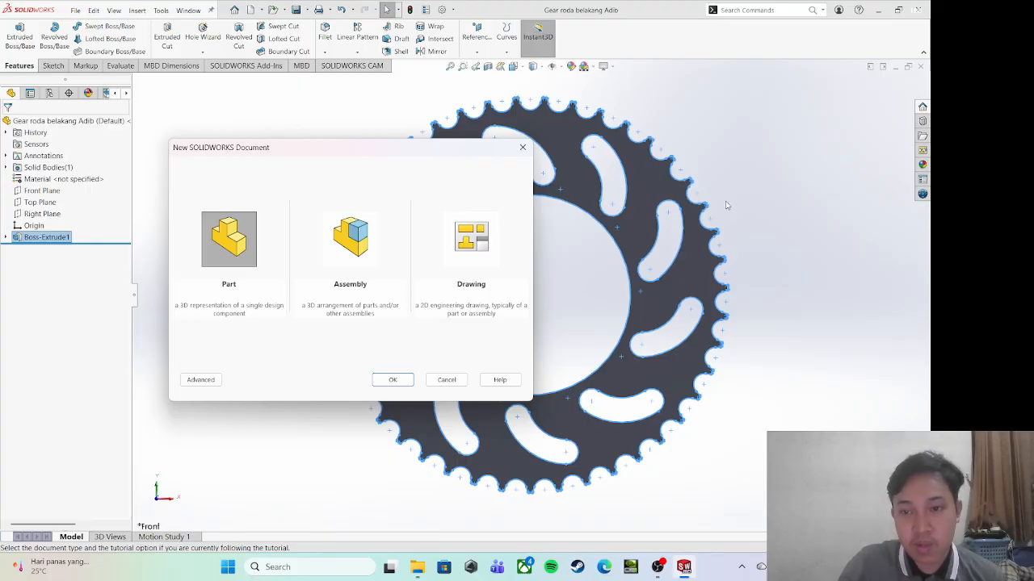
{"action": "left_click", "coordinate": [393, 378]}
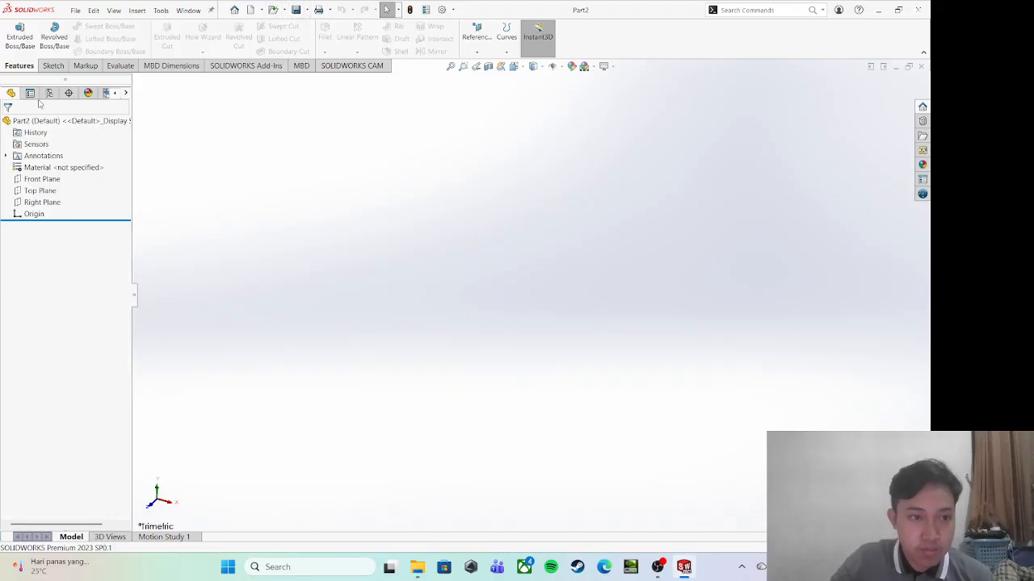
Sketch a circle of about 97 mm radius centred on the origin of the Front Plane
{"action": "left_click", "coordinate": [53, 66]}
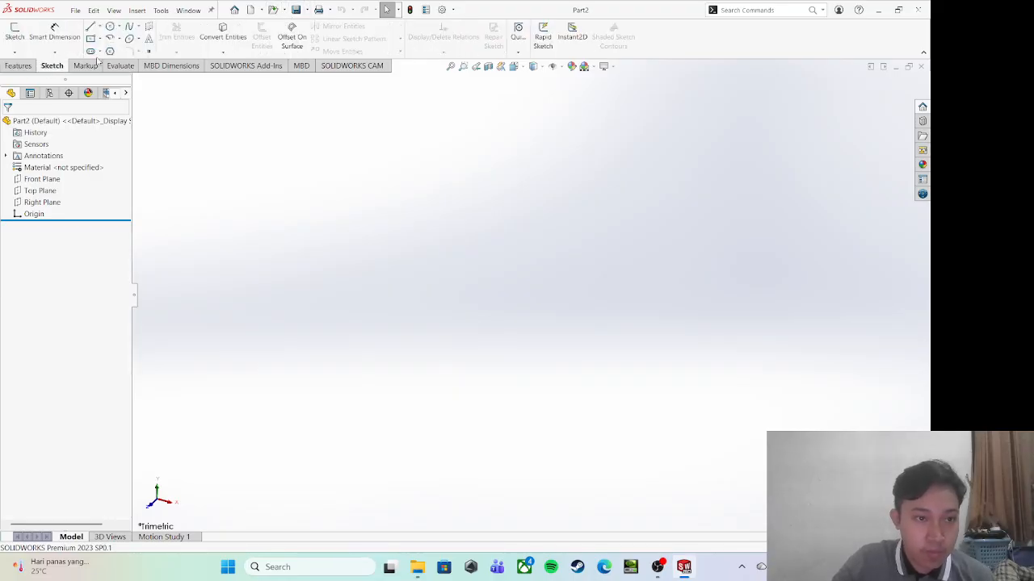
{"action": "left_click", "coordinate": [47, 179]}
{"action": "right_click", "coordinate": [446, 198]}
{"action": "left_click", "coordinate": [471, 179]}
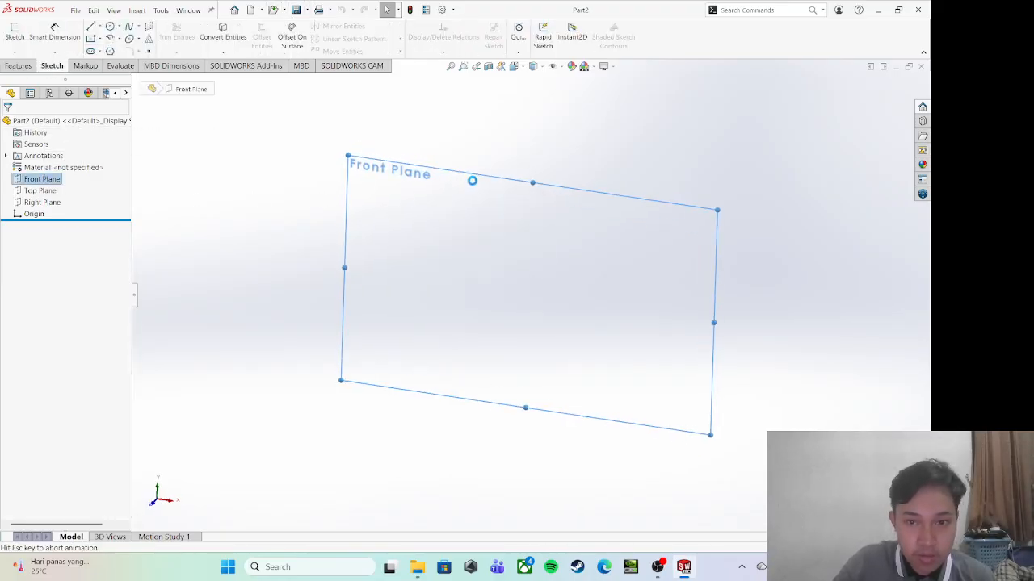
{"action": "left_click", "coordinate": [109, 26]}
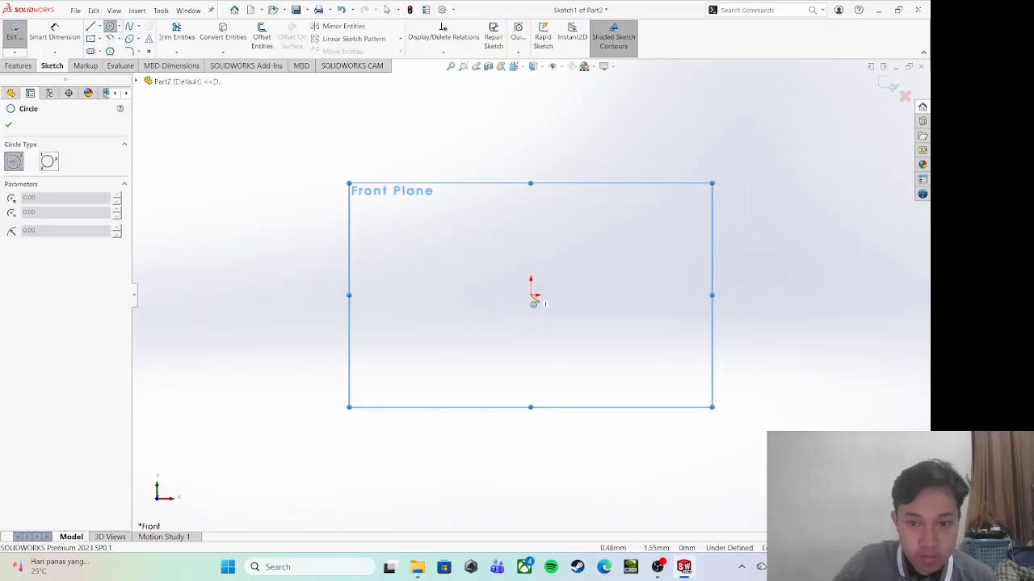
{"action": "left_click", "coordinate": [531, 296]}
{"action": "left_click", "coordinate": [721, 360]}
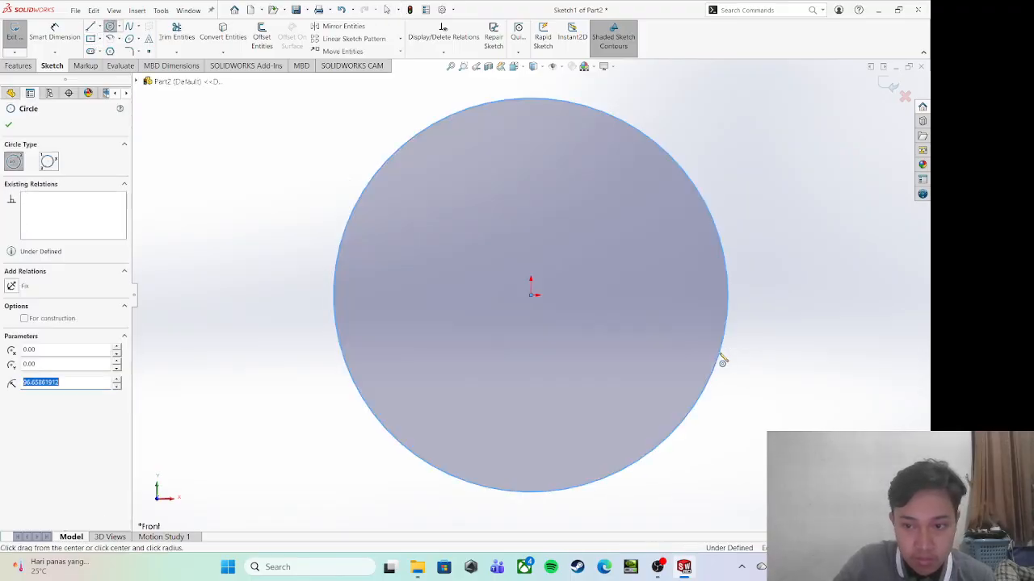
Dimension the circle's diameter and set it to 178 mm
{"action": "left_click", "coordinate": [54, 37]}
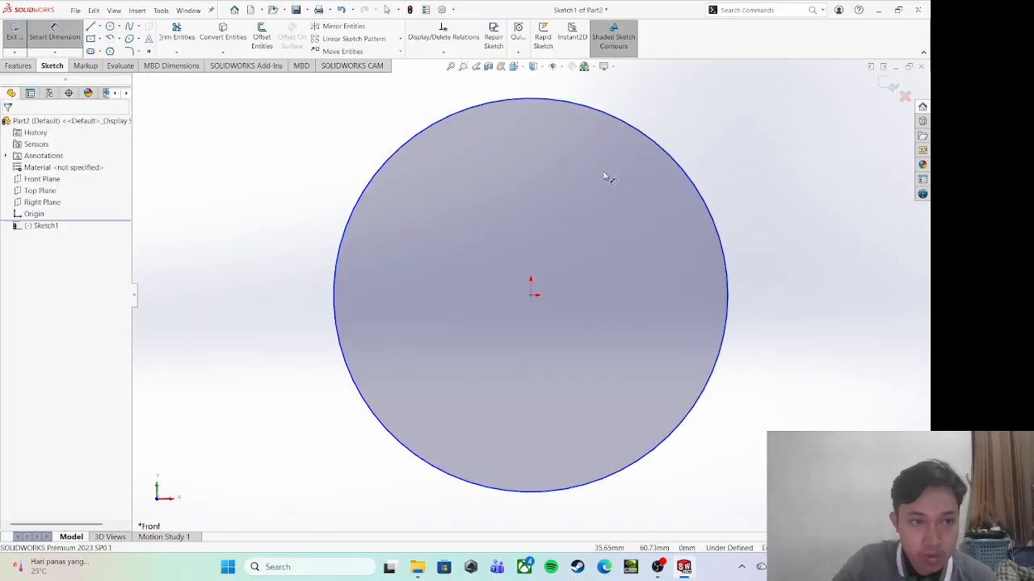
{"action": "left_click", "coordinate": [715, 219]}
{"action": "left_click", "coordinate": [795, 209]}
{"action": "type", "text": "1"}
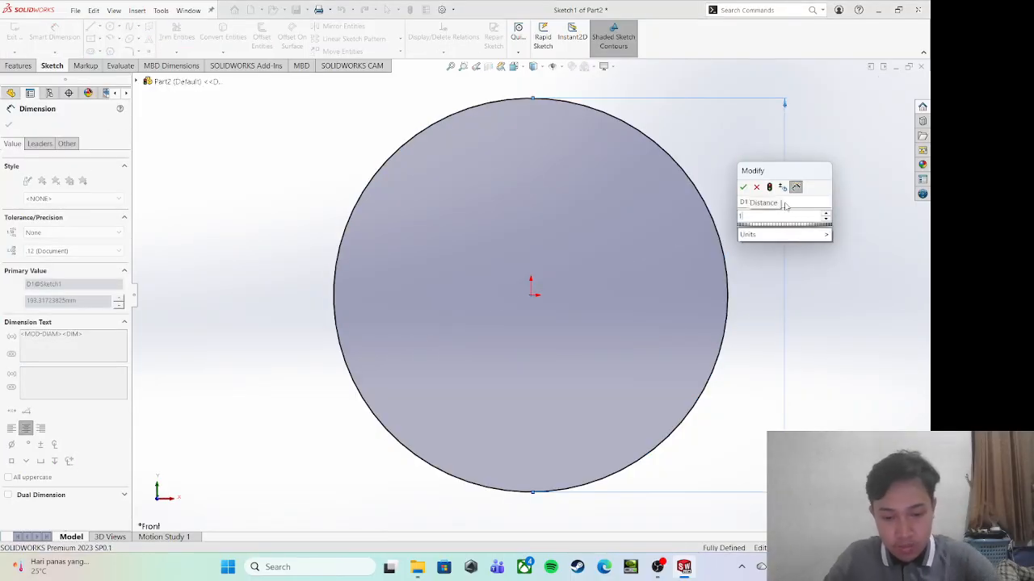
{"action": "type", "text": "78"}
{"action": "left_click", "coordinate": [743, 187]}
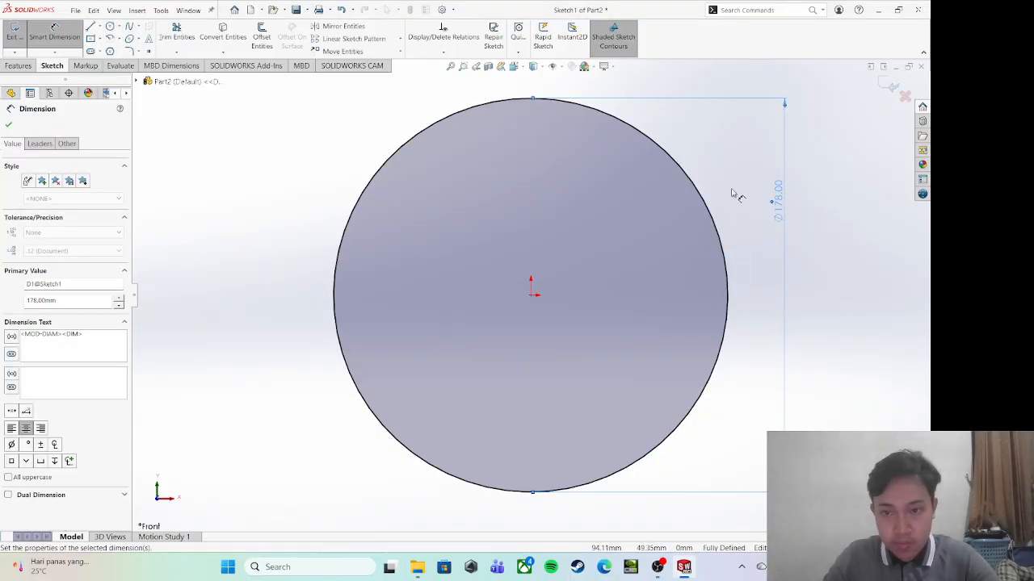
Extrude the 178 mm circle to a blind depth of 10 mm in the reversed direction
{"action": "left_click", "coordinate": [18, 65]}
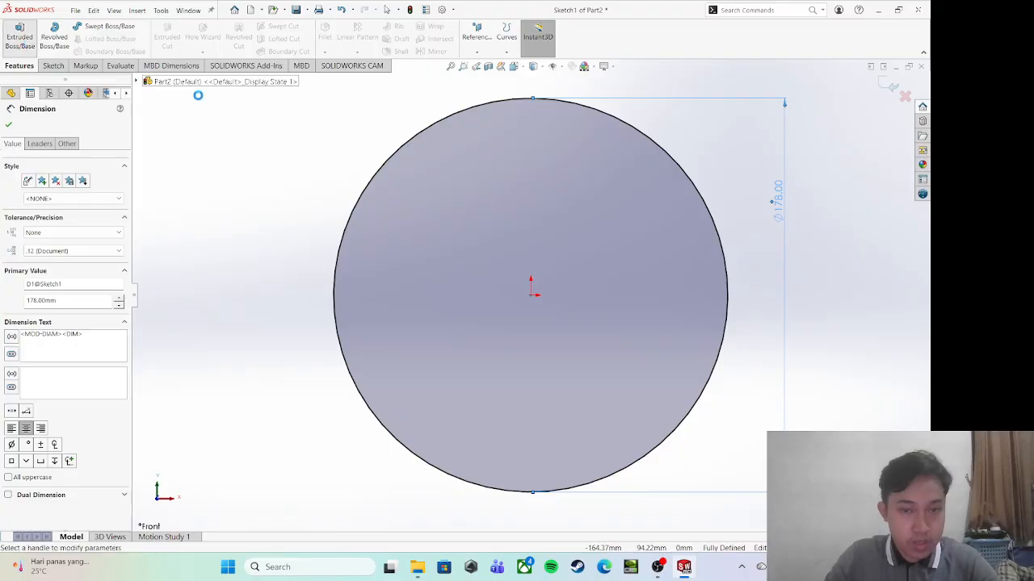
{"action": "left_click", "coordinate": [19, 36]}
{"action": "left_click", "coordinate": [10, 193]}
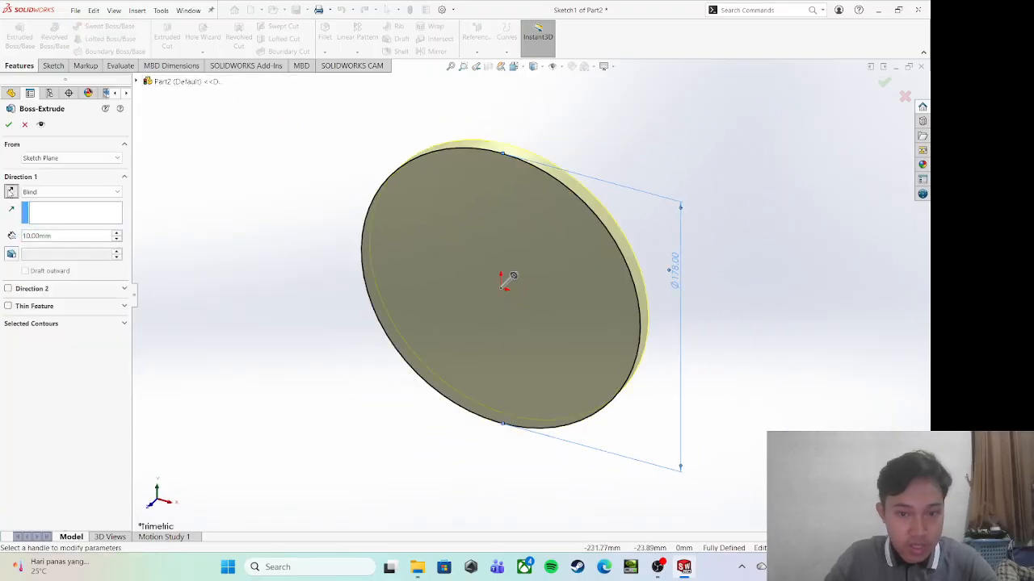
{"action": "left_click", "coordinate": [8, 126]}
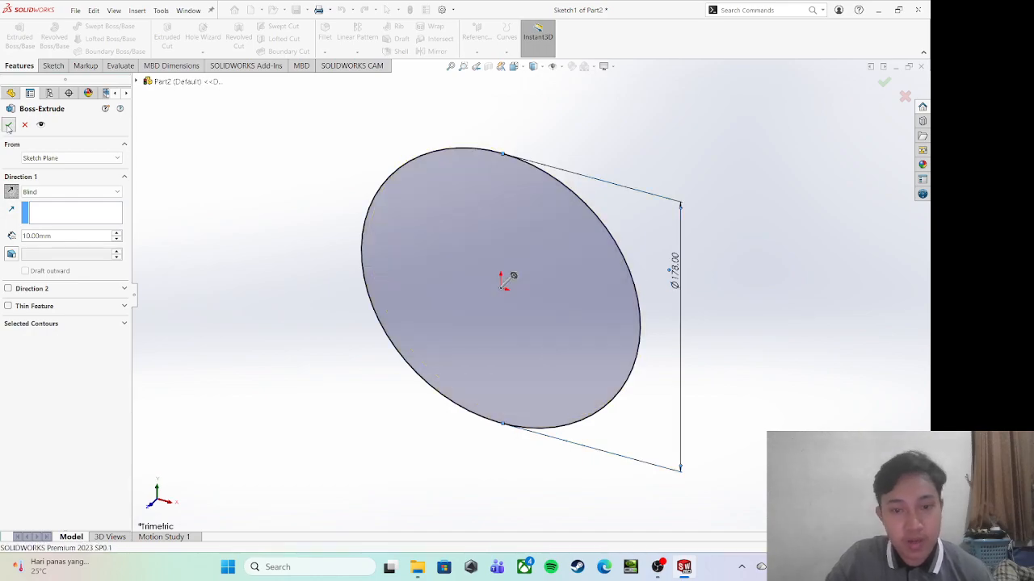
Sketch a circle of about 39 mm radius on the disc's front face, centred on the origin
{"action": "right_click", "coordinate": [533, 233]}
{"action": "left_click", "coordinate": [549, 250]}
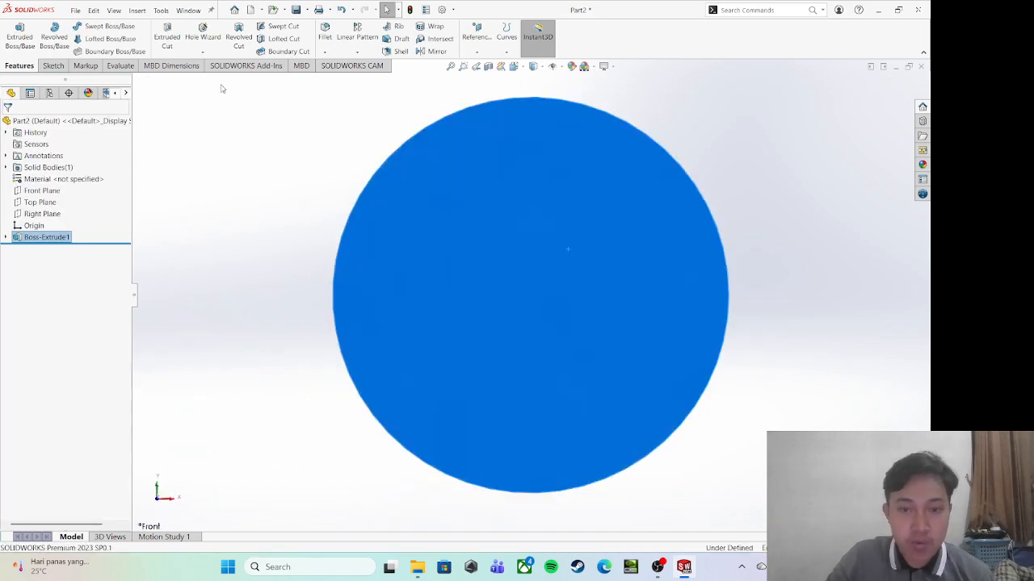
{"action": "left_click", "coordinate": [111, 28]}
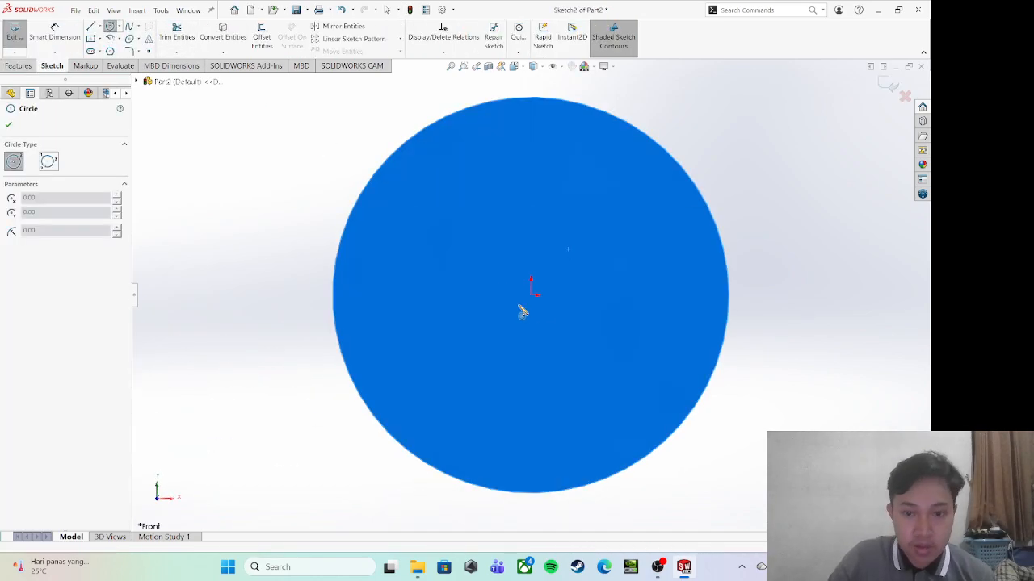
{"action": "left_click", "coordinate": [533, 296]}
{"action": "left_click", "coordinate": [610, 344]}
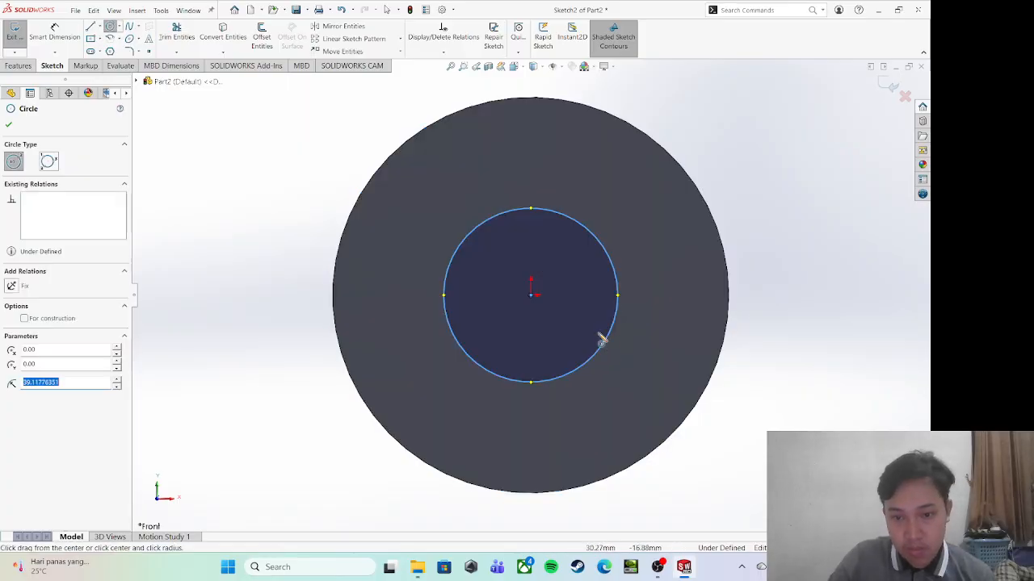
{"action": "key", "text": "Escape"}
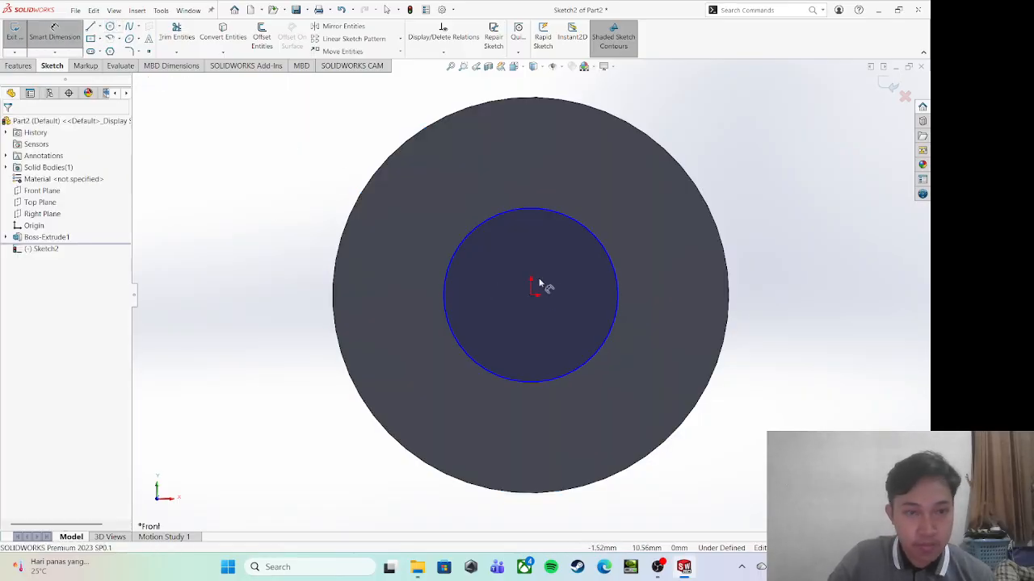
Dimension the inner circle's diameter and set it to 90 mm
{"action": "left_click", "coordinate": [618, 282]}
{"action": "left_click", "coordinate": [646, 294]}
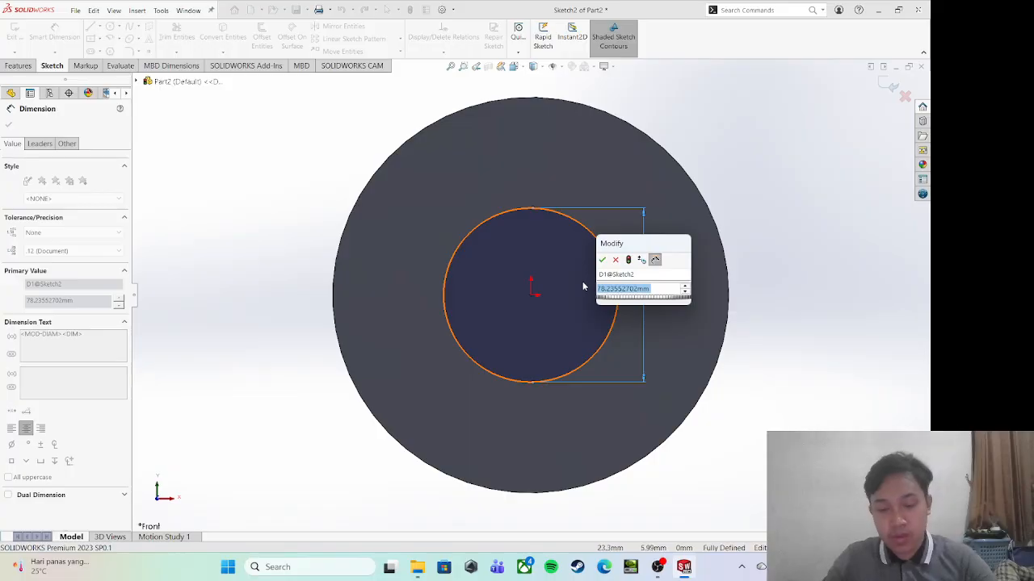
{"action": "type", "text": "90"}
{"action": "key", "text": "Return"}
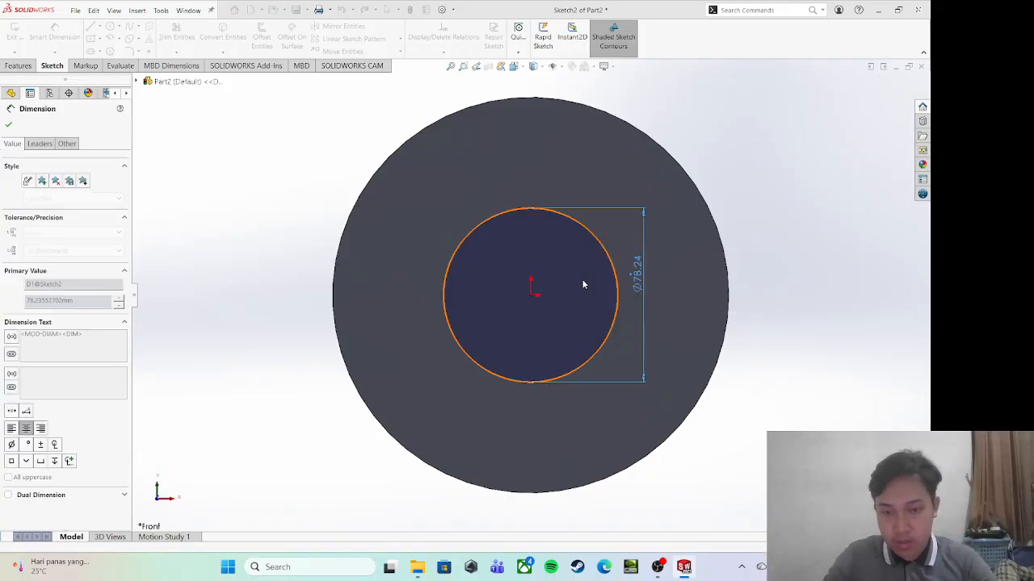
Cut the 90 mm circle through the disc with an extruded cut to a blind depth of 10 mm
{"action": "left_click", "coordinate": [18, 65]}
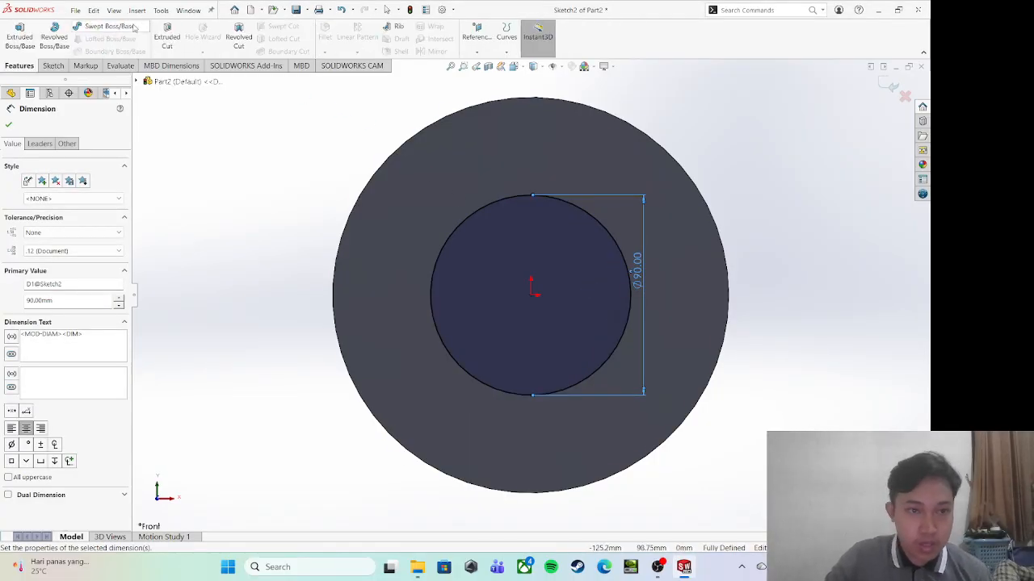
{"action": "left_click", "coordinate": [166, 42]}
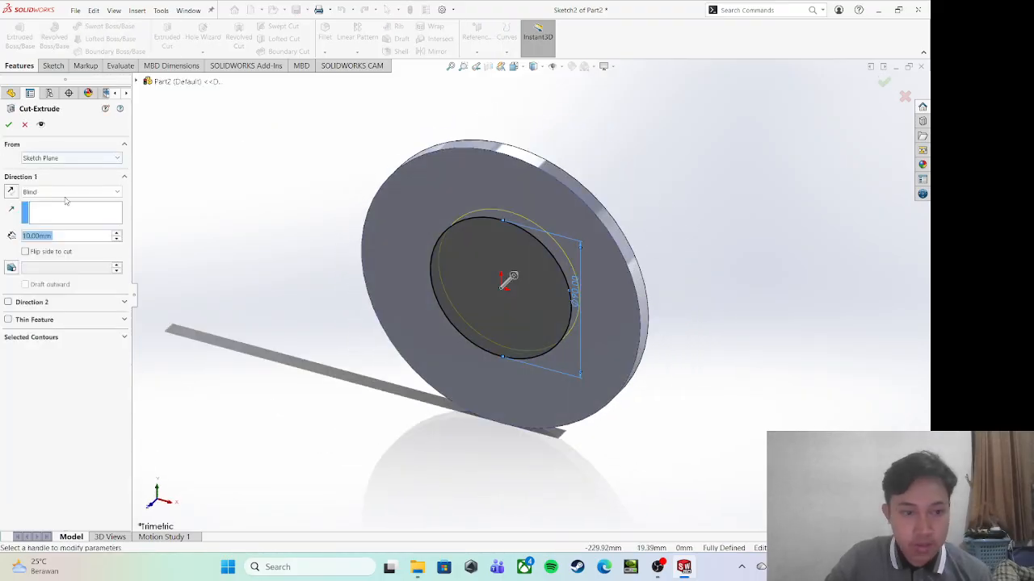
{"action": "key", "text": "Return"}
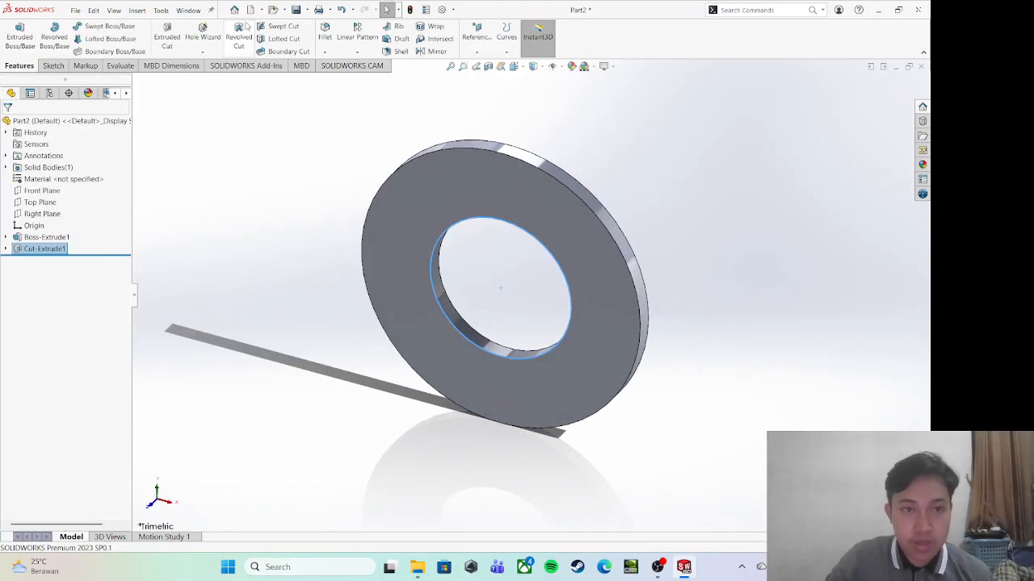
Save the bored disc as a part named stock in the Downloads folder
{"action": "left_click", "coordinate": [296, 10]}
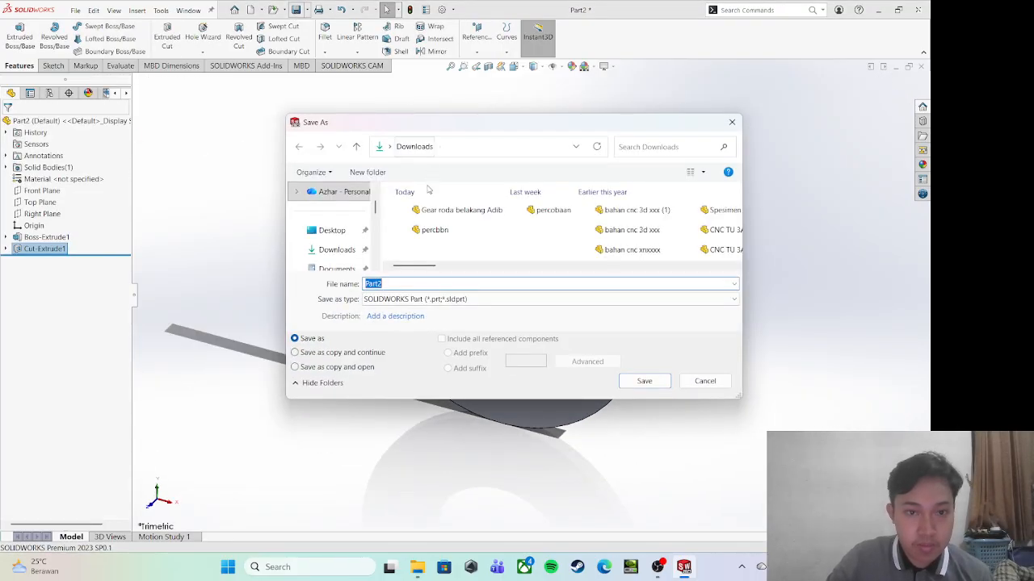
{"action": "type", "text": "s"}
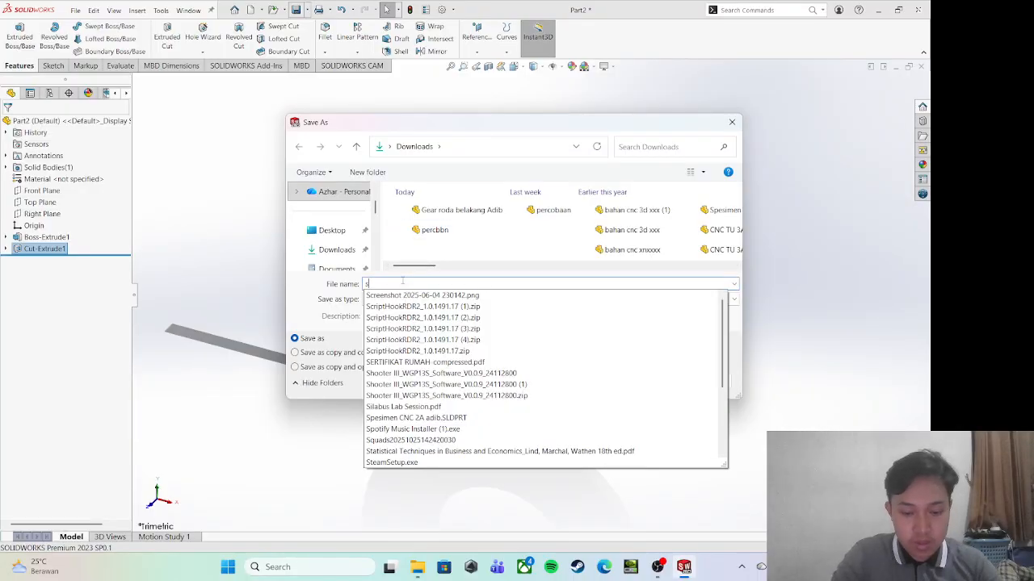
{"action": "type", "text": "tock"}
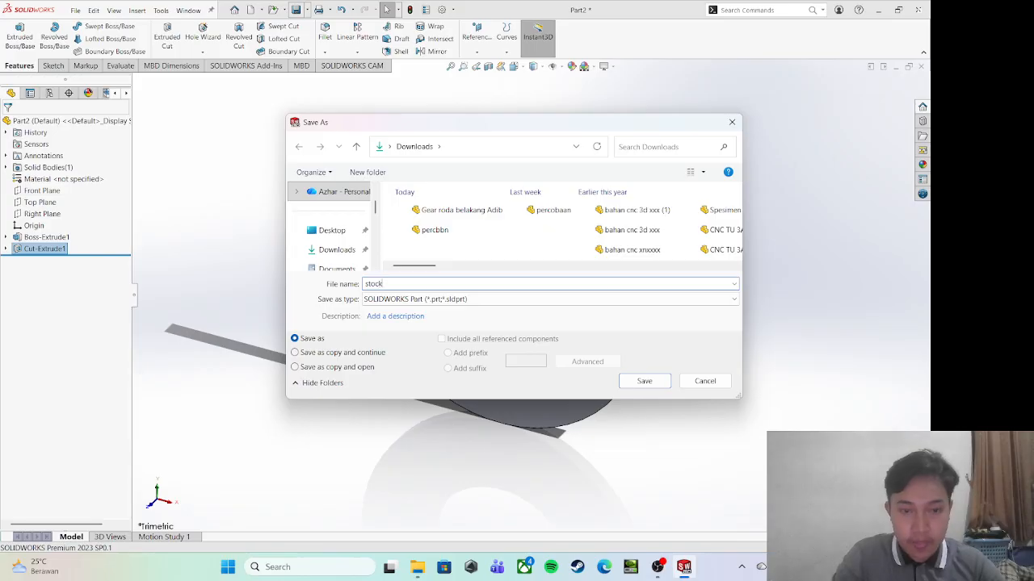
{"action": "left_click", "coordinate": [350, 249]}
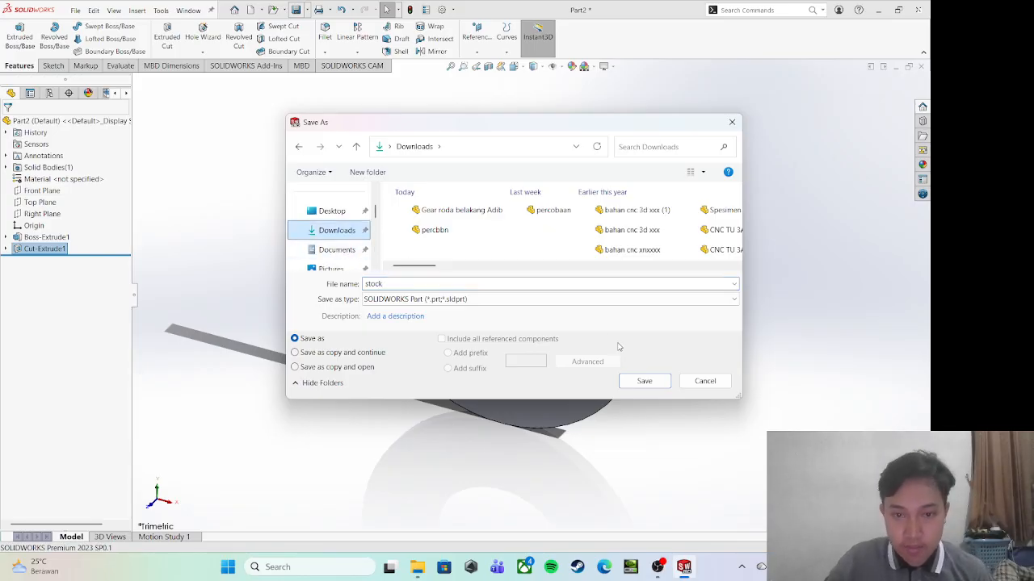
{"action": "left_click", "coordinate": [632, 379]}
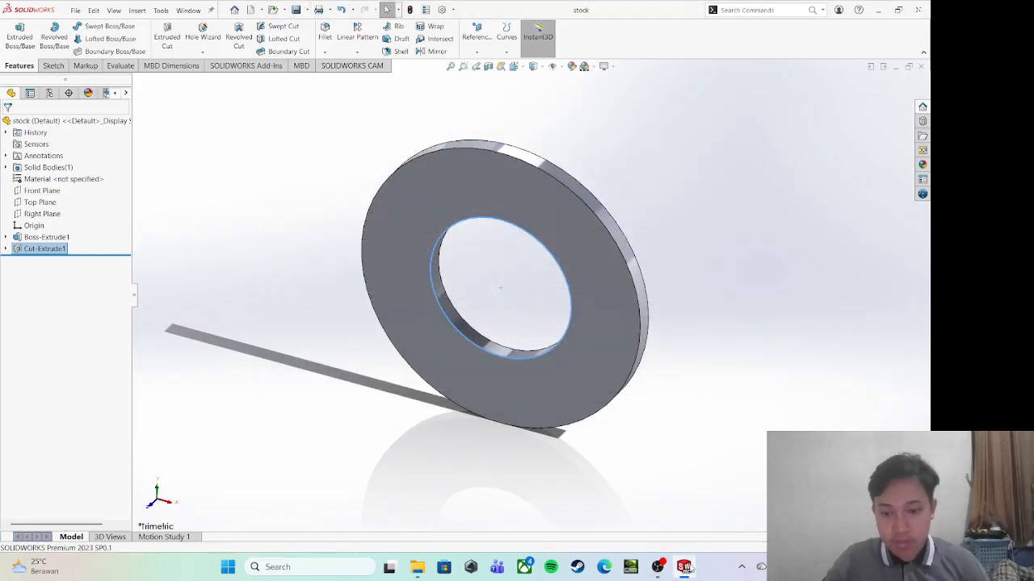
{"action": "left_click", "coordinate": [261, 10]}
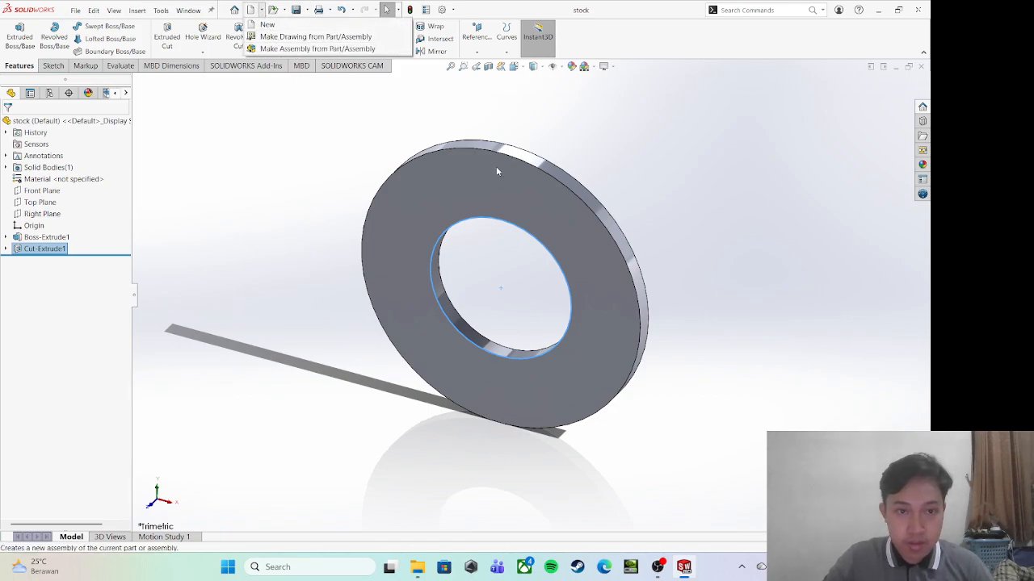
{"action": "left_click", "coordinate": [683, 567]}
{"action": "left_click", "coordinate": [683, 567]}
{"action": "left_click", "coordinate": [683, 567]}
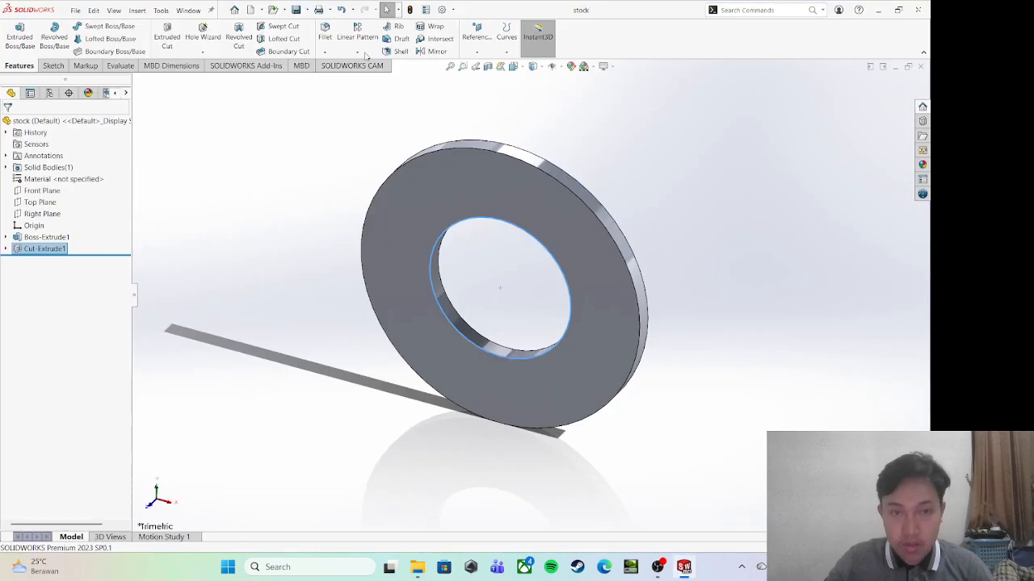
Open the saved rear-wheel gear part (Gear roda belakang) from the Downloads folder
{"action": "left_click", "coordinate": [274, 10]}
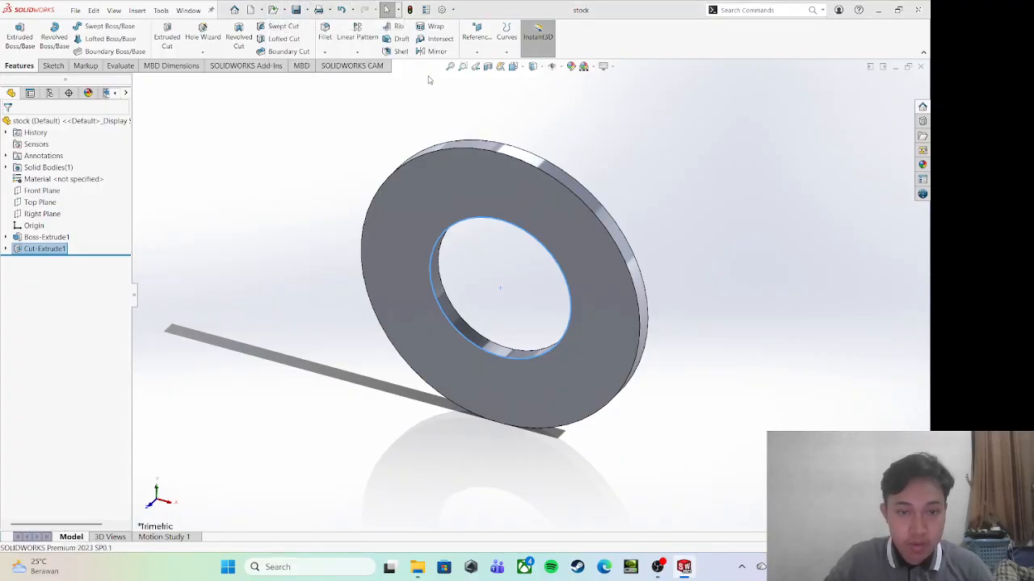
{"action": "left_click", "coordinate": [470, 232]}
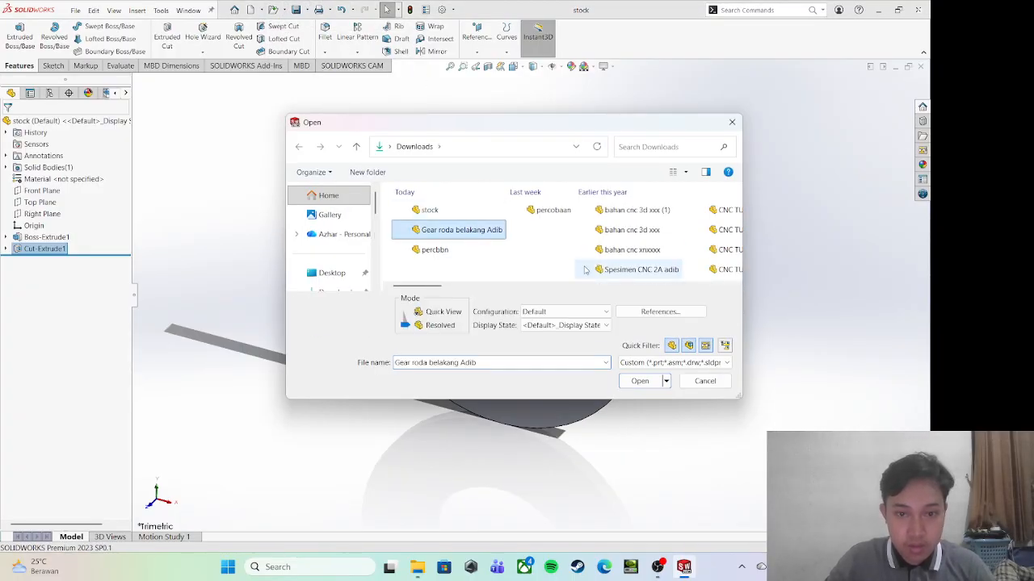
{"action": "left_click", "coordinate": [638, 381]}
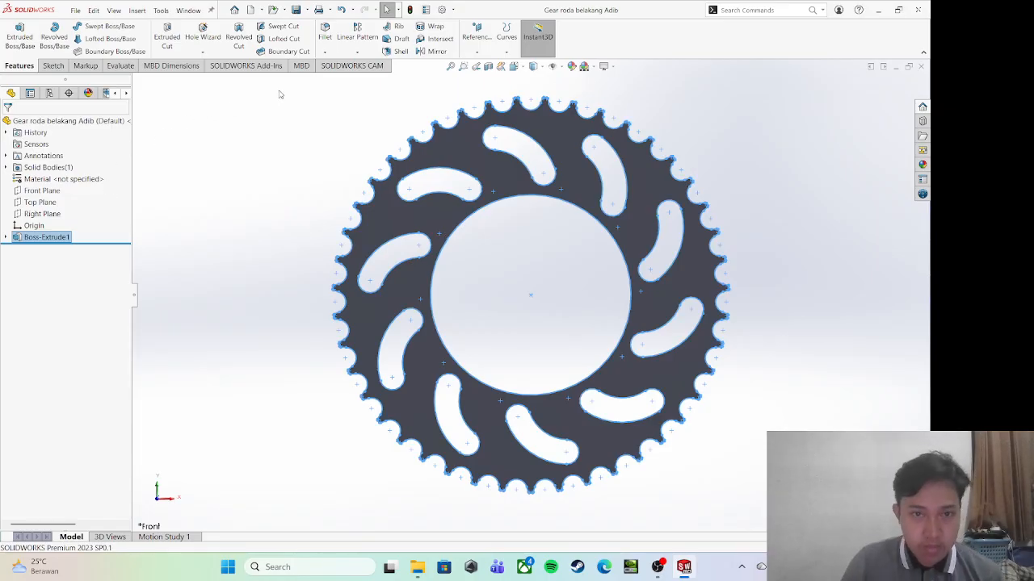
Define the gear's CAM machine as Mill - Metric with medium duty
{"action": "left_click", "coordinate": [343, 67]}
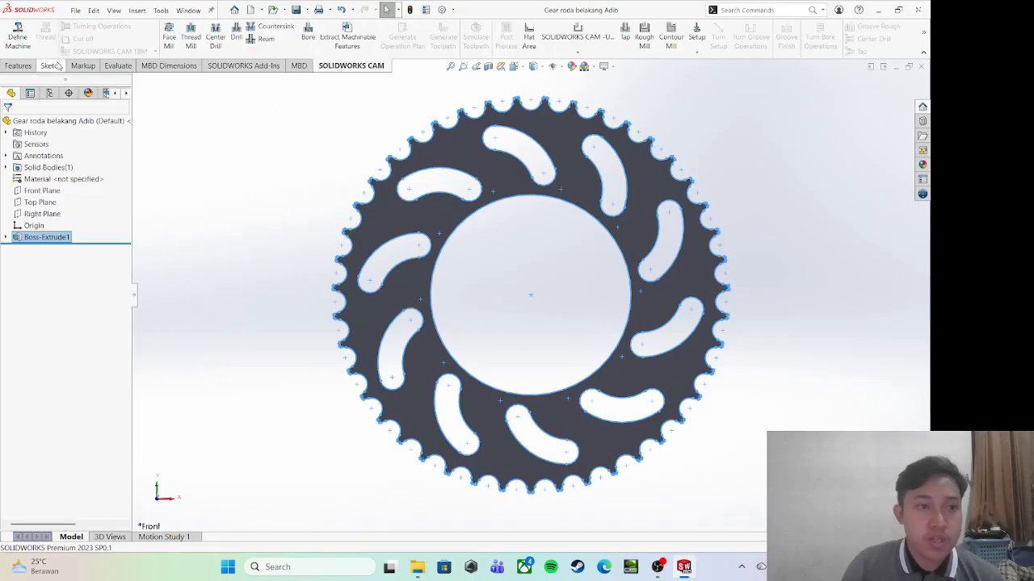
{"action": "left_click", "coordinate": [18, 39]}
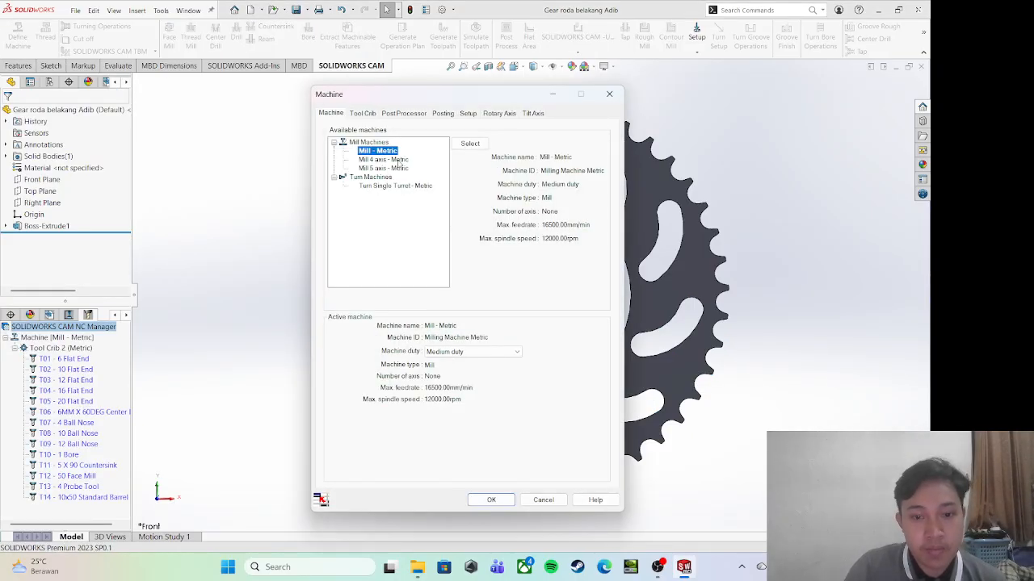
{"action": "left_click", "coordinate": [487, 357]}
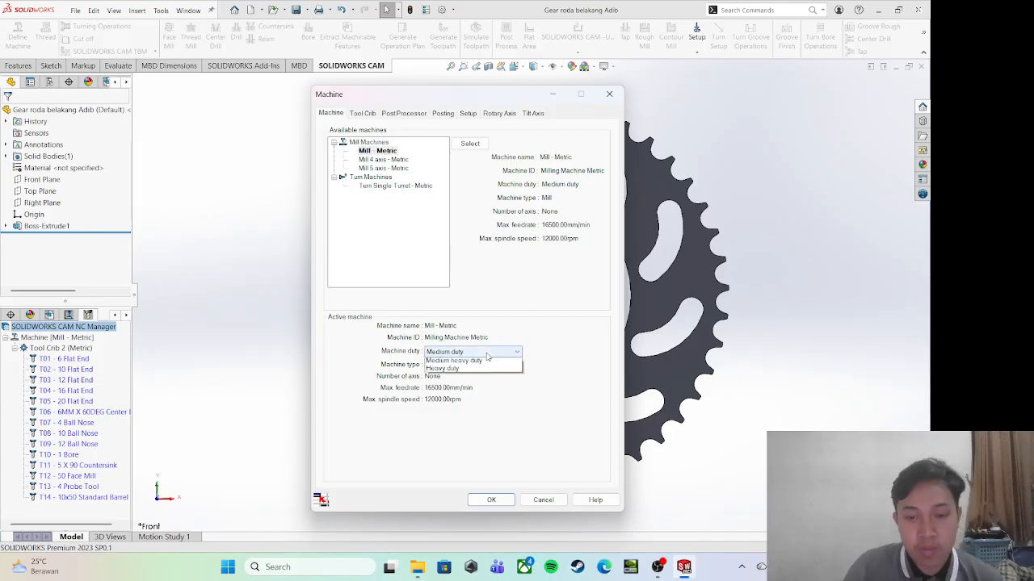
{"action": "left_click", "coordinate": [456, 361]}
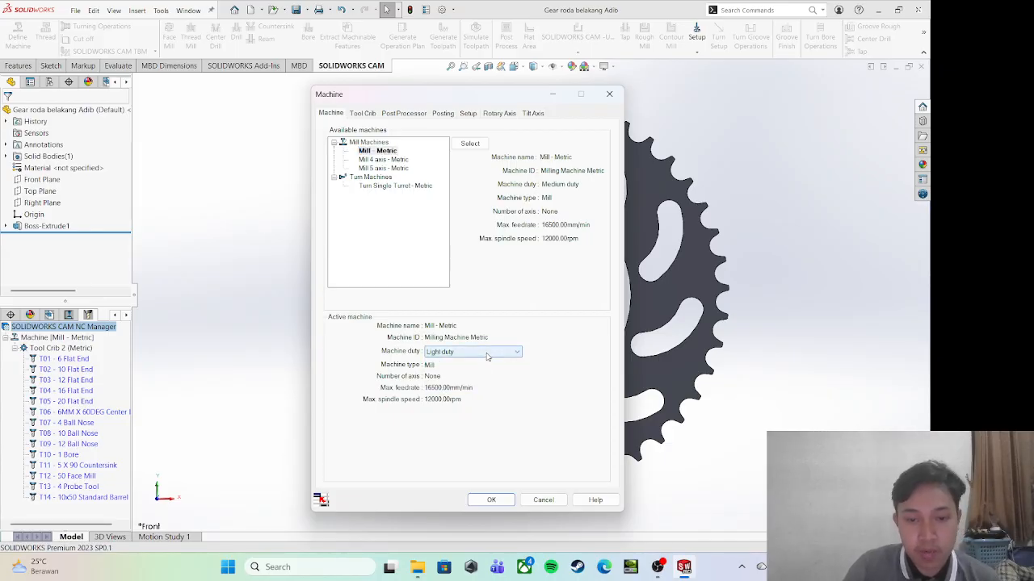
{"action": "left_click", "coordinate": [487, 353]}
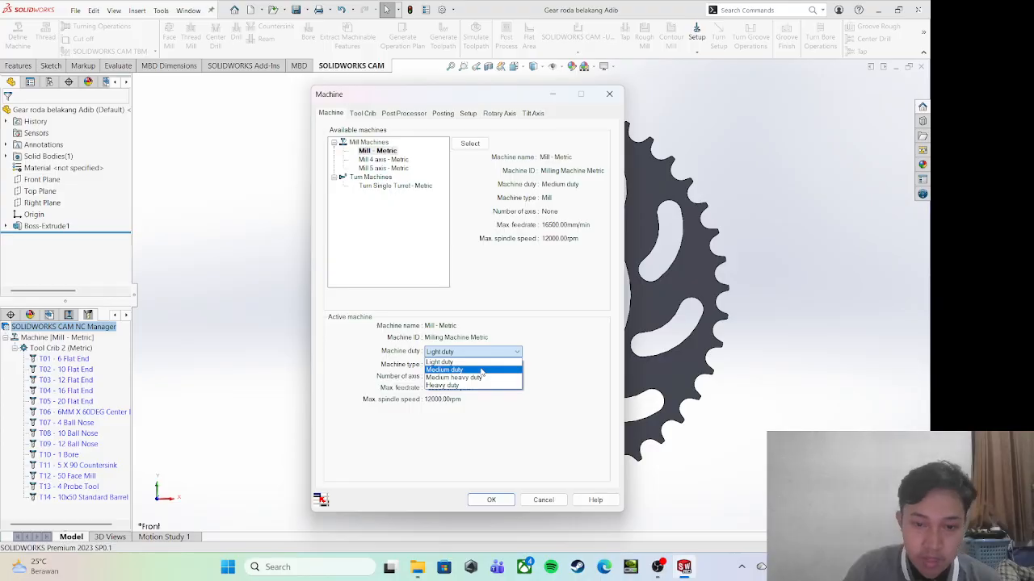
{"action": "left_click", "coordinate": [481, 370]}
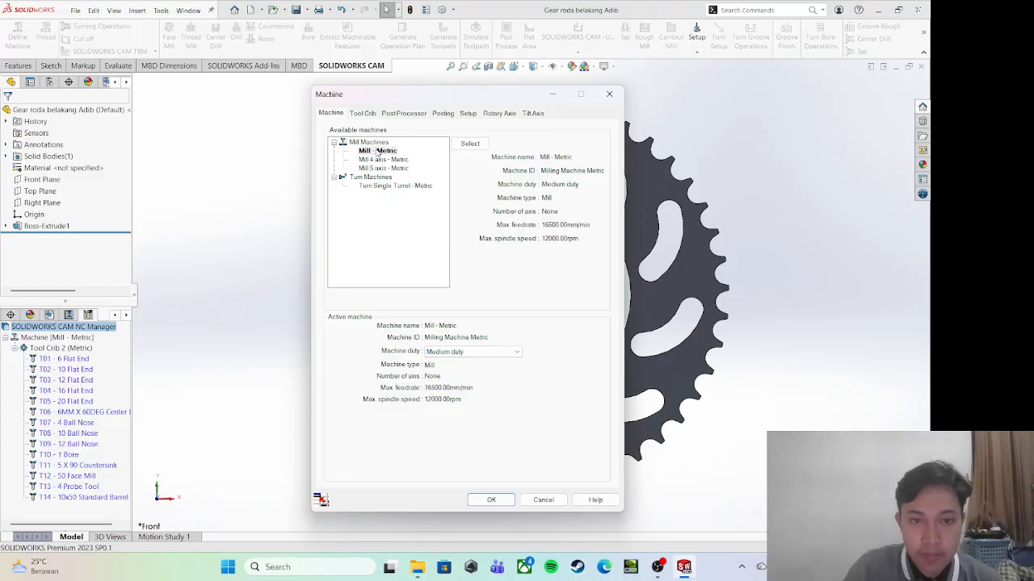
{"action": "left_click", "coordinate": [491, 500]}
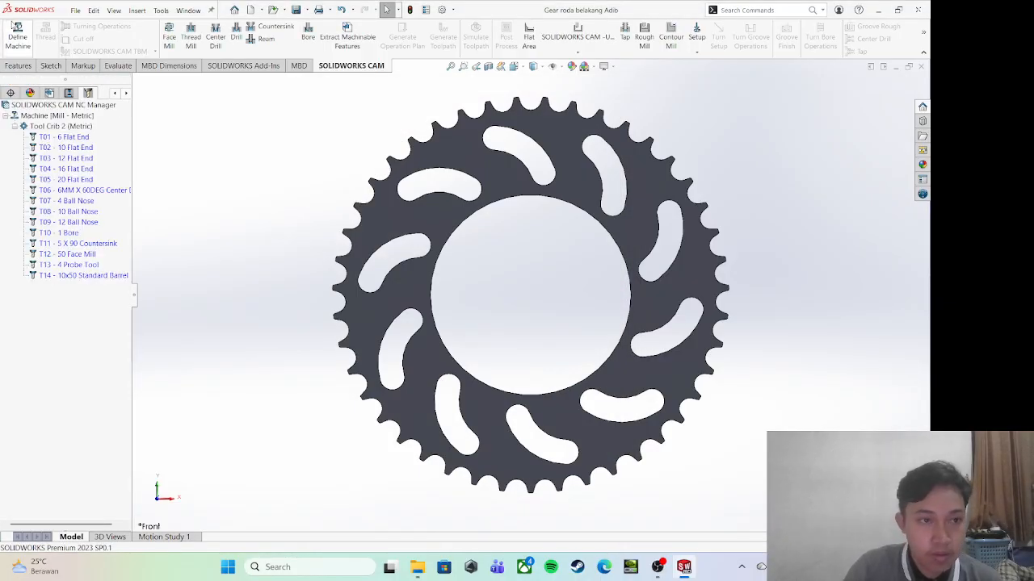
Open the tool crib of the machine definition and look through the tools in Tool Crib 2 (Metric)
{"action": "left_click", "coordinate": [18, 37]}
{"action": "left_click", "coordinate": [370, 114]}
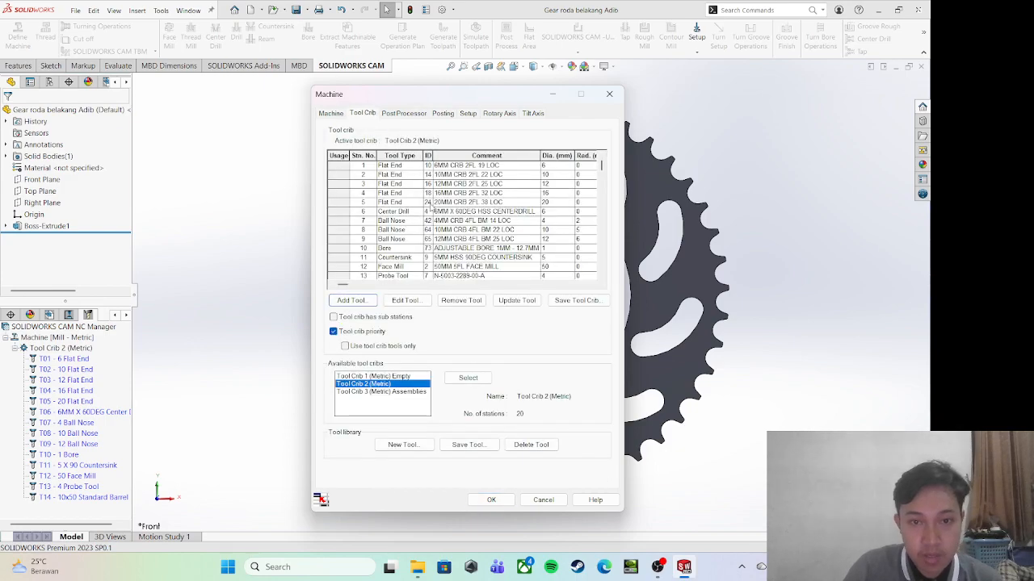
{"action": "scroll", "coordinate": [433, 211], "scroll_direction": "down", "scroll_amount": 1}
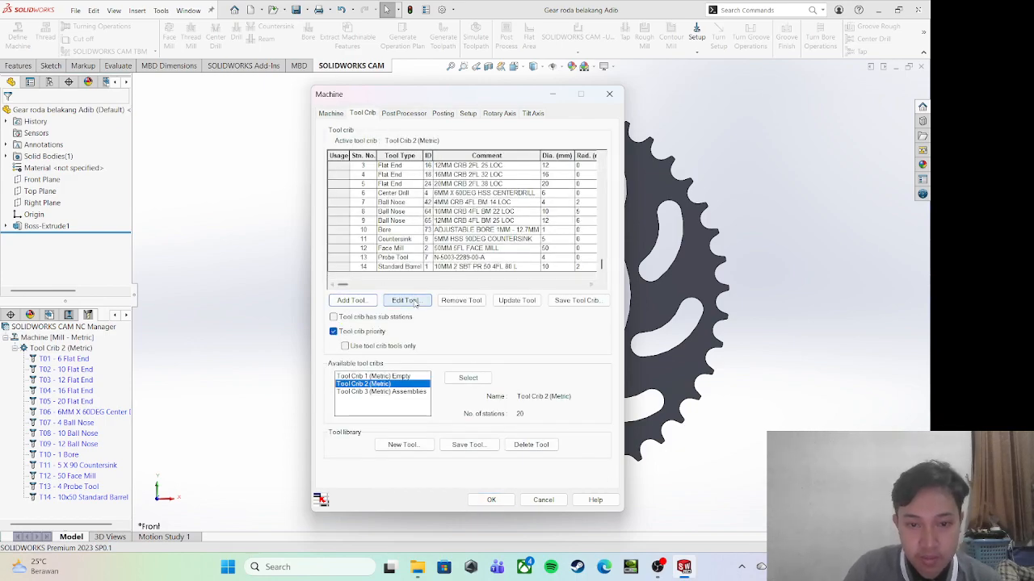
{"action": "left_click", "coordinate": [352, 300]}
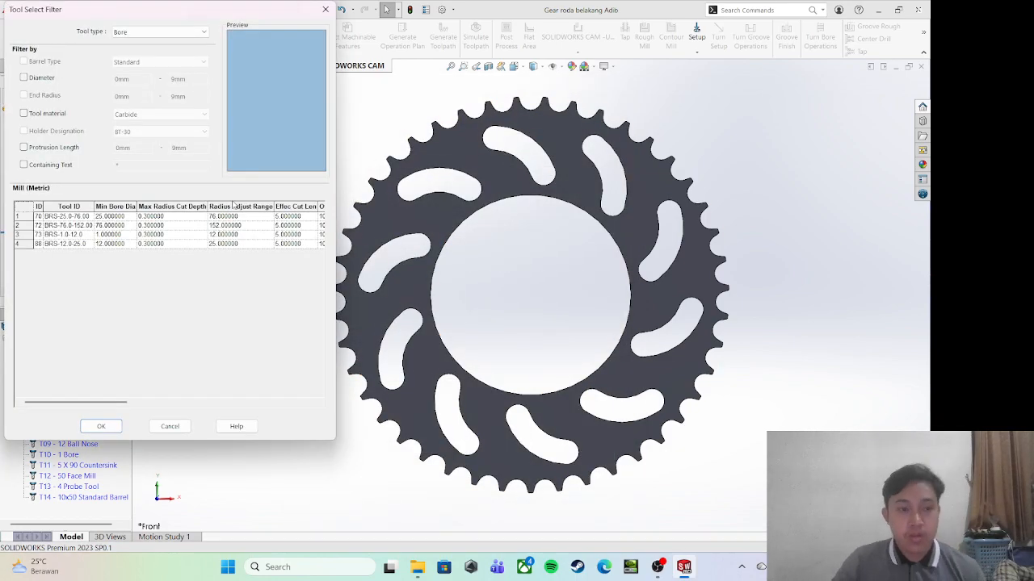
{"action": "scroll", "coordinate": [164, 263], "scroll_direction": "right", "scroll_amount": 5}
{"action": "scroll", "coordinate": [166, 255], "scroll_direction": "left", "scroll_amount": 5}
{"action": "scroll", "coordinate": [165, 249], "scroll_direction": "right", "scroll_amount": 5}
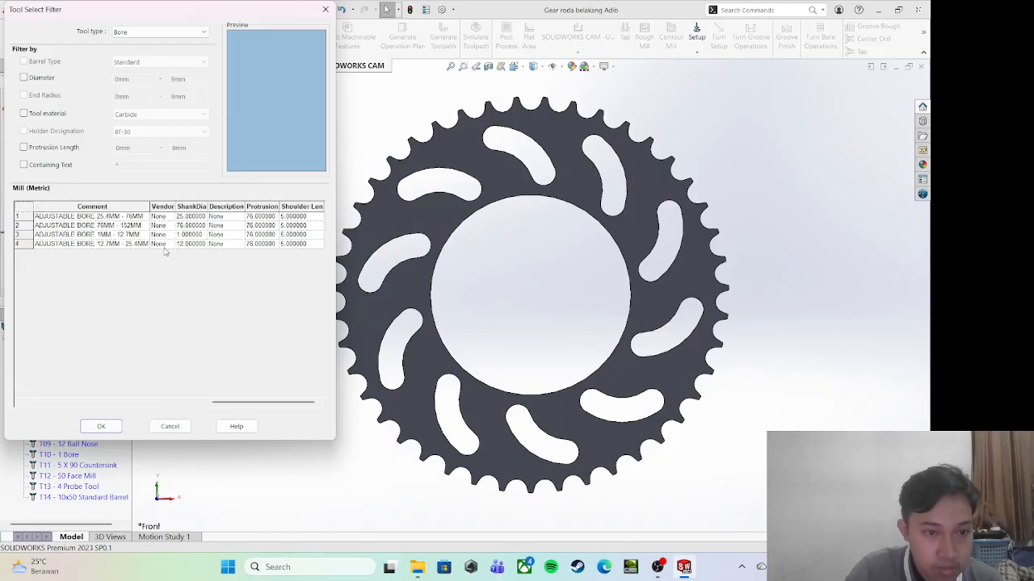
{"action": "left_click", "coordinate": [326, 9]}
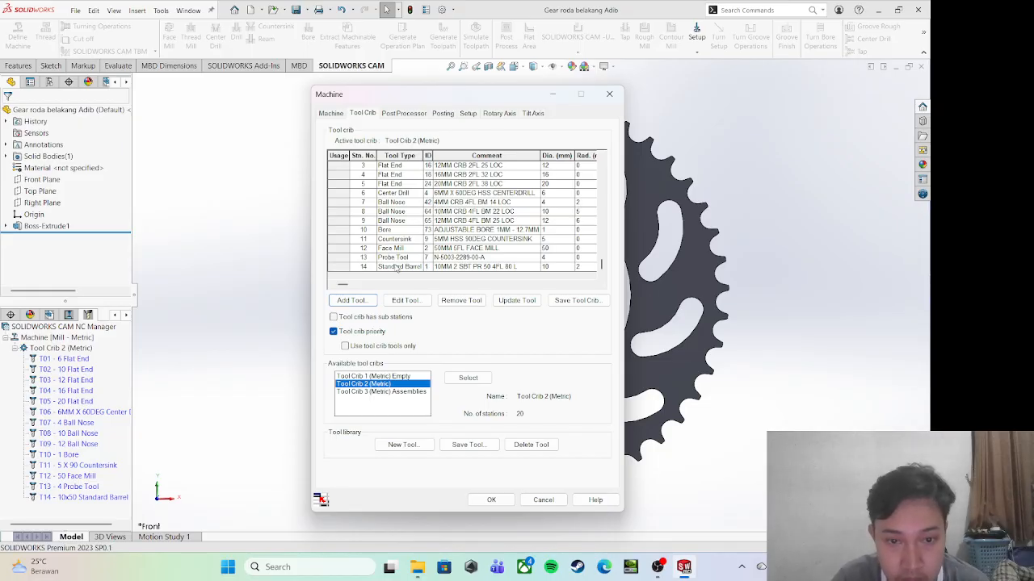
{"action": "left_click", "coordinate": [404, 301]}
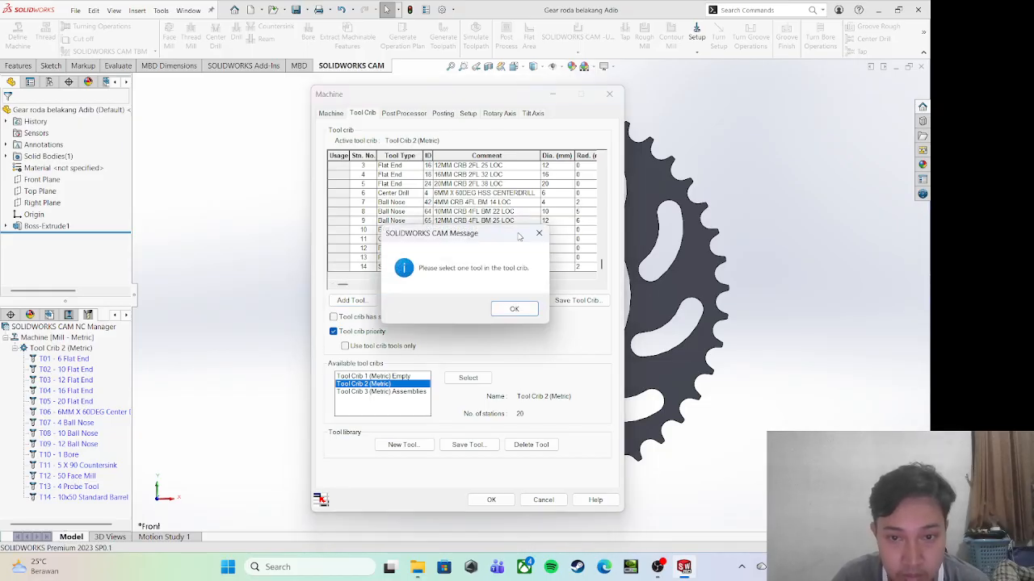
{"action": "left_click", "coordinate": [539, 233]}
Add the 6 mm carbide flat end mill 6MM CRB 4FL 19 LOC (ID 11) to the tool crib
{"action": "left_click", "coordinate": [351, 300]}
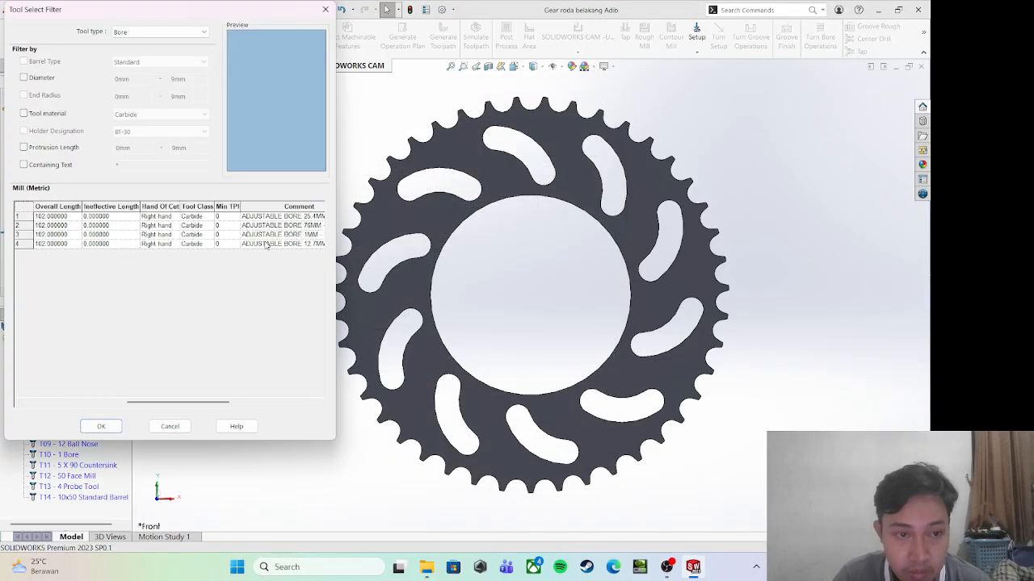
{"action": "scroll", "coordinate": [267, 246], "scroll_direction": "left", "scroll_amount": 5}
{"action": "left_click", "coordinate": [180, 31]}
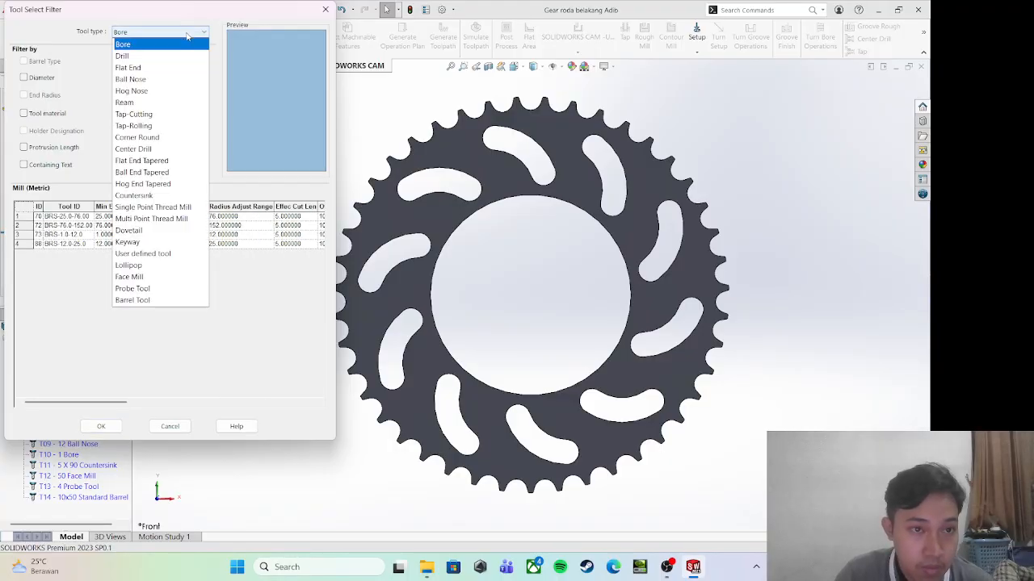
{"action": "left_click", "coordinate": [173, 67]}
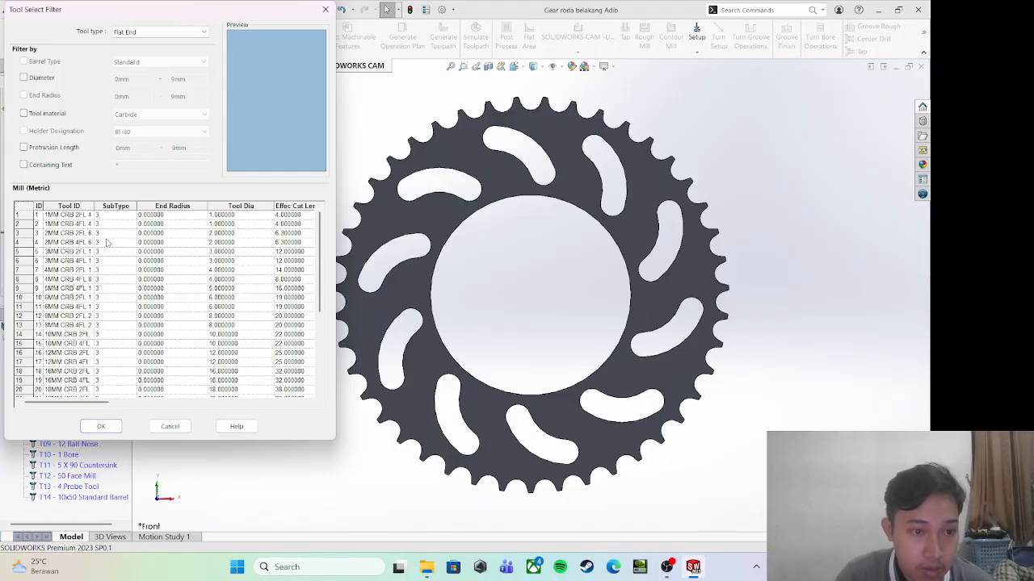
{"action": "scroll", "coordinate": [106, 242], "scroll_direction": "down", "scroll_amount": 4}
{"action": "scroll", "coordinate": [107, 246], "scroll_direction": "up", "scroll_amount": 4}
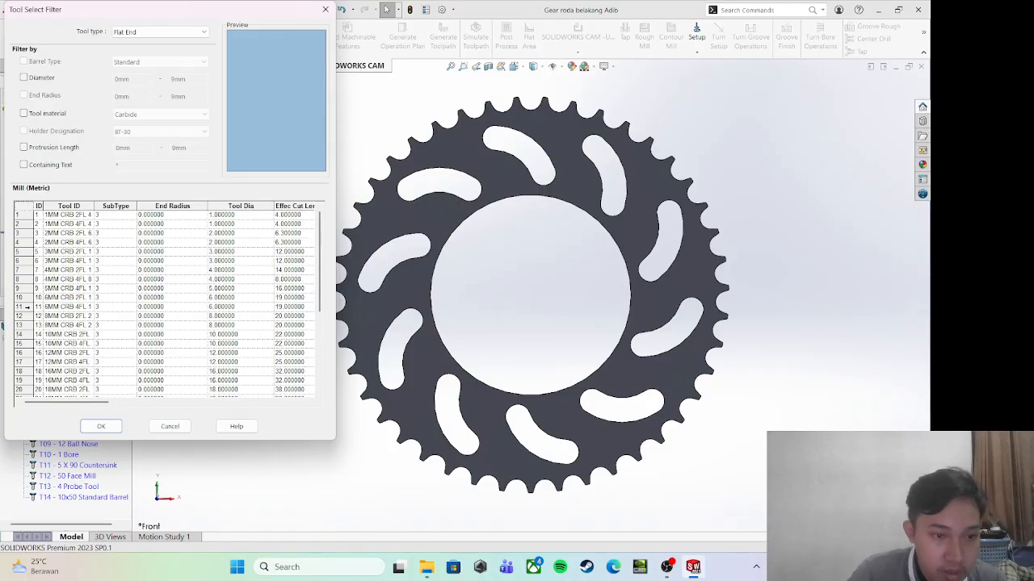
{"action": "left_click", "coordinate": [26, 307]}
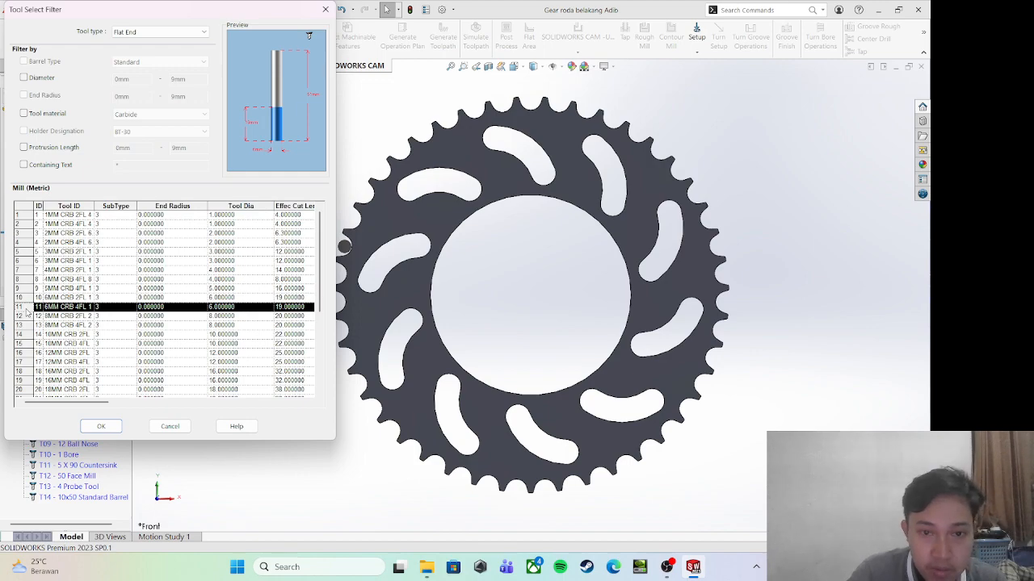
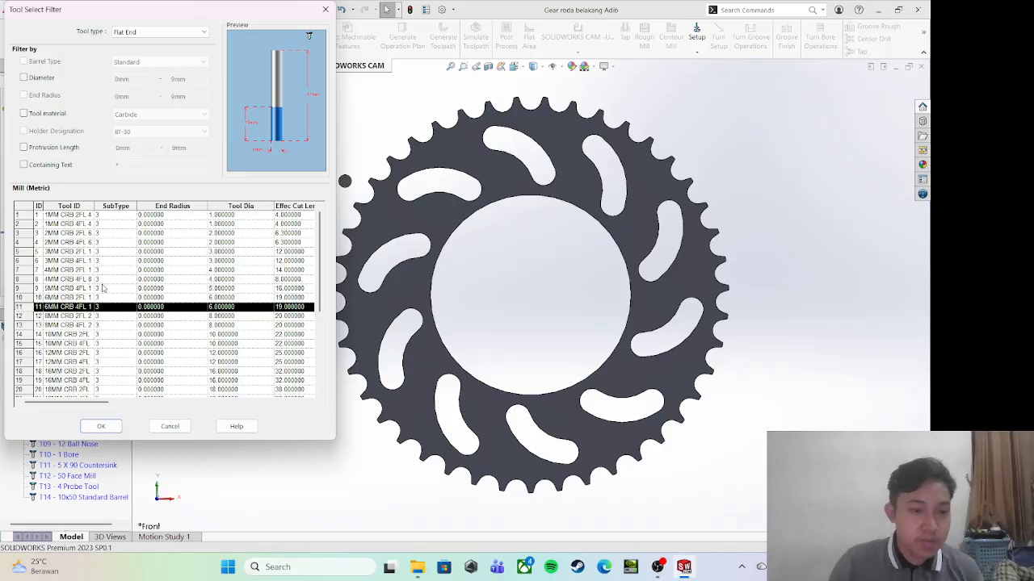
{"action": "left_click", "coordinate": [101, 426]}
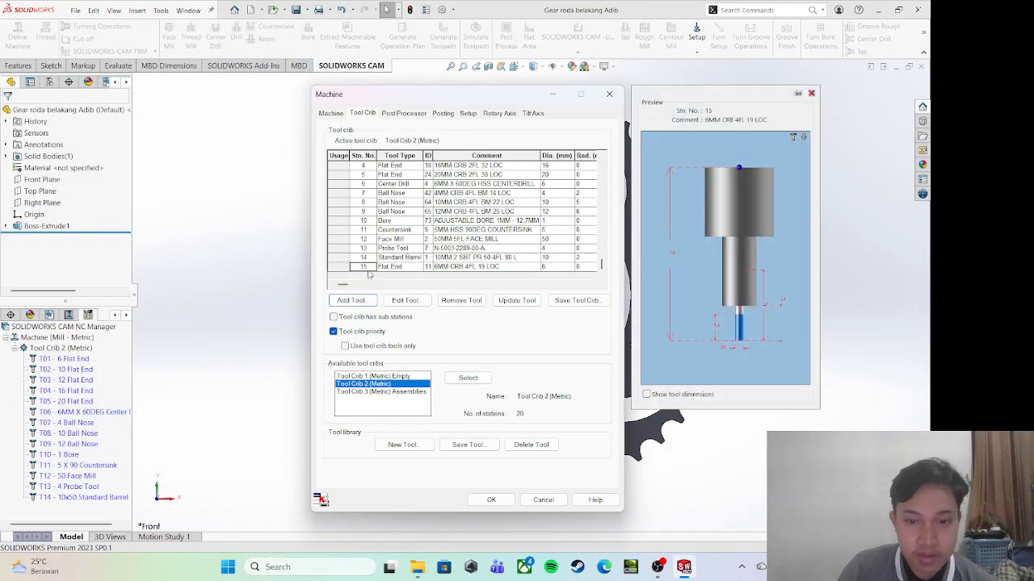
Remove all tools except the 6MM CRB 4FL 19 LOC flat end mill from the crib and accept the machine definition
{"action": "left_click_drag", "start_coordinate": [450, 260], "coordinate": [461, 147]}
{"action": "left_click", "coordinate": [459, 301]}
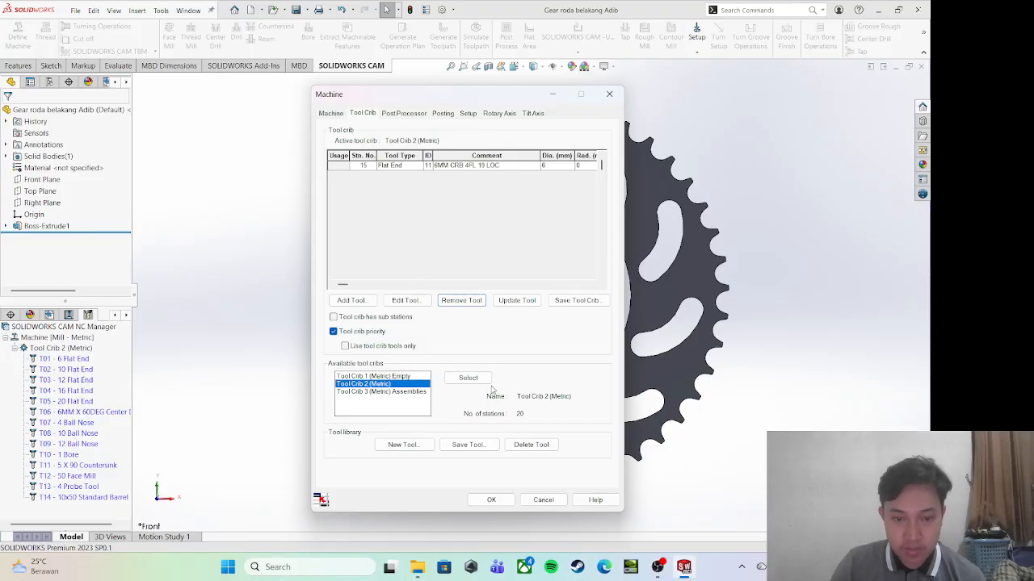
{"action": "left_click", "coordinate": [490, 500]}
Set the machine's post processor to MILL\MACH_III in the machine definition
{"action": "left_click", "coordinate": [18, 36]}
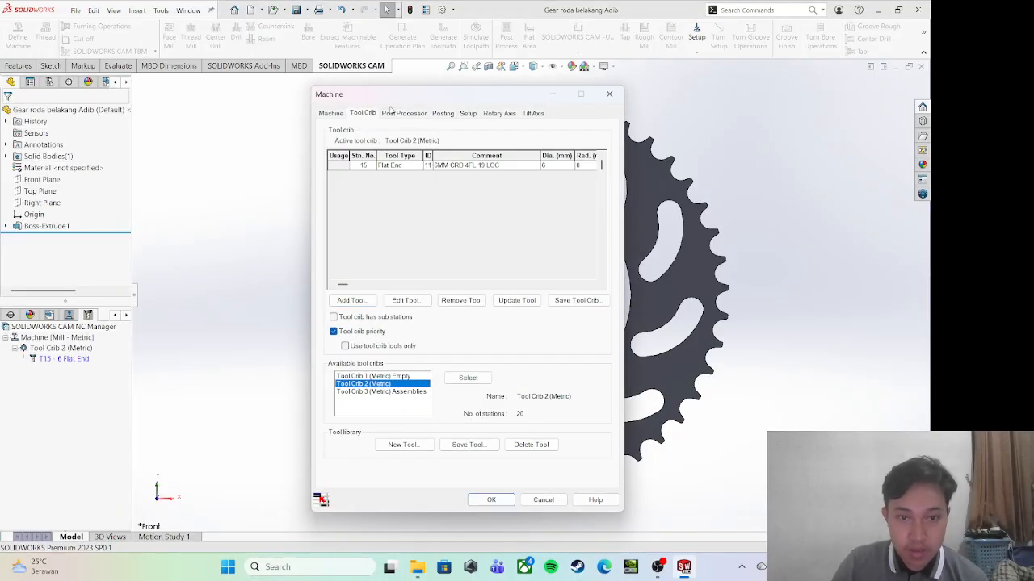
{"action": "left_click", "coordinate": [400, 114]}
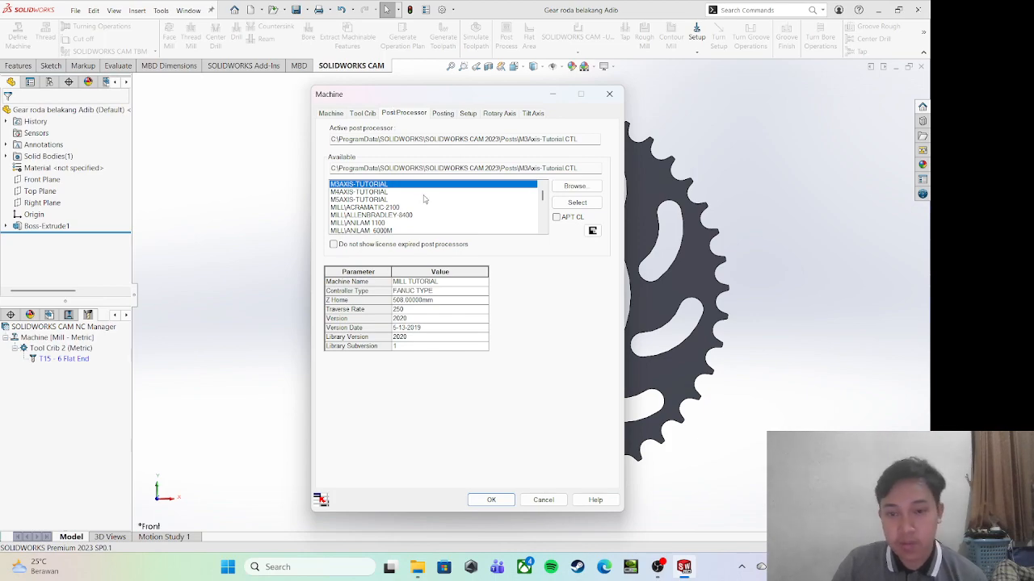
{"action": "scroll", "coordinate": [423, 198], "scroll_direction": "down", "scroll_amount": 8}
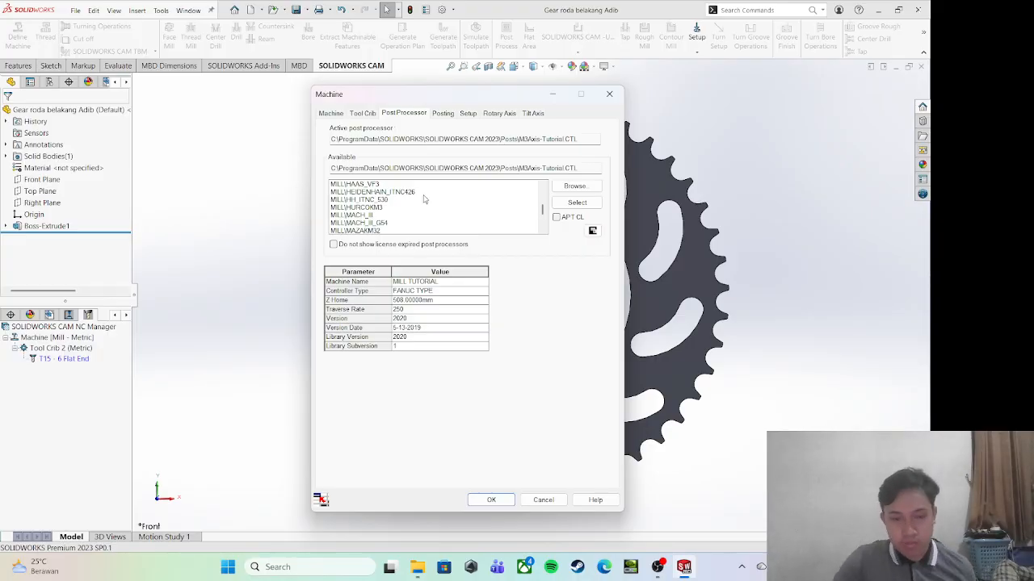
{"action": "left_click", "coordinate": [370, 215]}
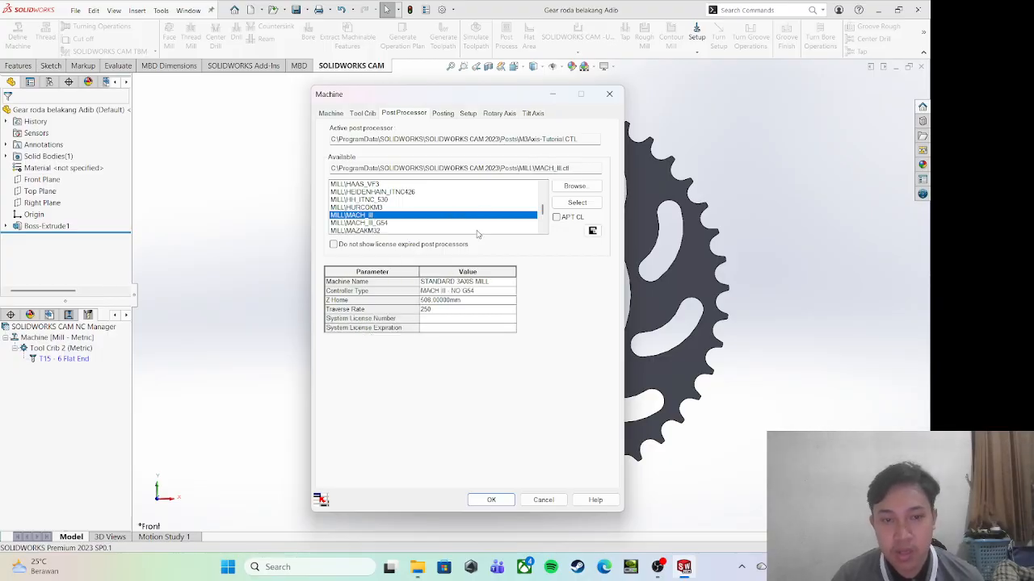
{"action": "left_click", "coordinate": [577, 203]}
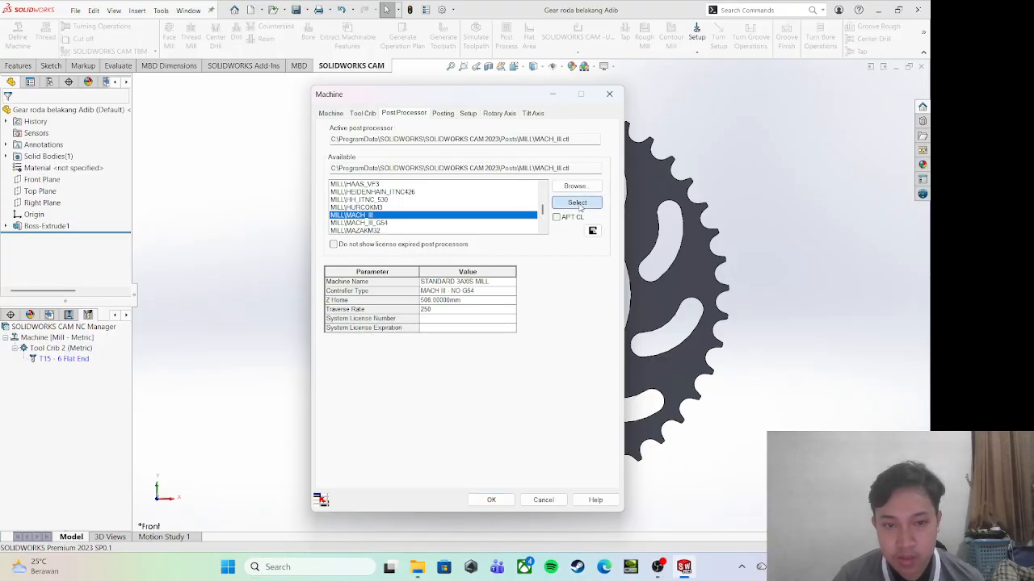
Review the machine's posting, setup, rotary axis and tilt axis settings and accept the machine definition
{"action": "left_click", "coordinate": [442, 114]}
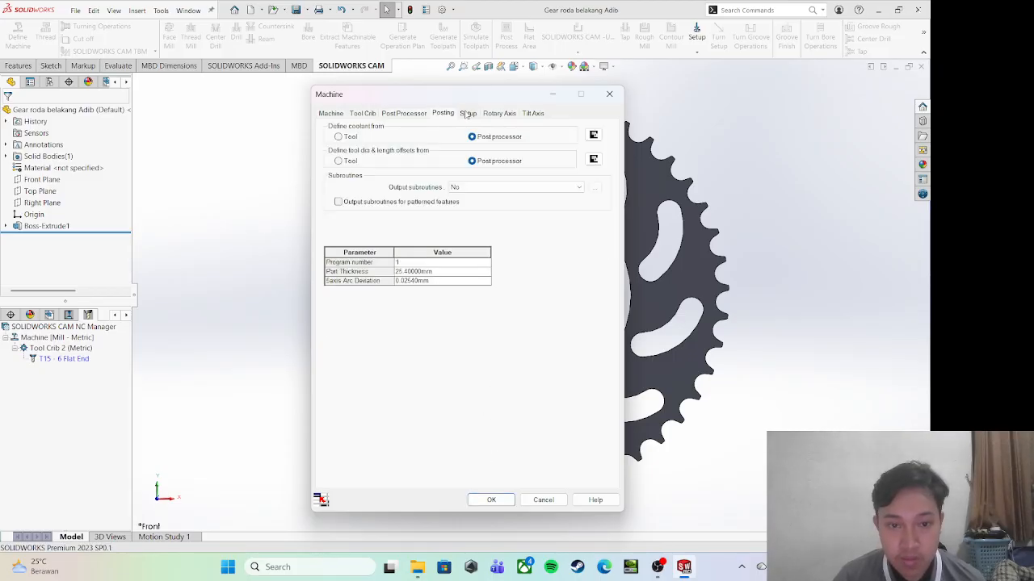
{"action": "left_click", "coordinate": [468, 114]}
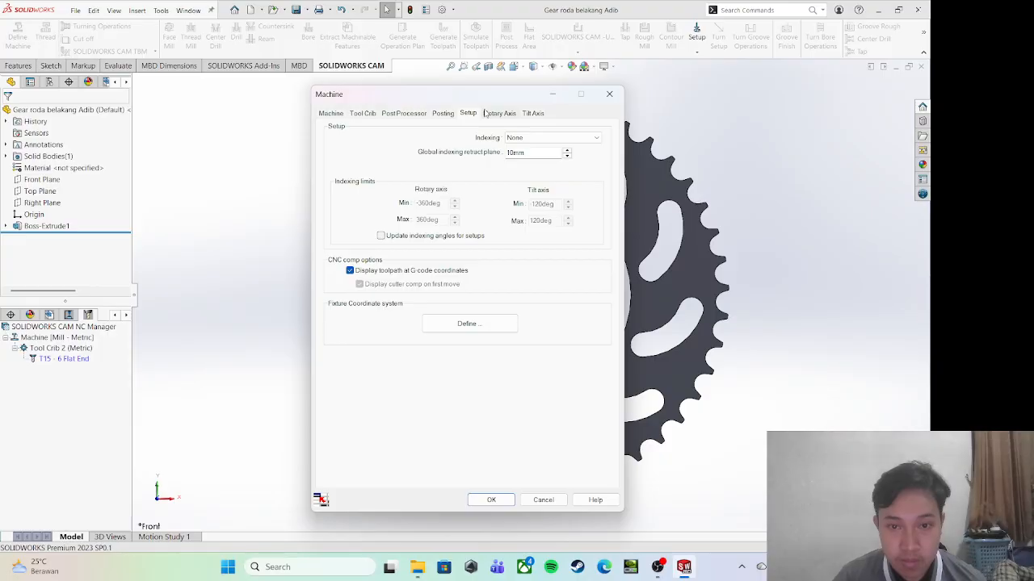
{"action": "left_click", "coordinate": [490, 113]}
{"action": "left_click", "coordinate": [533, 113]}
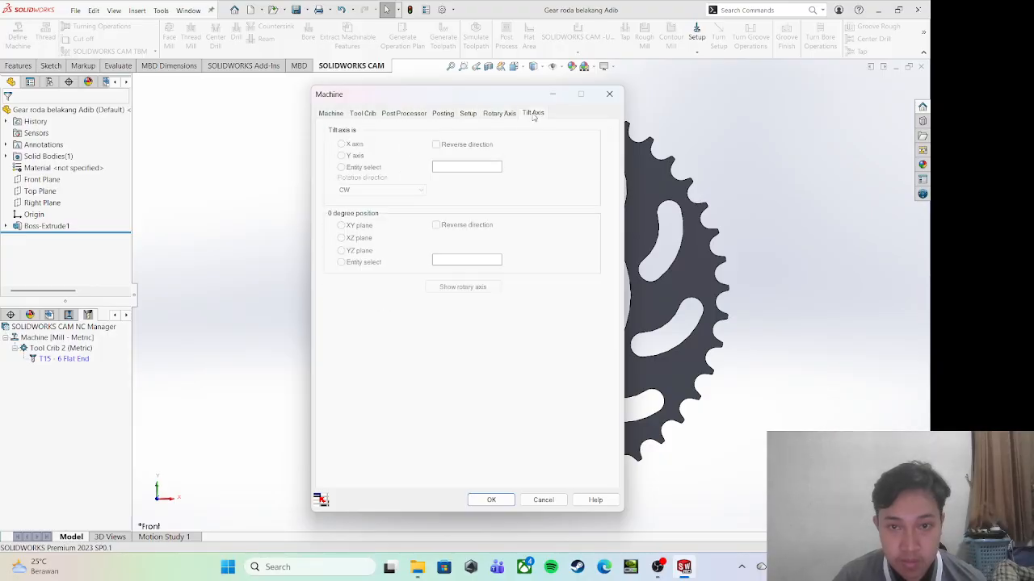
{"action": "left_click", "coordinate": [333, 113]}
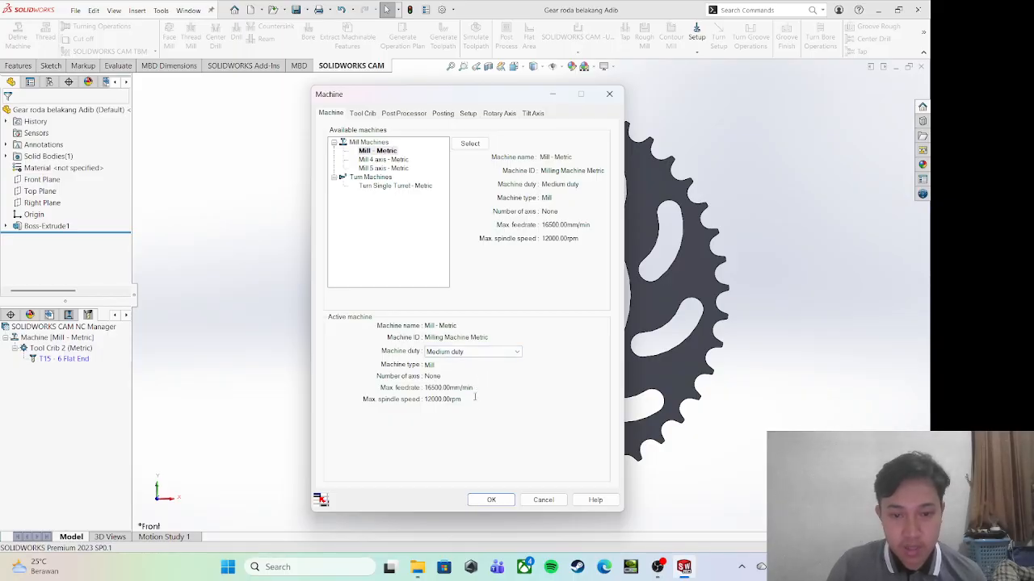
{"action": "left_click", "coordinate": [491, 501]}
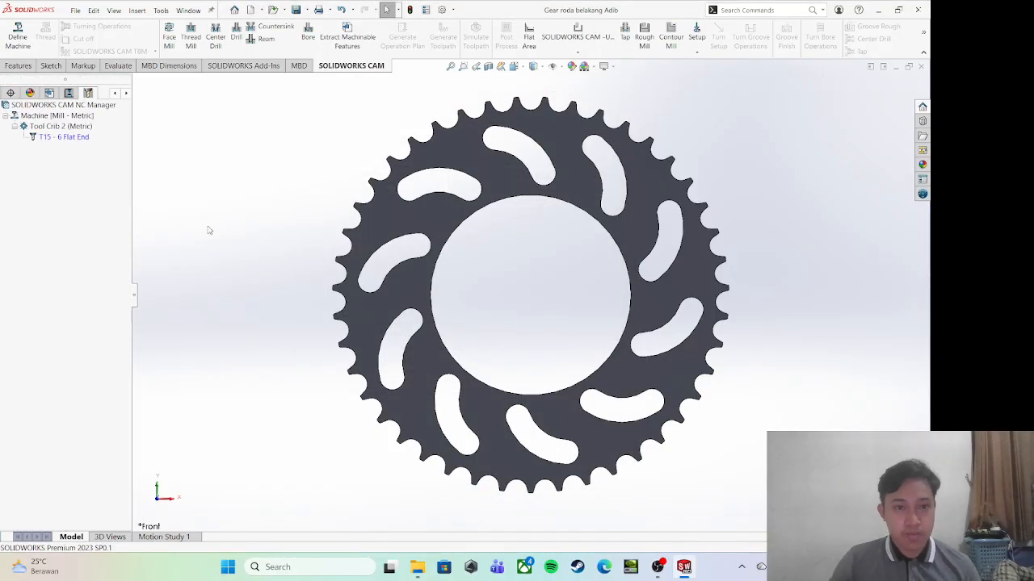
Create a mill setup using the gear's flat front face as the setup entity, without any added features
{"action": "left_click", "coordinate": [696, 51]}
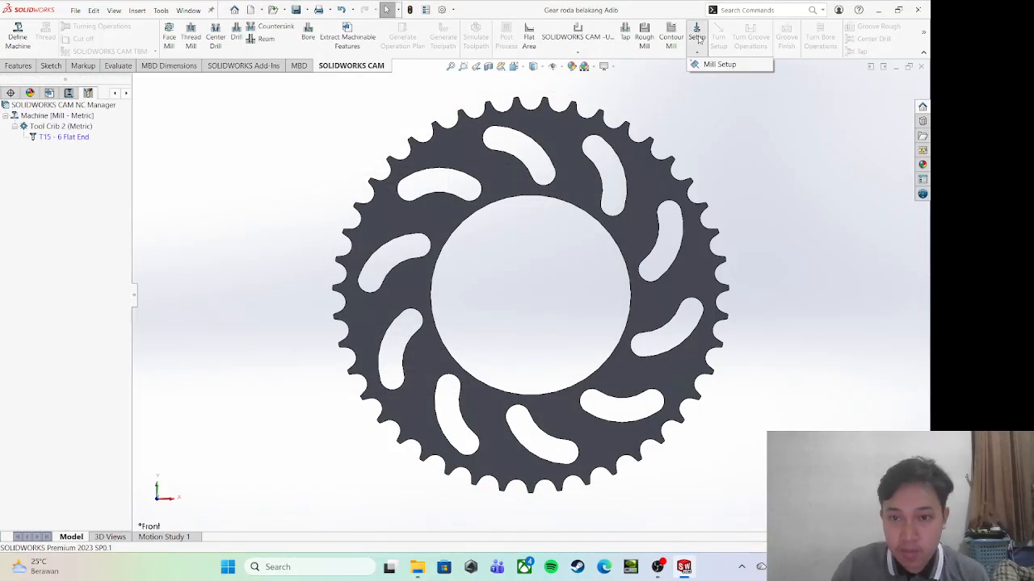
{"action": "left_click", "coordinate": [715, 64]}
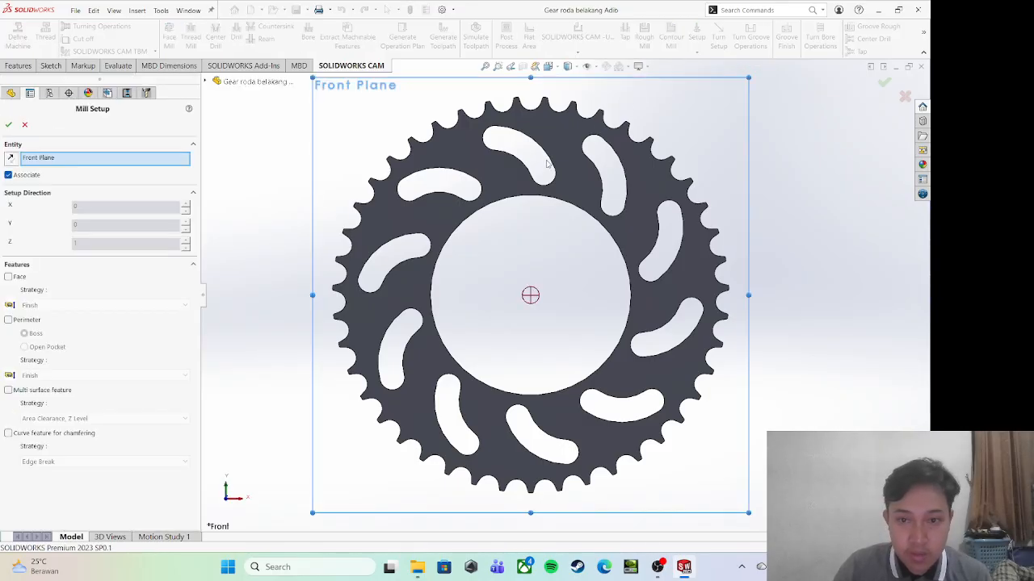
{"action": "left_click", "coordinate": [572, 173]}
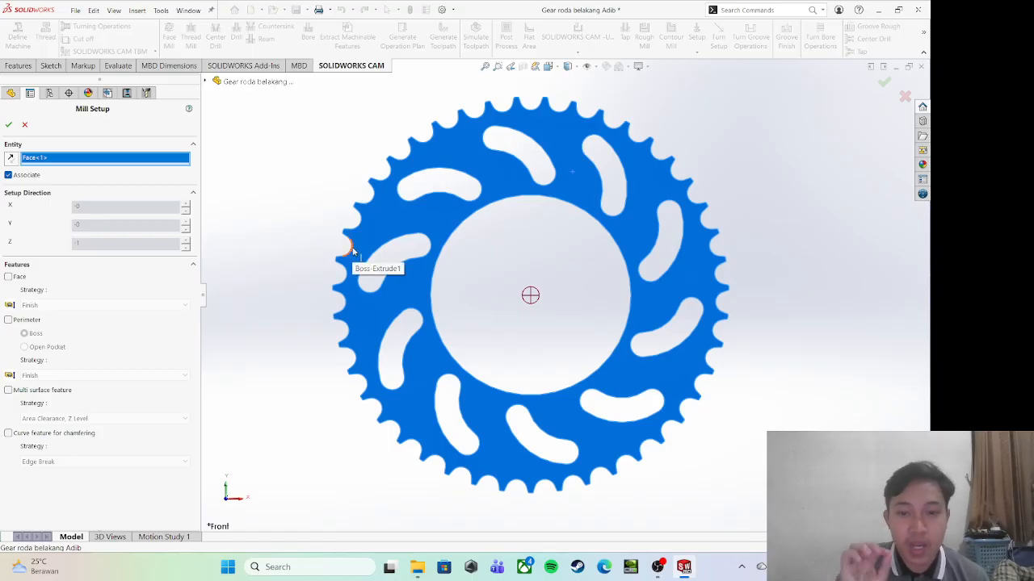
{"action": "left_click", "coordinate": [8, 124]}
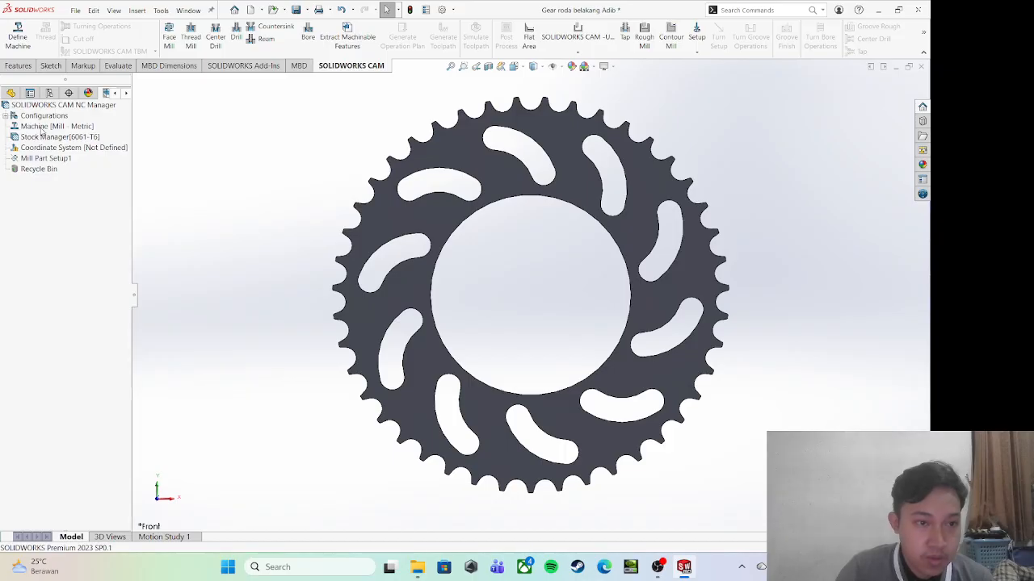
Edit the stock definition and choose 6061-T6 as the stock material
{"action": "right_click", "coordinate": [46, 138]}
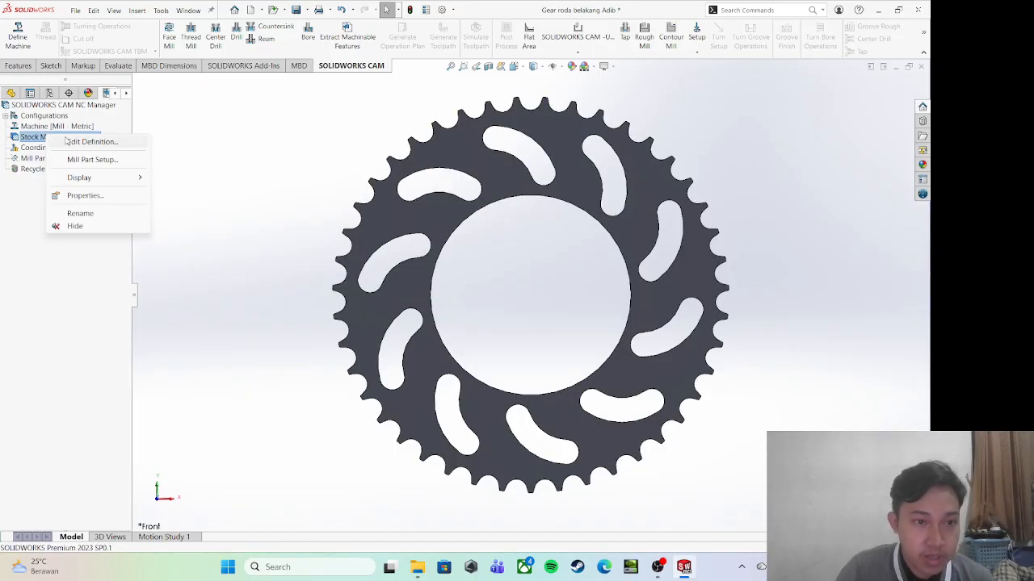
{"action": "left_click", "coordinate": [80, 141]}
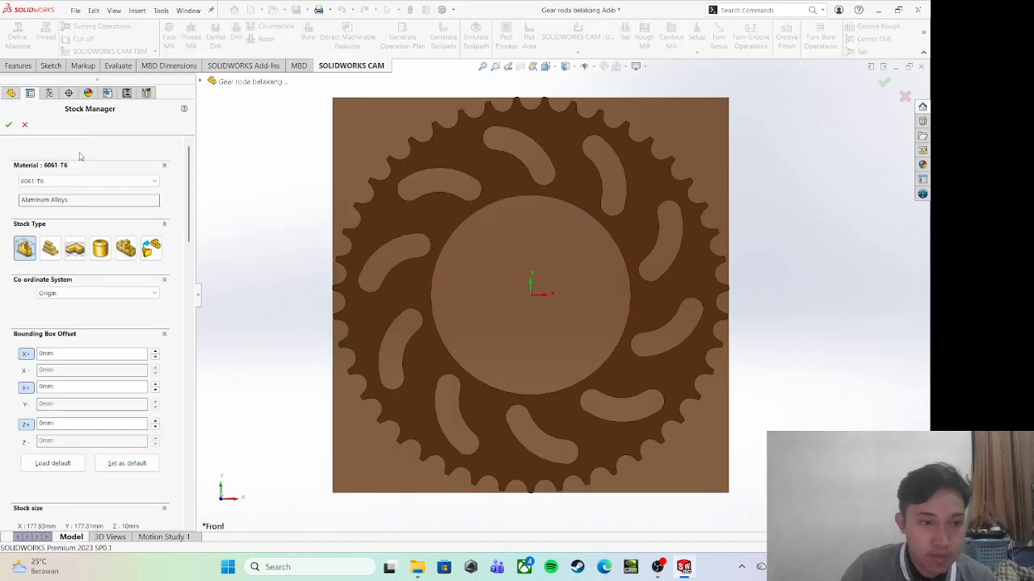
{"action": "left_click", "coordinate": [144, 181]}
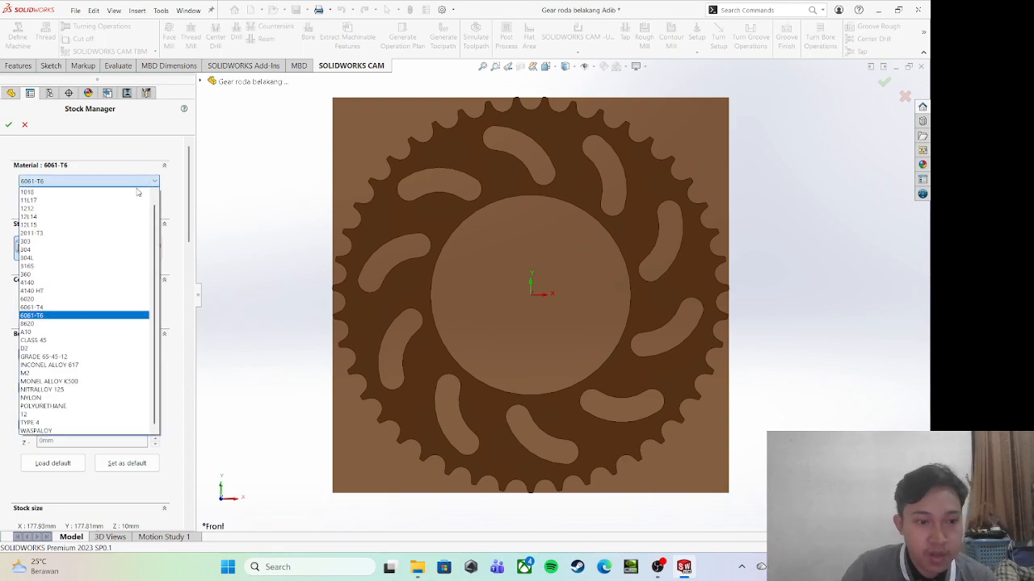
{"action": "left_click", "coordinate": [126, 315]}
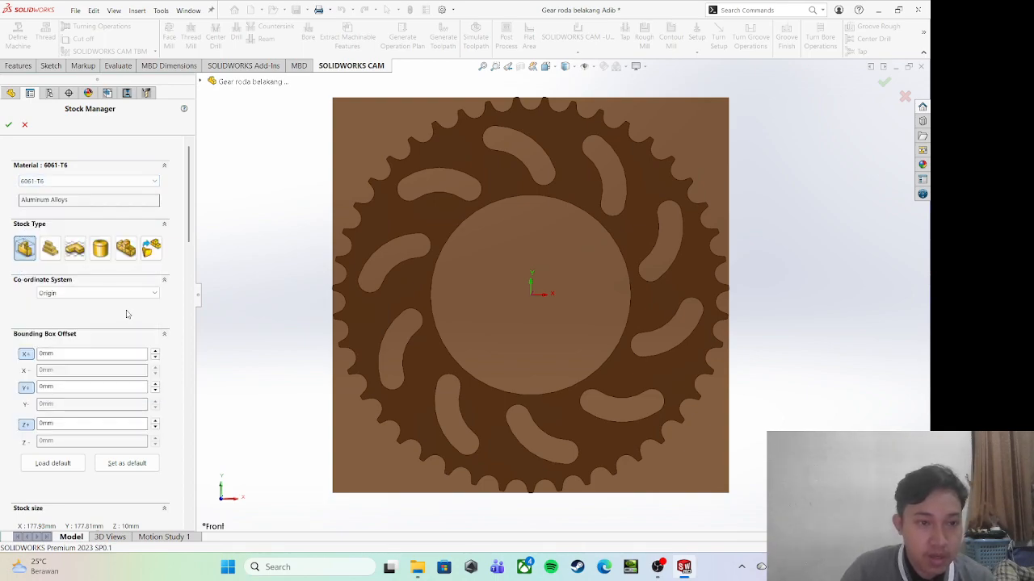
Define the stock from the part file "stock" in Downloads, accept it and rebuild the CAM items
{"action": "left_click", "coordinate": [156, 248]}
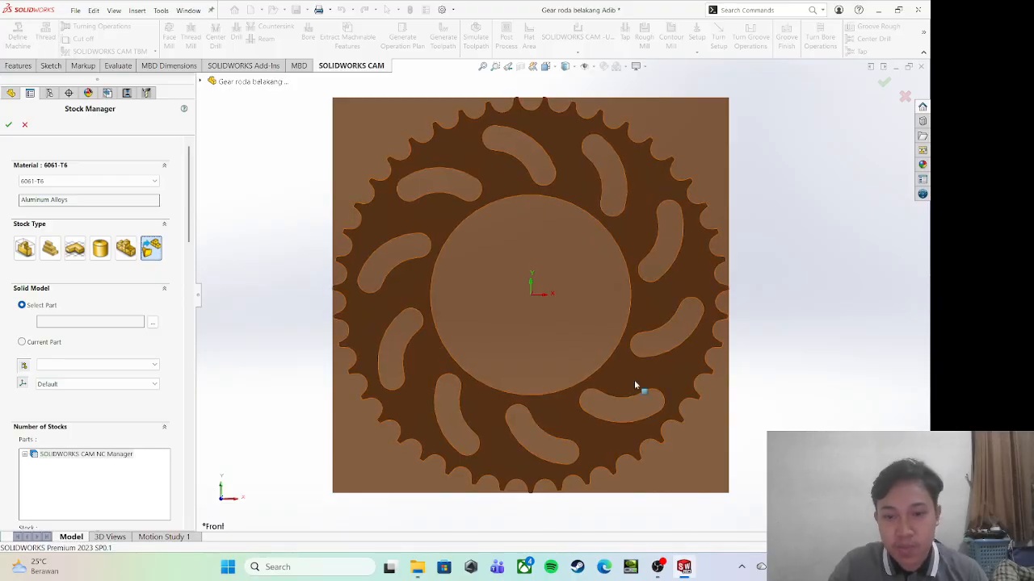
{"action": "left_click", "coordinate": [151, 322]}
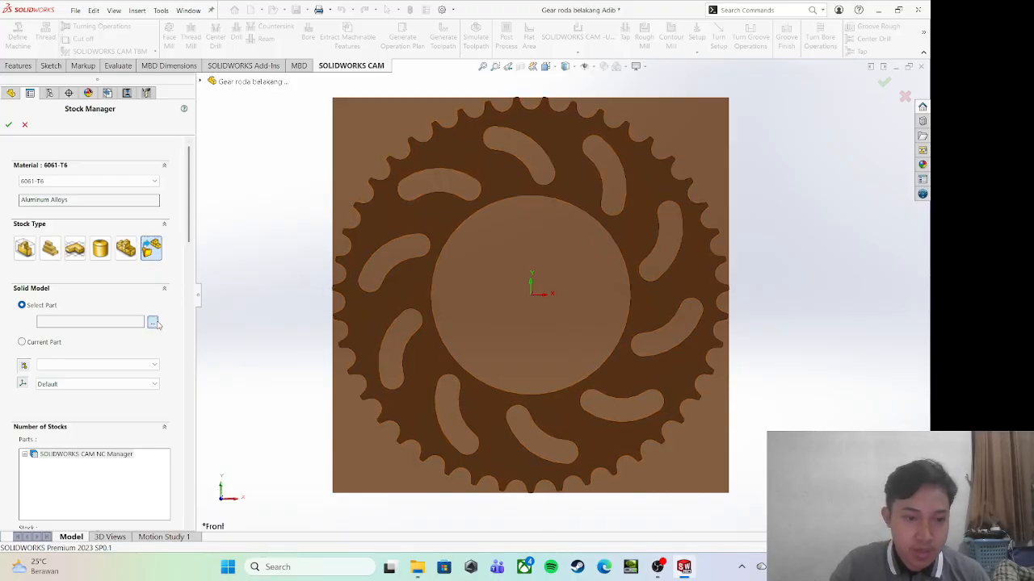
{"action": "left_click", "coordinate": [431, 211]}
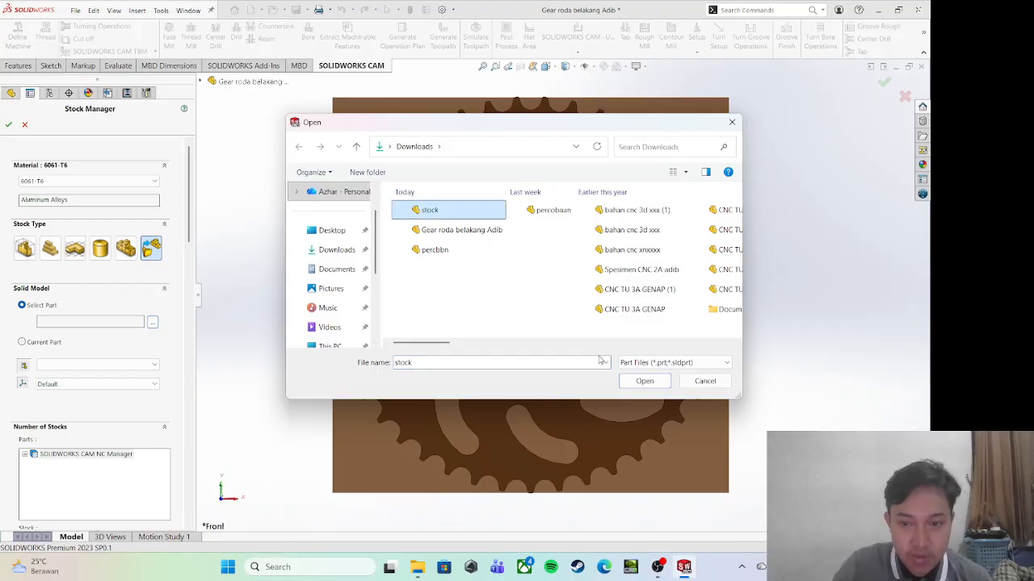
{"action": "left_click", "coordinate": [627, 378]}
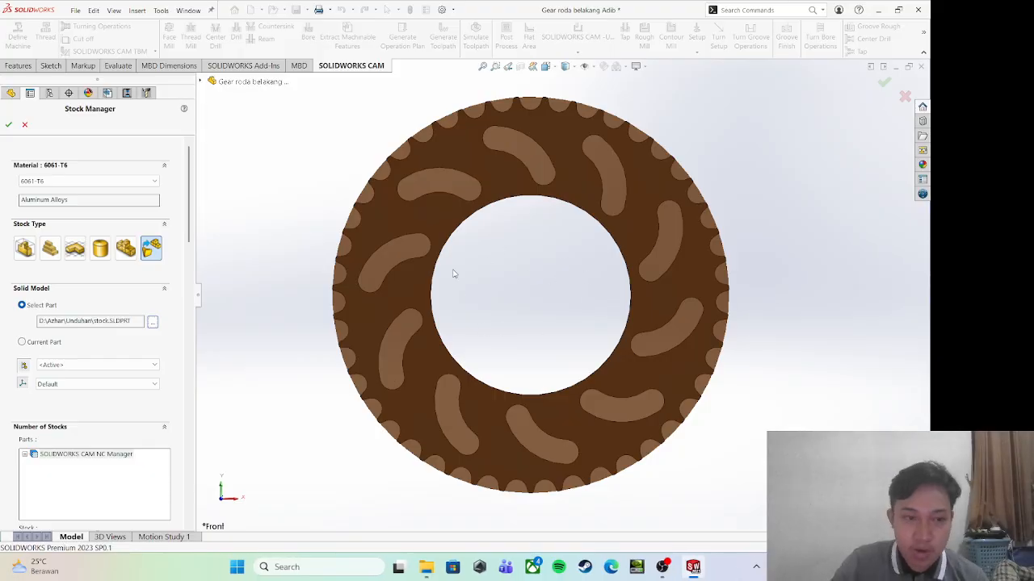
{"action": "left_click", "coordinate": [9, 124]}
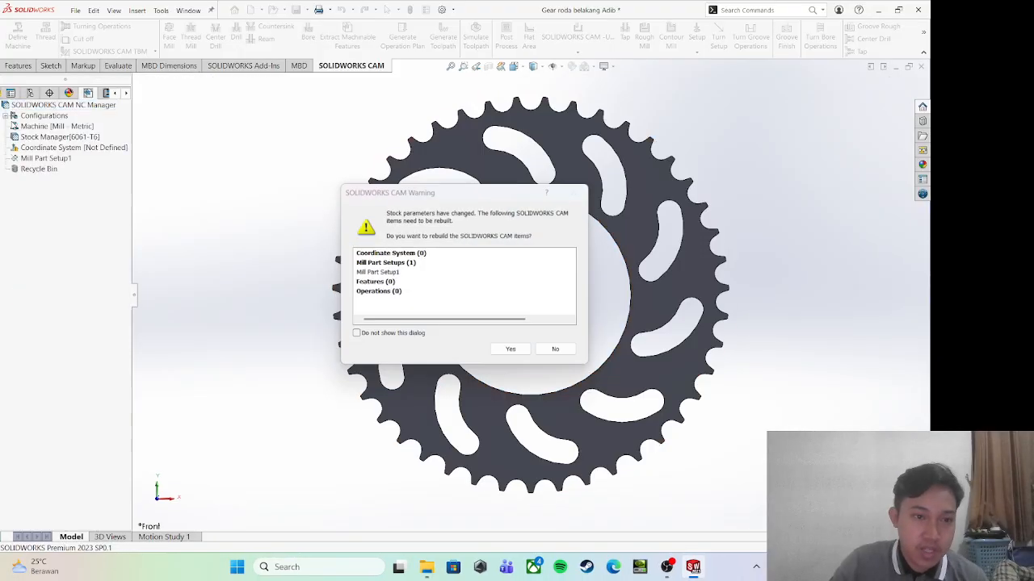
{"action": "left_click", "coordinate": [512, 350]}
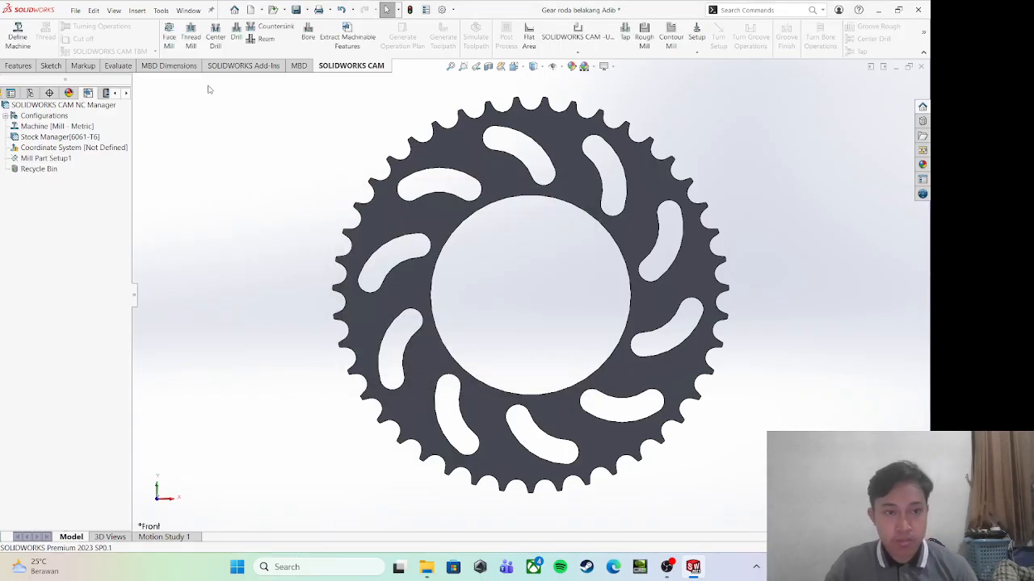
Extract the gear's machinable features and look through the pockets and slots listed under Mill Part Setup1
{"action": "left_click", "coordinate": [342, 44]}
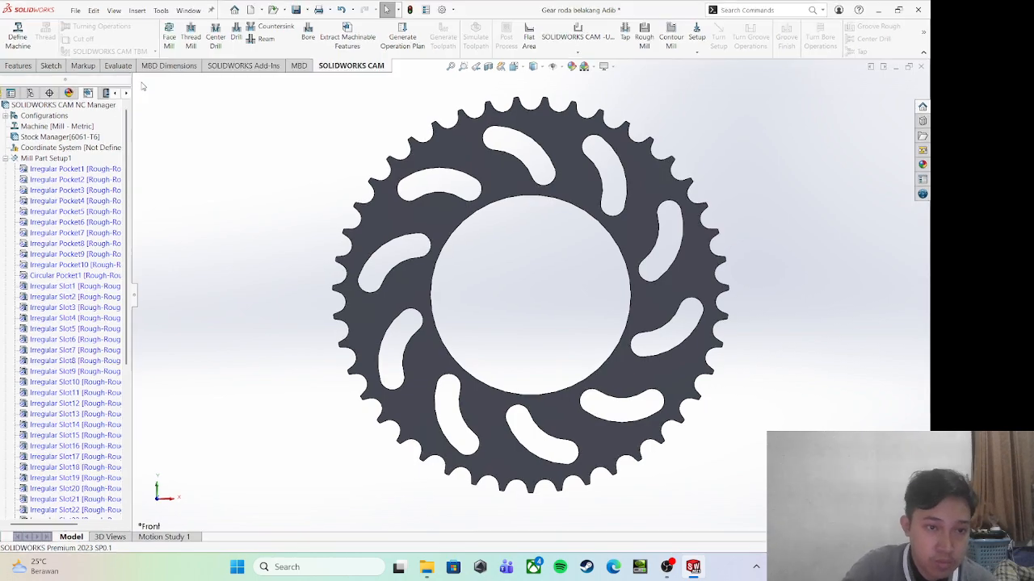
{"action": "left_click_drag", "start_coordinate": [139, 80], "coordinate": [173, 81]}
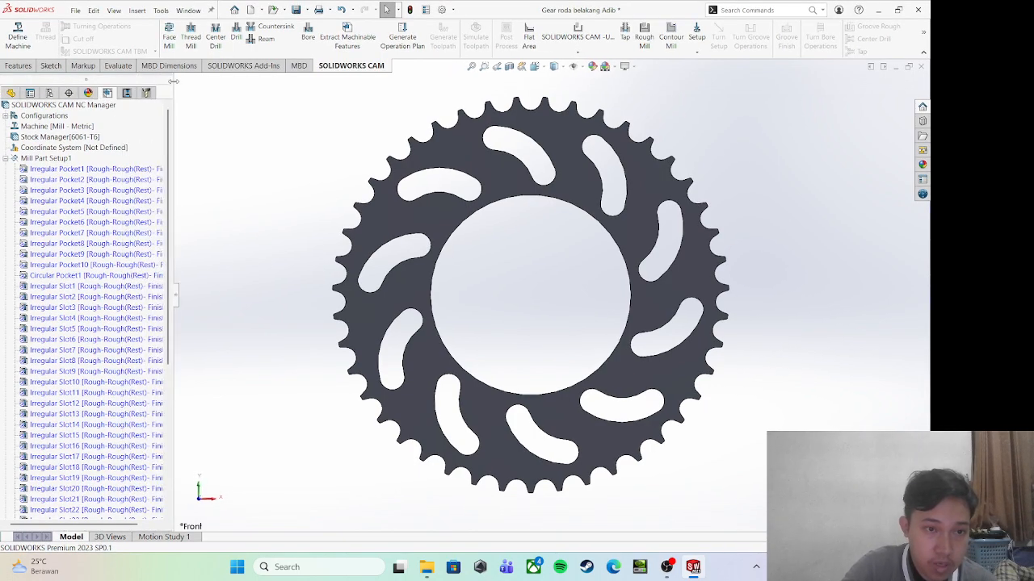
{"action": "scroll", "coordinate": [126, 163], "scroll_direction": "down", "scroll_amount": 8}
{"action": "scroll", "coordinate": [126, 163], "scroll_direction": "up", "scroll_amount": 8}
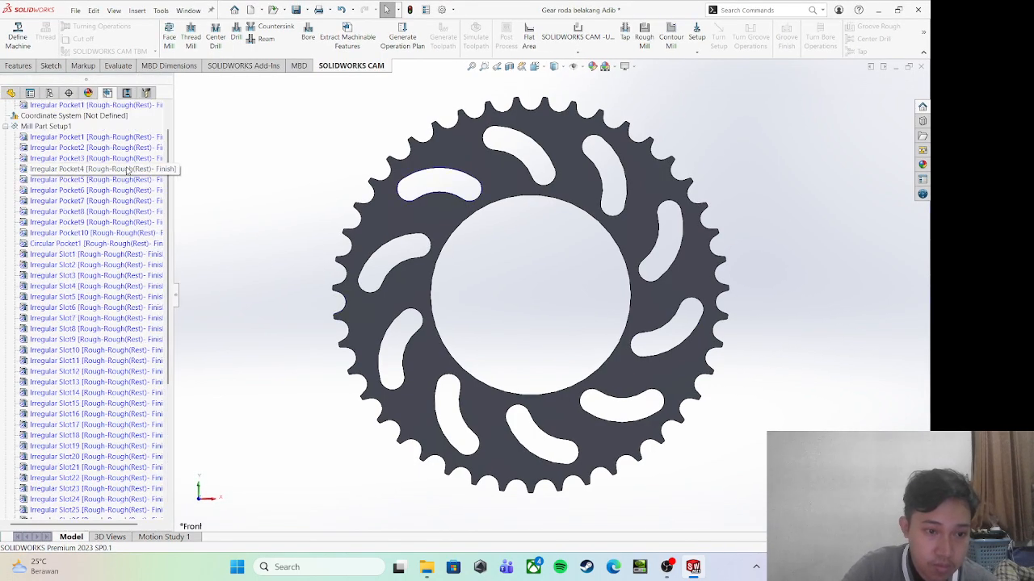
Define the fixture coordinate system in the CAM operation tree with the User Defined method, keeping its origin at the gear's centre
{"action": "left_click", "coordinate": [126, 93]}
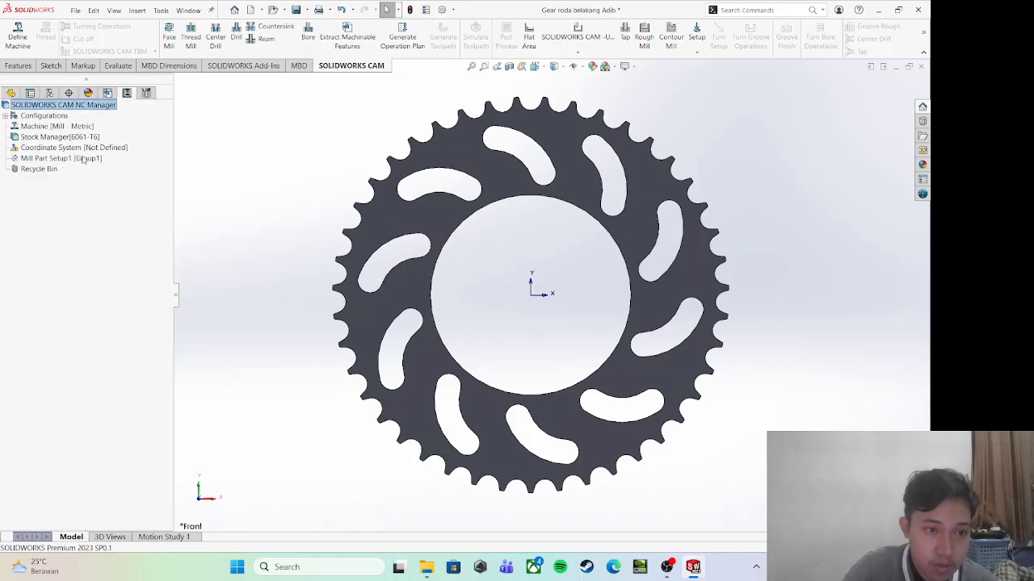
{"action": "left_click", "coordinate": [24, 159]}
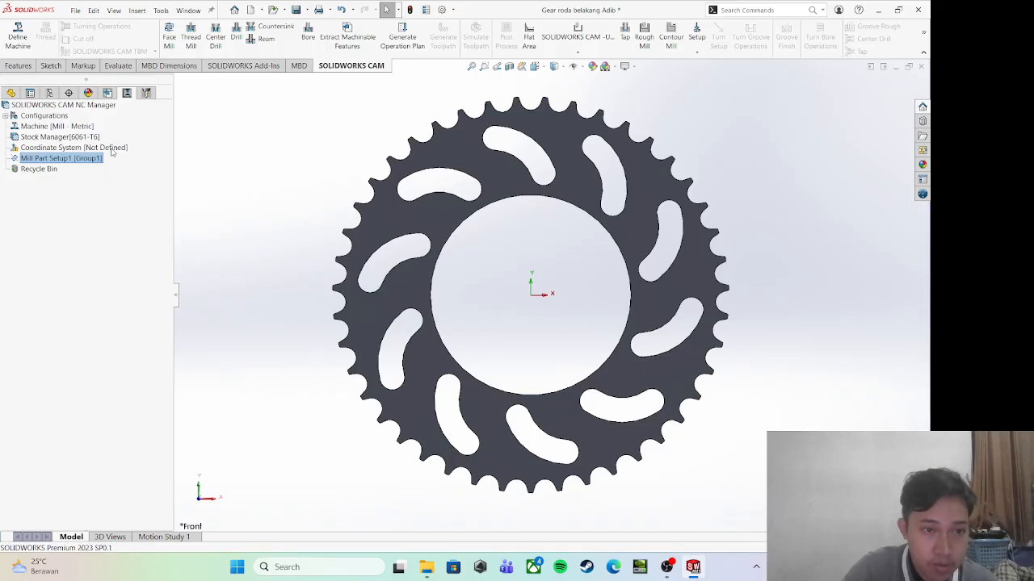
{"action": "double_click", "coordinate": [112, 152]}
{"action": "scroll", "coordinate": [442, 253], "scroll_direction": "down", "scroll_amount": 1}
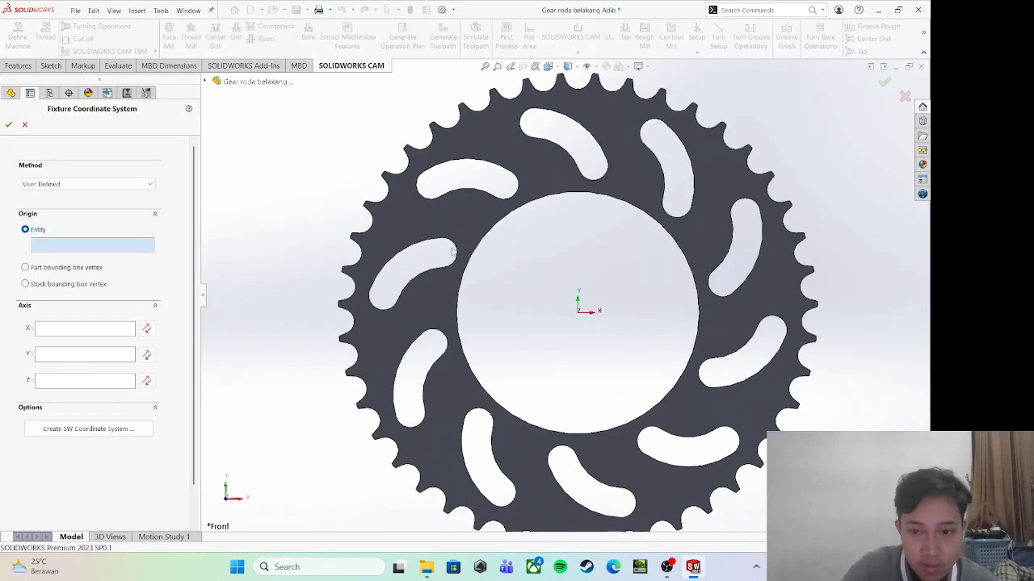
{"action": "scroll", "coordinate": [594, 343], "scroll_direction": "up", "scroll_amount": 3}
{"action": "middle_click_drag", "start_coordinate": [596, 343], "coordinate": [605, 242]}
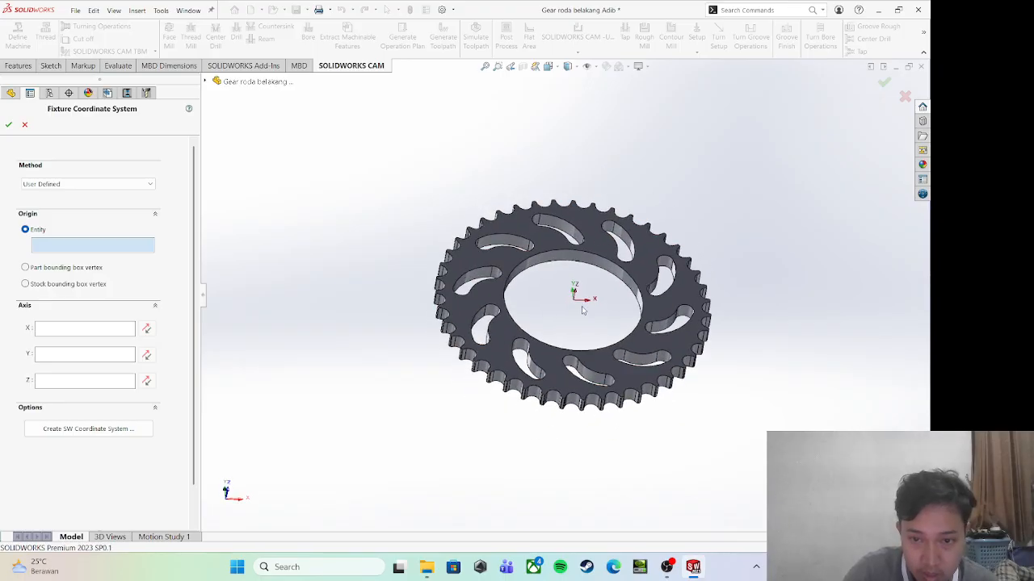
{"action": "scroll", "coordinate": [578, 312], "scroll_direction": "down", "scroll_amount": 4}
{"action": "middle_click_drag", "start_coordinate": [570, 313], "coordinate": [545, 359]}
{"action": "scroll", "coordinate": [543, 358], "scroll_direction": "up", "scroll_amount": 4}
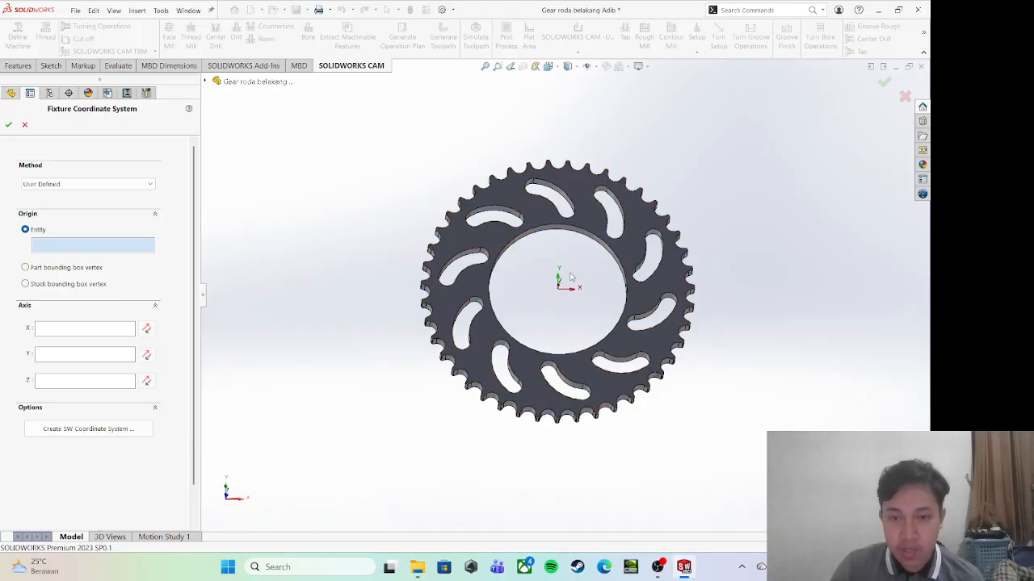
{"action": "left_click", "coordinate": [8, 125]}
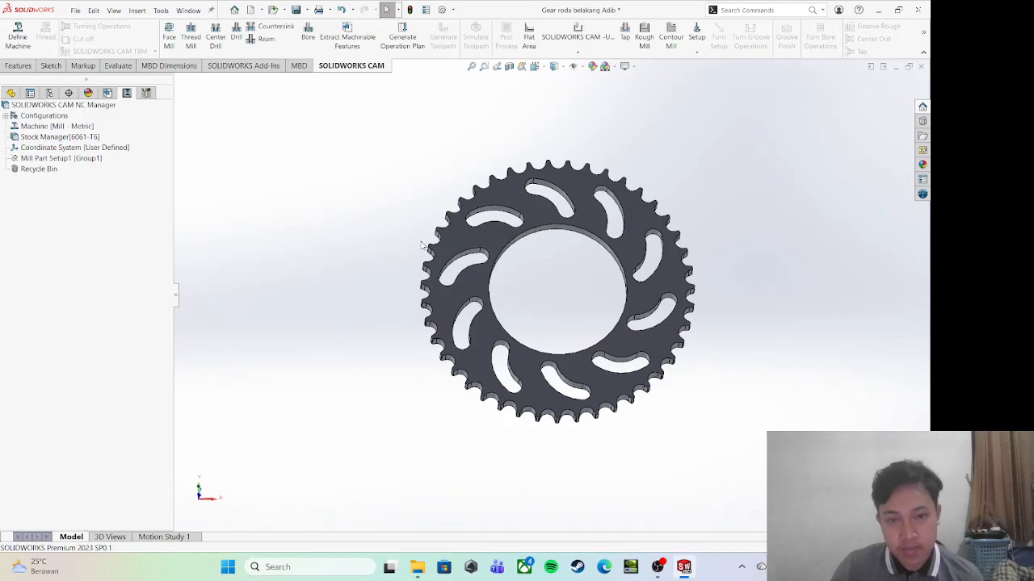
Start a 2.5 axis Contour Mill operation under Mill Part Setup1 with the T15 6 mm flat end tool and review its selectable features
{"action": "right_click", "coordinate": [91, 161]}
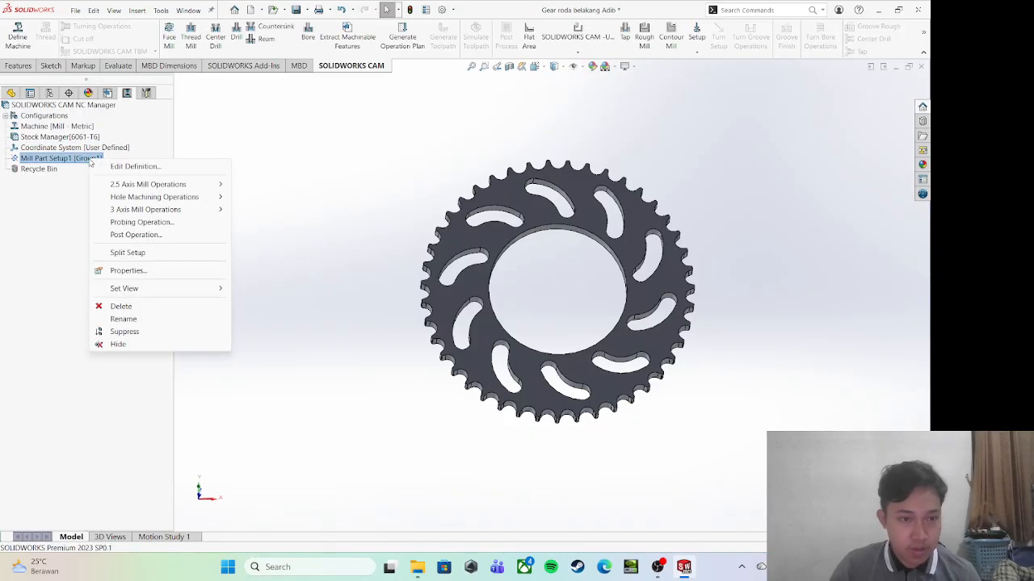
{"action": "mouse_move", "coordinate": [134, 186]}
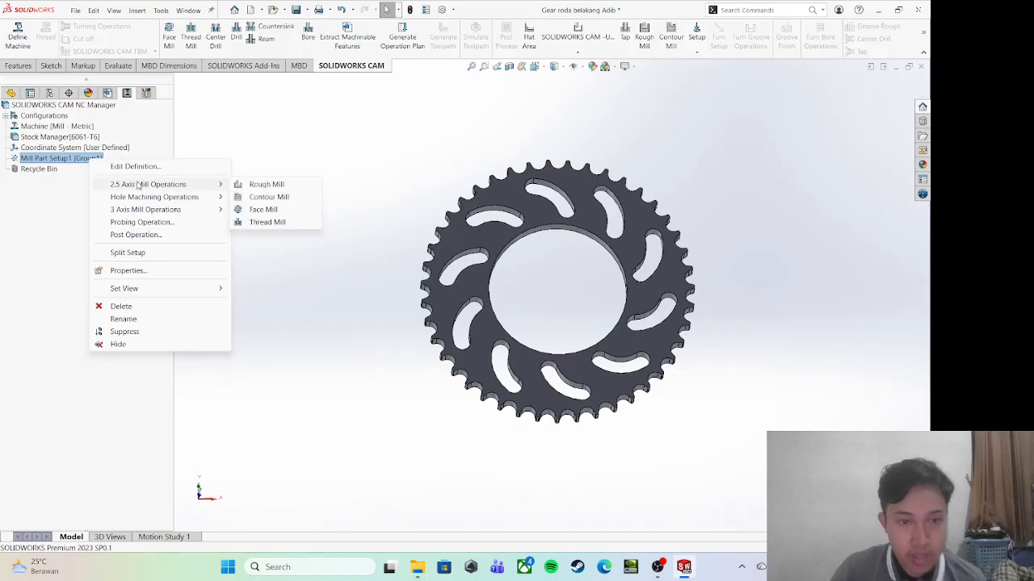
{"action": "left_click", "coordinate": [257, 197]}
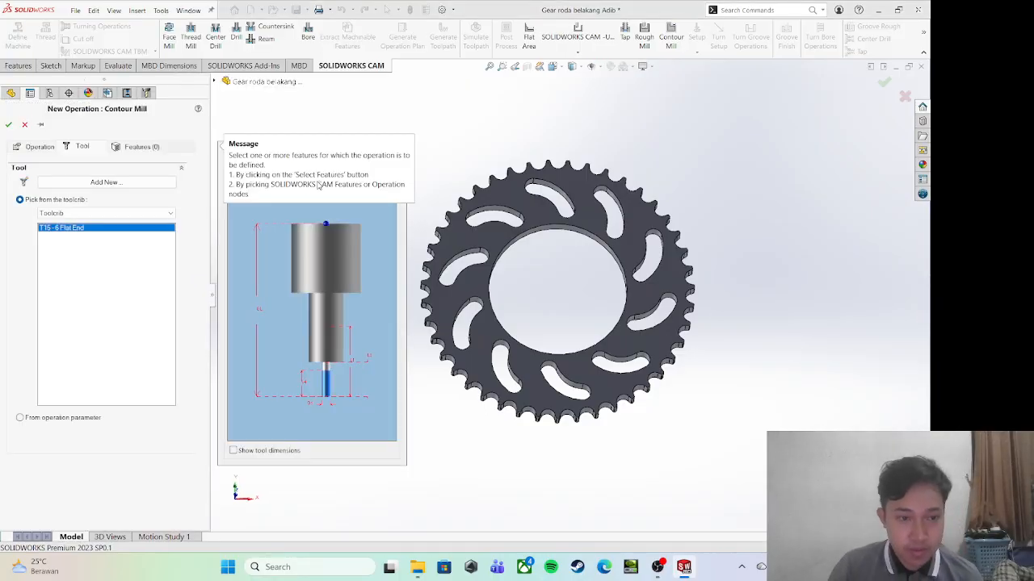
{"action": "left_click", "coordinate": [8, 125]}
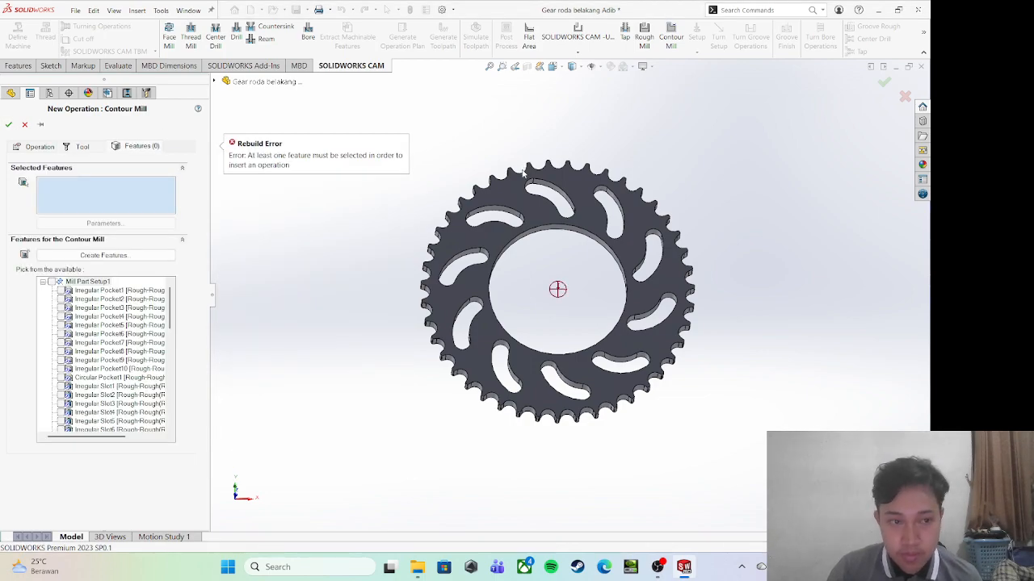
{"action": "scroll", "coordinate": [138, 311], "scroll_direction": "down", "scroll_amount": 10}
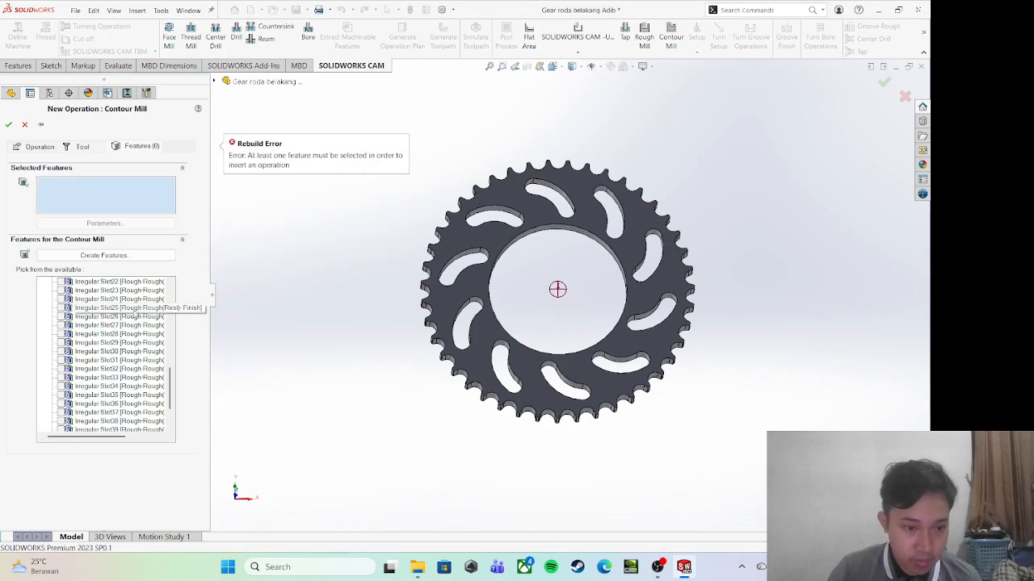
{"action": "scroll", "coordinate": [135, 316], "scroll_direction": "up", "scroll_amount": 10}
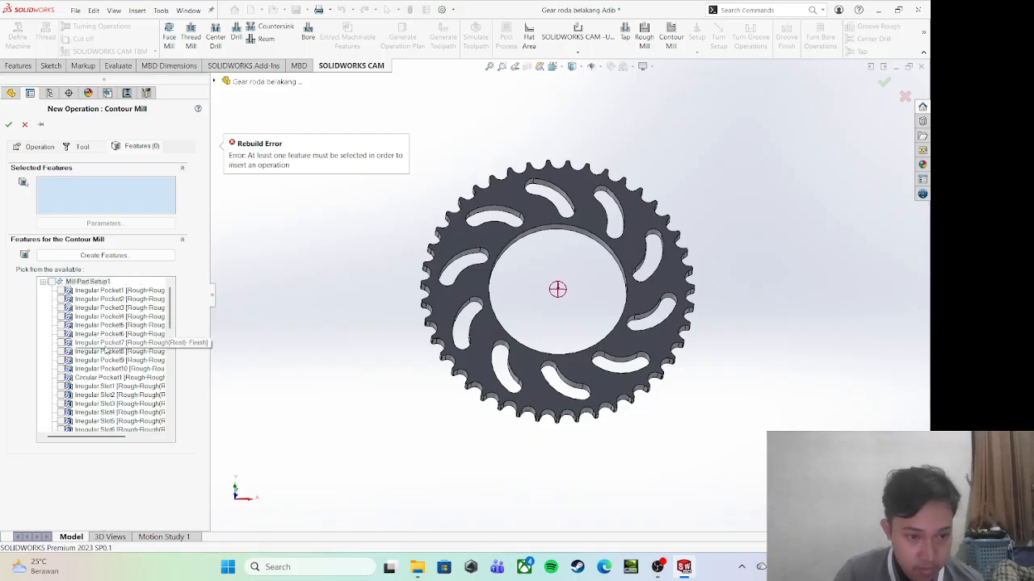
Include Irregular Slot1 through Irregular Slot6 in the Contour Mill operation's selected features
{"action": "left_click", "coordinate": [61, 386]}
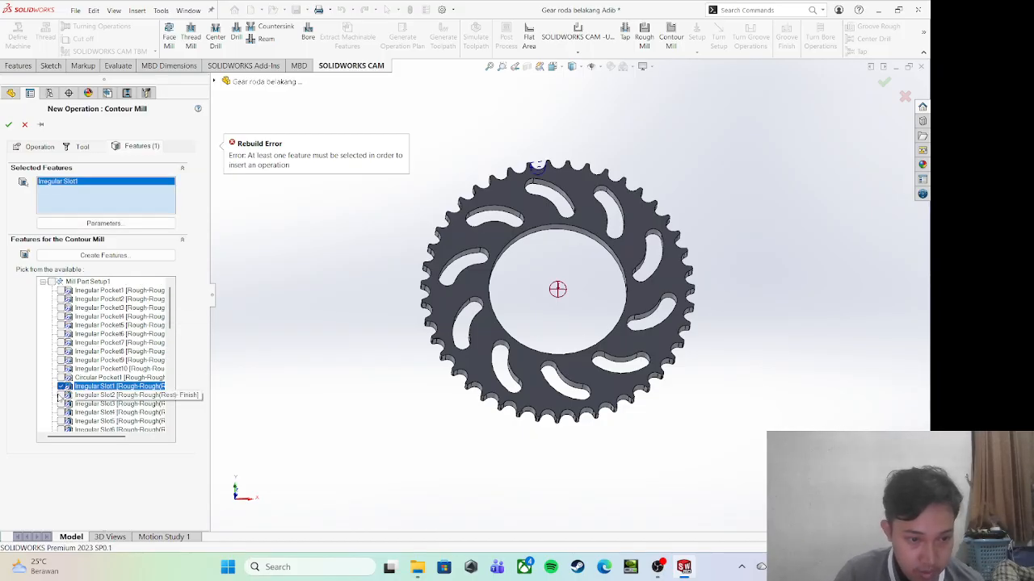
{"action": "left_click", "coordinate": [62, 395]}
{"action": "left_click", "coordinate": [62, 404]}
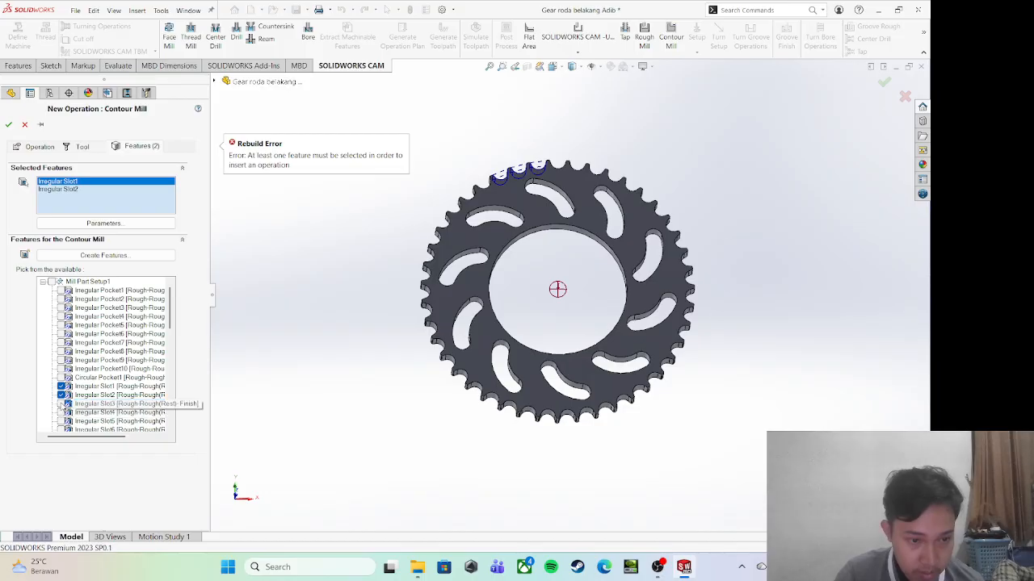
{"action": "left_click", "coordinate": [62, 413]}
{"action": "left_click", "coordinate": [61, 421]}
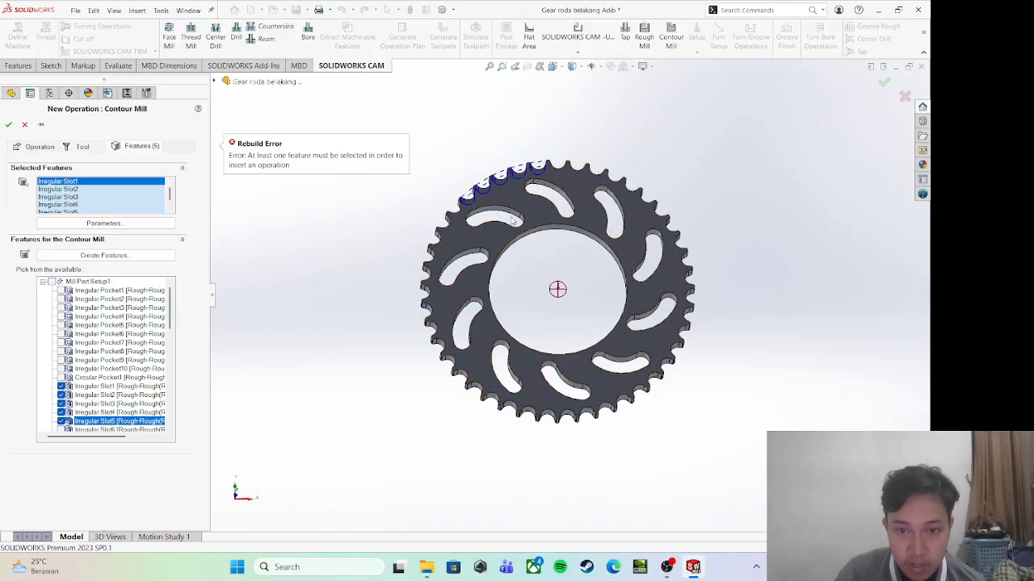
{"action": "scroll", "coordinate": [127, 378], "scroll_direction": "down", "scroll_amount": 4}
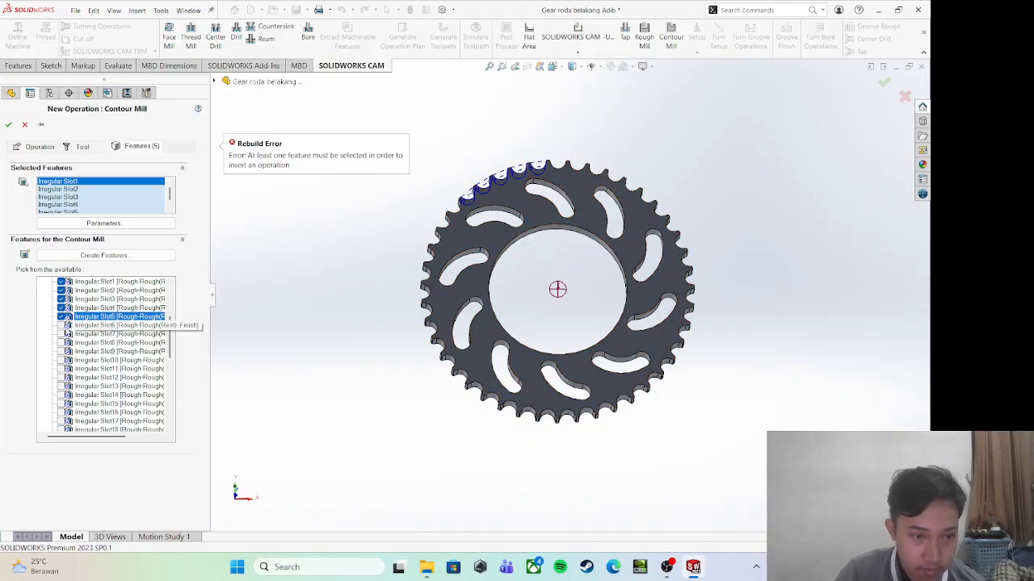
{"action": "left_click", "coordinate": [61, 325]}
Include Irregular Slot34 through Irregular Slot43, at the end of the feature list, in the Contour Mill operation
{"action": "scroll", "coordinate": [85, 392], "scroll_direction": "down", "scroll_amount": 8}
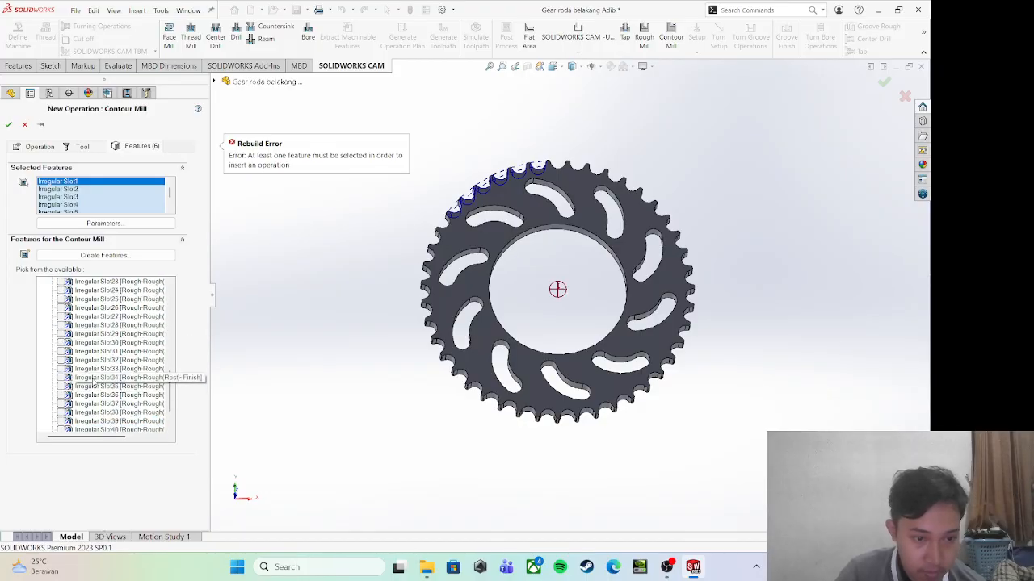
{"action": "left_click", "coordinate": [62, 422]}
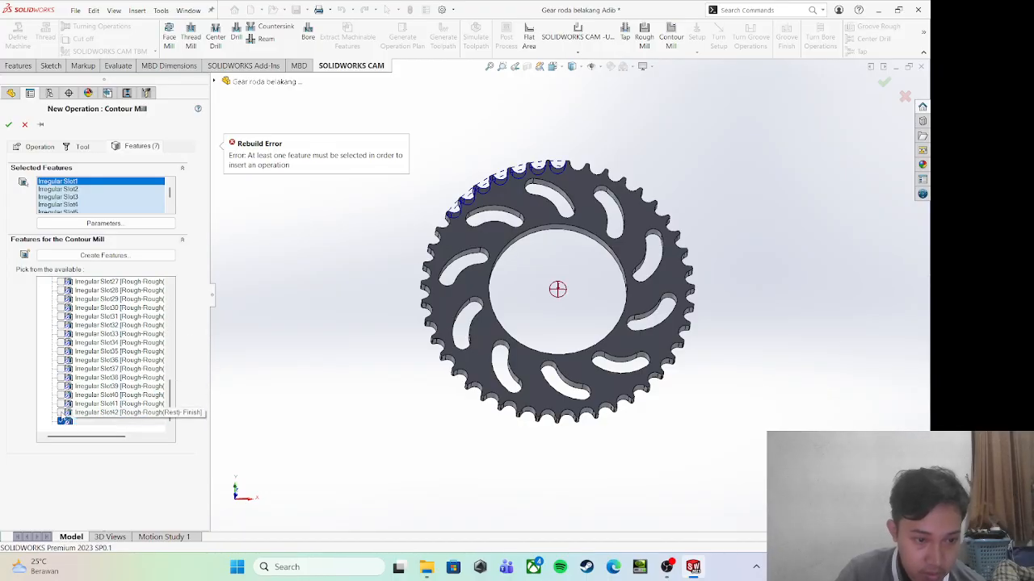
{"action": "left_click", "coordinate": [61, 413]}
{"action": "left_click", "coordinate": [61, 405]}
{"action": "left_click", "coordinate": [62, 396]}
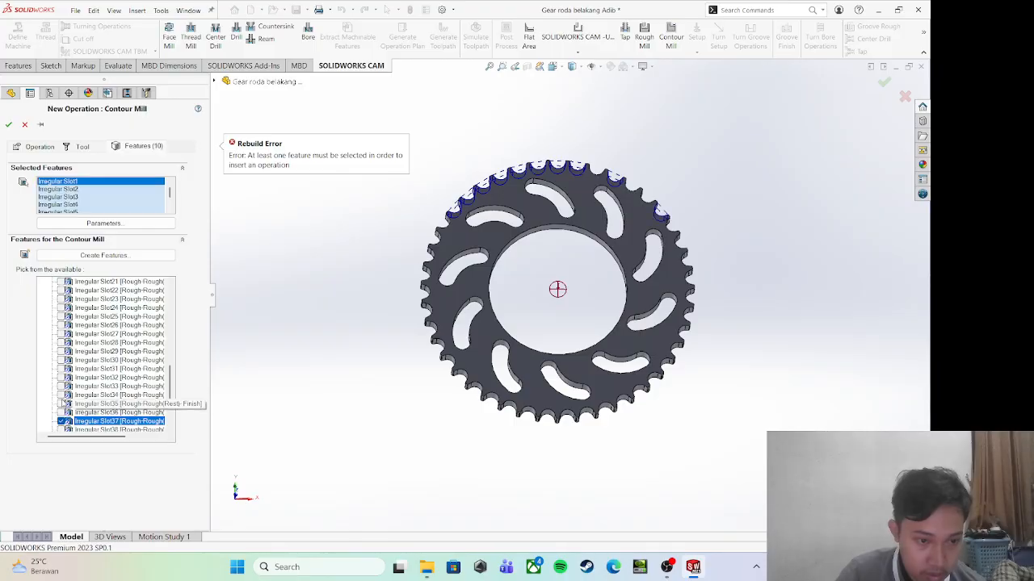
{"action": "scroll", "coordinate": [63, 404], "scroll_direction": "down", "scroll_amount": 2}
{"action": "left_click", "coordinate": [62, 403]}
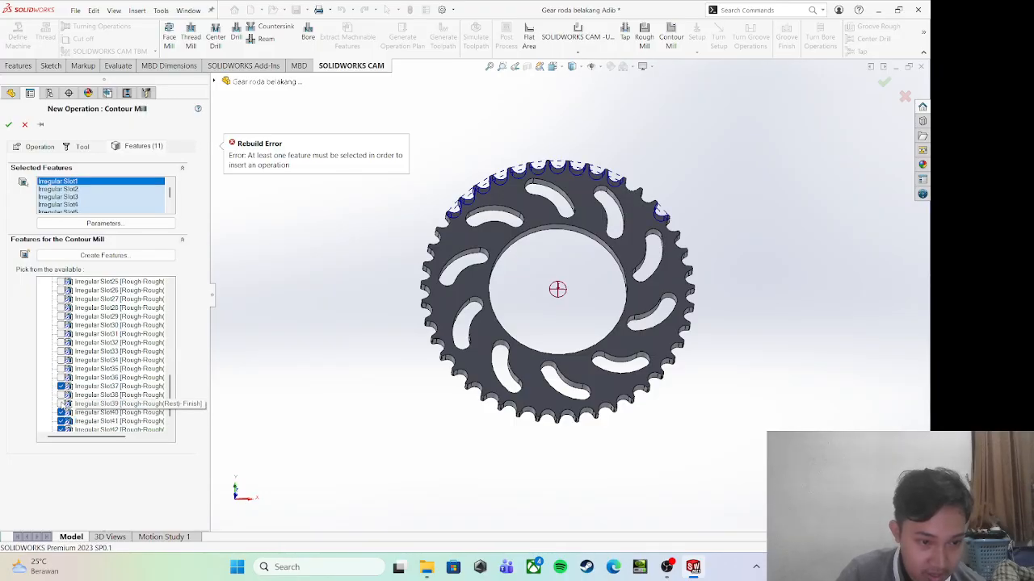
{"action": "left_click", "coordinate": [62, 404]}
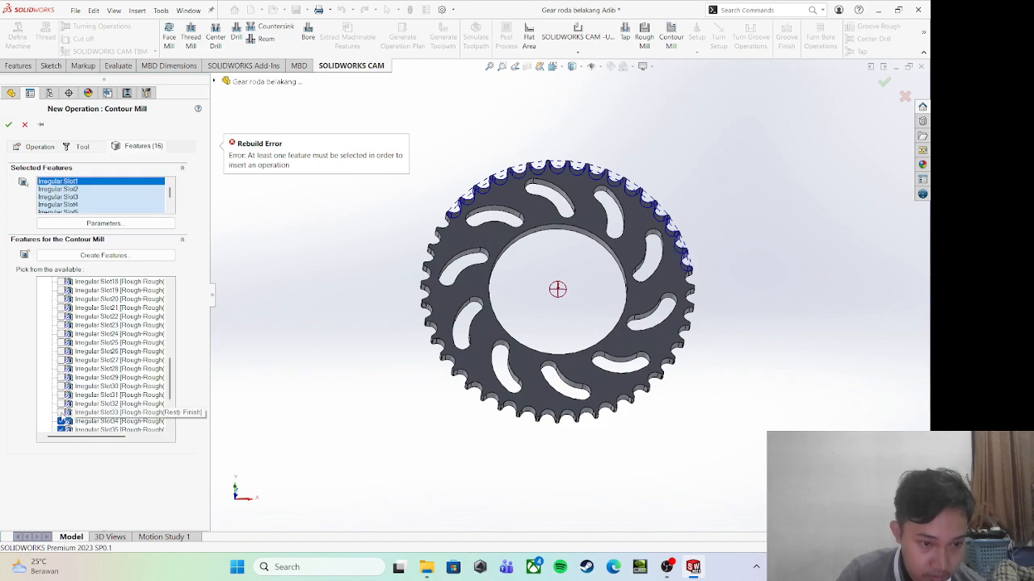
Include Irregular Slot27 through Irregular Slot33 in the features of the Contour Mill operation
{"action": "left_click", "coordinate": [62, 404]}
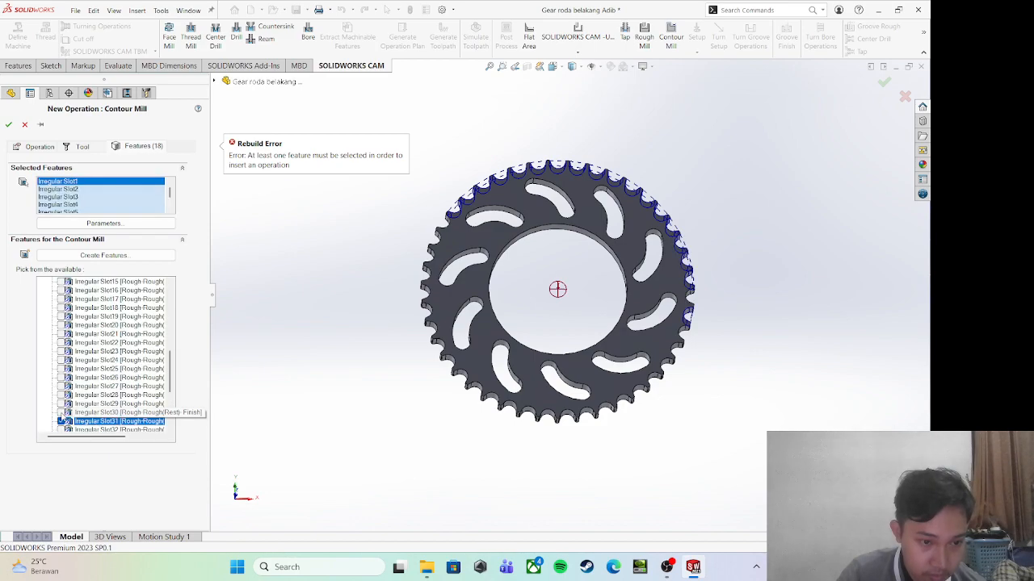
{"action": "left_click", "coordinate": [62, 404]}
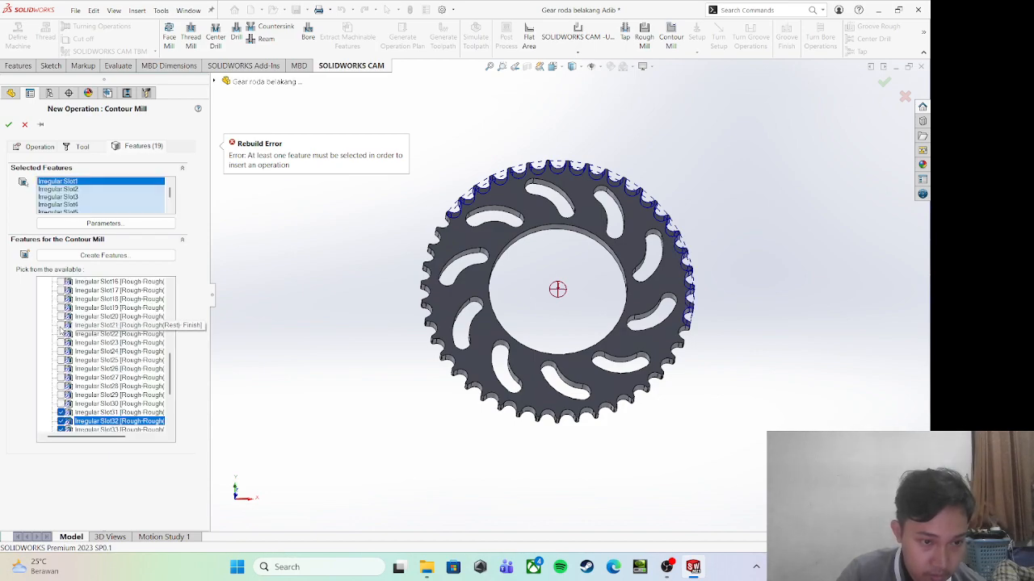
{"action": "left_click", "coordinate": [62, 404]}
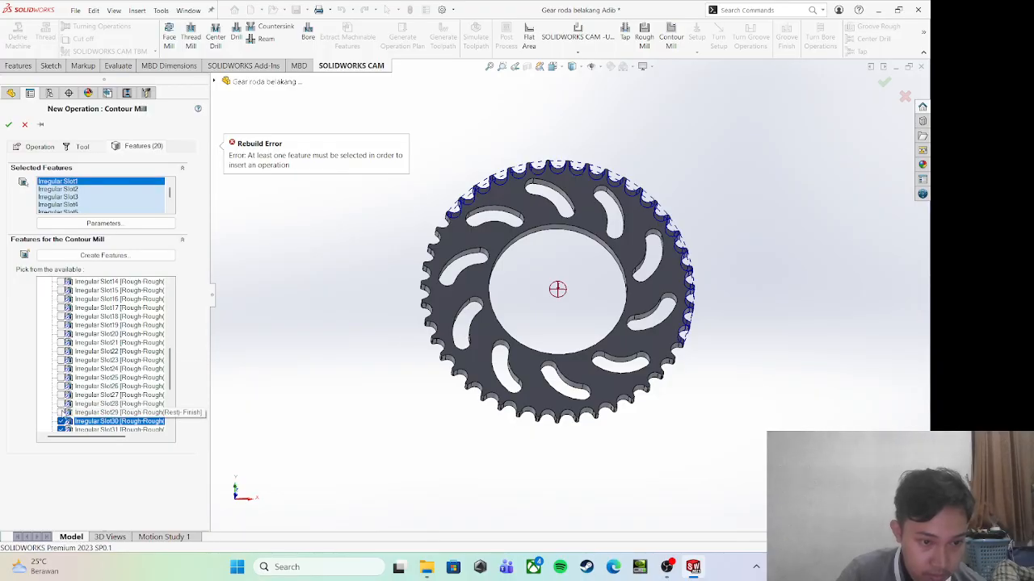
{"action": "left_click", "coordinate": [62, 411]}
{"action": "left_click", "coordinate": [62, 411]}
{"action": "left_click", "coordinate": [62, 412]}
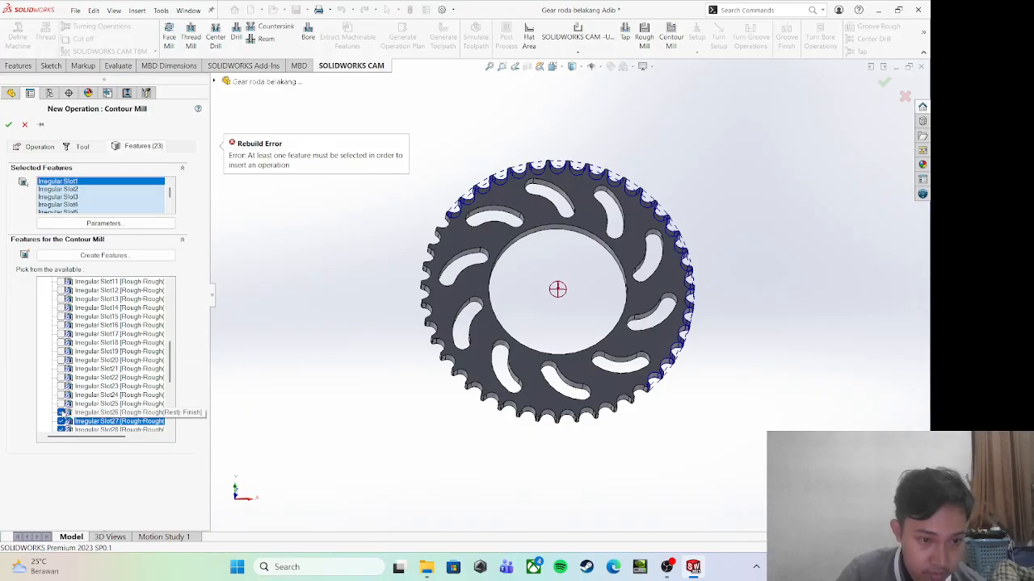
Include Irregular Slot20 and Irregular Slot22 through Irregular Slot26 in the Contour Mill feature selection
{"action": "left_click", "coordinate": [62, 404]}
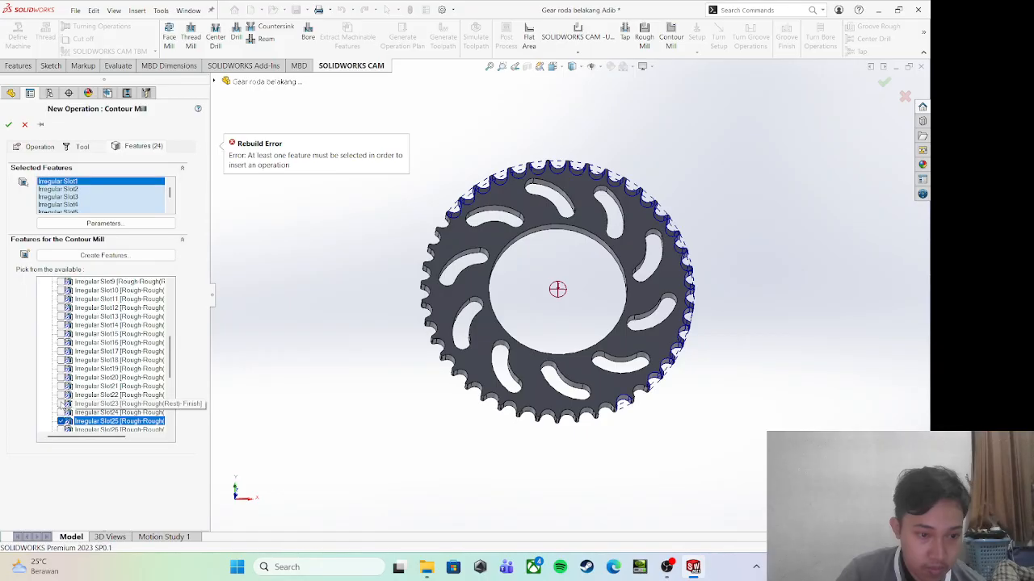
{"action": "left_click", "coordinate": [62, 412]}
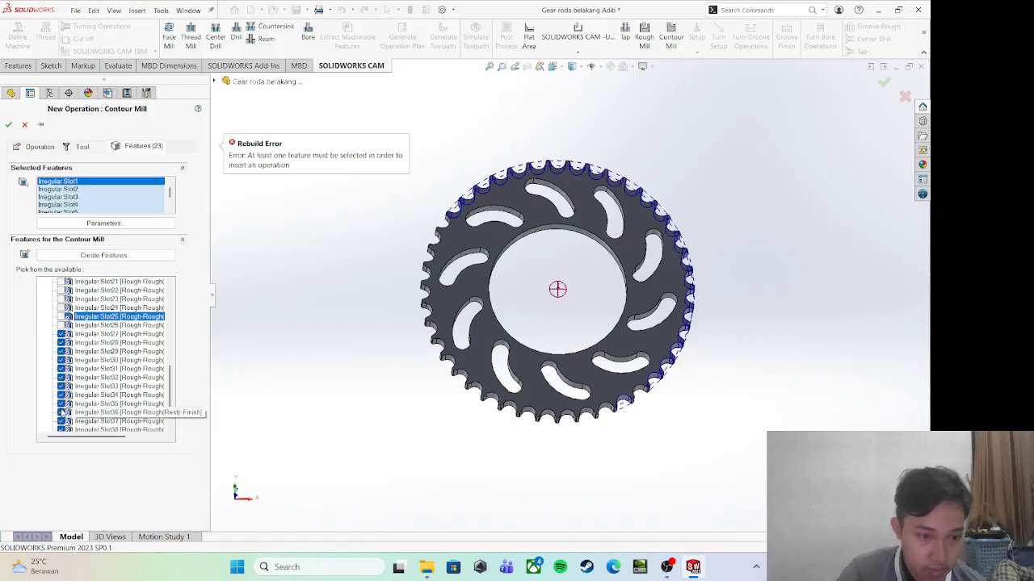
{"action": "left_click", "coordinate": [63, 387]}
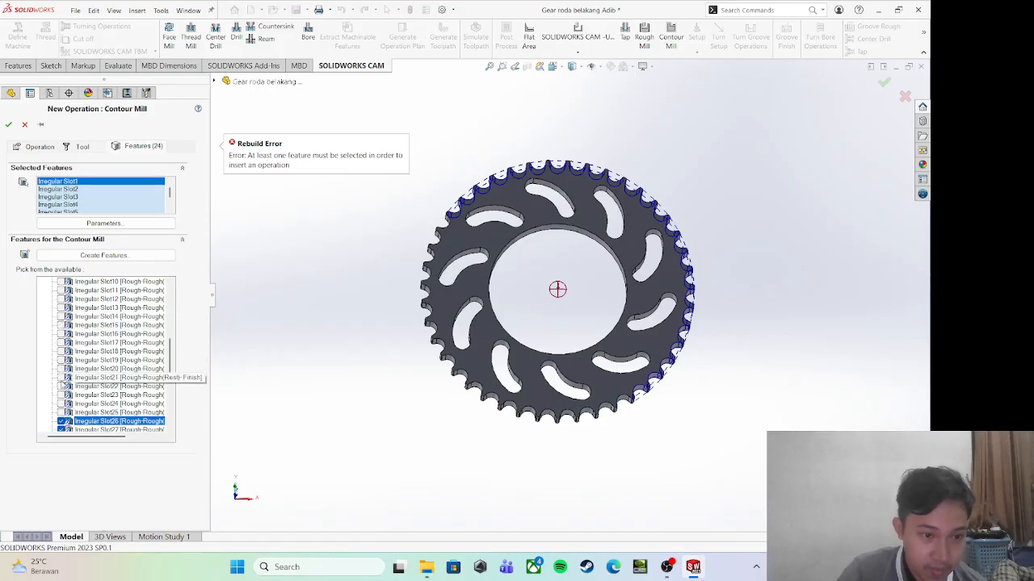
{"action": "left_click", "coordinate": [62, 411]}
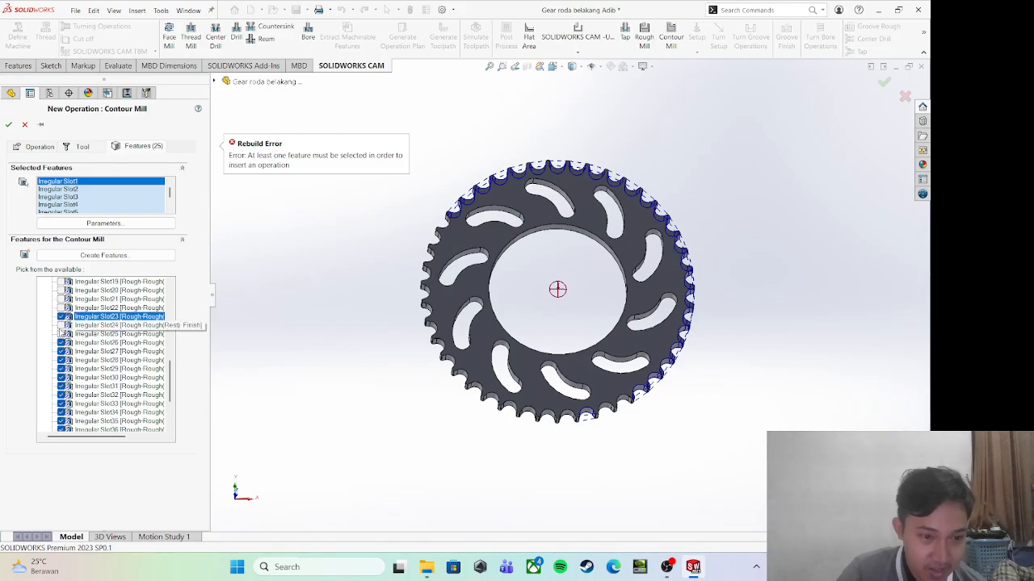
{"action": "left_click", "coordinate": [62, 412]}
{"action": "left_click", "coordinate": [62, 412]}
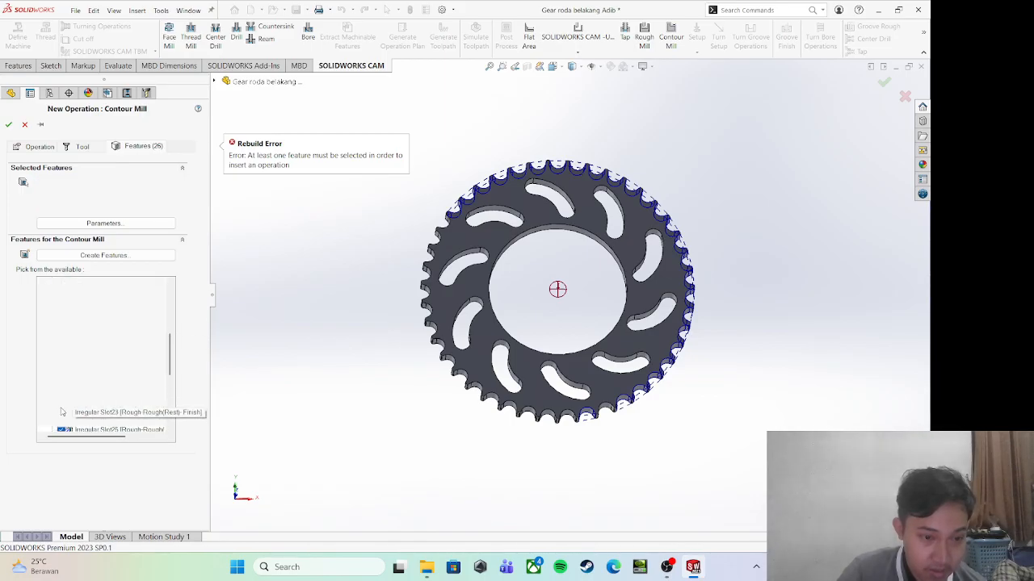
{"action": "left_click", "coordinate": [63, 409]}
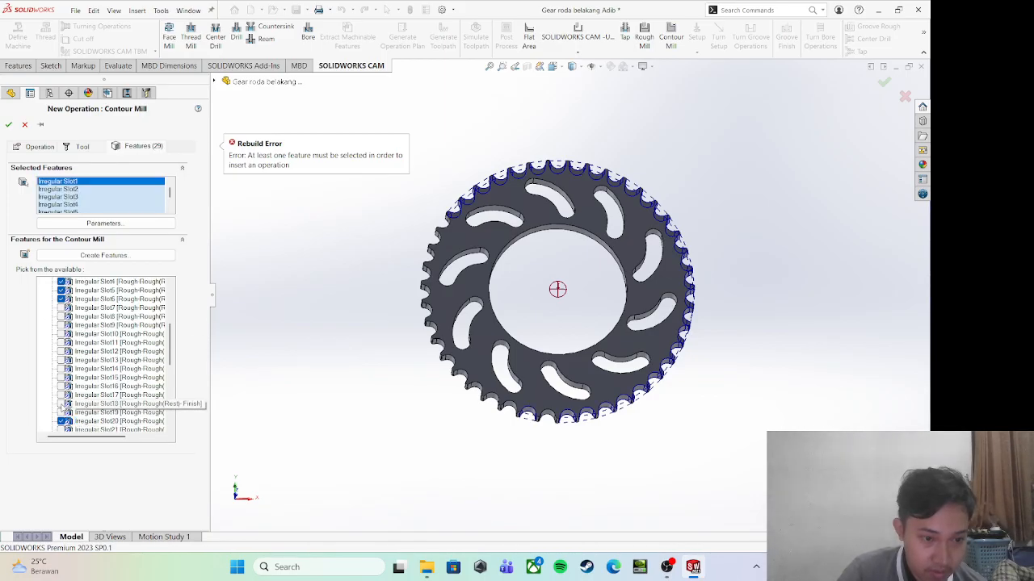
Include Irregular Slot8, Slot10, Slot12 and Slot14 in the Contour Mill feature selection
{"action": "left_click", "coordinate": [62, 408]}
{"action": "left_click", "coordinate": [62, 408]}
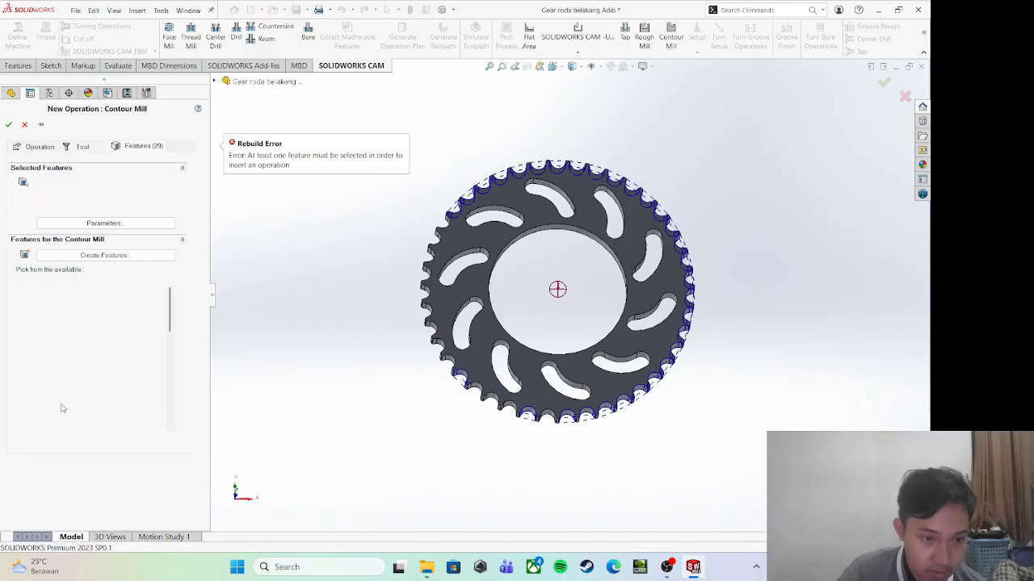
{"action": "left_click", "coordinate": [62, 409]}
{"action": "left_click", "coordinate": [62, 410]}
{"action": "left_click", "coordinate": [62, 405]}
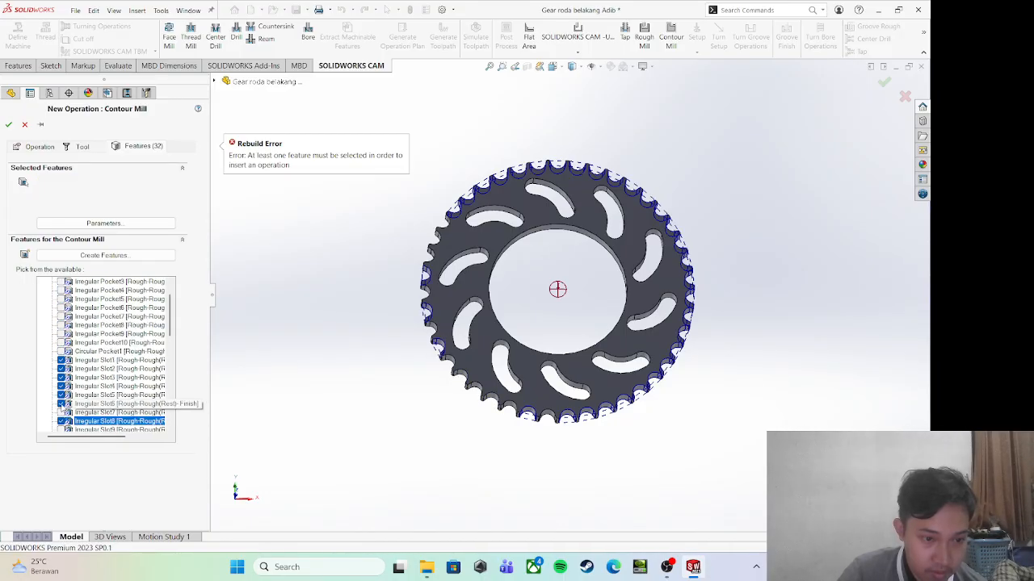
{"action": "left_click", "coordinate": [62, 407]}
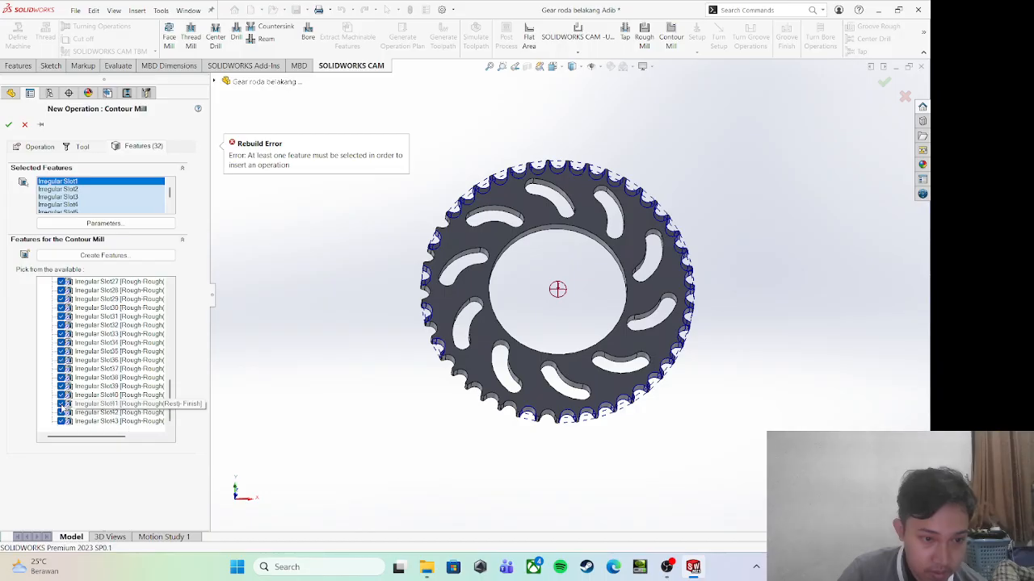
Fill the gaps in the Contour Mill selection by including Irregular Slot15 through Slot19 and Irregular Slot21
{"action": "left_click", "coordinate": [63, 412]}
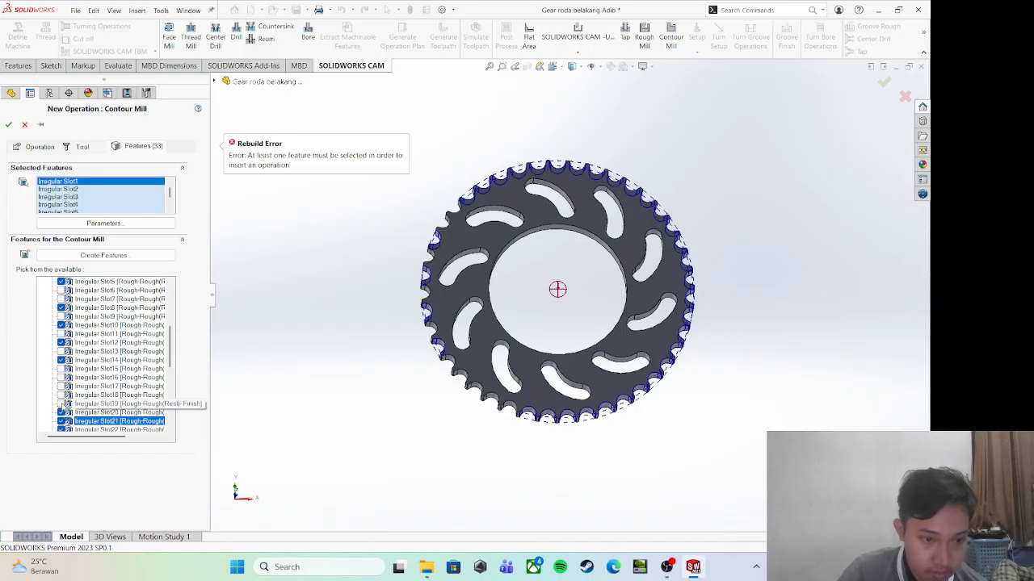
{"action": "left_click", "coordinate": [62, 411]}
{"action": "left_click", "coordinate": [62, 410]}
{"action": "scroll", "coordinate": [63, 407], "scroll_direction": "down", "scroll_amount": 4}
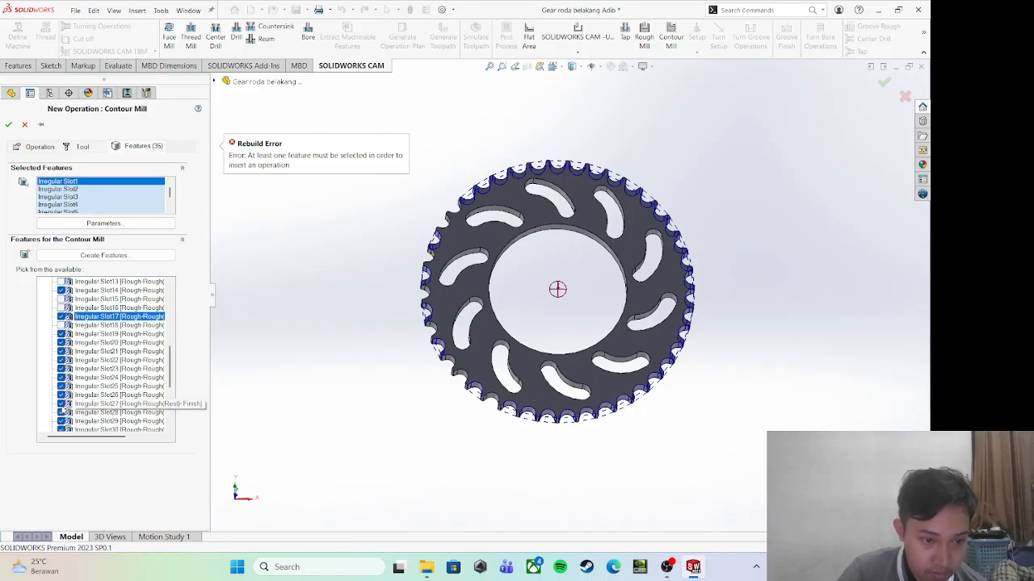
{"action": "left_click", "coordinate": [62, 327]}
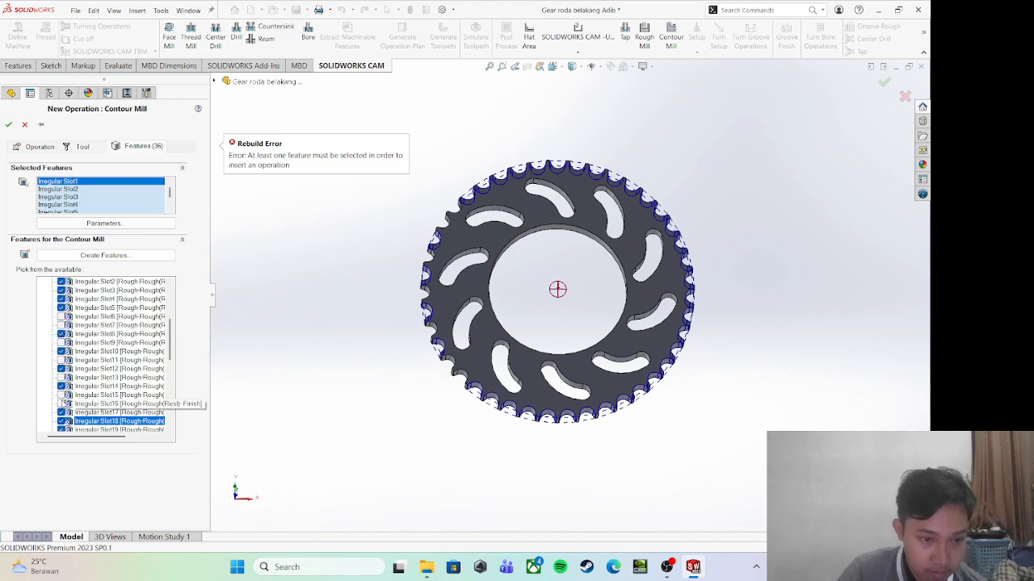
{"action": "left_click", "coordinate": [62, 405]}
{"action": "left_click", "coordinate": [62, 412]}
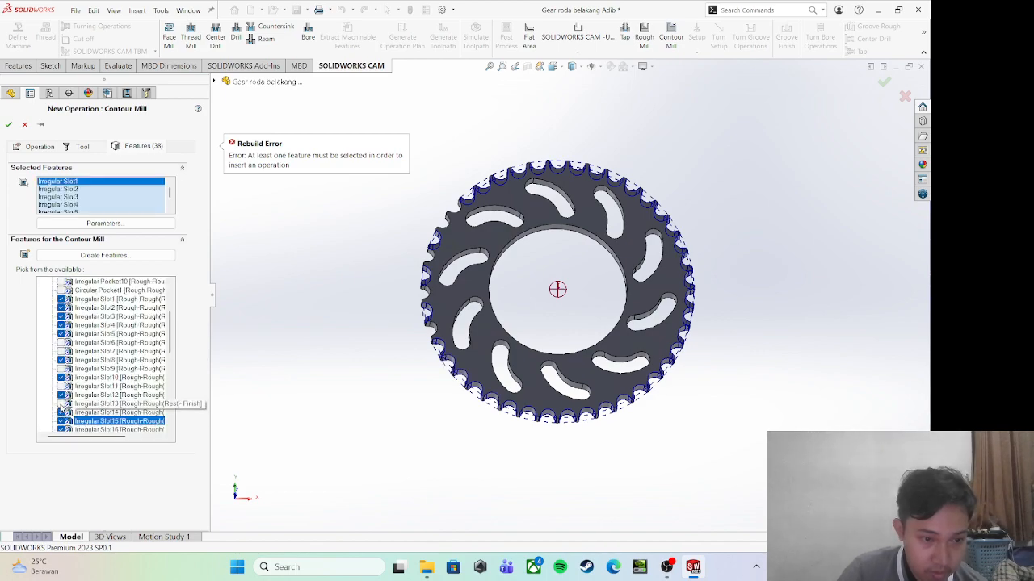
Include the remaining Irregular Slot6, Slot7, Slot9, Slot11 and Slot13 in the Contour Mill feature selection
{"action": "left_click", "coordinate": [62, 406]}
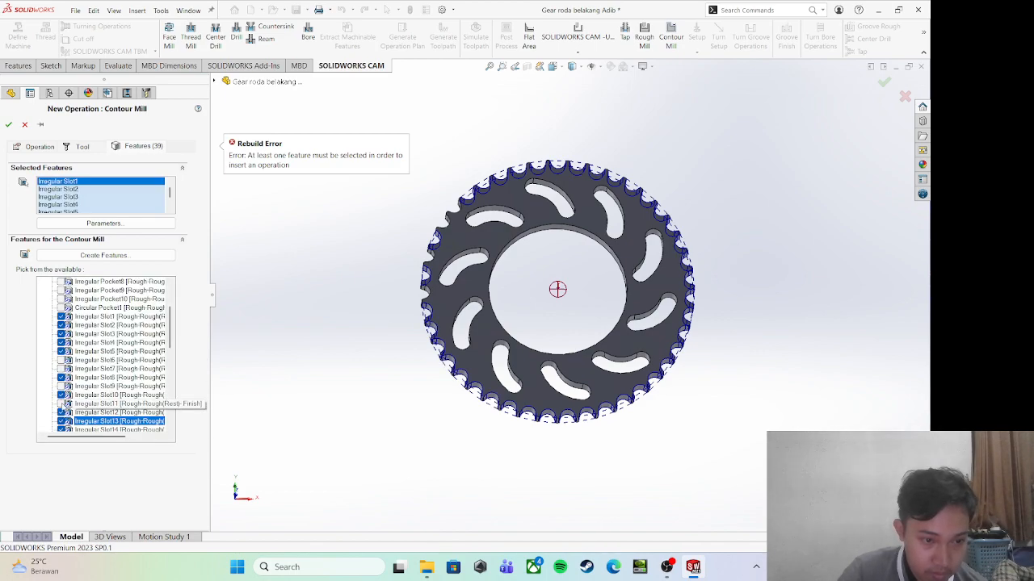
{"action": "left_click", "coordinate": [62, 403]}
{"action": "left_click", "coordinate": [62, 402]}
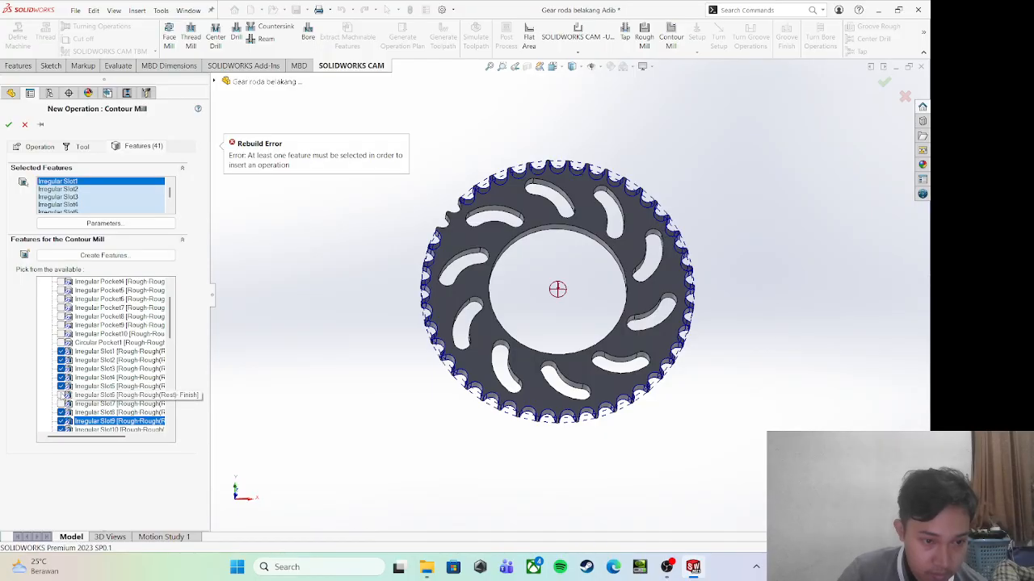
{"action": "left_click", "coordinate": [61, 396]}
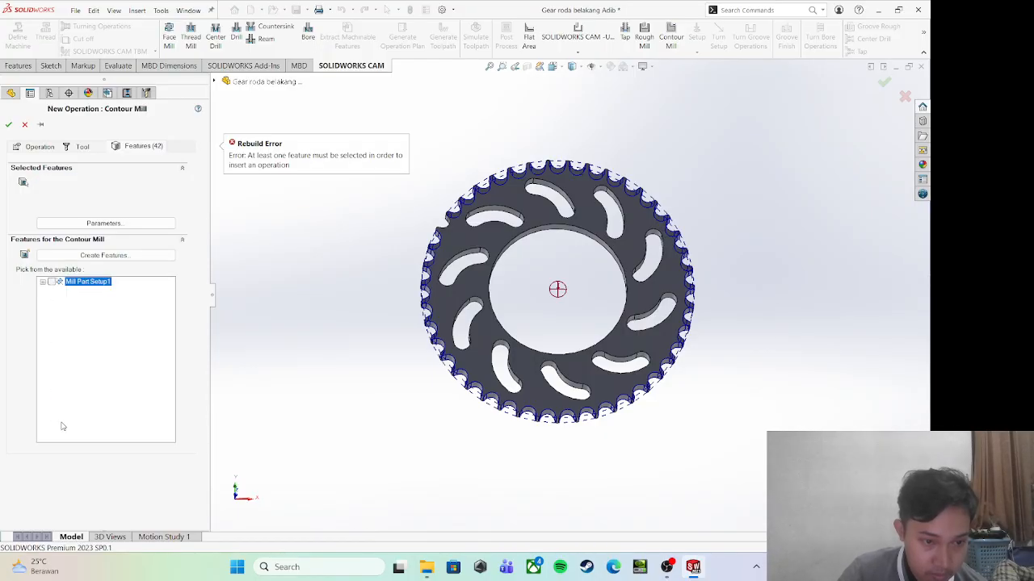
{"action": "scroll", "coordinate": [76, 389], "scroll_direction": "down", "scroll_amount": 3}
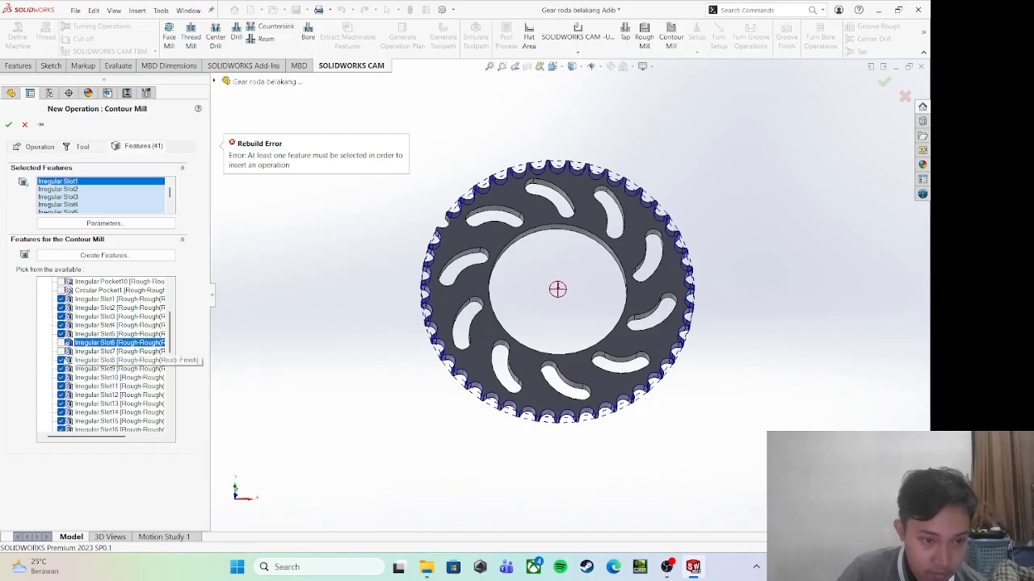
{"action": "left_click", "coordinate": [61, 351]}
{"action": "left_click", "coordinate": [64, 413]}
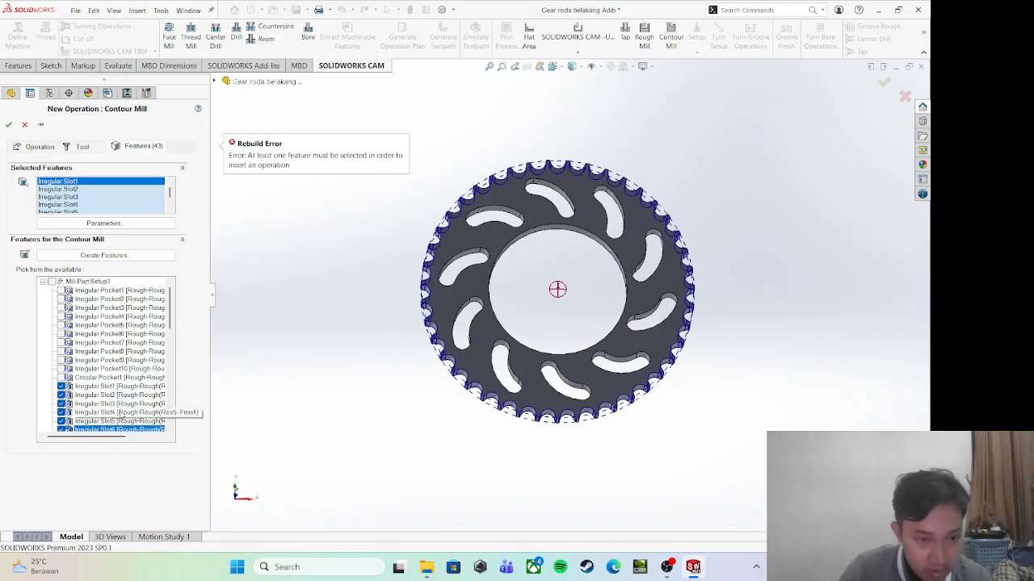
Review the whole feature list for missed slots and create the Contour Mill operation from the selected irregular slots
{"action": "scroll", "coordinate": [117, 396], "scroll_direction": "down", "scroll_amount": 6}
{"action": "scroll", "coordinate": [118, 396], "scroll_direction": "down", "scroll_amount": 4}
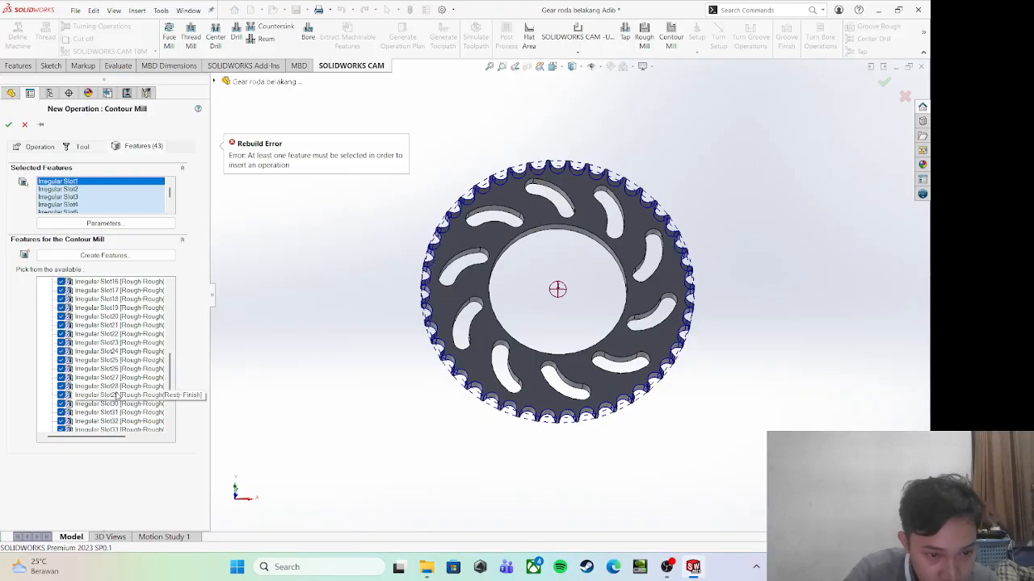
{"action": "scroll", "coordinate": [115, 403], "scroll_direction": "up", "scroll_amount": 10}
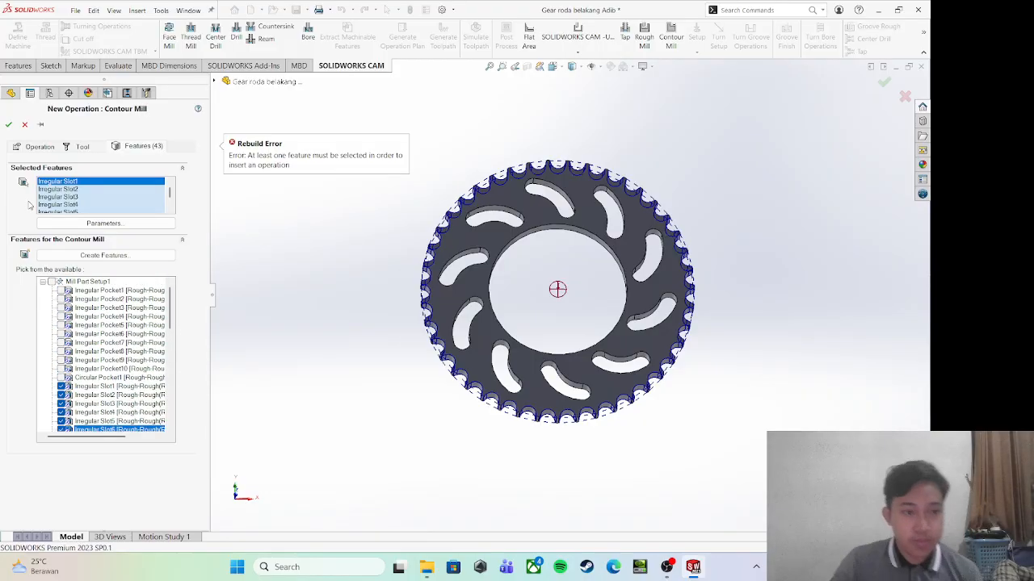
{"action": "left_click", "coordinate": [9, 126]}
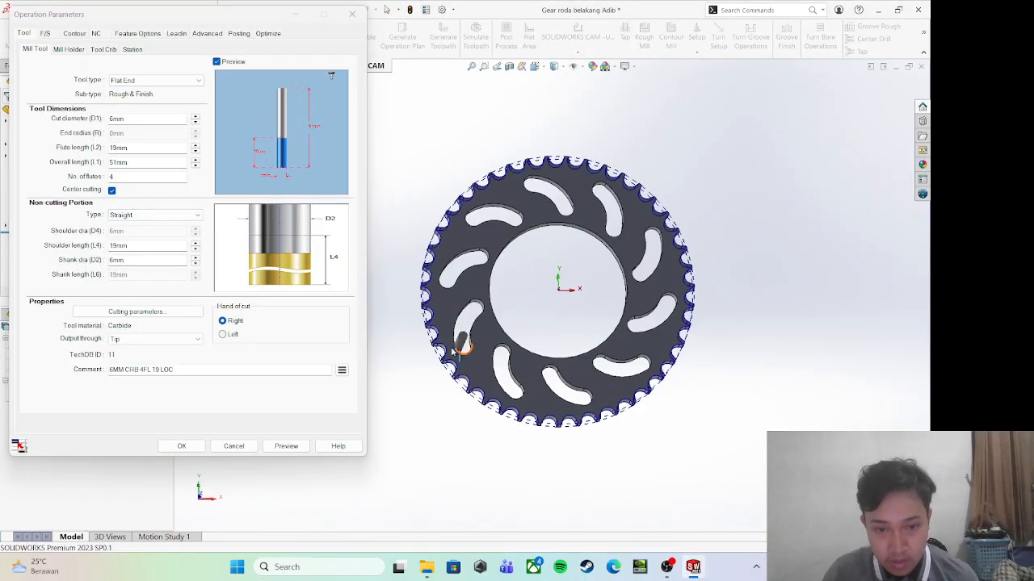
Keep the 6 mm flat end tool's hand of cut at Right and accept the tooth-slot operation's parameters
{"action": "left_click", "coordinate": [224, 334]}
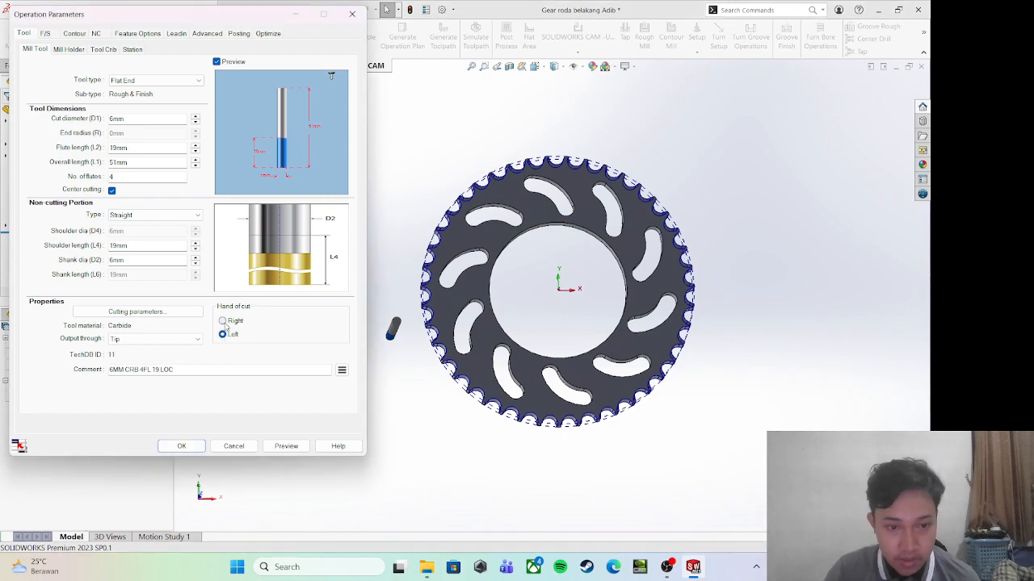
{"action": "scroll", "coordinate": [396, 325], "scroll_direction": "down", "scroll_amount": 2}
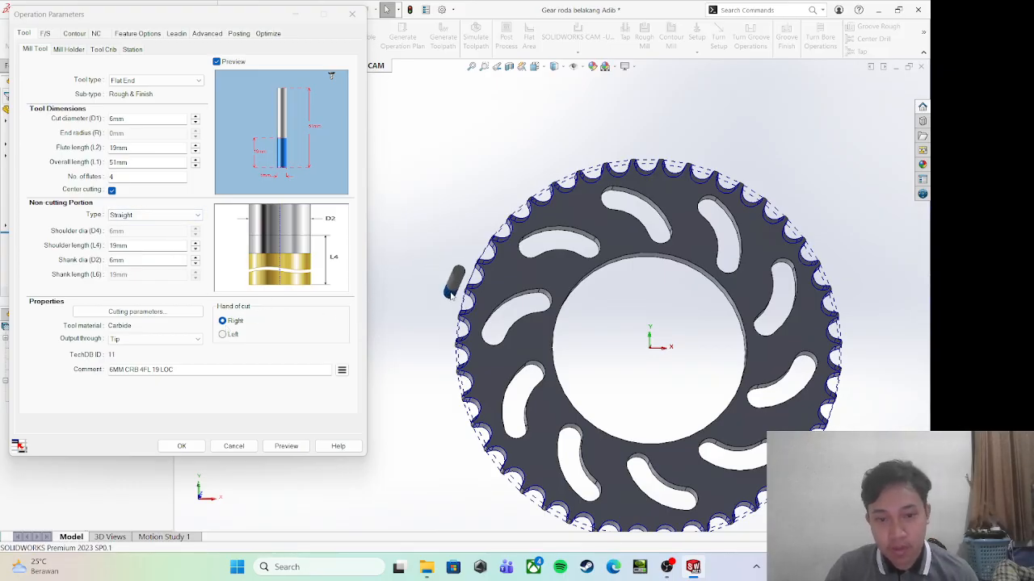
{"action": "scroll", "coordinate": [371, 325], "scroll_direction": "down", "scroll_amount": 3}
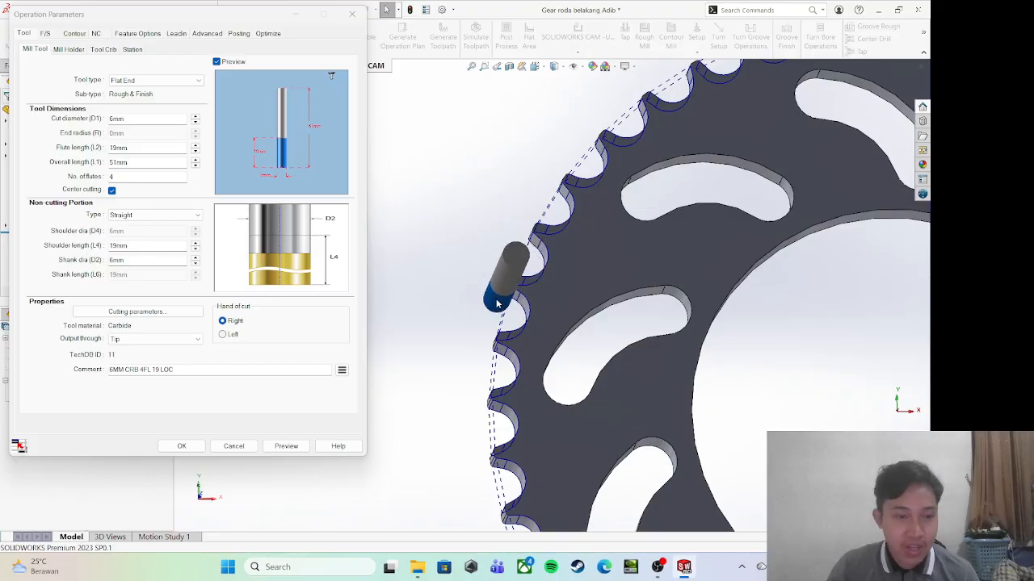
{"action": "left_click", "coordinate": [185, 448]}
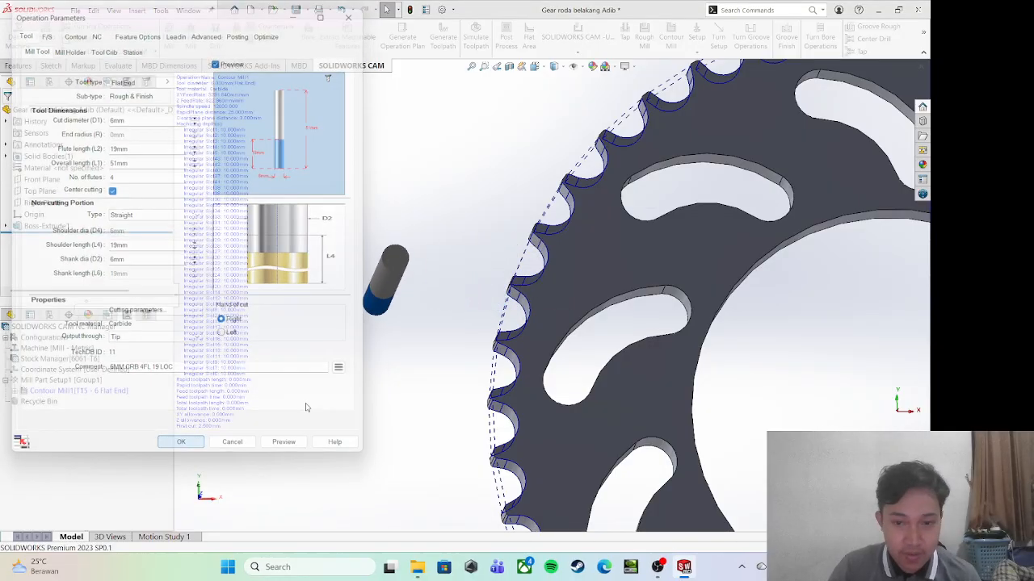
{"action": "scroll", "coordinate": [510, 319], "scroll_direction": "up", "scroll_amount": 3}
{"action": "scroll", "coordinate": [517, 317], "scroll_direction": "down", "scroll_amount": 3}
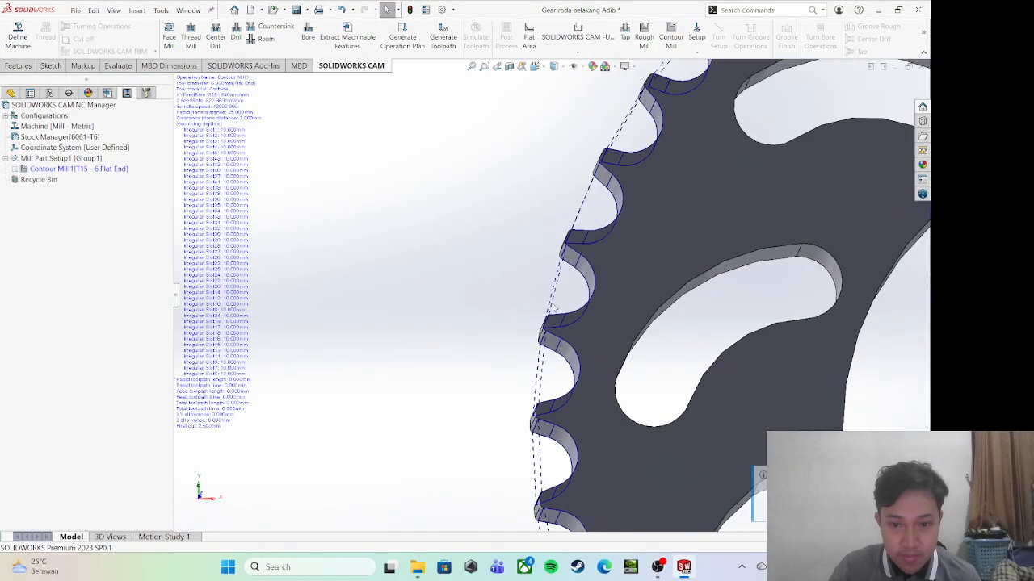
{"action": "scroll", "coordinate": [533, 314], "scroll_direction": "up", "scroll_amount": 3}
{"action": "scroll", "coordinate": [559, 305], "scroll_direction": "down", "scroll_amount": 1}
{"action": "scroll", "coordinate": [559, 305], "scroll_direction": "down", "scroll_amount": 5}
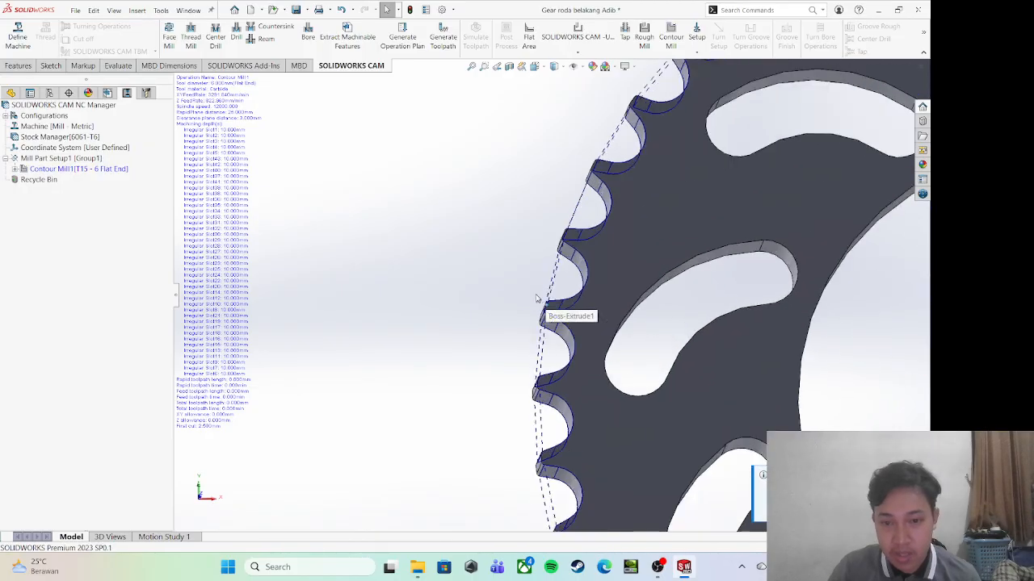
Start a second 2.5-axis Contour Mill operation in Mill Part Setup1 with the T15 - 6 Flat End tool
{"action": "right_click", "coordinate": [117, 172]}
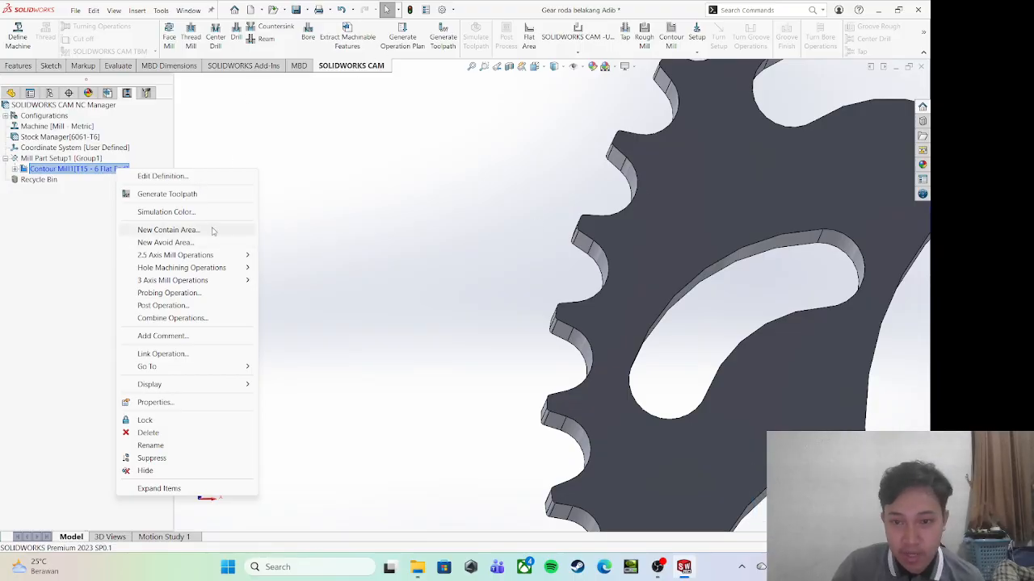
{"action": "left_click", "coordinate": [44, 214]}
{"action": "right_click", "coordinate": [58, 159]}
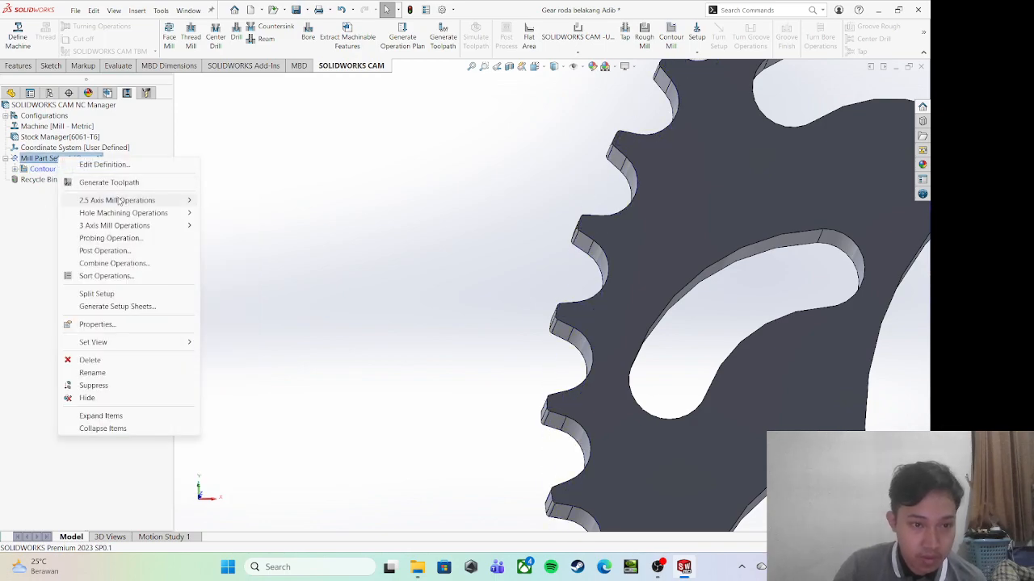
{"action": "mouse_move", "coordinate": [152, 200]}
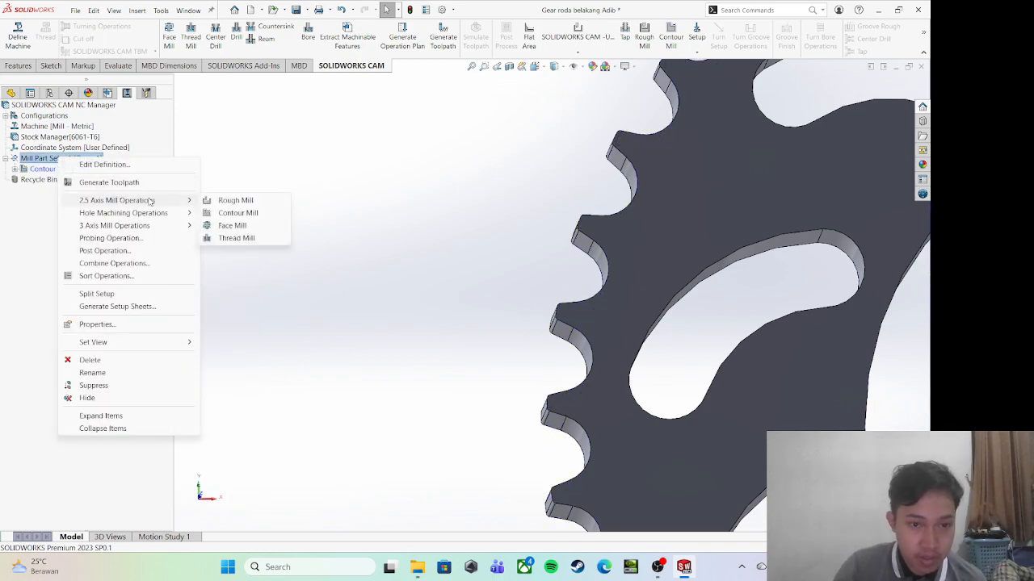
{"action": "left_click", "coordinate": [236, 214]}
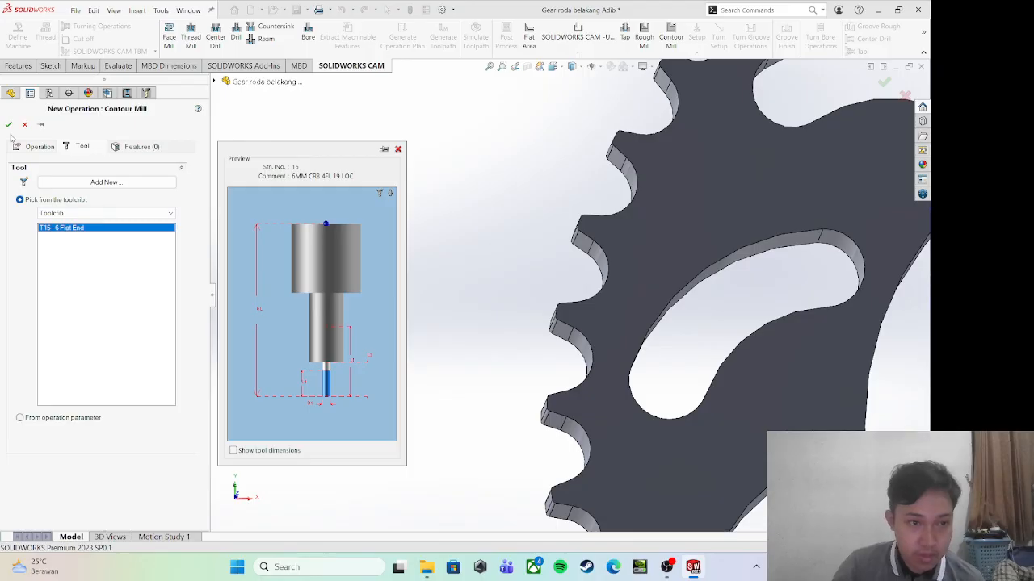
{"action": "left_click", "coordinate": [8, 124]}
{"action": "scroll", "coordinate": [327, 262], "scroll_direction": "up", "scroll_amount": 4}
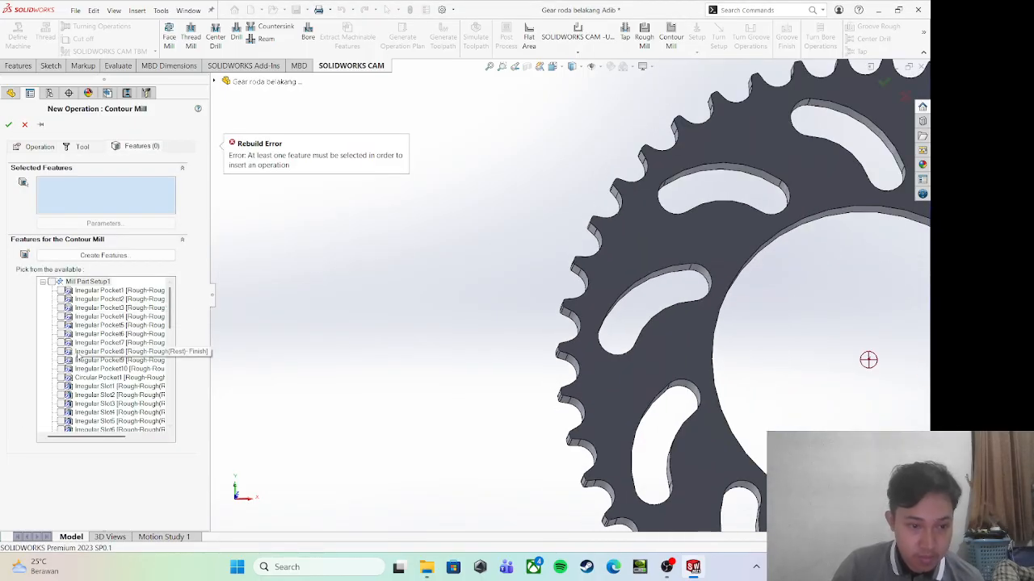
Include Irregular Pocket1 through Irregular Pocket10 in the features of the new Contour Mill operation
{"action": "left_click", "coordinate": [62, 290]}
{"action": "left_click", "coordinate": [61, 299]}
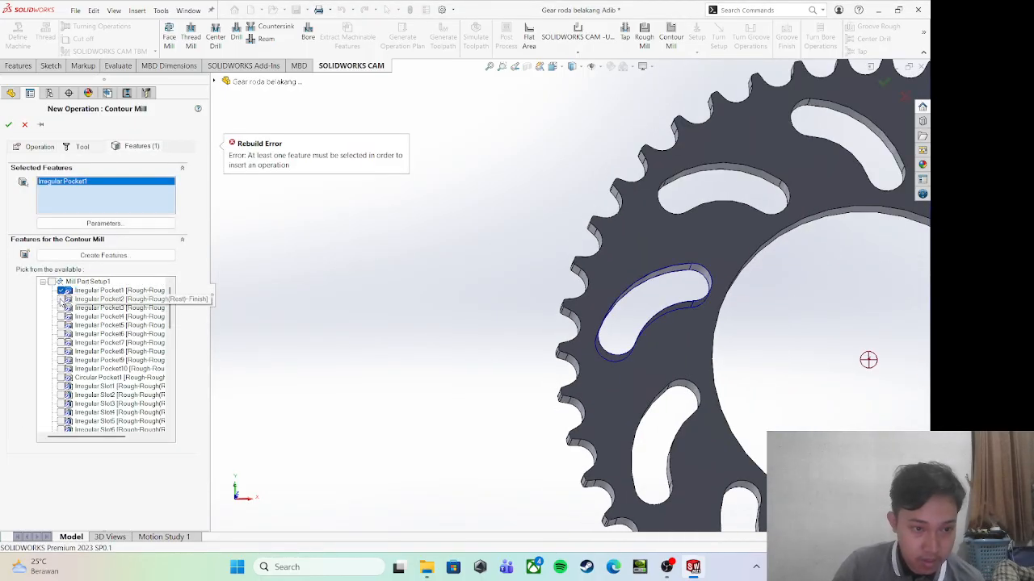
{"action": "left_click", "coordinate": [62, 307]}
{"action": "left_click", "coordinate": [62, 316]}
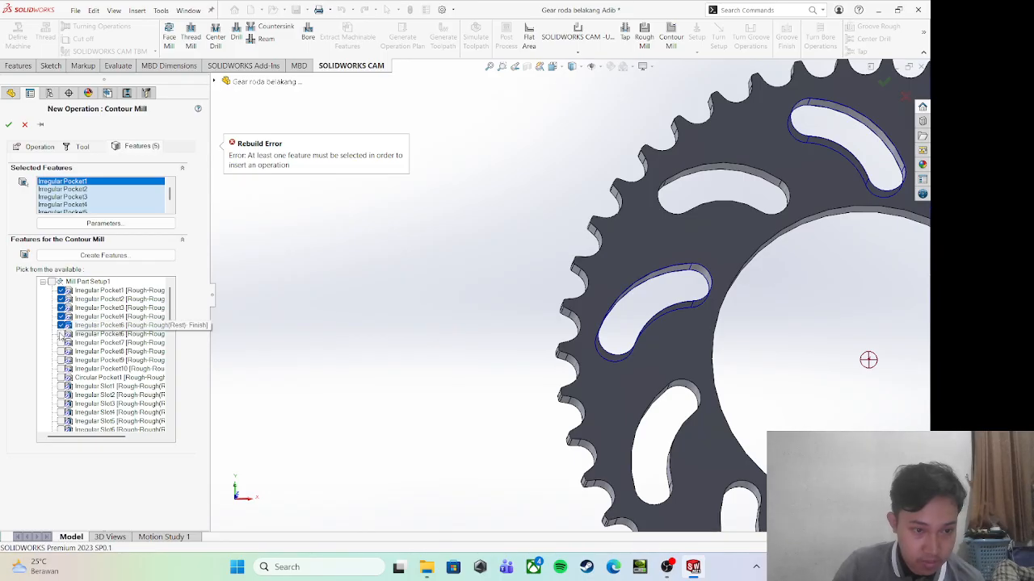
{"action": "left_click", "coordinate": [62, 325]}
{"action": "left_click", "coordinate": [62, 334]}
{"action": "left_click", "coordinate": [61, 343]}
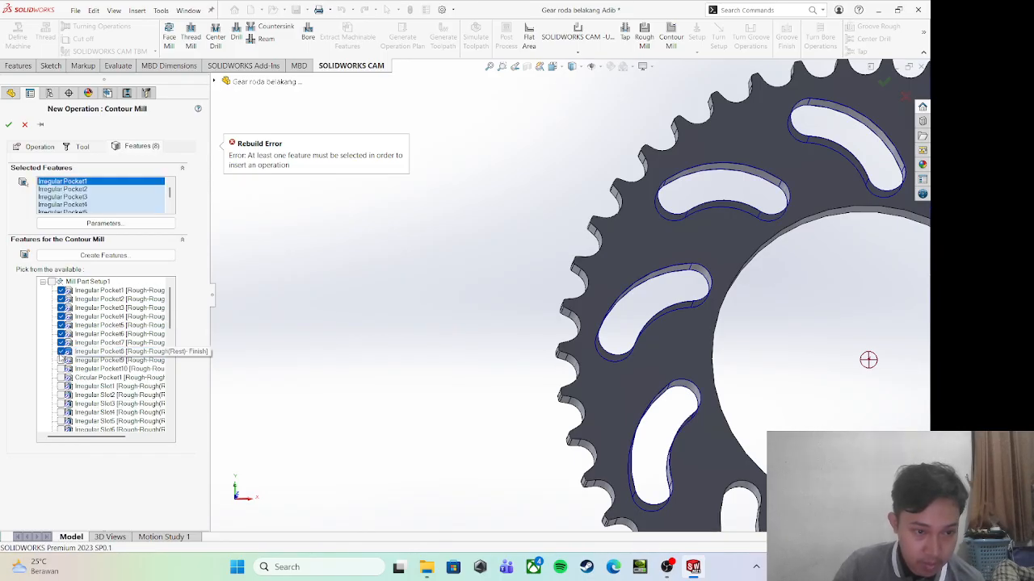
{"action": "left_click", "coordinate": [61, 361]}
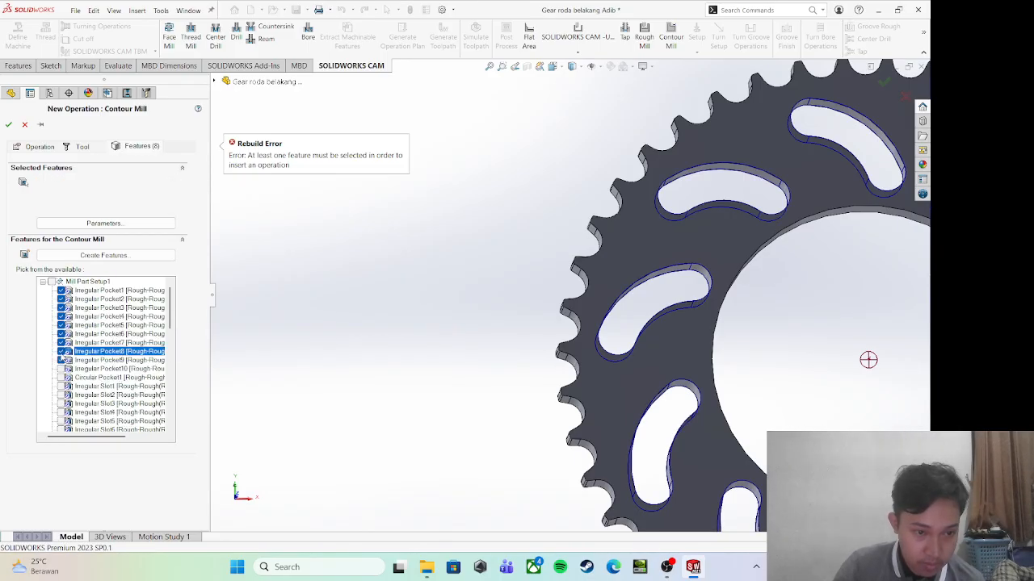
{"action": "left_click", "coordinate": [62, 369]}
{"action": "left_click", "coordinate": [125, 369]}
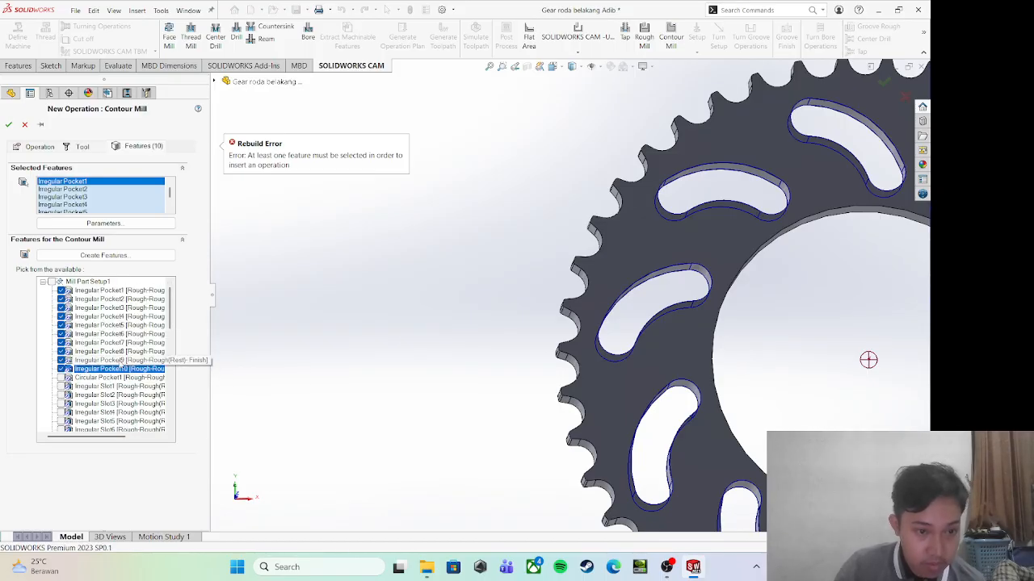
Create the Contour Mill operation for the irregular pockets and accept its operation parameters as they are
{"action": "left_click", "coordinate": [8, 125]}
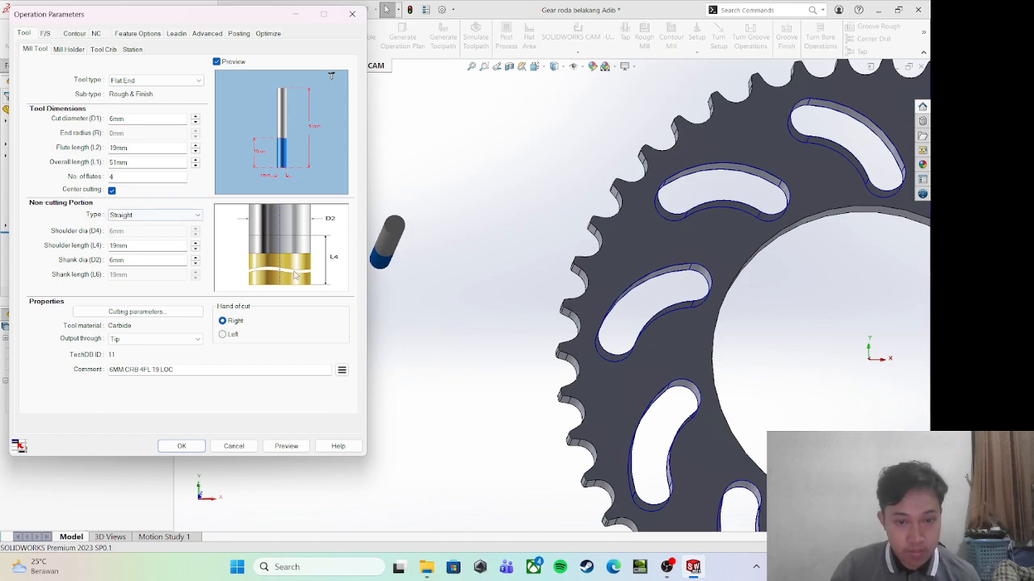
{"action": "scroll", "coordinate": [691, 323], "scroll_direction": "down", "scroll_amount": 1}
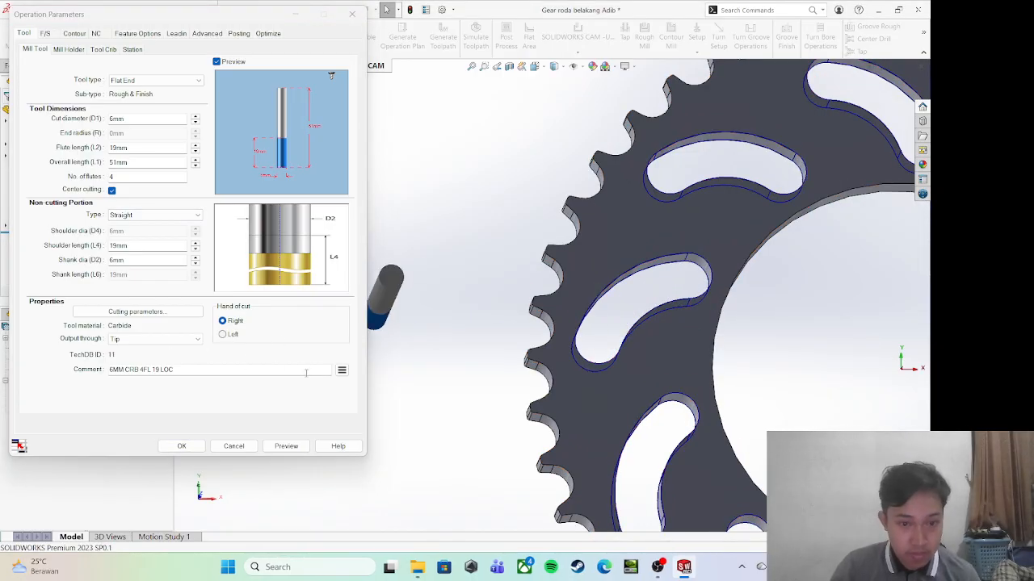
{"action": "left_click", "coordinate": [181, 446]}
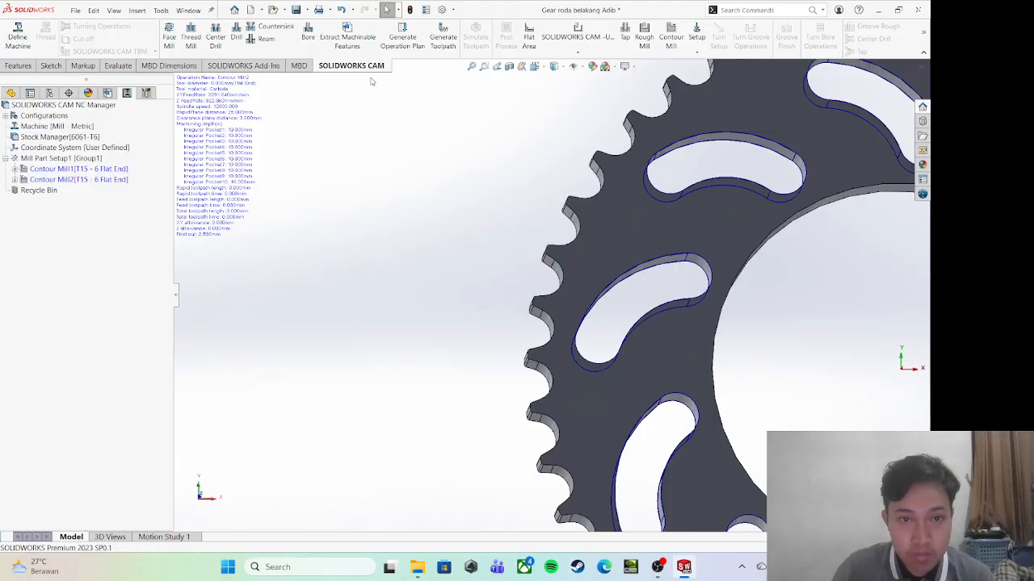
Generate the operation plan with the Update option for features without operations, and generate the toolpaths
{"action": "left_click", "coordinate": [398, 46]}
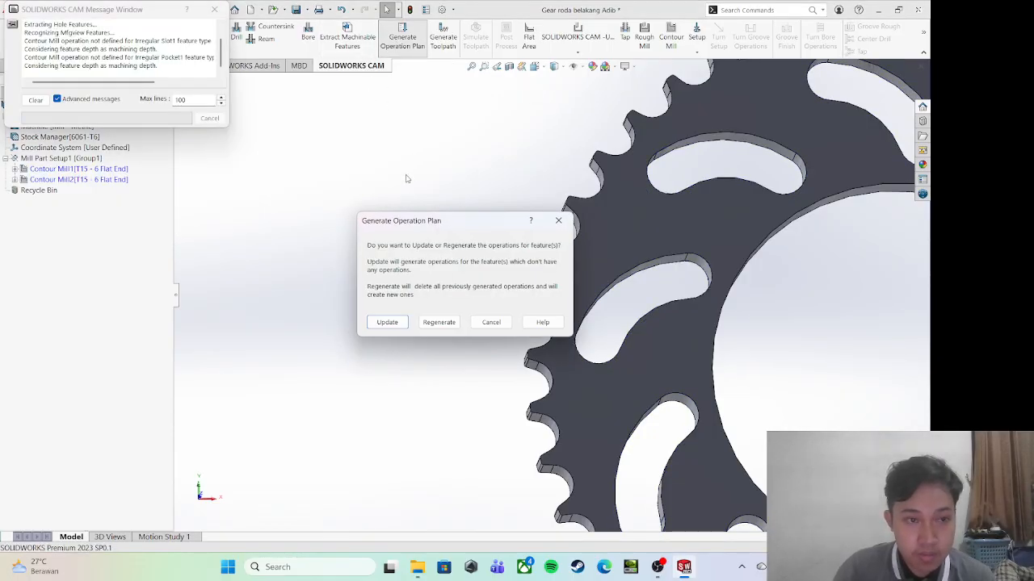
{"action": "left_click", "coordinate": [387, 322]}
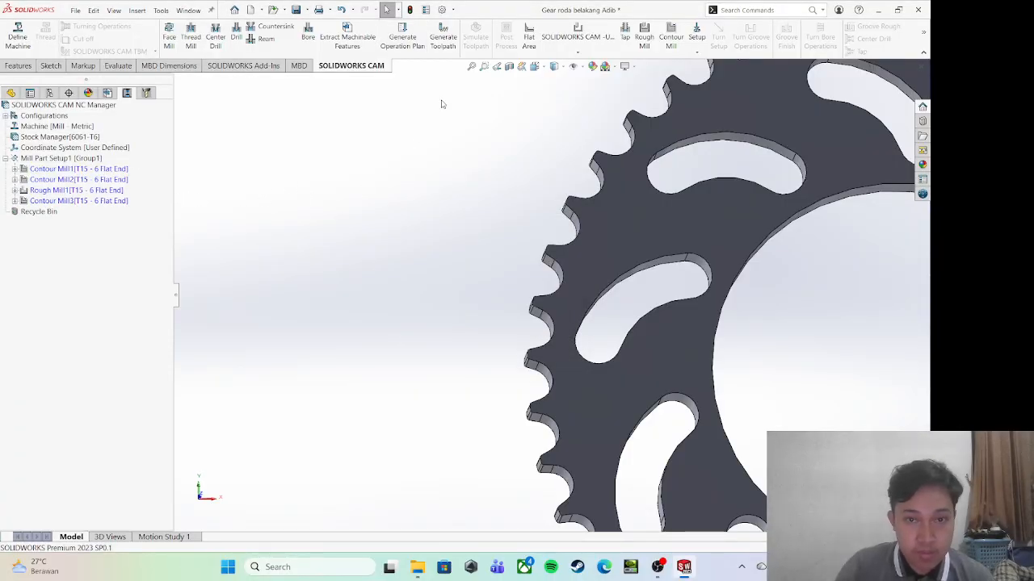
{"action": "left_click", "coordinate": [449, 46]}
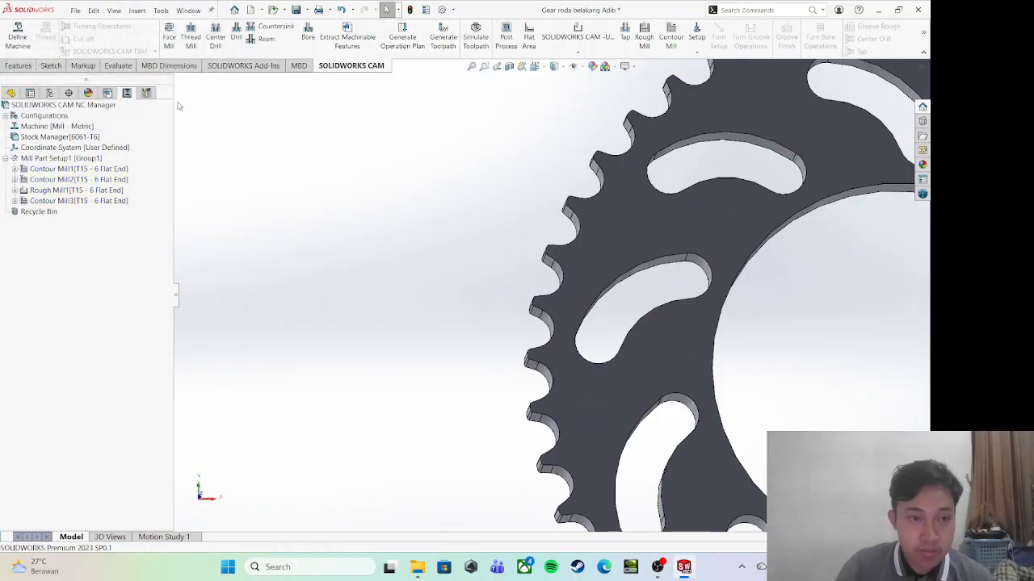
Open the toolpath simulation and play it to the end with the gear seen at an angle
{"action": "left_click", "coordinate": [473, 38]}
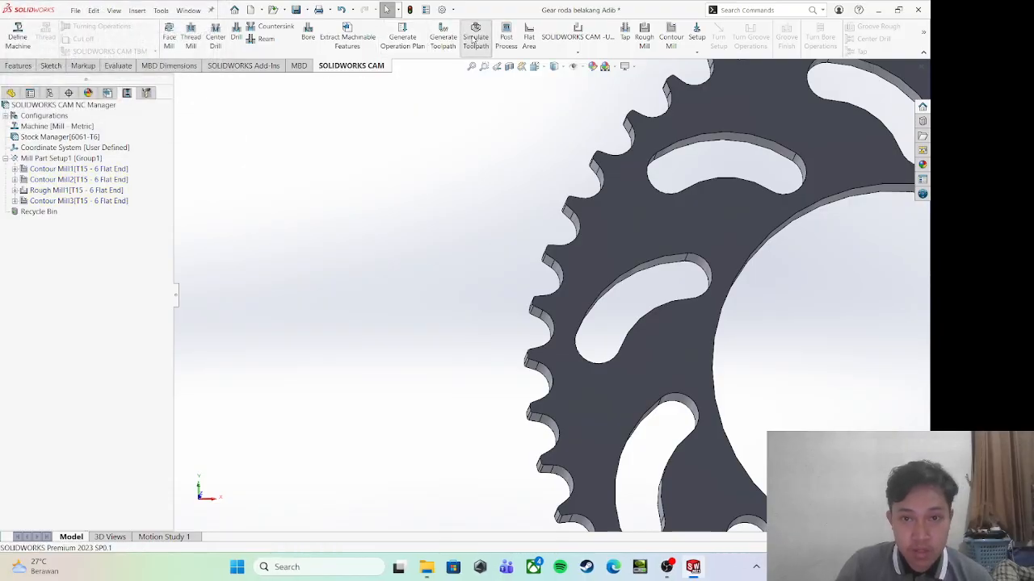
{"action": "scroll", "coordinate": [661, 255], "scroll_direction": "up", "scroll_amount": 3}
{"action": "scroll", "coordinate": [644, 299], "scroll_direction": "up", "scroll_amount": 5}
{"action": "scroll", "coordinate": [645, 301], "scroll_direction": "down", "scroll_amount": 5}
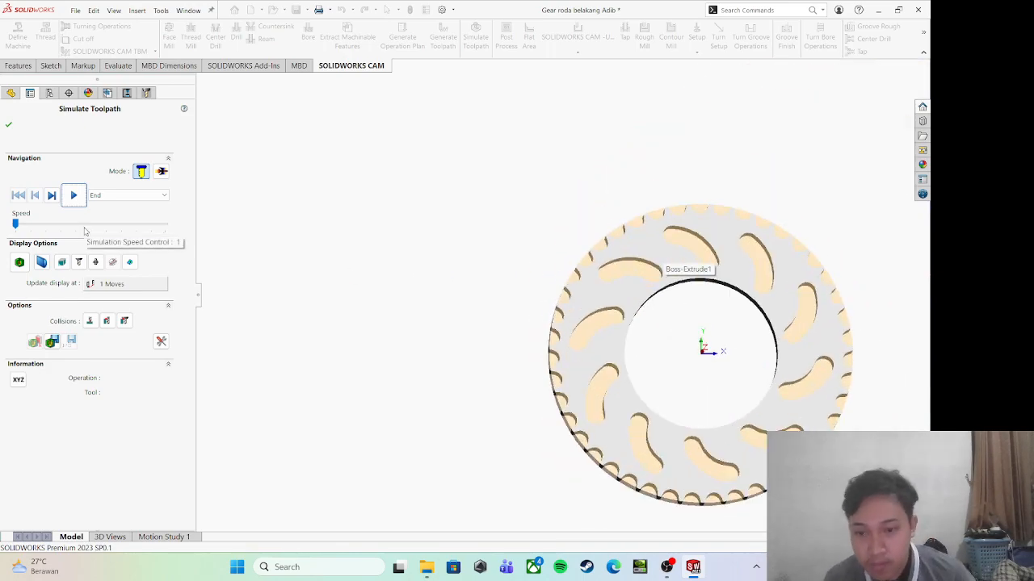
{"action": "left_click", "coordinate": [74, 194]}
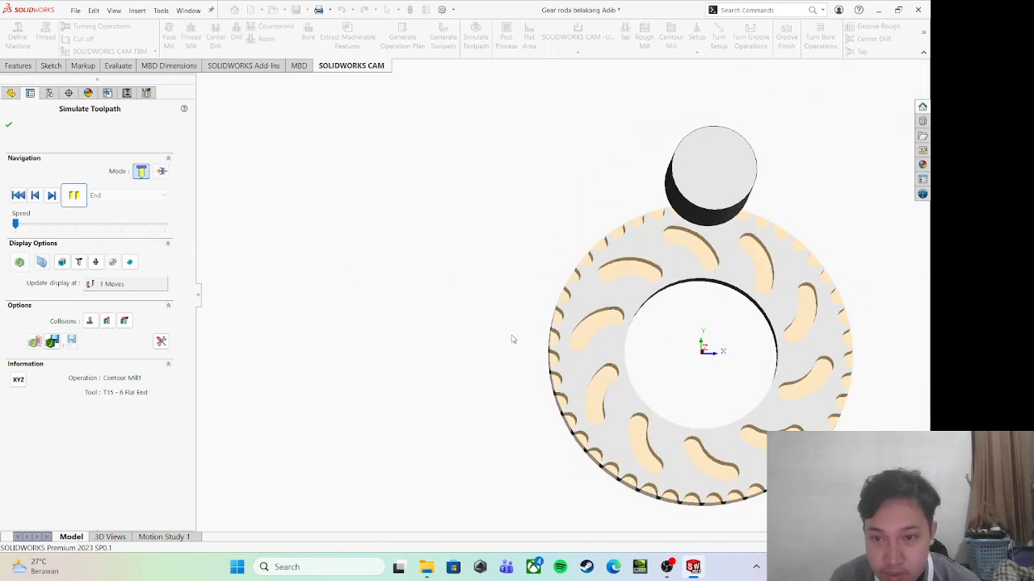
{"action": "middle_click_drag", "start_coordinate": [531, 363], "coordinate": [491, 303]}
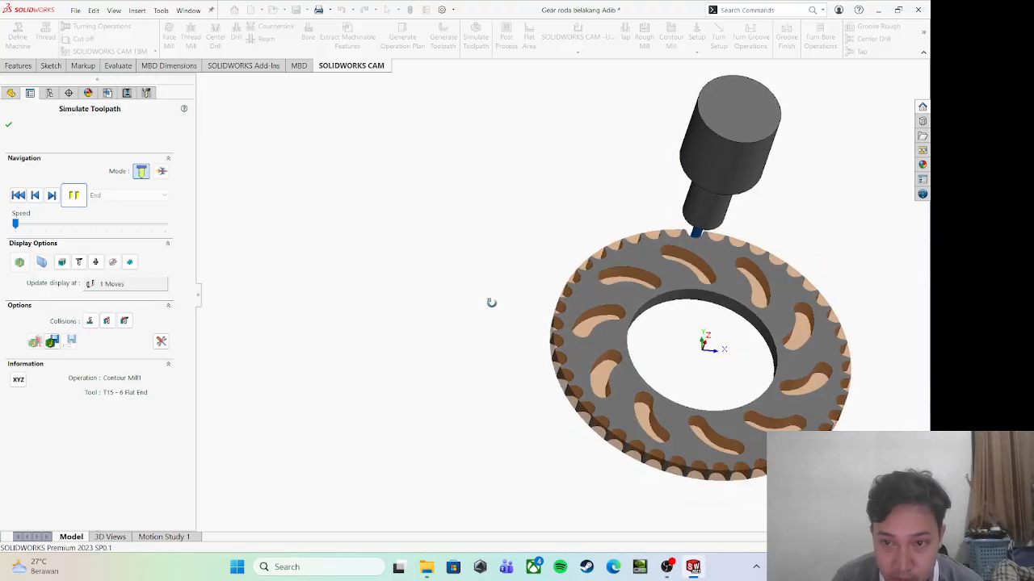
Raise the toolpath simulation speed to roughly three quarters of its range
{"action": "left_click", "coordinate": [50, 226]}
{"action": "left_click", "coordinate": [85, 227]}
{"action": "left_click", "coordinate": [100, 226]}
{"action": "left_click", "coordinate": [111, 227]}
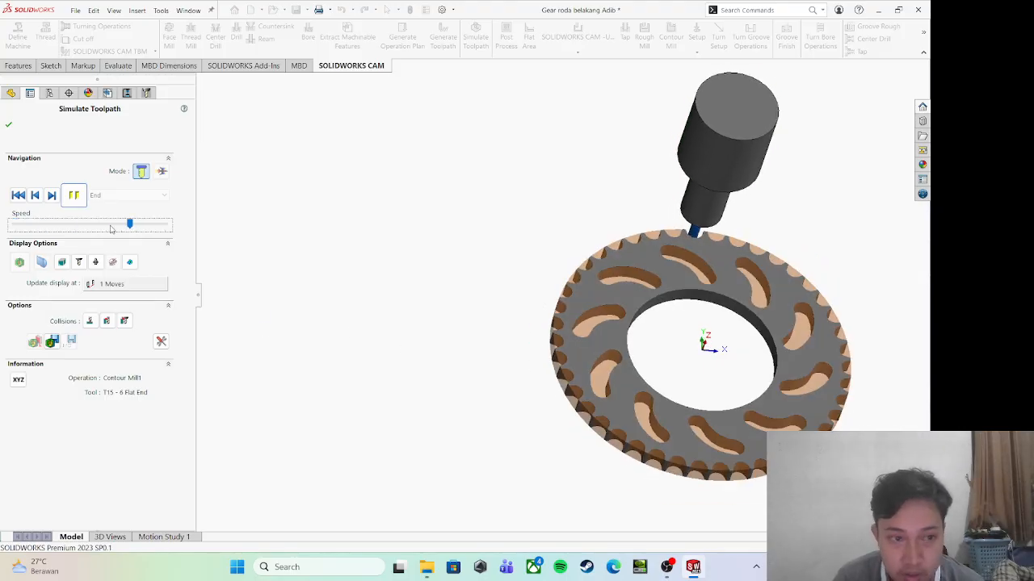
Examine up close how the simulated tool cuts the slots around the gear's outer edge
{"action": "middle_click_drag", "start_coordinate": [379, 289], "coordinate": [542, 286]}
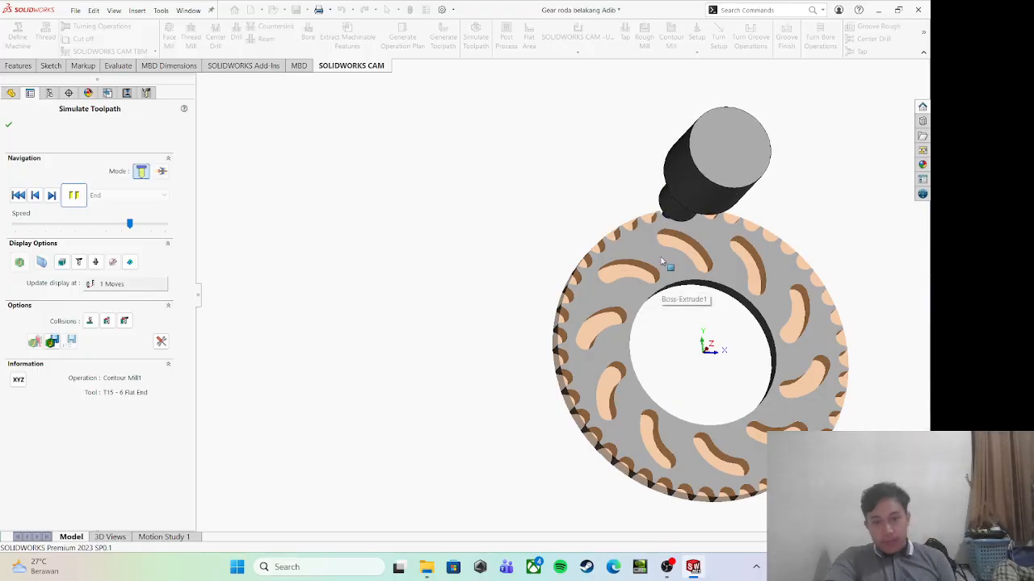
{"action": "scroll", "coordinate": [662, 260], "scroll_direction": "down", "scroll_amount": 3}
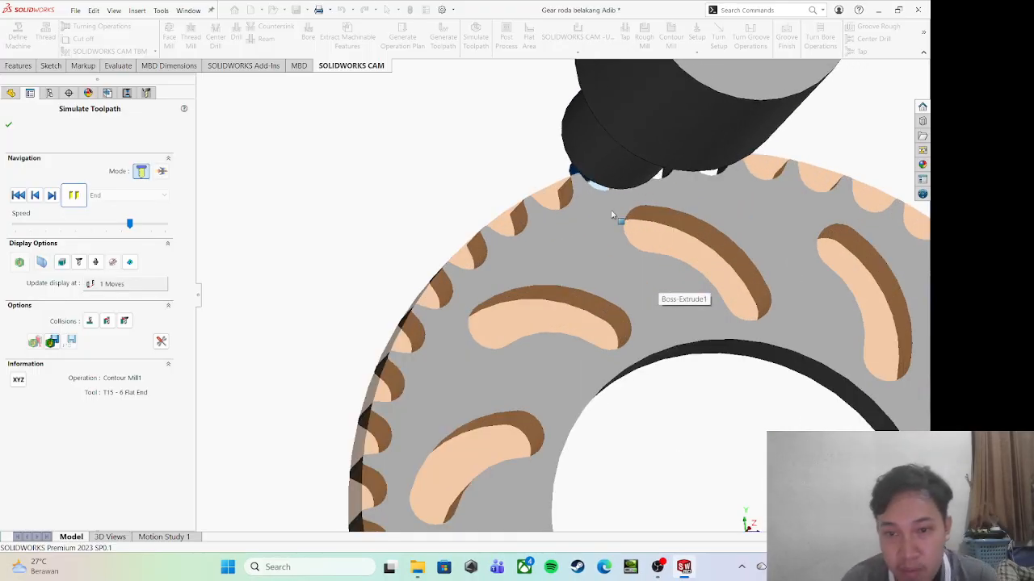
{"action": "scroll", "coordinate": [605, 207], "scroll_direction": "down", "scroll_amount": 2}
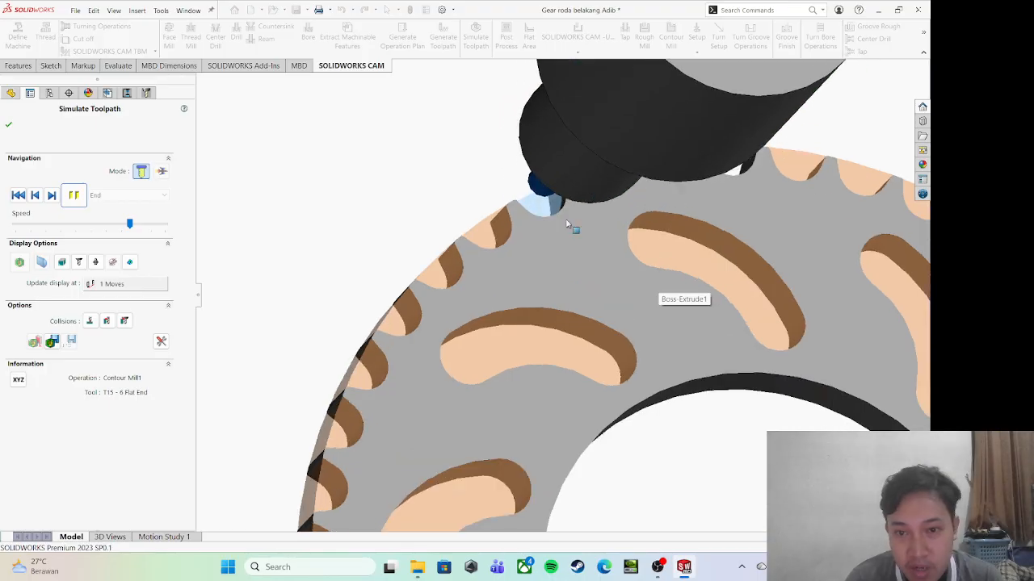
{"action": "scroll", "coordinate": [534, 236], "scroll_direction": "up", "scroll_amount": 1}
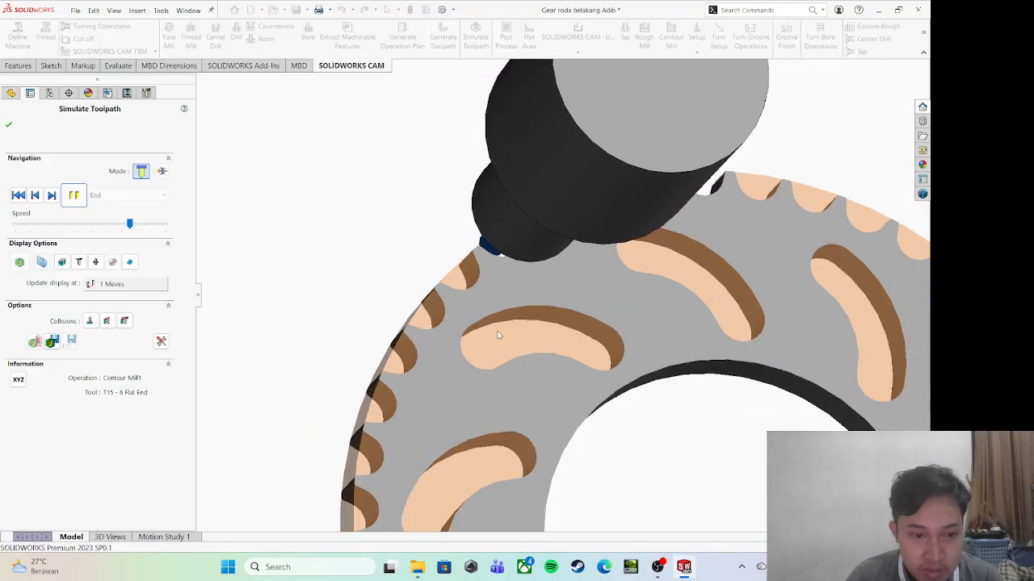
{"action": "scroll", "coordinate": [498, 335], "scroll_direction": "up", "scroll_amount": 3}
{"action": "scroll", "coordinate": [410, 328], "scroll_direction": "down", "scroll_amount": 3}
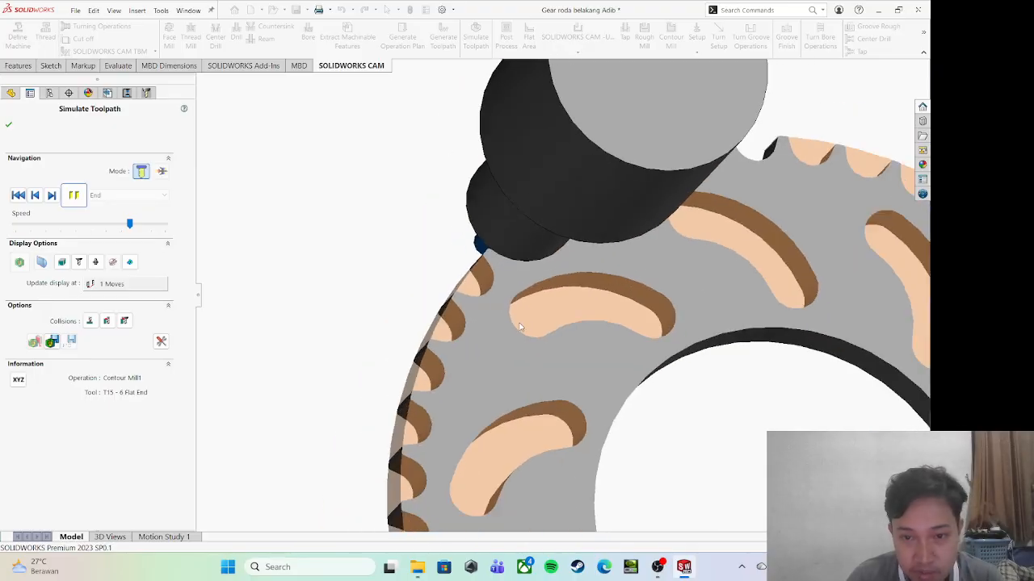
Run the simulation at maximum speed with the whole gear in view, slow it to roughly three quarters of its range, and close it
{"action": "left_click", "coordinate": [159, 226]}
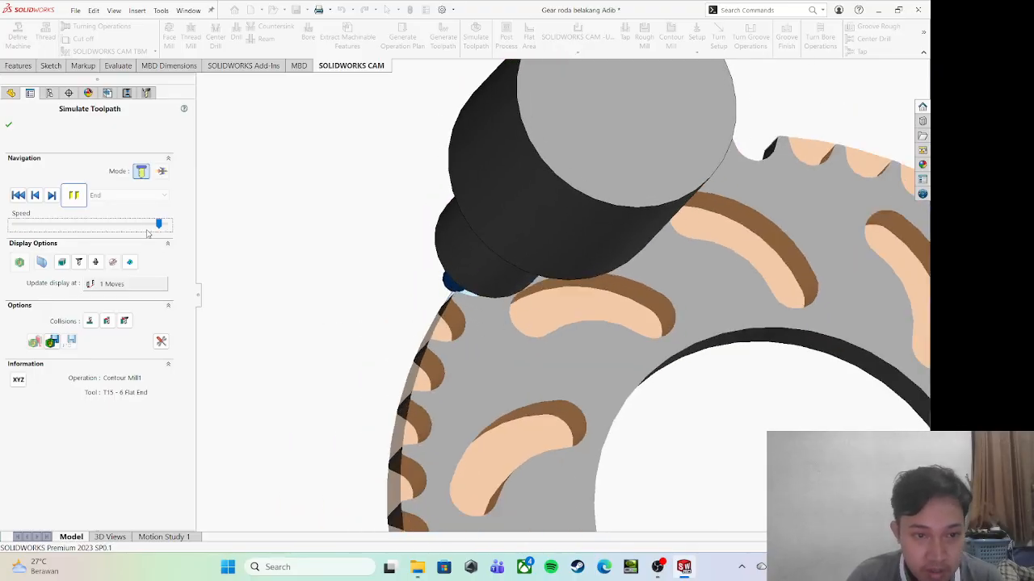
{"action": "left_click", "coordinate": [155, 227]}
{"action": "left_click", "coordinate": [161, 228]}
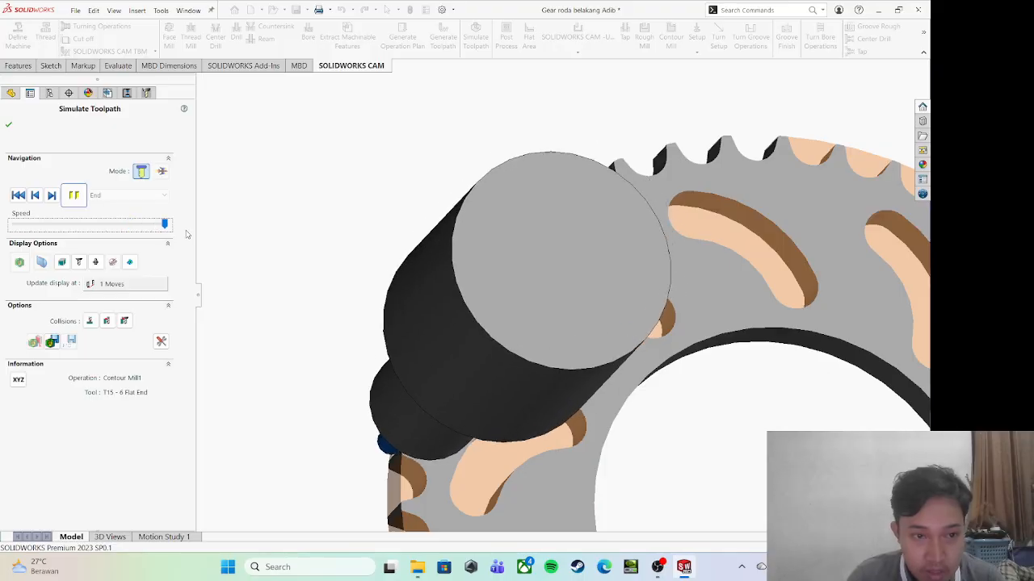
{"action": "scroll", "coordinate": [462, 358], "scroll_direction": "up", "scroll_amount": 5}
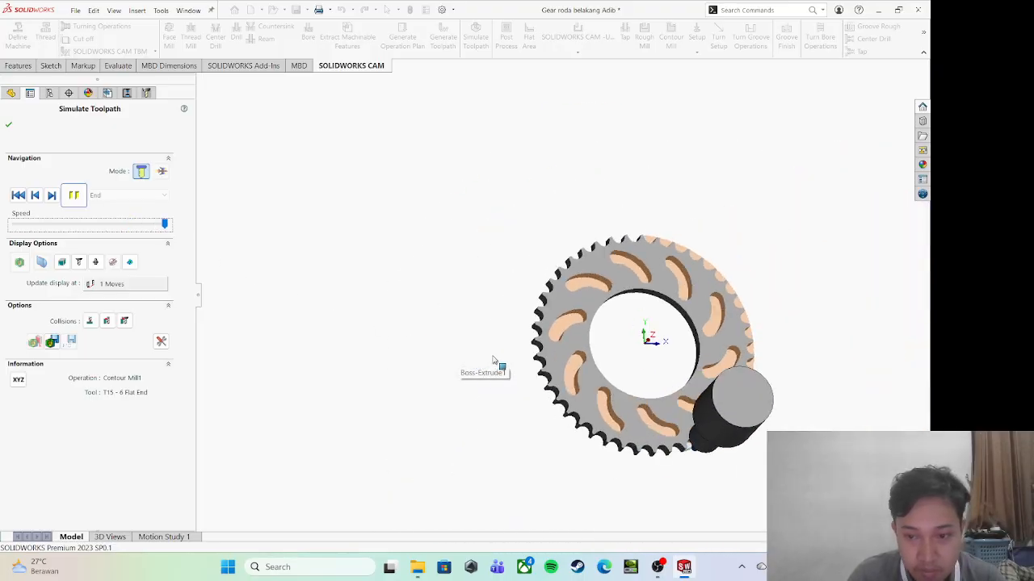
{"action": "scroll", "coordinate": [438, 346], "scroll_direction": "down", "scroll_amount": 2}
{"action": "scroll", "coordinate": [438, 345], "scroll_direction": "up", "scroll_amount": 3}
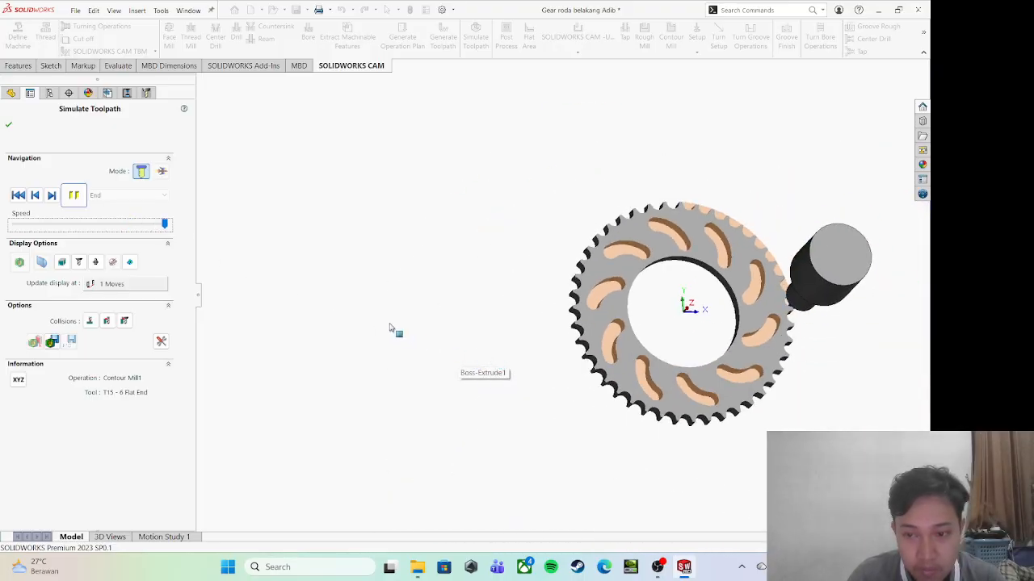
{"action": "left_click", "coordinate": [153, 227]}
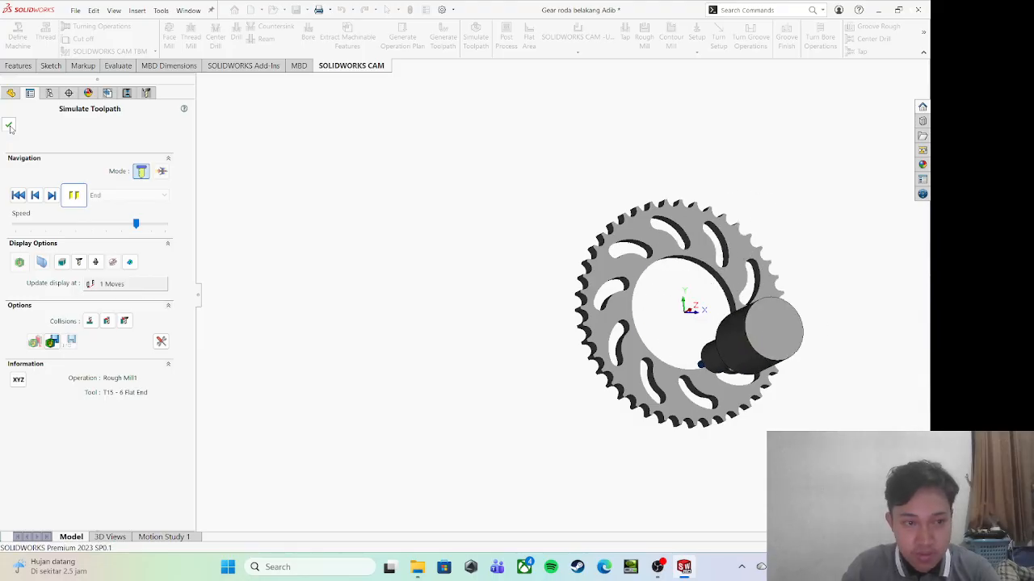
{"action": "left_click", "coordinate": [10, 127]}
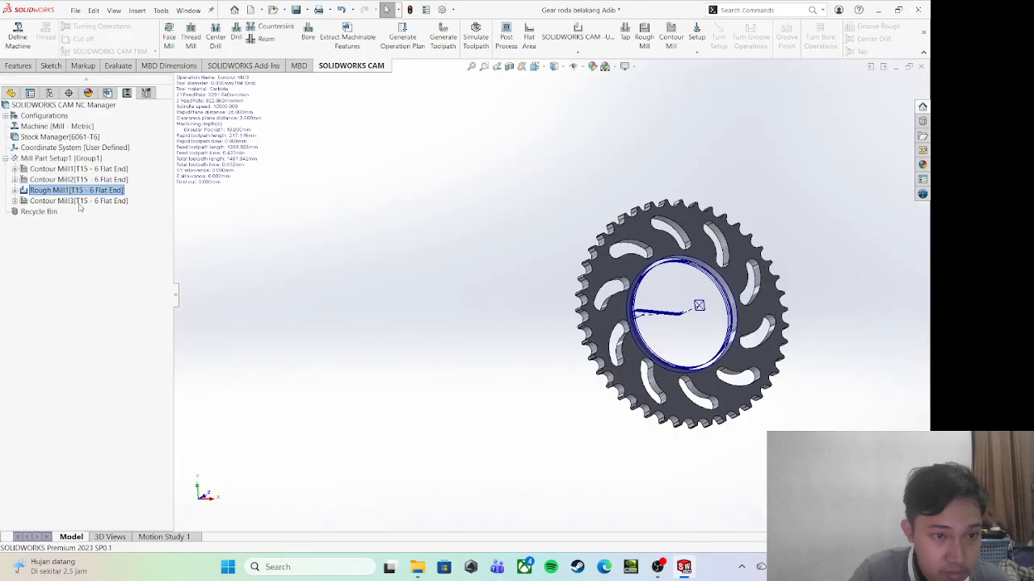
{"action": "left_click", "coordinate": [80, 201]}
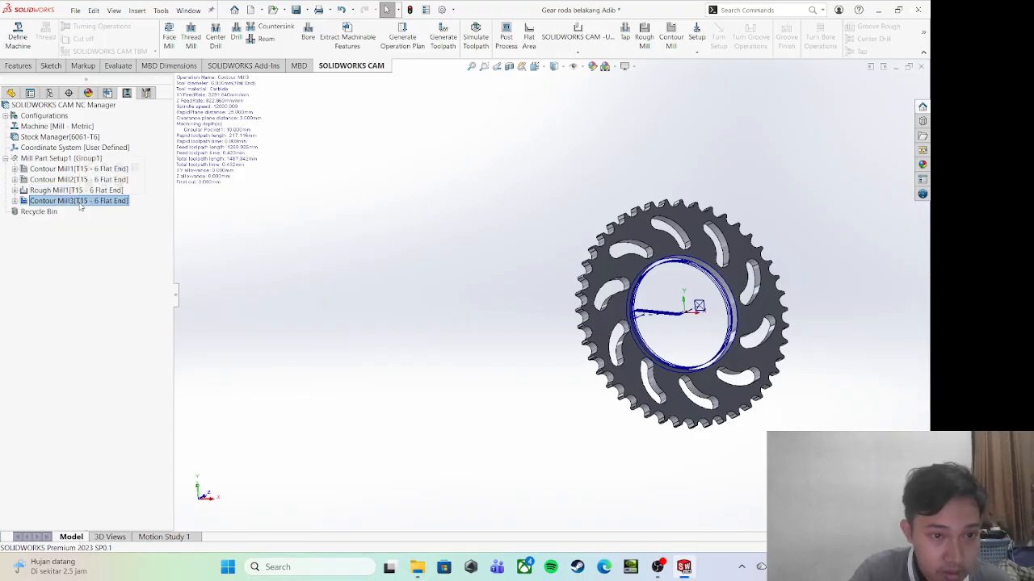
{"action": "right_click", "coordinate": [80, 202]}
{"action": "left_click", "coordinate": [129, 183]}
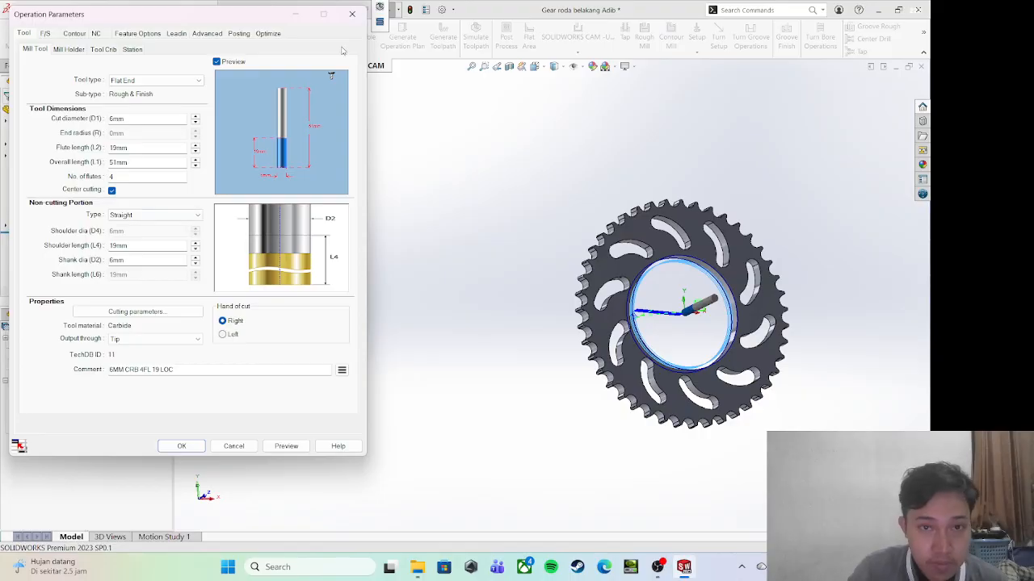
{"action": "left_click", "coordinate": [352, 14]}
Delete the Contour Mill3 operation of the bore and remove it permanently from the Recycle Bin
{"action": "right_click", "coordinate": [77, 202]}
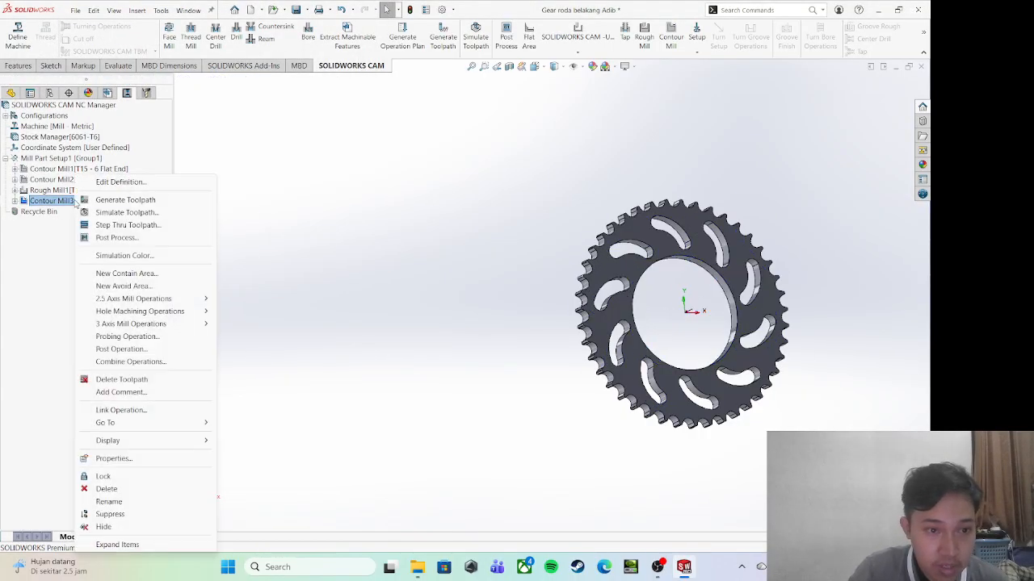
{"action": "left_click", "coordinate": [107, 489]}
{"action": "left_click", "coordinate": [490, 309]}
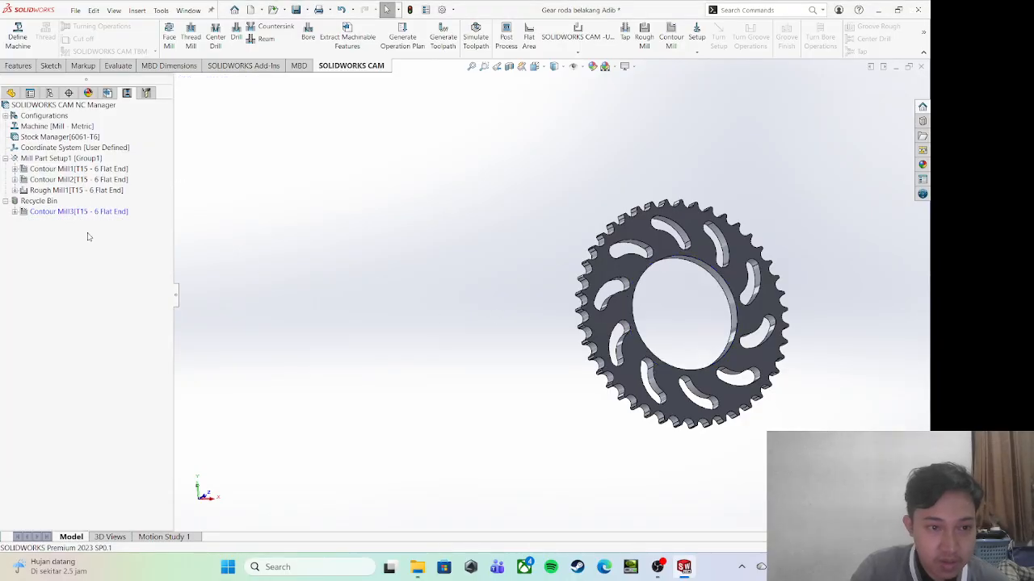
{"action": "right_click", "coordinate": [85, 213]}
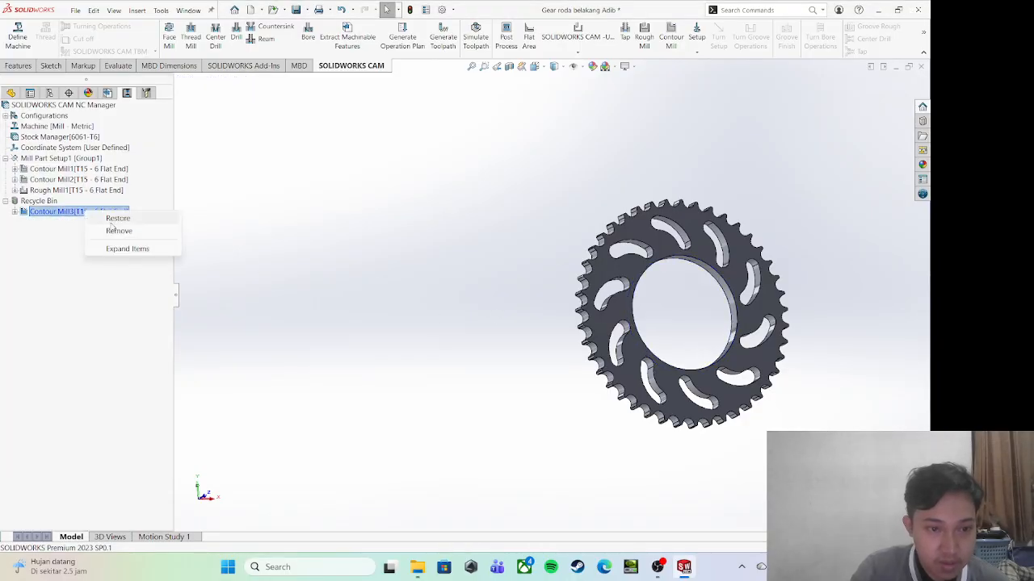
{"action": "left_click", "coordinate": [114, 230]}
{"action": "left_click", "coordinate": [504, 309]}
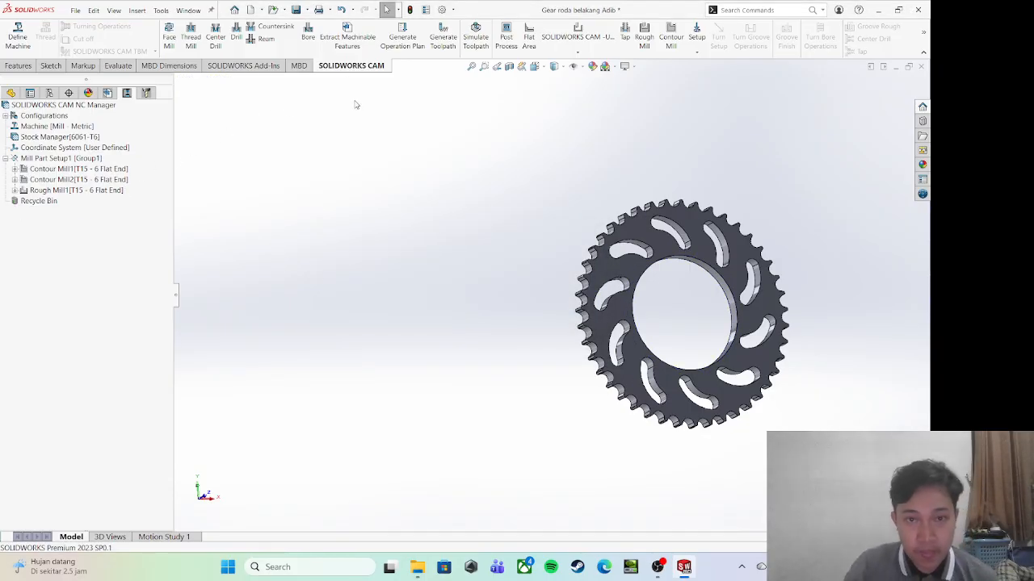
Simulate the remaining operations at maximum speed for the edge slots and a reduced speed for the pockets and bore, and close the simulation
{"action": "left_click", "coordinate": [475, 41]}
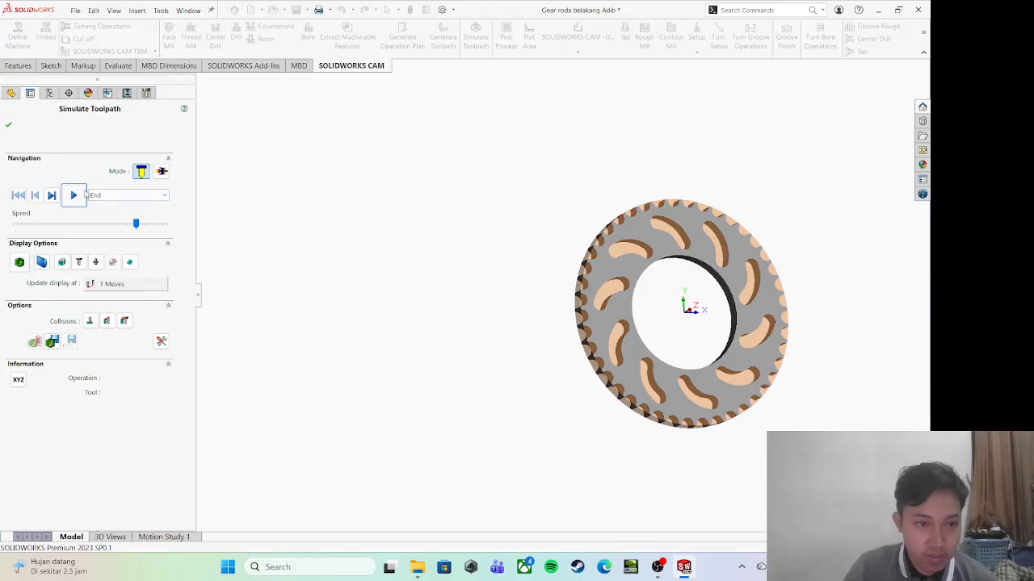
{"action": "left_click", "coordinate": [74, 195]}
{"action": "left_click", "coordinate": [141, 225]}
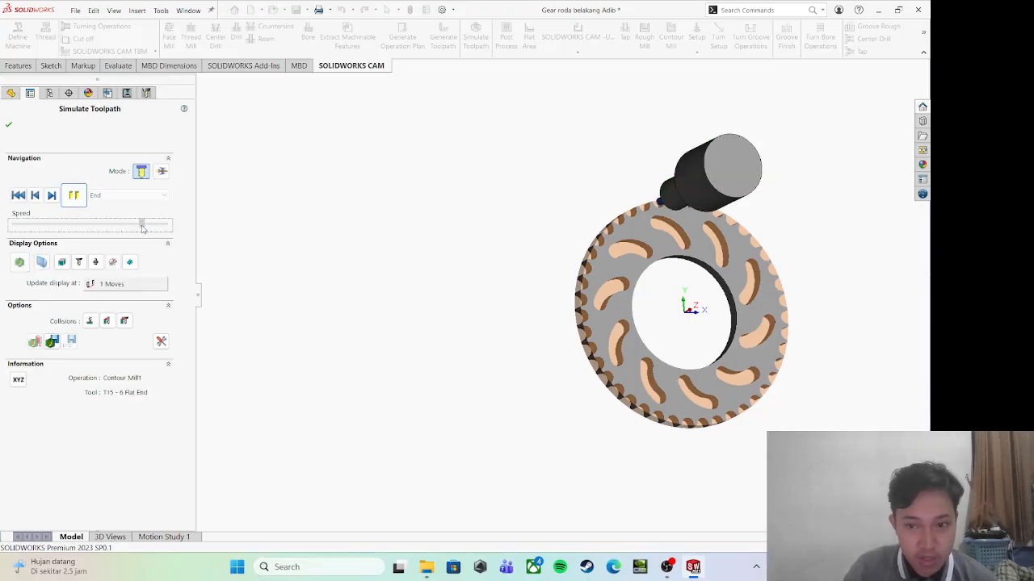
{"action": "left_click_drag", "start_coordinate": [142, 225], "coordinate": [175, 226]}
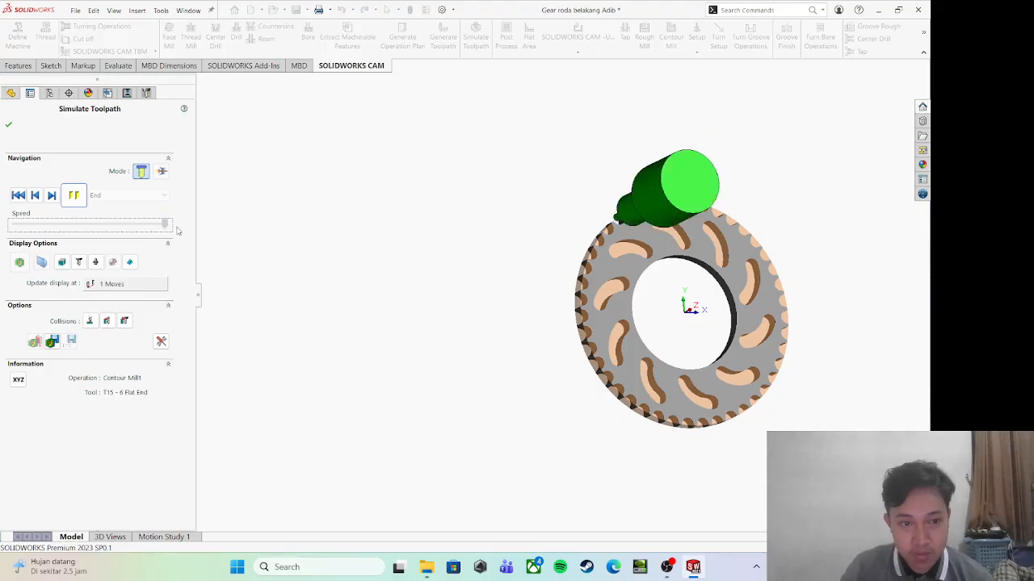
{"action": "left_click", "coordinate": [135, 225]}
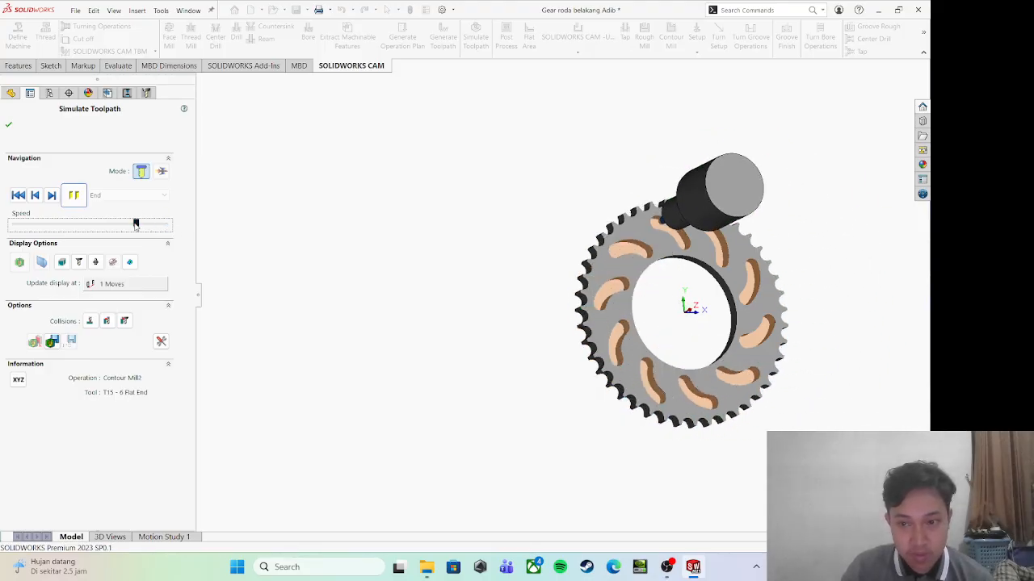
{"action": "left_click", "coordinate": [147, 226]}
{"action": "left_click", "coordinate": [143, 225]}
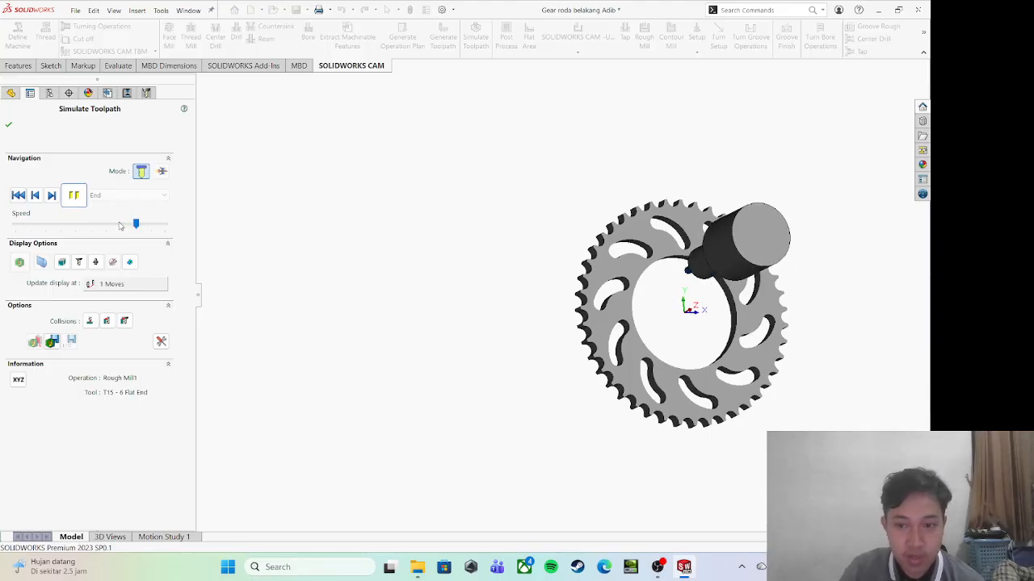
{"action": "left_click", "coordinate": [9, 124]}
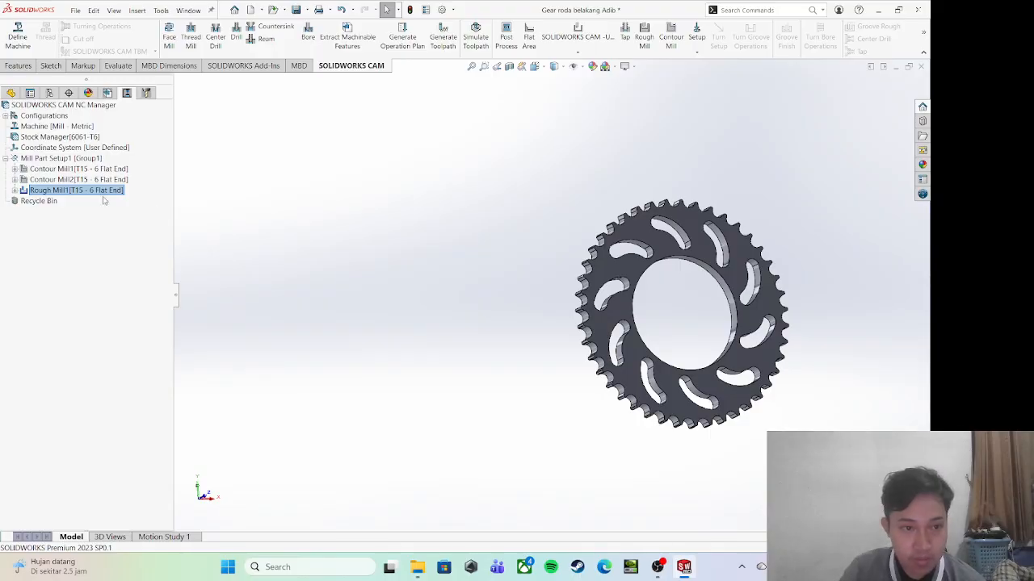
Delete the Rough Mill1 operation of the bore and remove it permanently from the Recycle Bin
{"action": "mouse_move", "coordinate": [103, 195]}
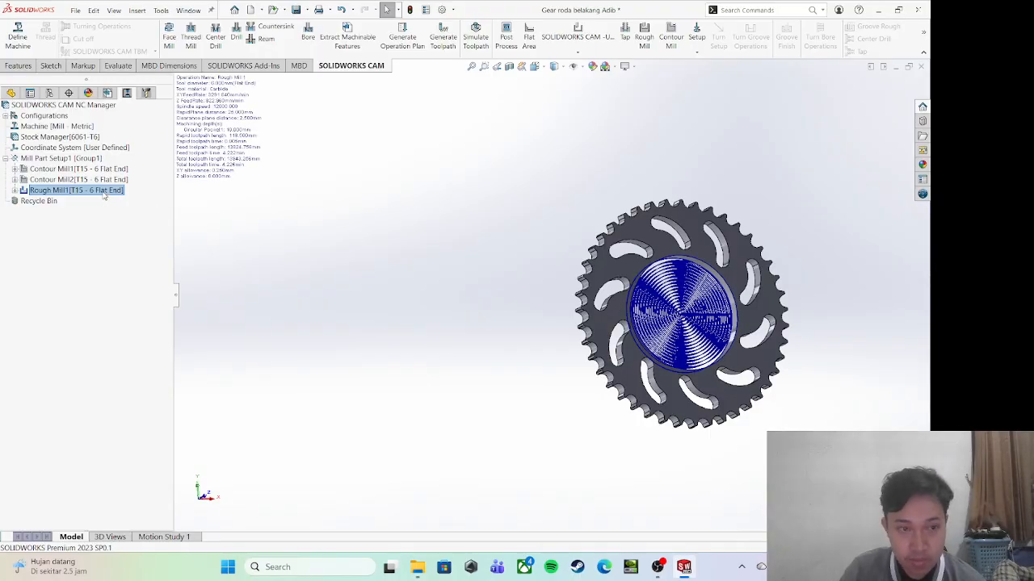
{"action": "right_click", "coordinate": [103, 194]}
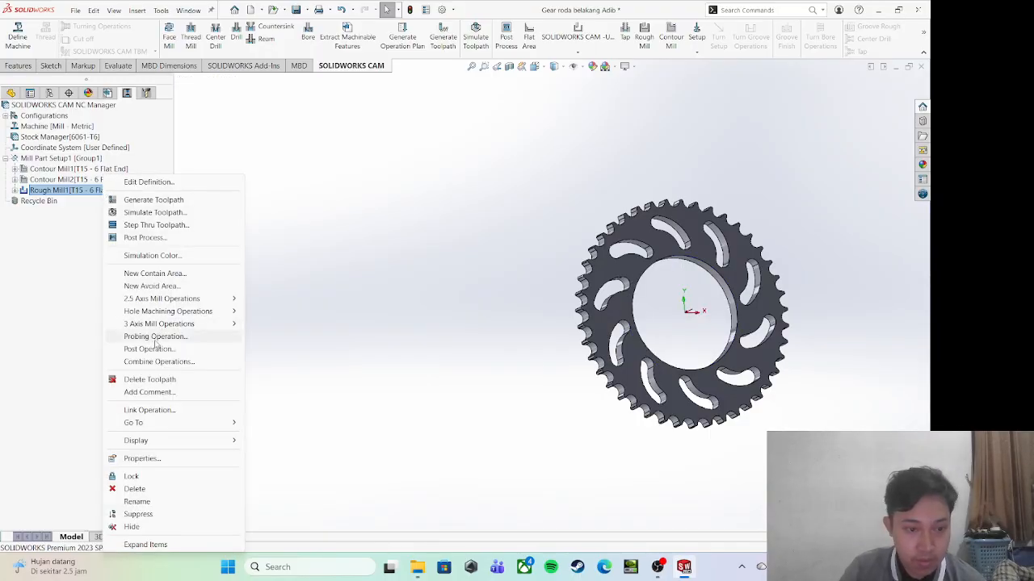
{"action": "left_click", "coordinate": [142, 489]}
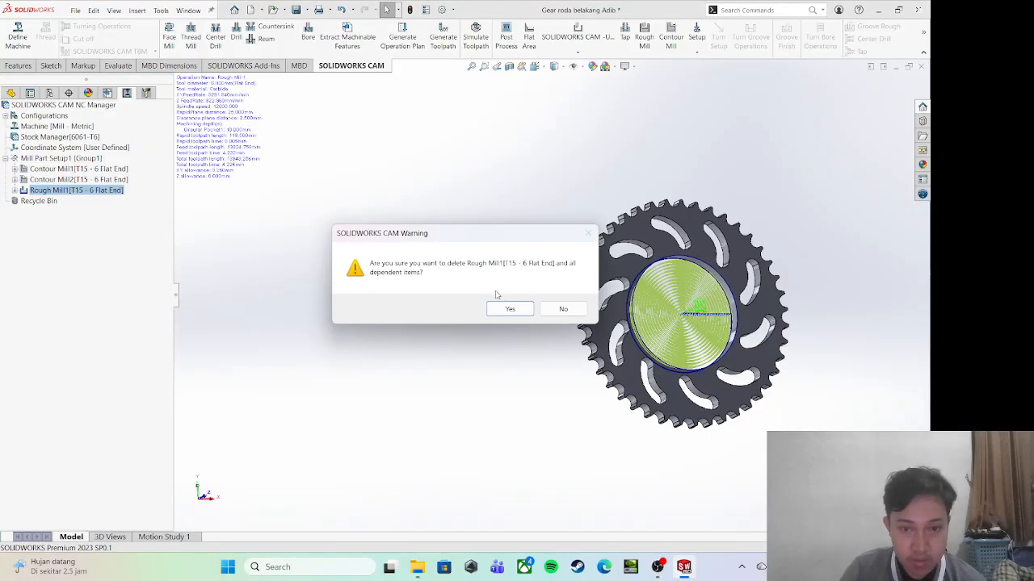
{"action": "left_click", "coordinate": [510, 310]}
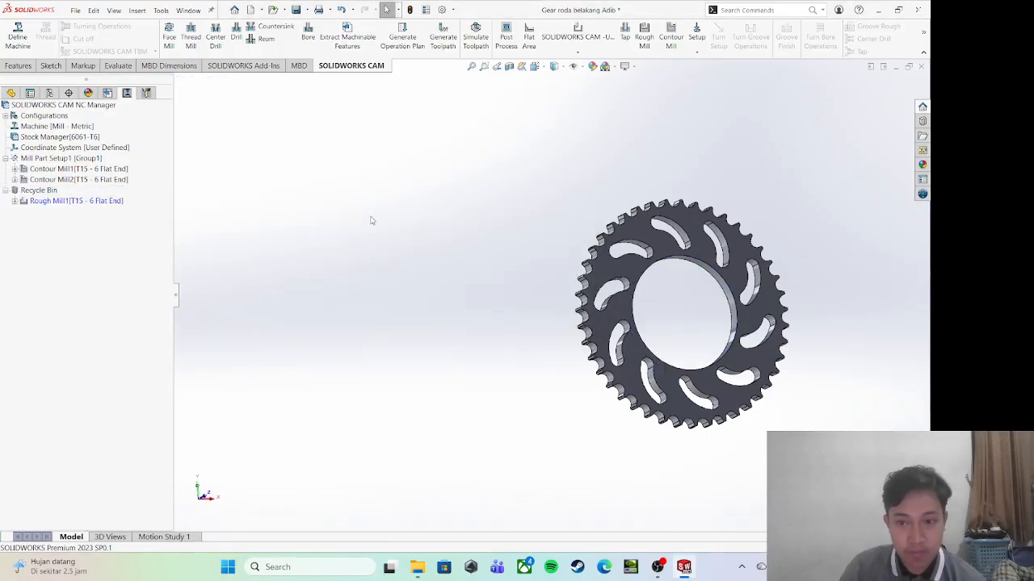
{"action": "right_click", "coordinate": [77, 201]}
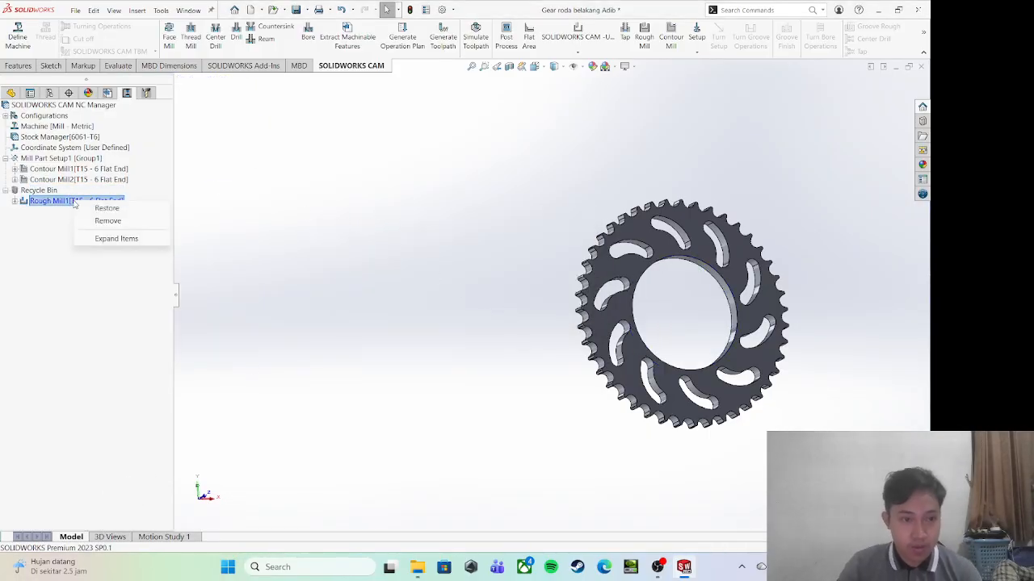
{"action": "left_click", "coordinate": [121, 221]}
{"action": "left_click", "coordinate": [493, 310]}
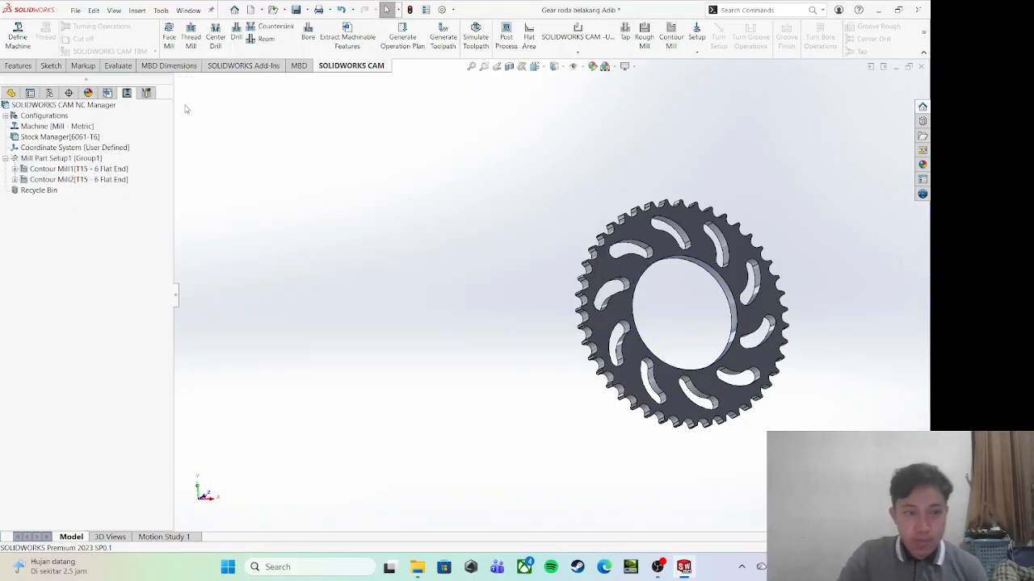
Generate the toolpaths of the two remaining contour operations and play their simulation at maximum speed
{"action": "left_click", "coordinate": [447, 37]}
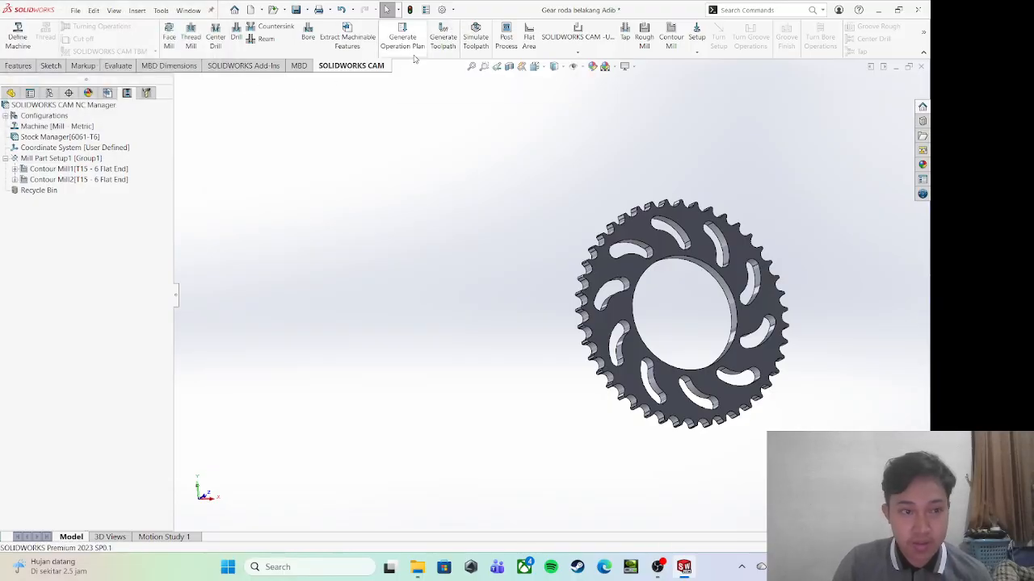
{"action": "left_click", "coordinate": [476, 41]}
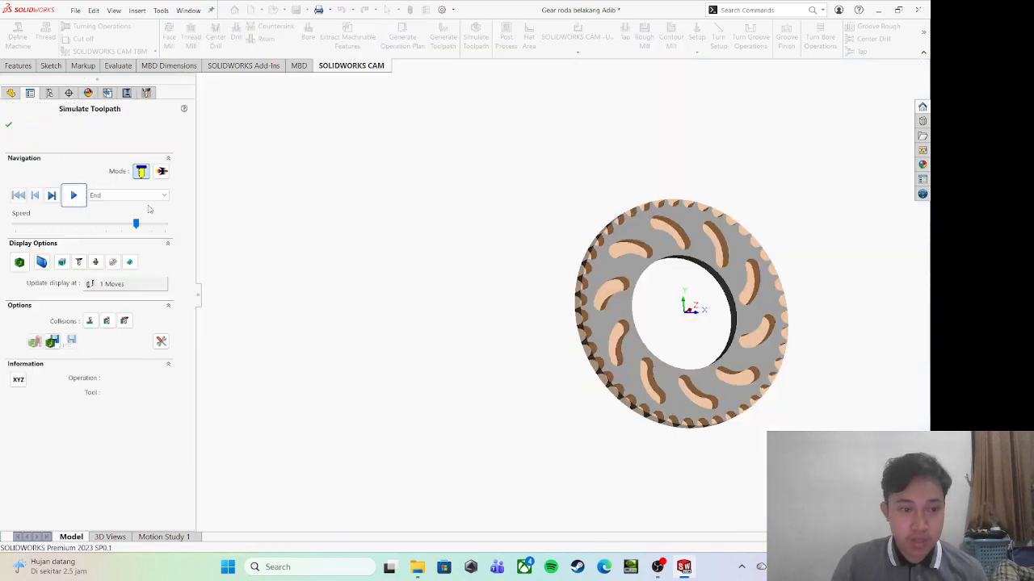
{"action": "left_click", "coordinate": [8, 126]}
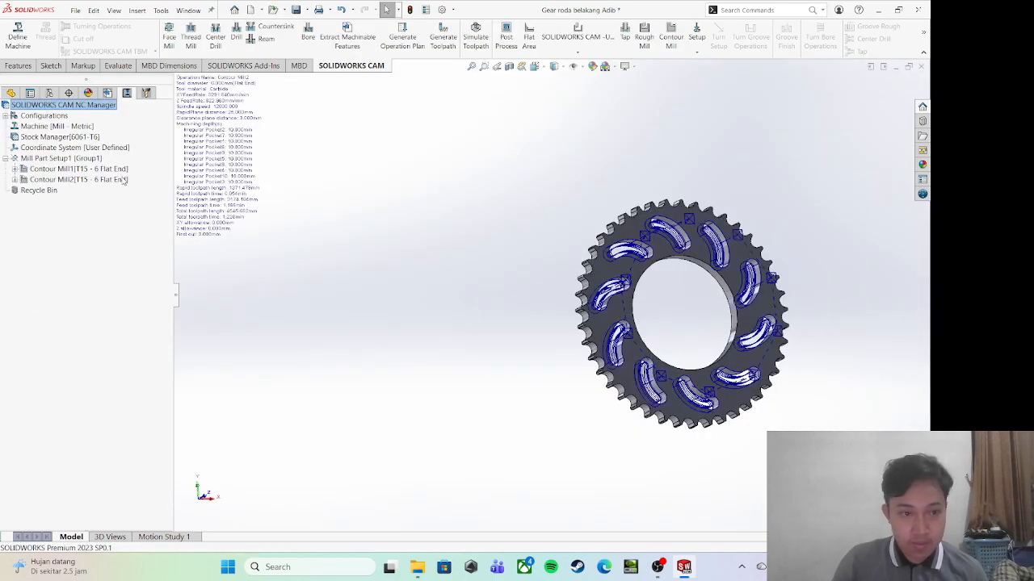
{"action": "left_click", "coordinate": [480, 38]}
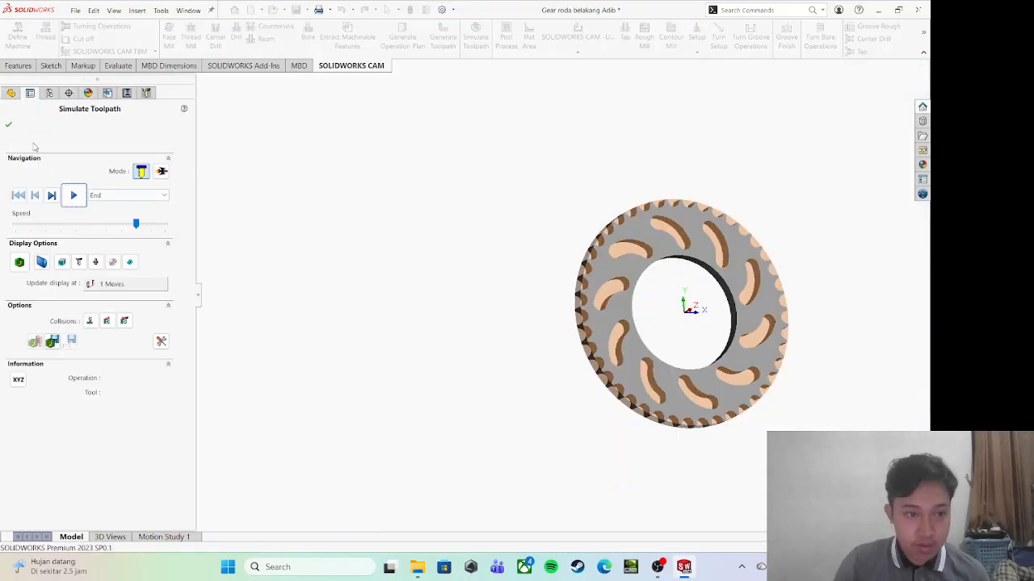
{"action": "left_click", "coordinate": [74, 195]}
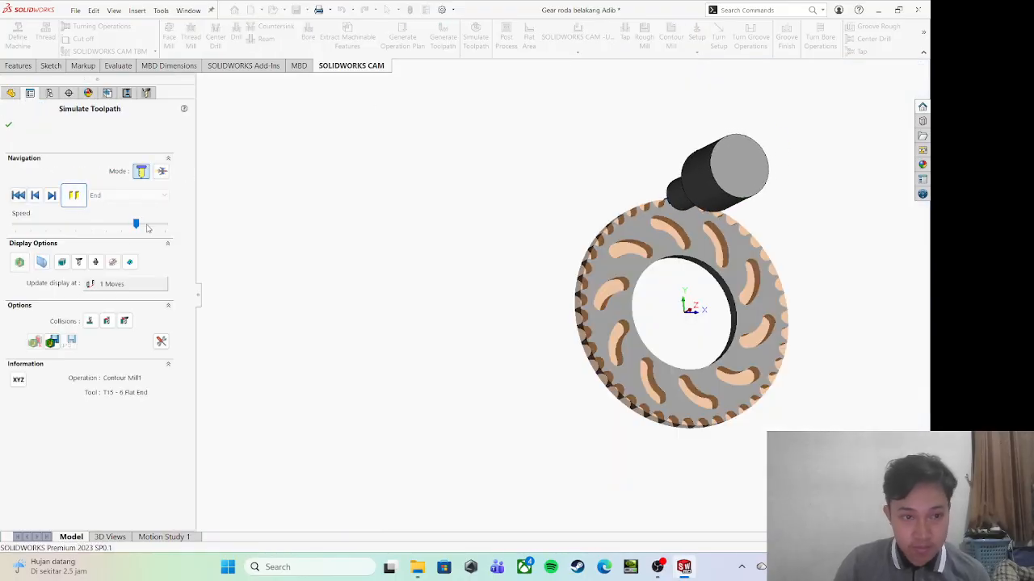
{"action": "left_click_drag", "start_coordinate": [136, 224], "coordinate": [159, 227]}
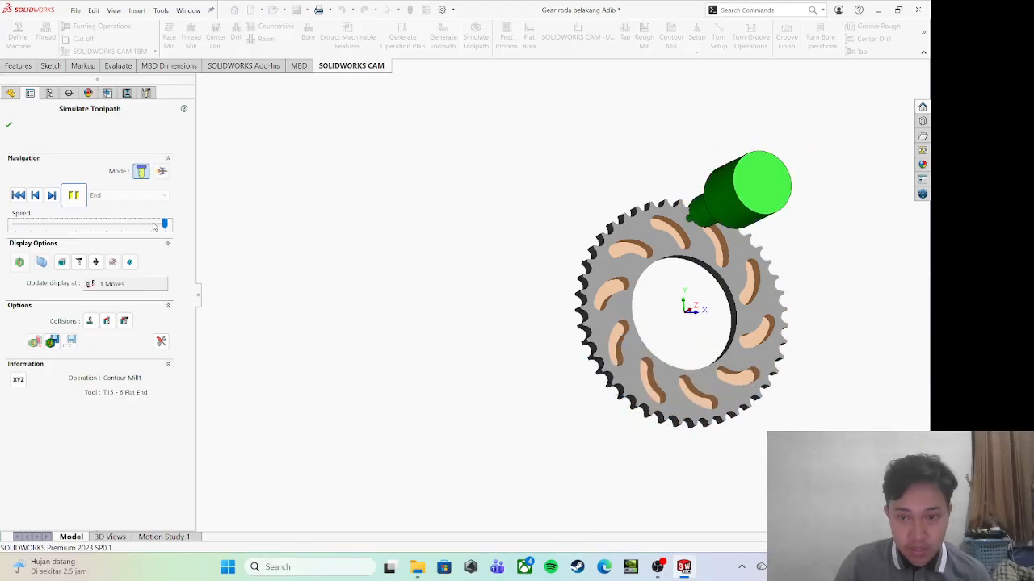
Reduce the simulation speed from maximum while the slot pockets are milled, inspect the finished gear, and close the simulation
{"action": "left_click", "coordinate": [154, 226]}
{"action": "left_click", "coordinate": [151, 226]}
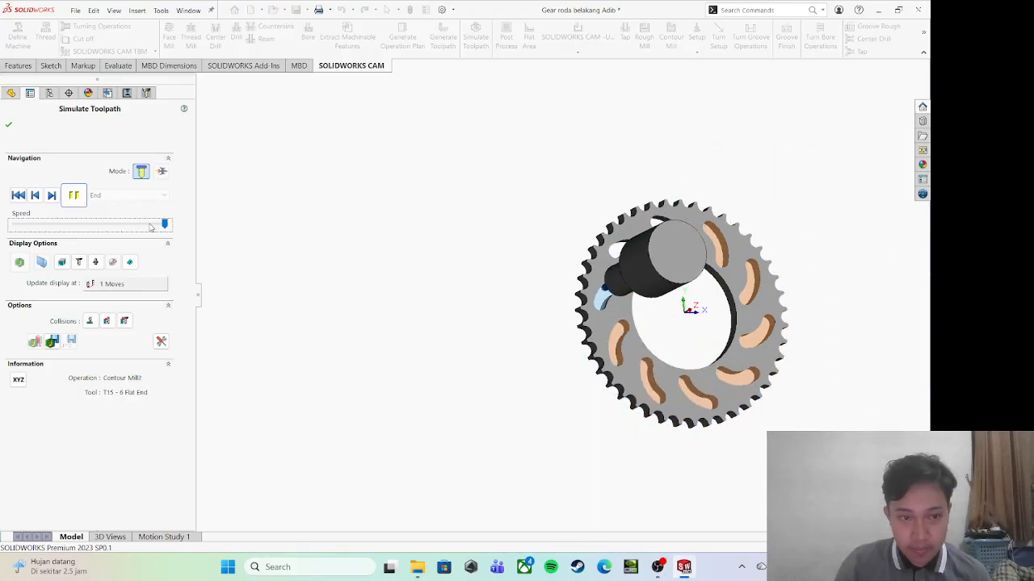
{"action": "left_click", "coordinate": [151, 226]}
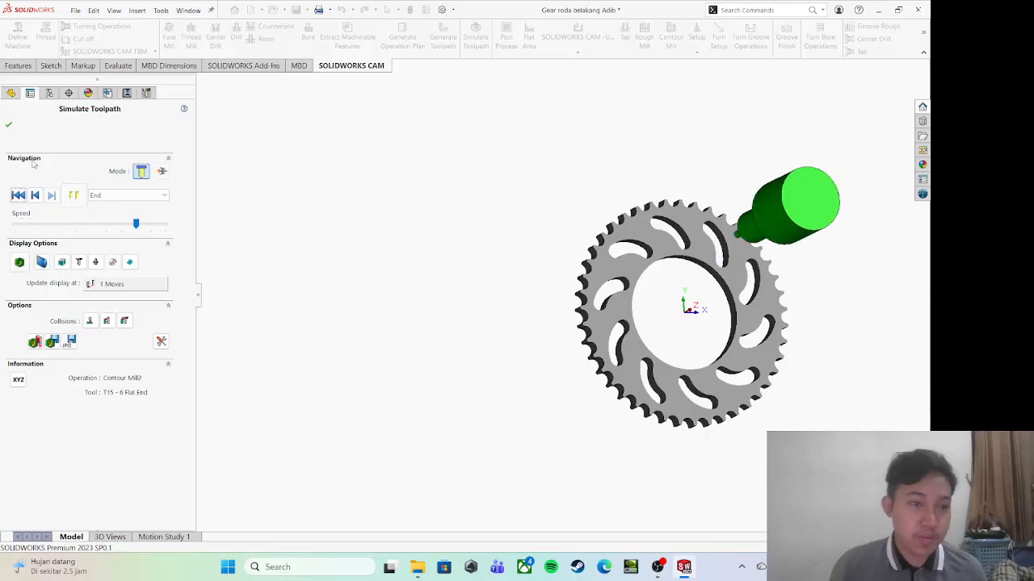
{"action": "mouse_move", "coordinate": [589, 325]}
{"action": "middle_mouse_down"}
{"action": "mouse_move", "coordinate": [573, 313]}
{"action": "mouse_move", "coordinate": [620, 320]}
{"action": "mouse_move", "coordinate": [590, 323]}
{"action": "middle_mouse_up"}
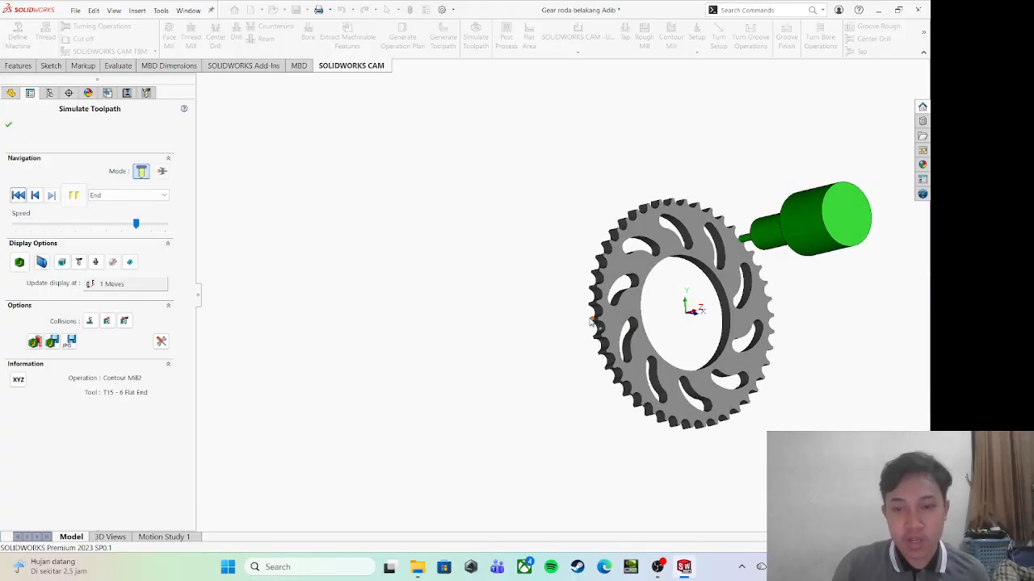
{"action": "left_click", "coordinate": [9, 126]}
Post-process the operations to a text file in Downloads, prefixing the default file name with "Gcode machining", and generate the complete NC code
{"action": "left_click", "coordinate": [506, 37]}
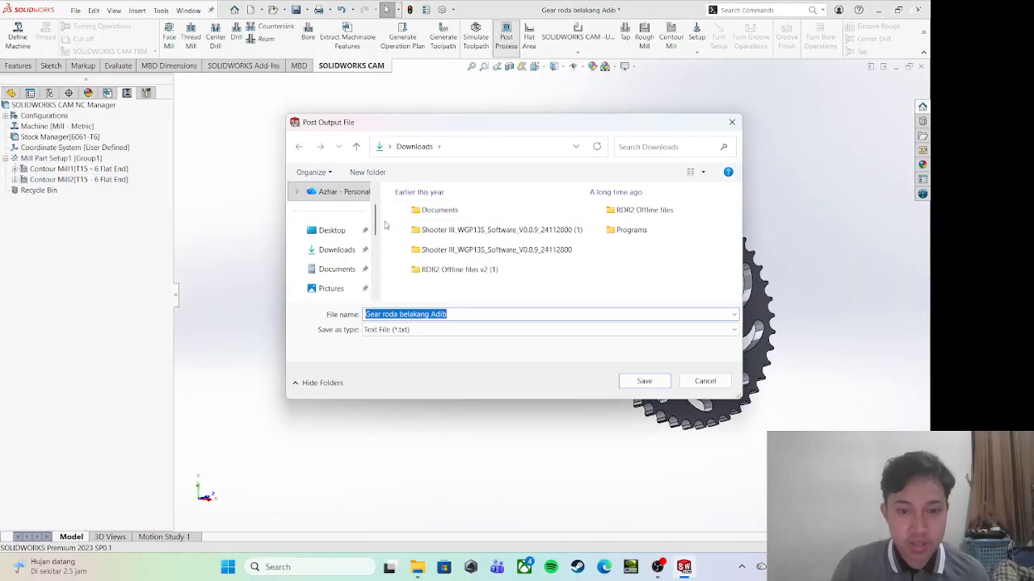
{"action": "left_click", "coordinate": [347, 249]}
{"action": "double_click", "coordinate": [463, 316]}
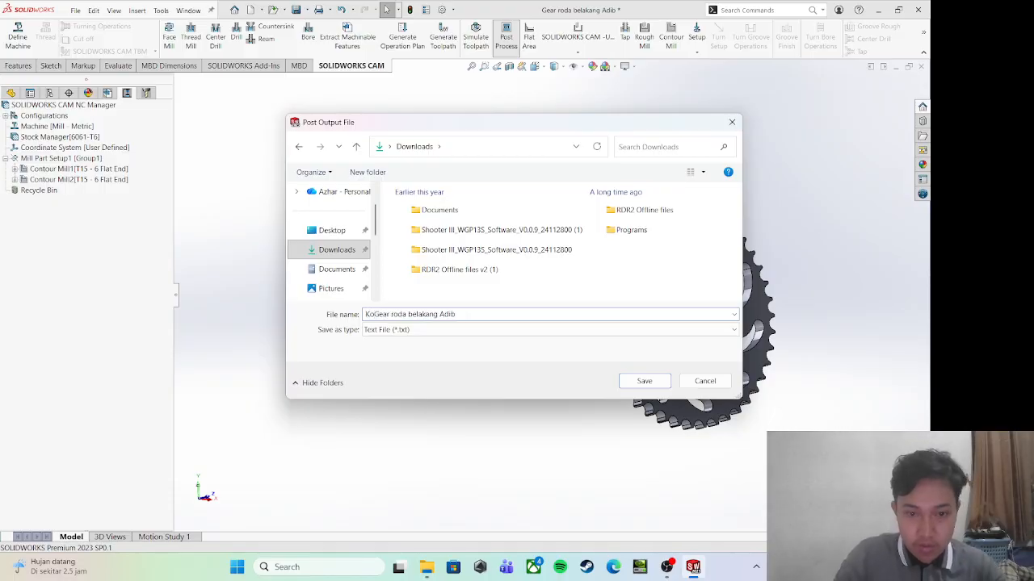
{"action": "key", "text": "BackSpace"}
{"action": "key", "text": "BackSpace"}
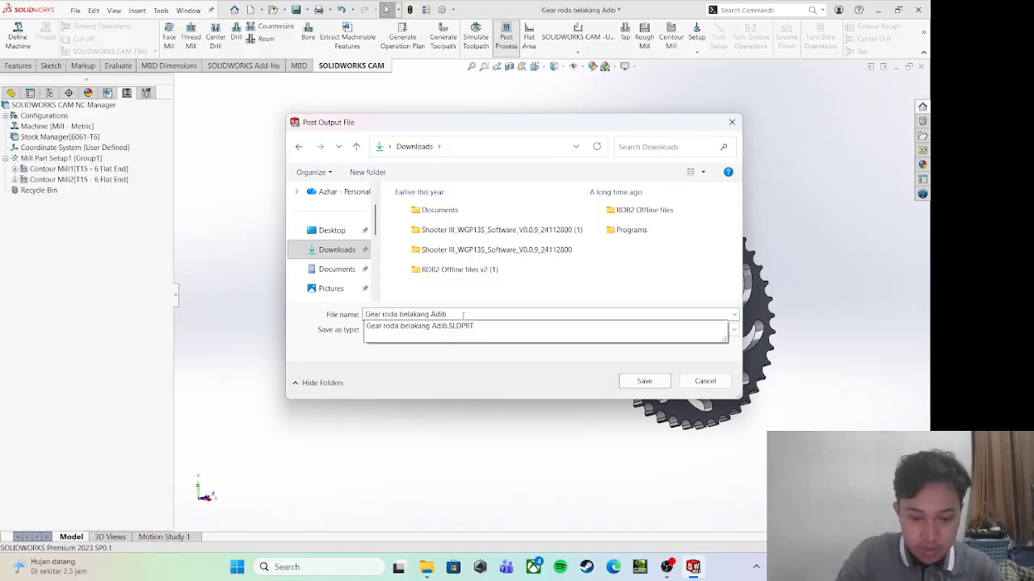
{"action": "type", "text": "Gcode machining"}
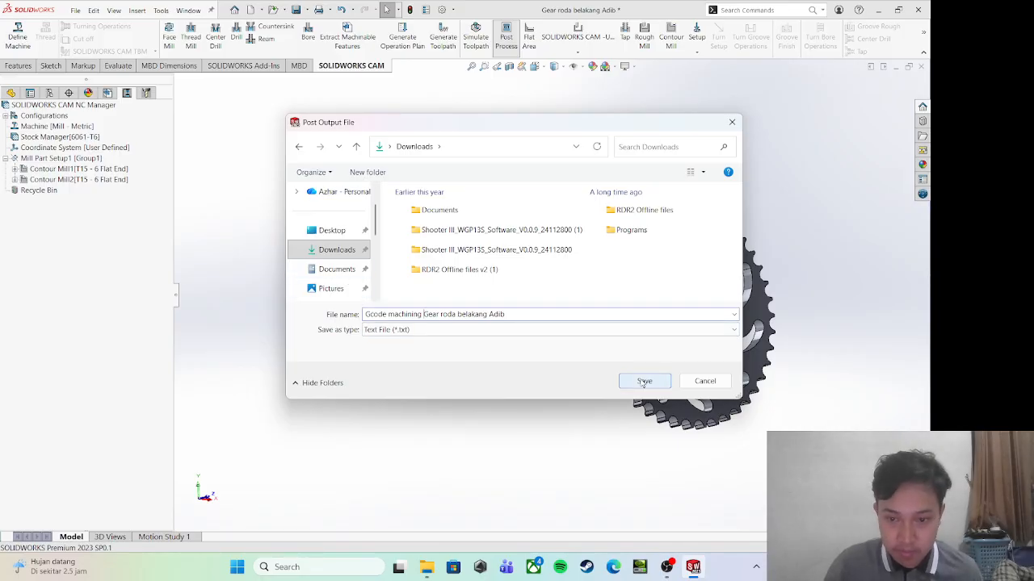
{"action": "left_click", "coordinate": [644, 381]}
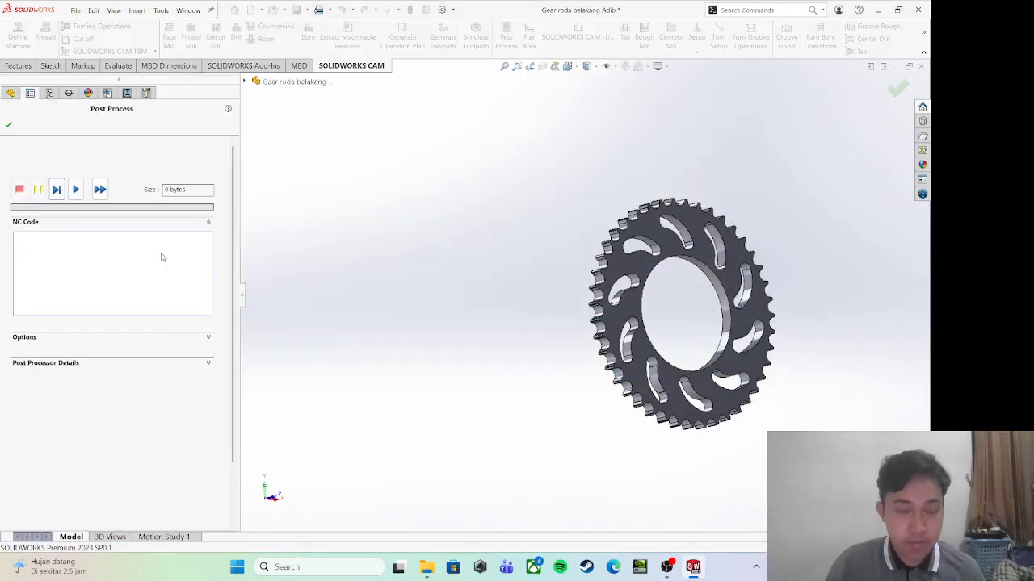
{"action": "left_click", "coordinate": [76, 190]}
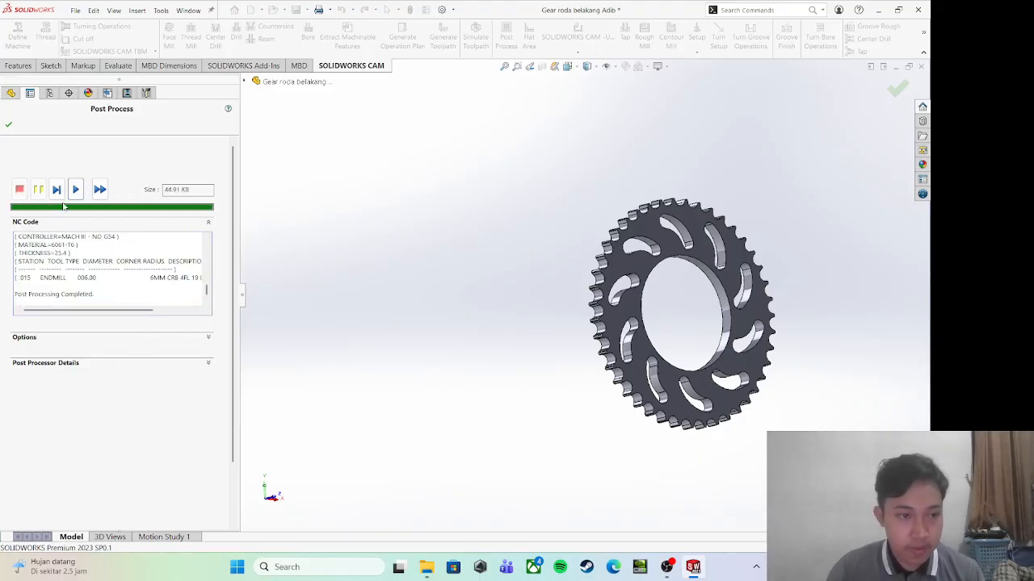
{"action": "left_click", "coordinate": [10, 126]}
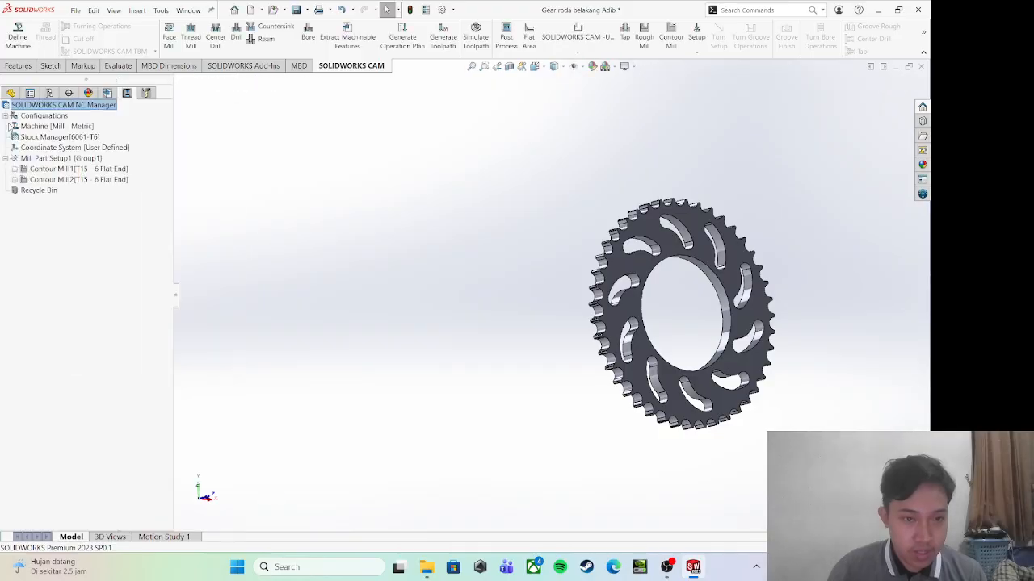
{"action": "middle_click_drag", "start_coordinate": [509, 283], "coordinate": [610, 359]}
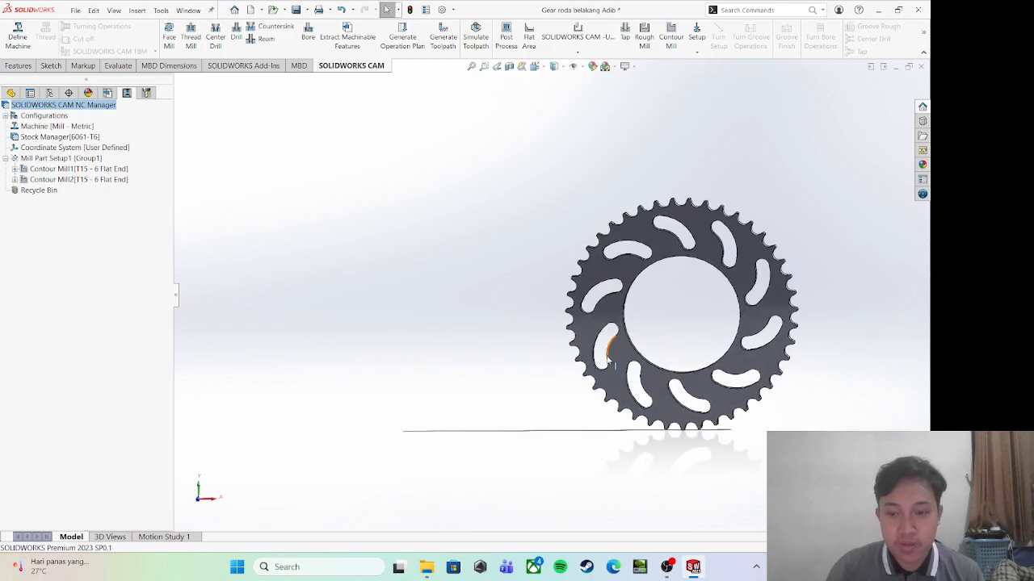
{"action": "middle_click_drag", "start_coordinate": [791, 353], "coordinate": [808, 337]}
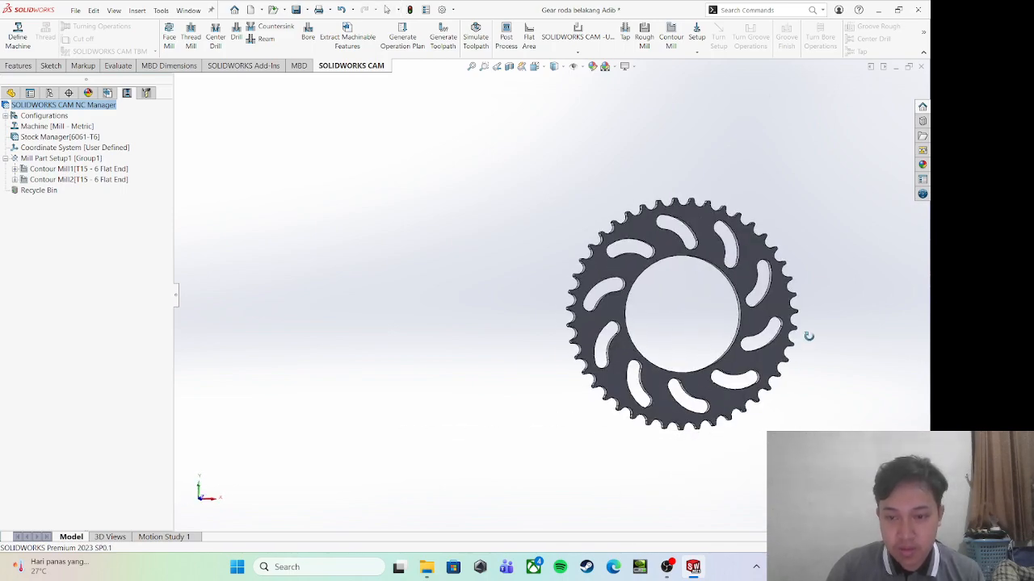
{"action": "middle_click_drag", "start_coordinate": [671, 343], "coordinate": [680, 351]}
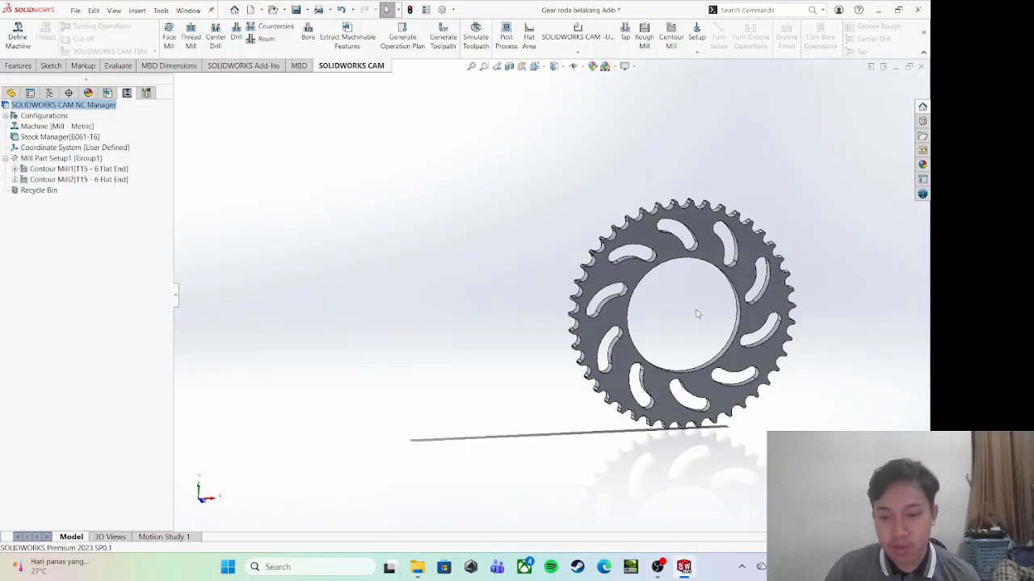
{"action": "left_click", "coordinate": [658, 567]}
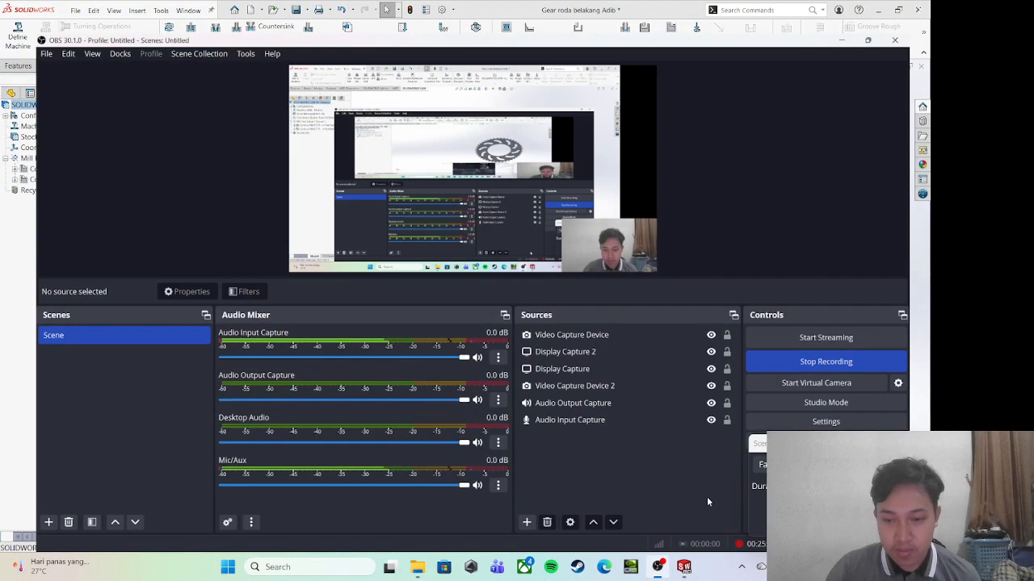